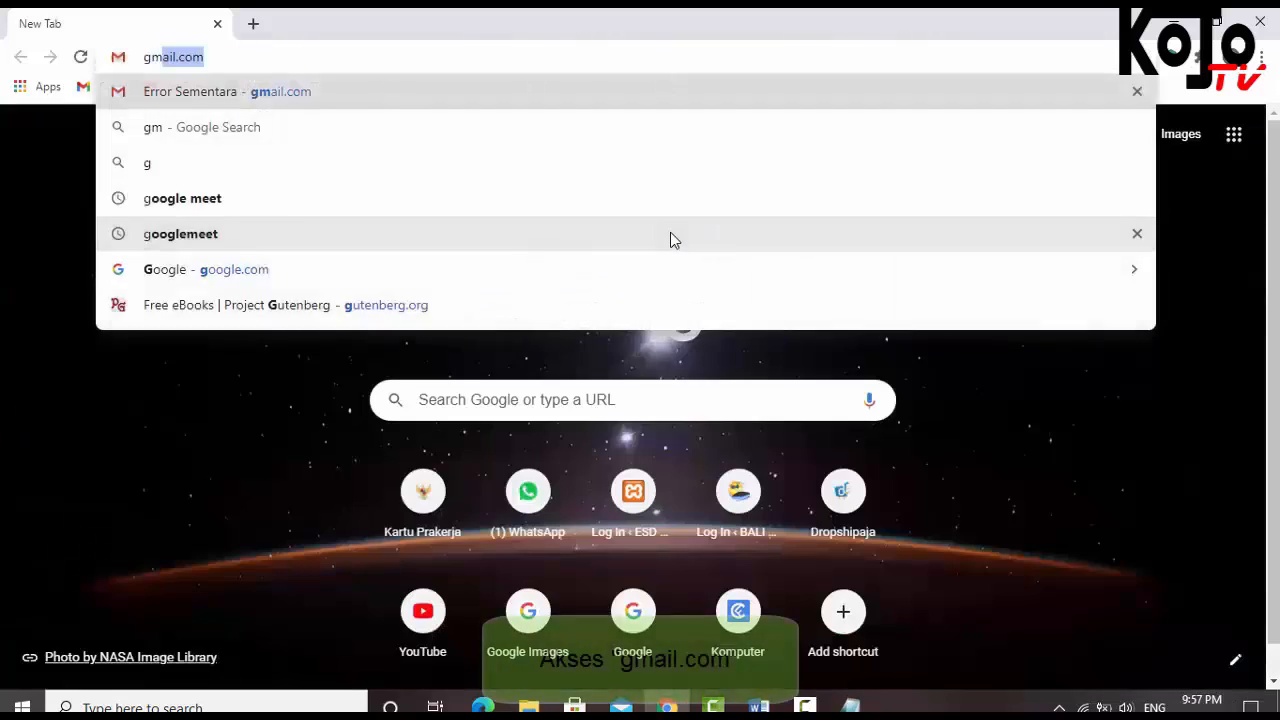
Open gmail.com and sign in to the Google account by entering the account password
key("Return")
left_click(266, 300)
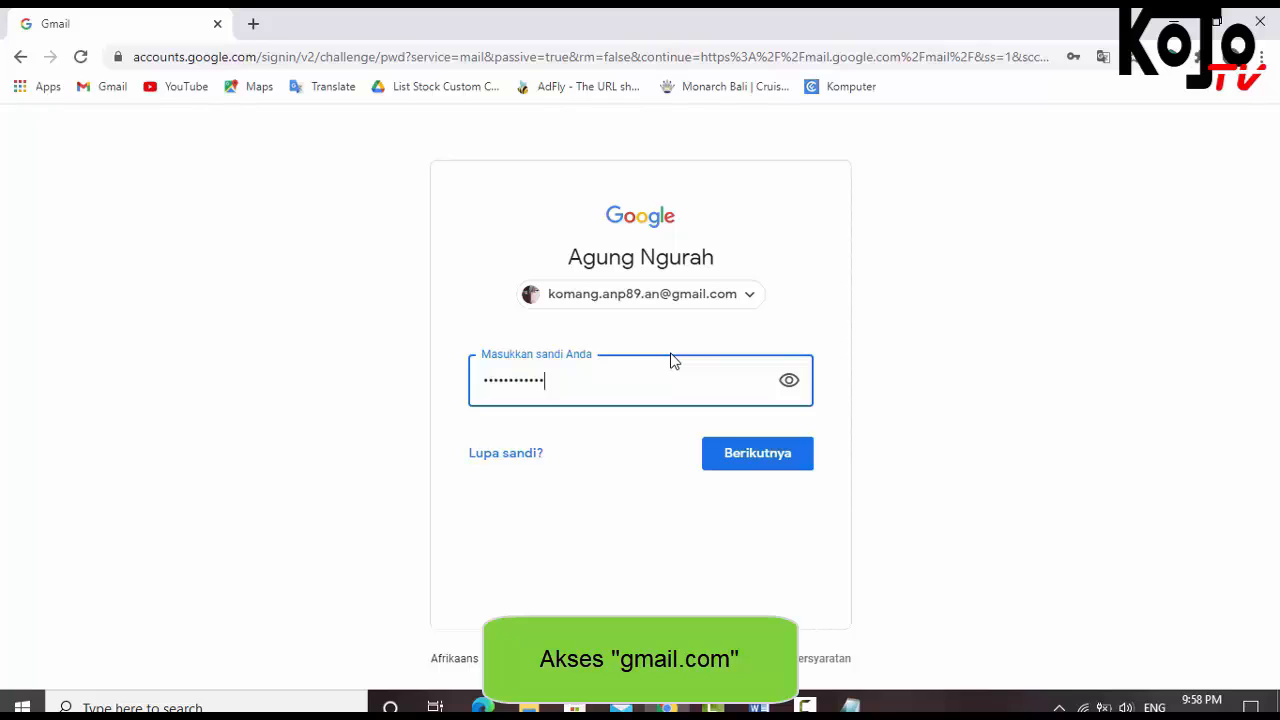
key("Return")
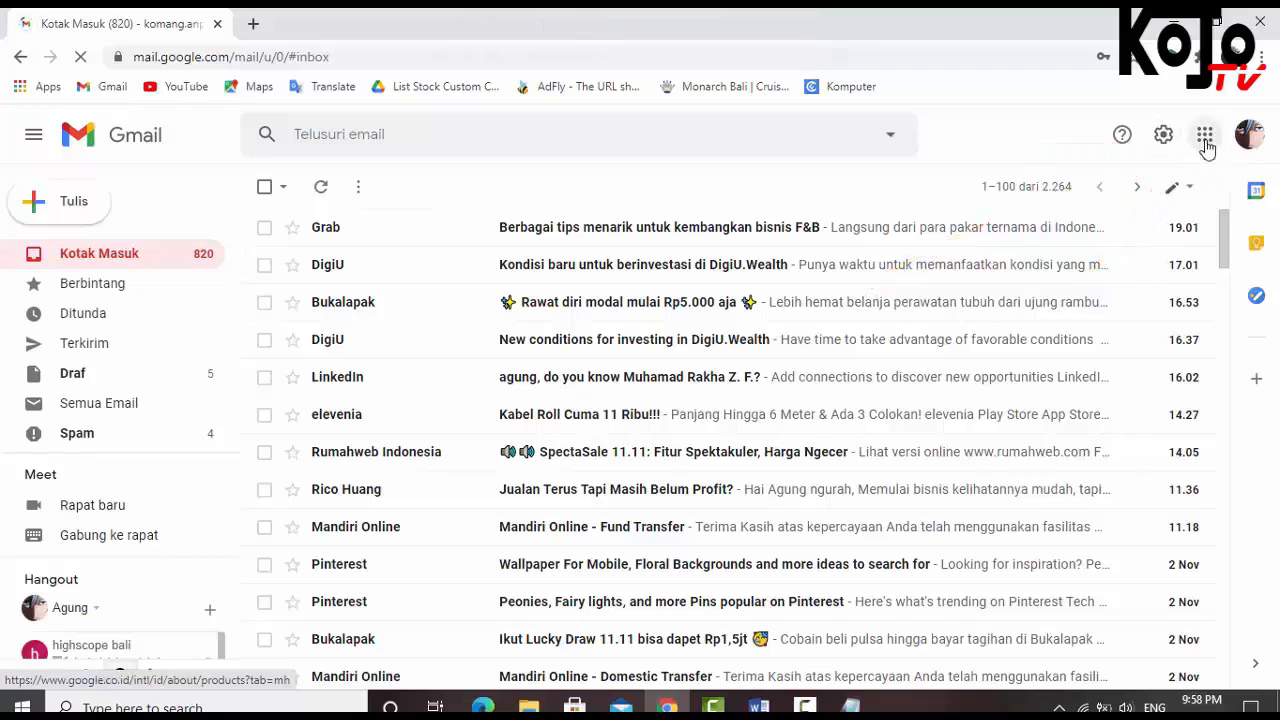
Open Google Drive from the list of Google apps in Gmail
left_click(1205, 140)
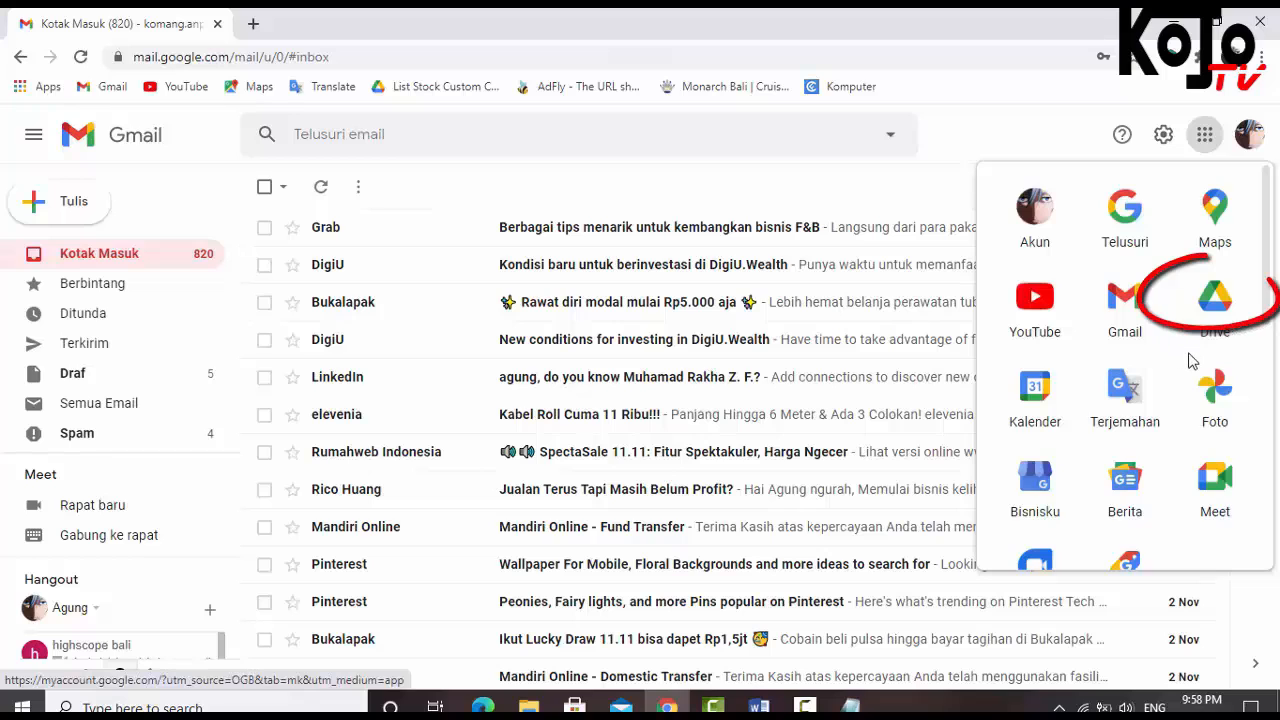
scroll(1190, 370, "down", 3)
scroll(1190, 370, "up", 3)
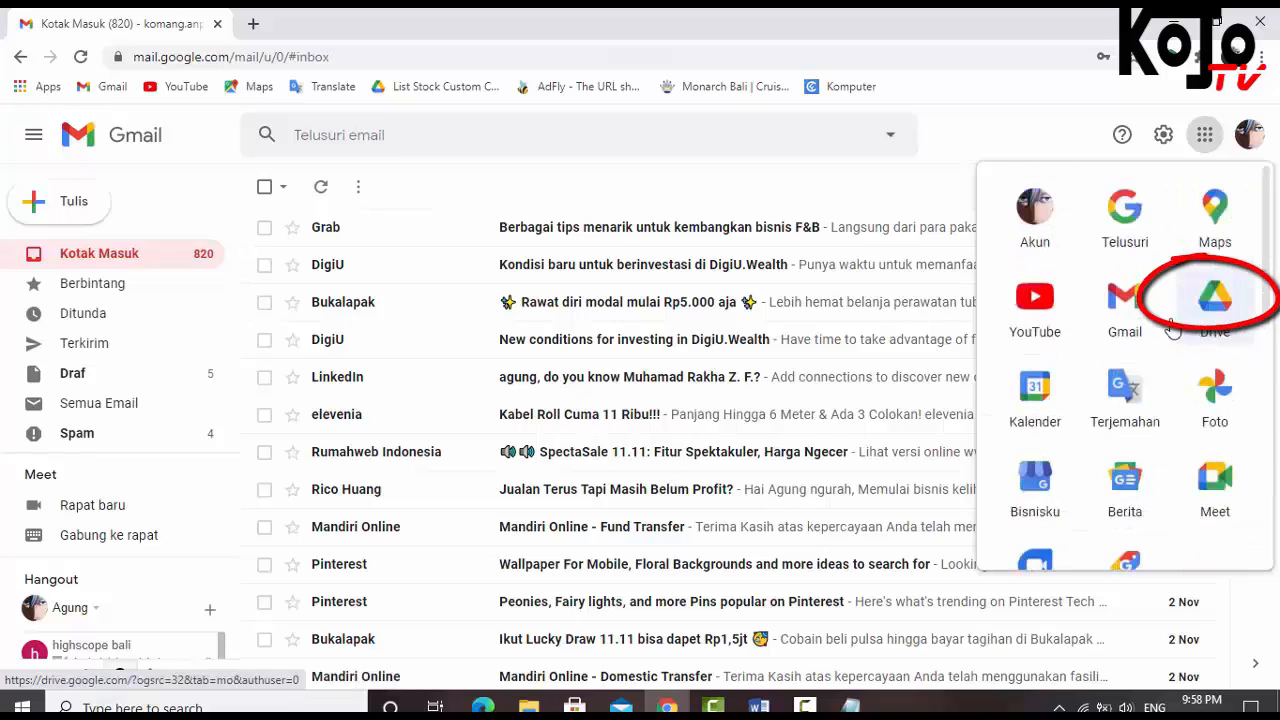
left_click(1212, 290)
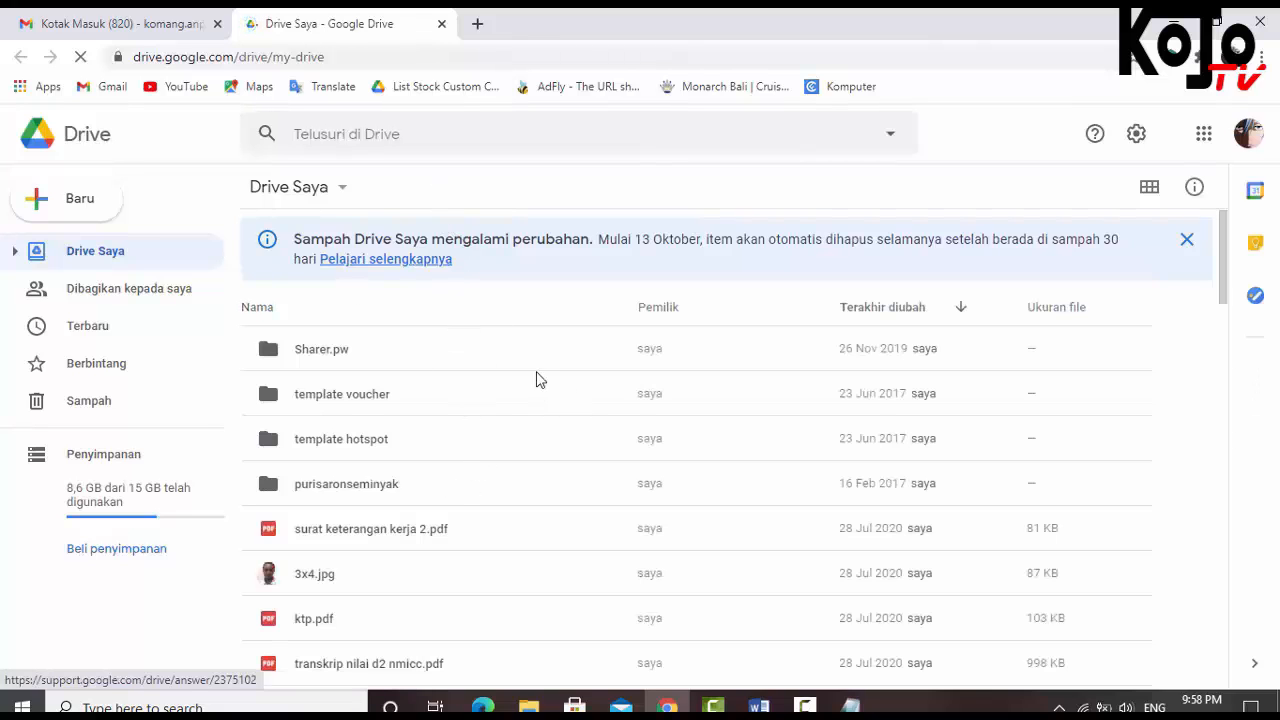
Create a new blank Google Form from Drive and dismiss the introductory tip
left_click(70, 211)
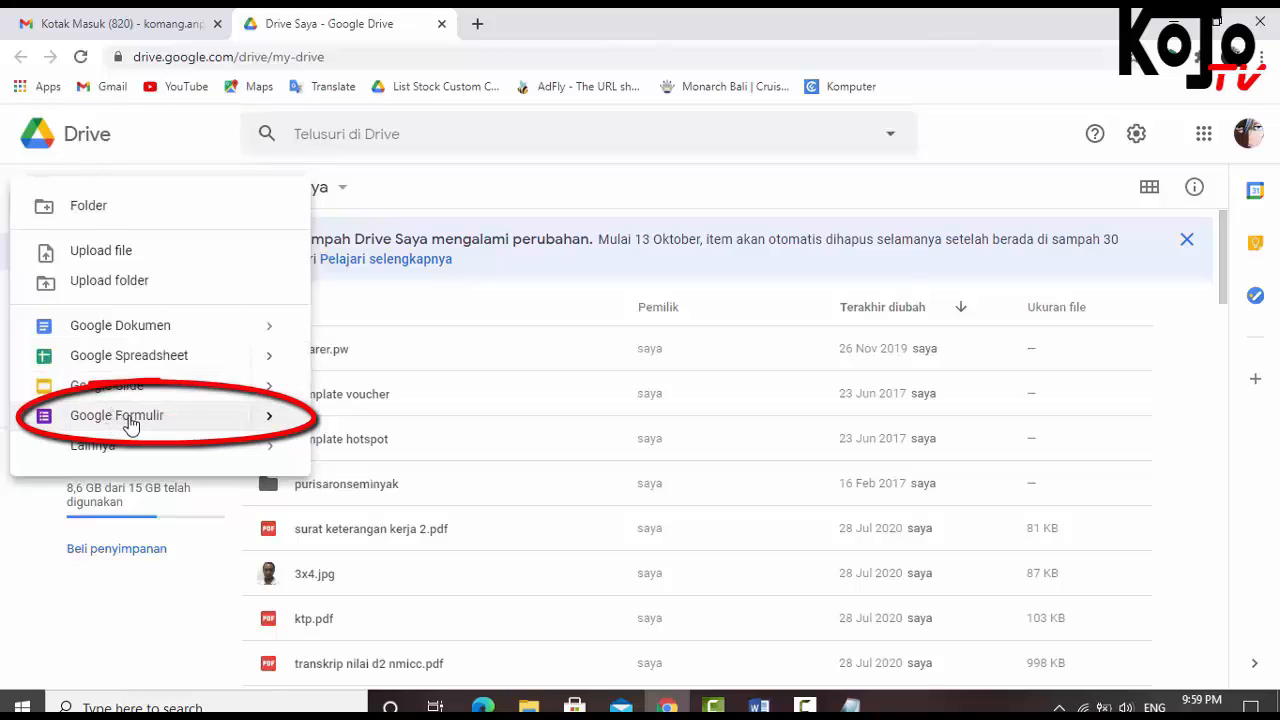
left_click(224, 425)
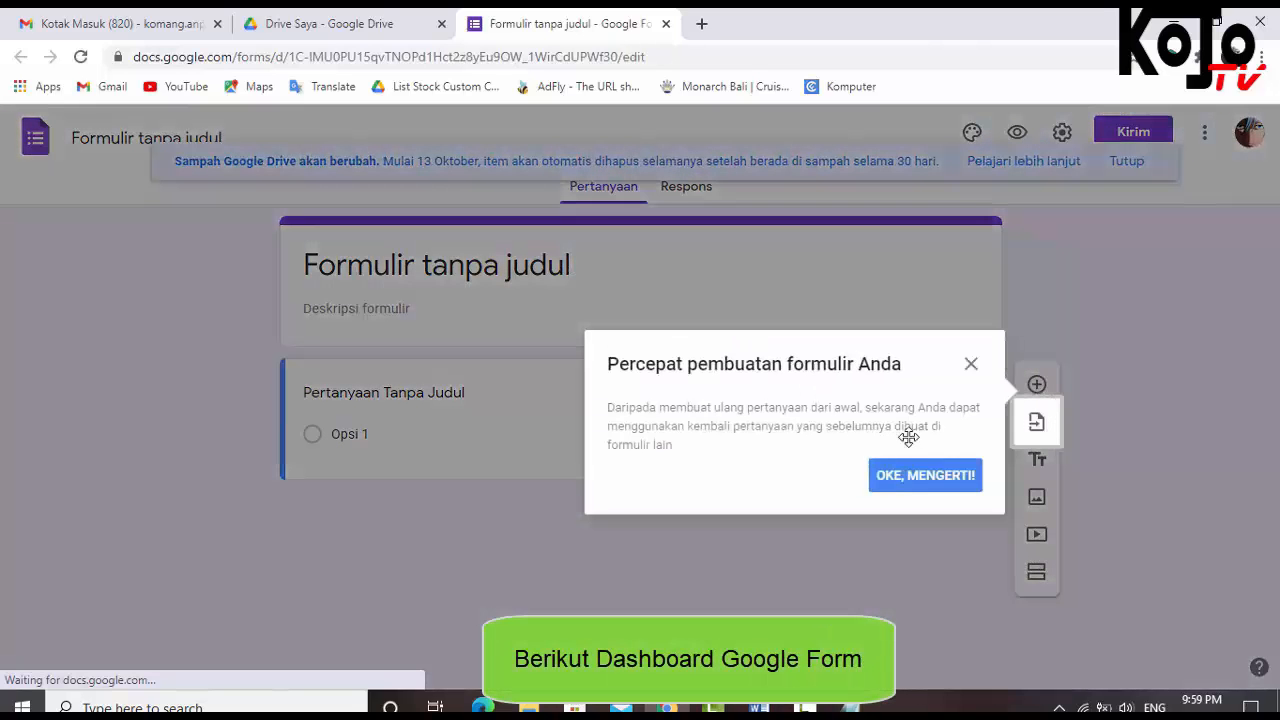
left_click(970, 364)
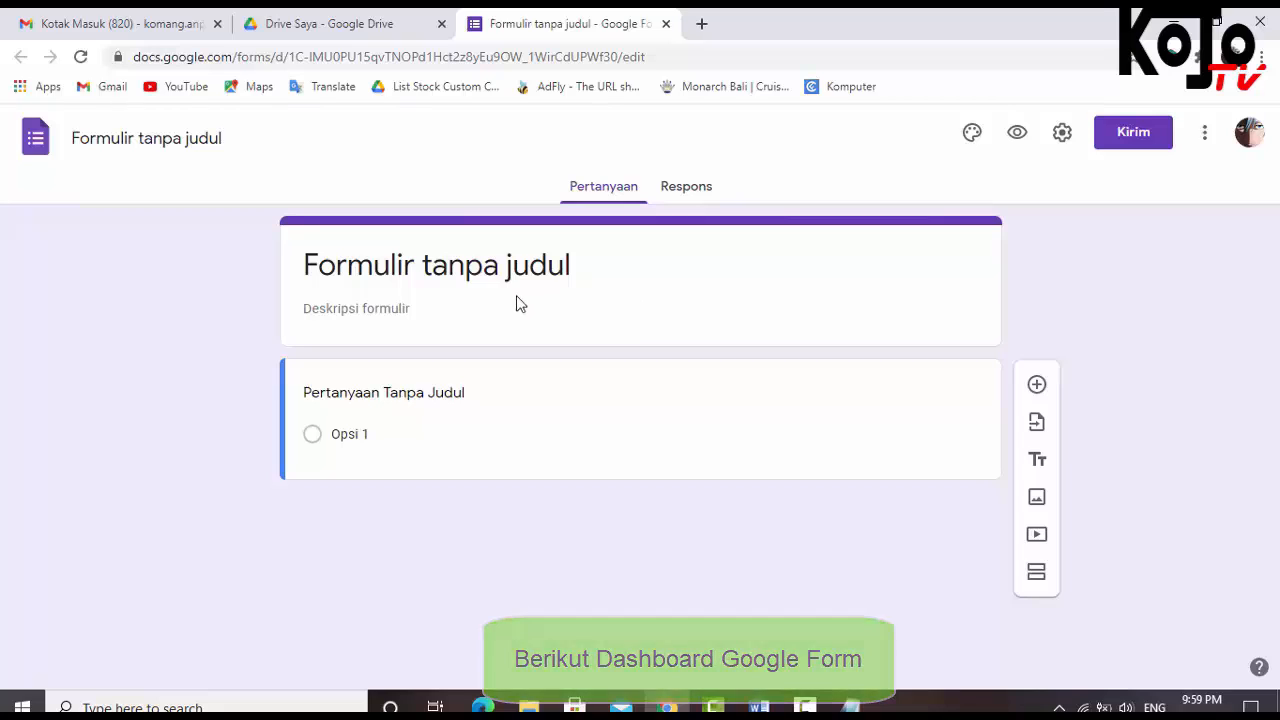
Switch to the Contoh Soal document in Word and select the heading line "UJIAN TENGAH SEMESTER"
left_click(715, 432)
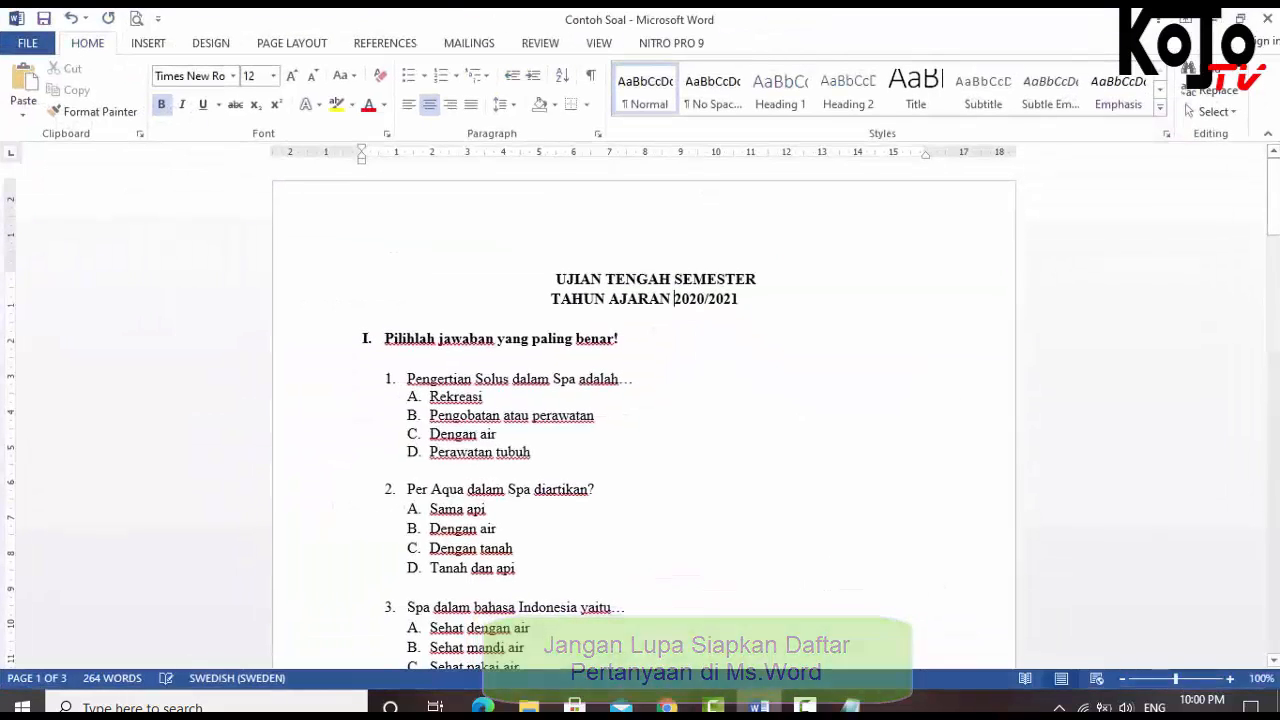
left_click_drag(555, 279, 783, 277)
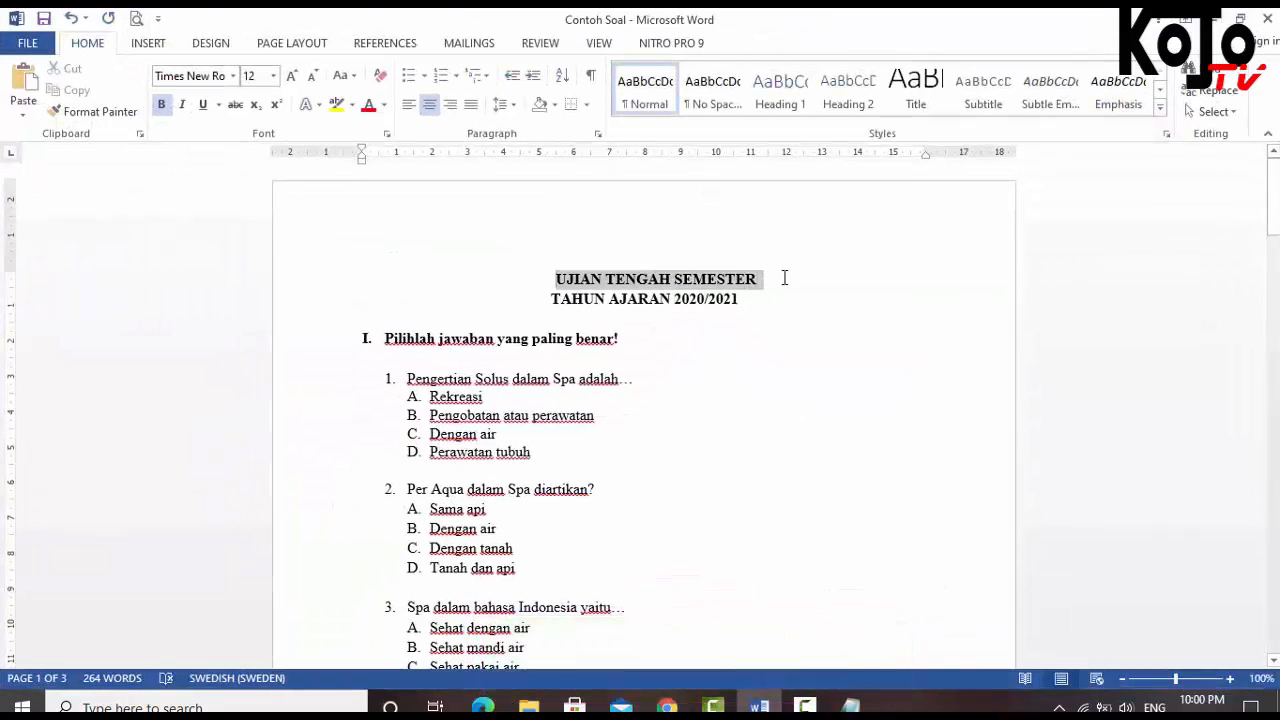
left_click(674, 346)
left_click_drag(556, 279, 772, 279)
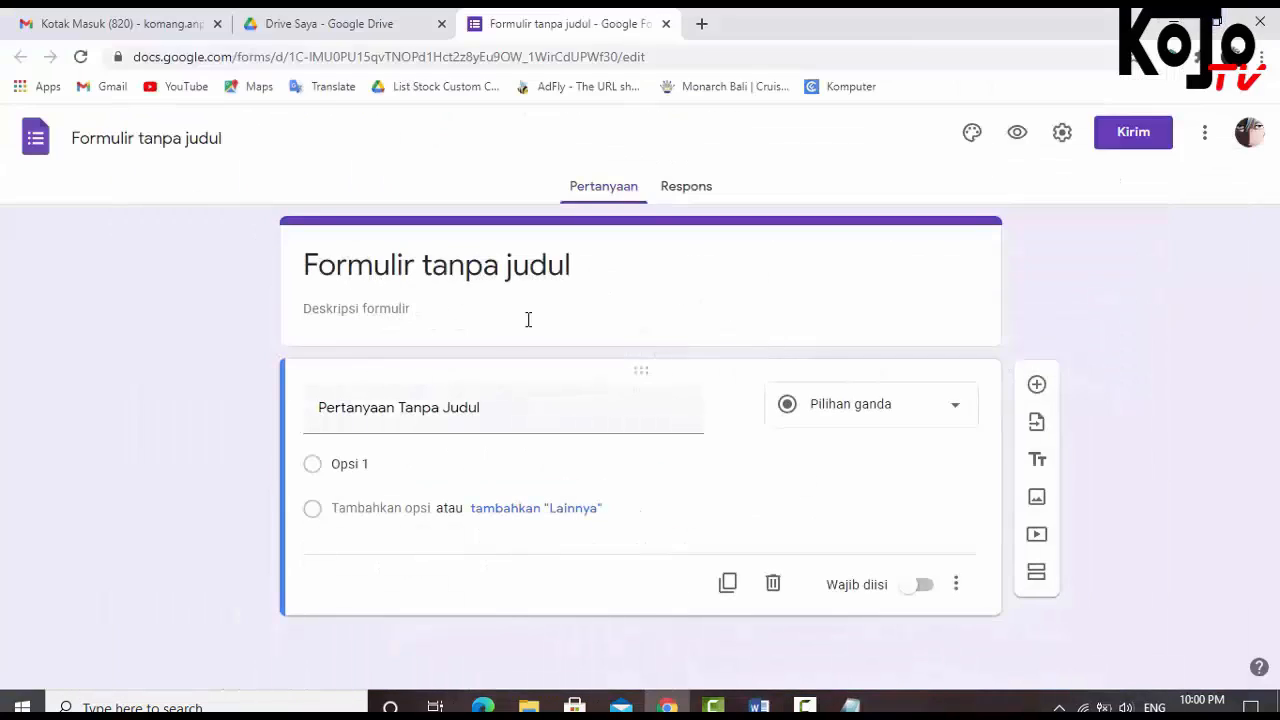
Set the form title to "UJIAN TENGAH SEMESTER" and the form description to "TAHUN AJARAN 2020/2021"
left_click(528, 319)
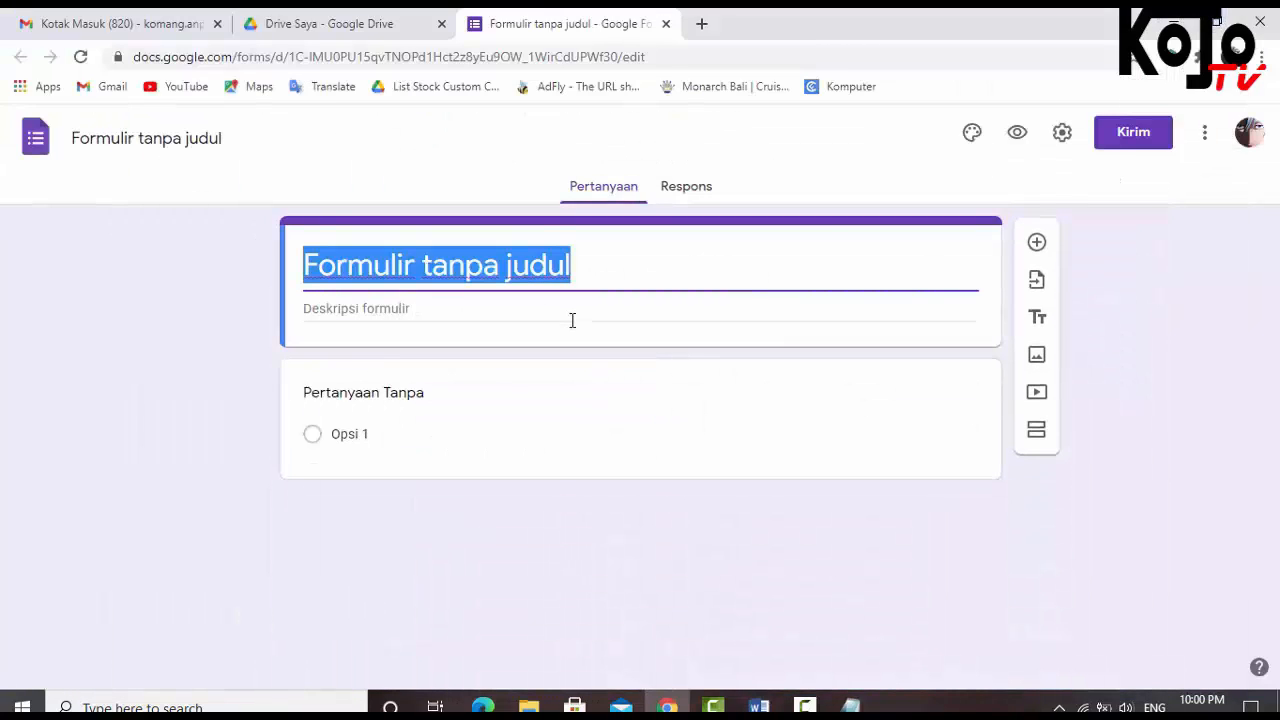
type("UJIAN TENGAH SEMESTER")
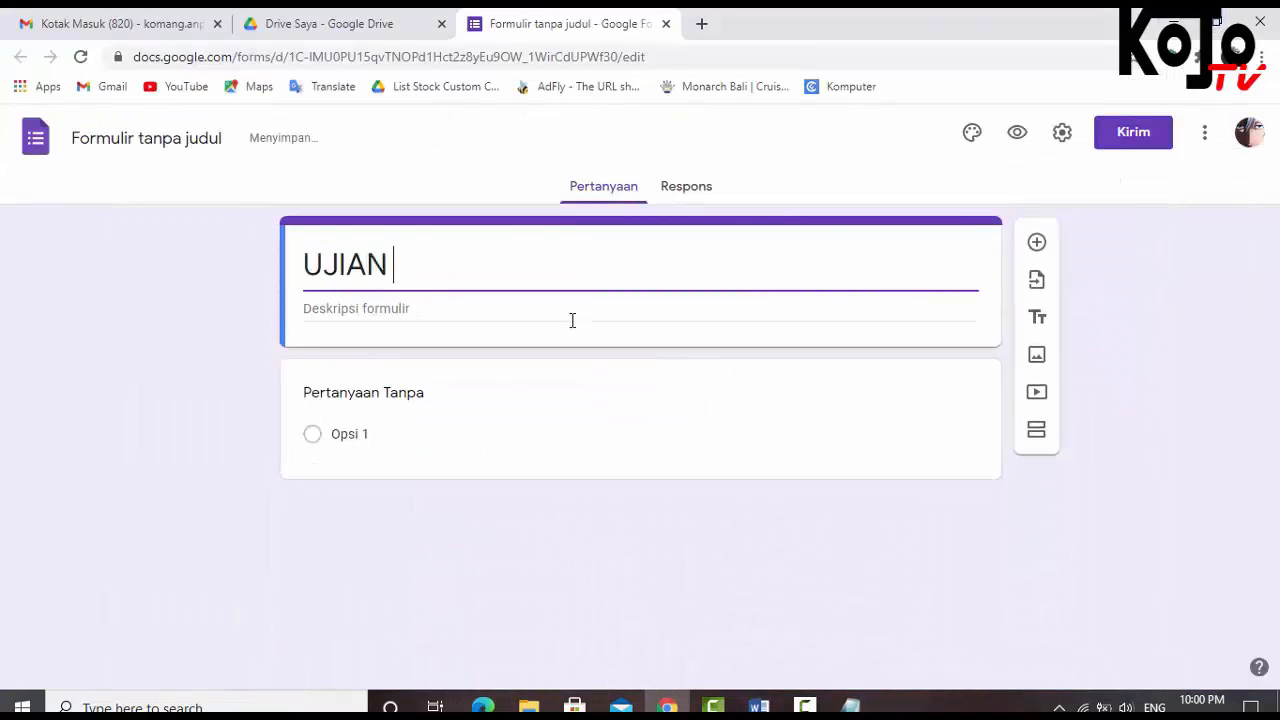
left_click(373, 312)
type("TAHUN AJARAN")
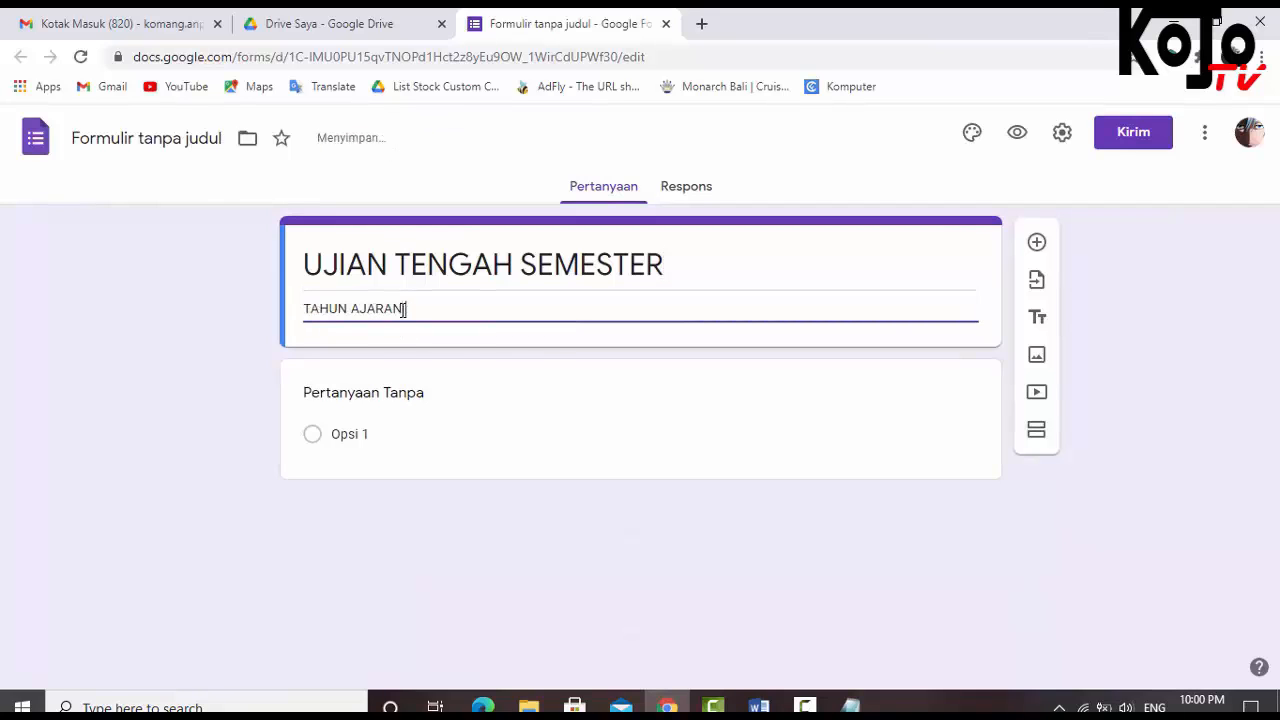
type(" 2020/2021")
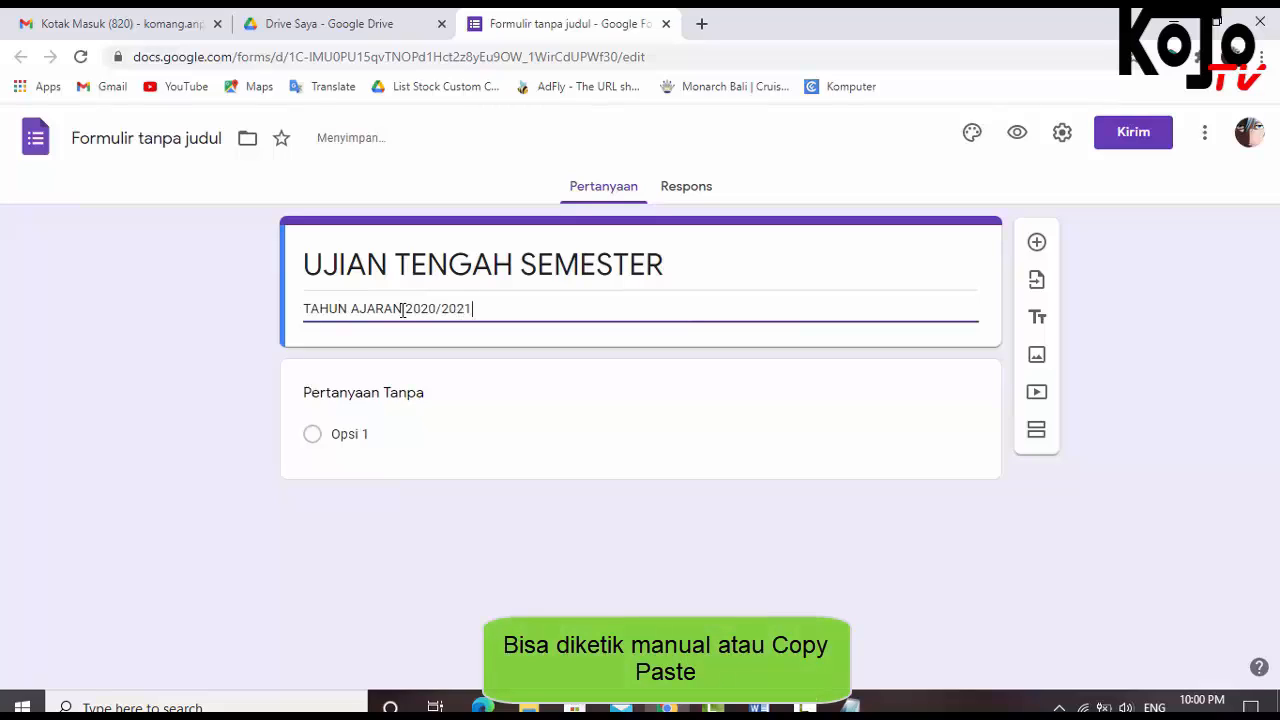
Name the first question "NAMA" as a short-answer (Jawaban singkat) question and make it required
left_click(344, 393)
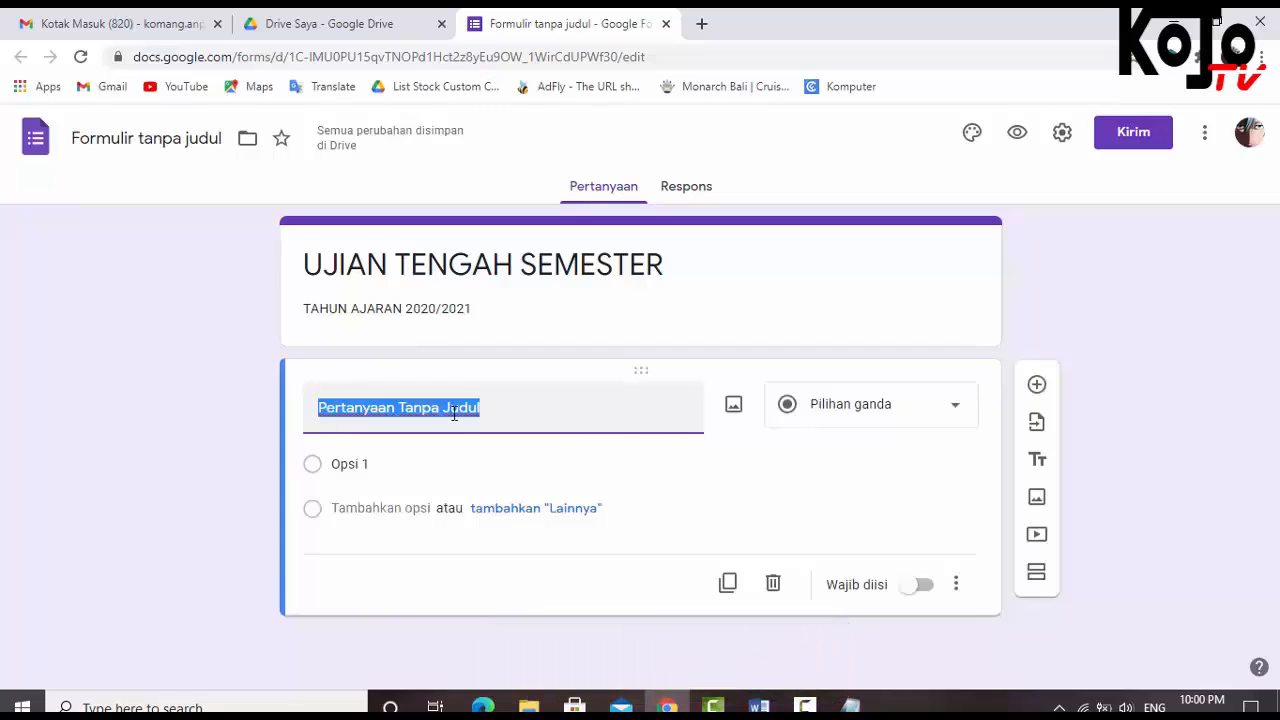
type("NAMA")
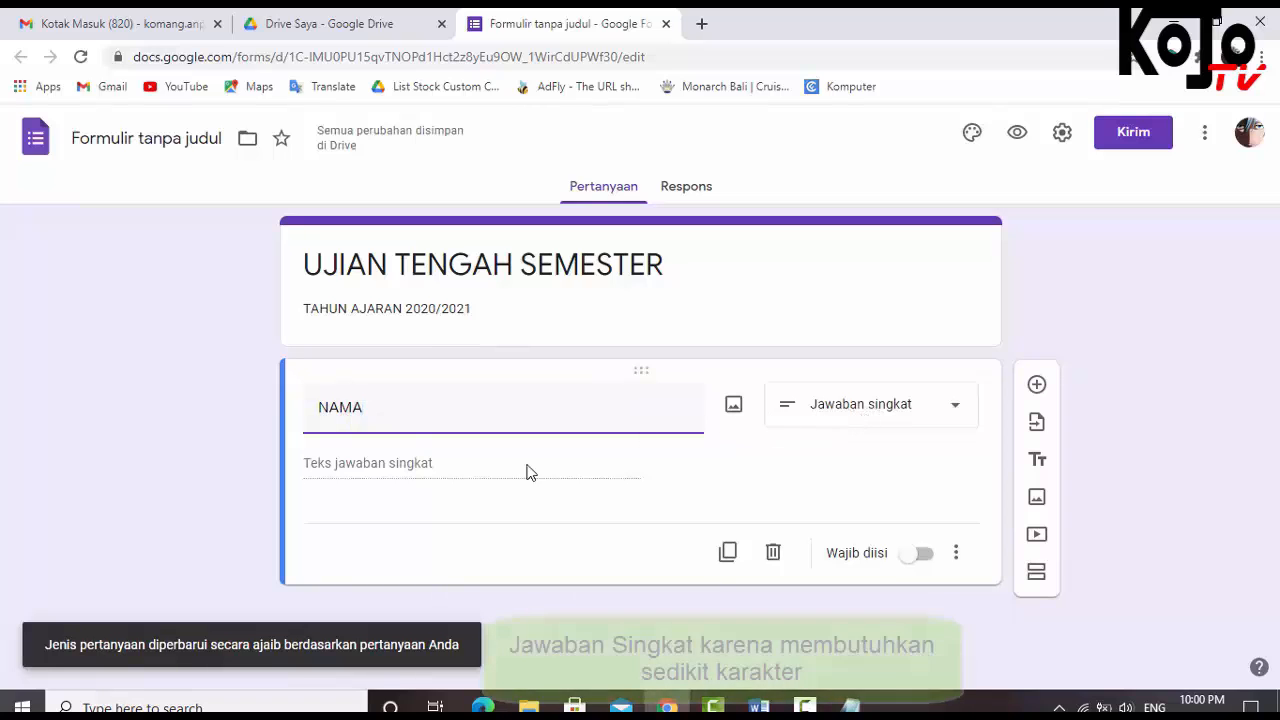
left_click(922, 556)
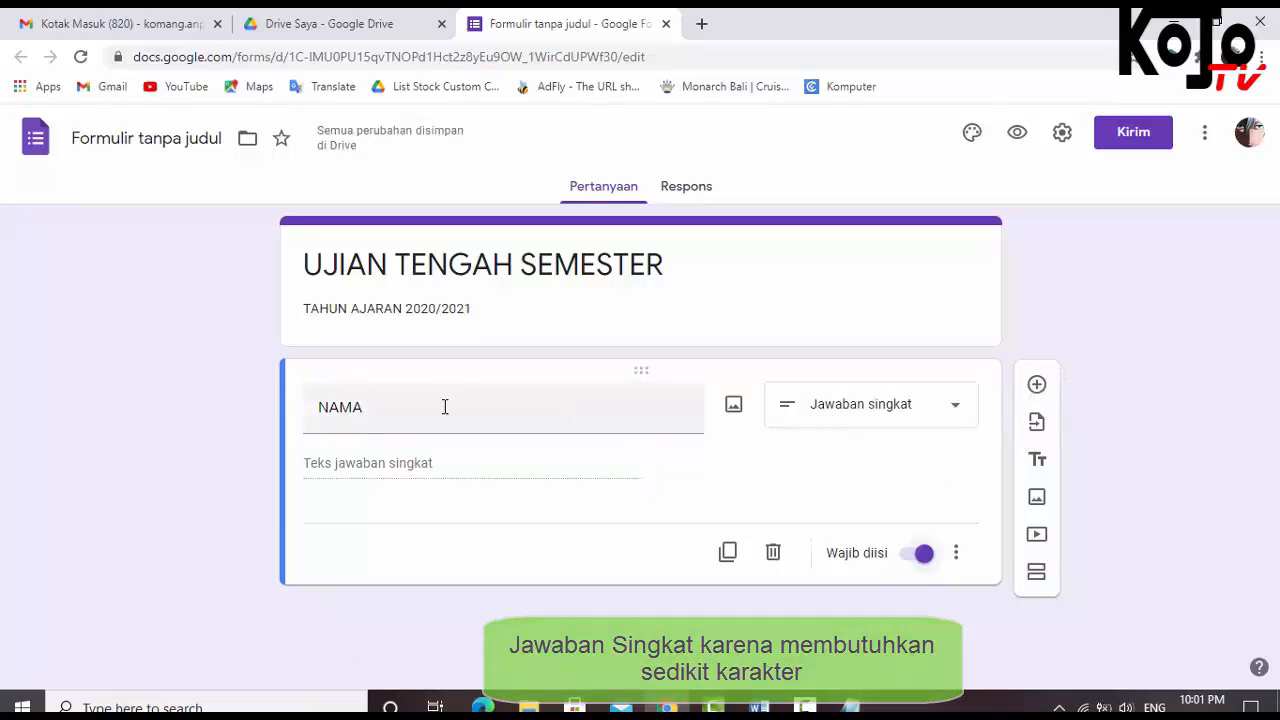
Add a second question named "KELAS" and set its type to Drop-down
left_click(1037, 386)
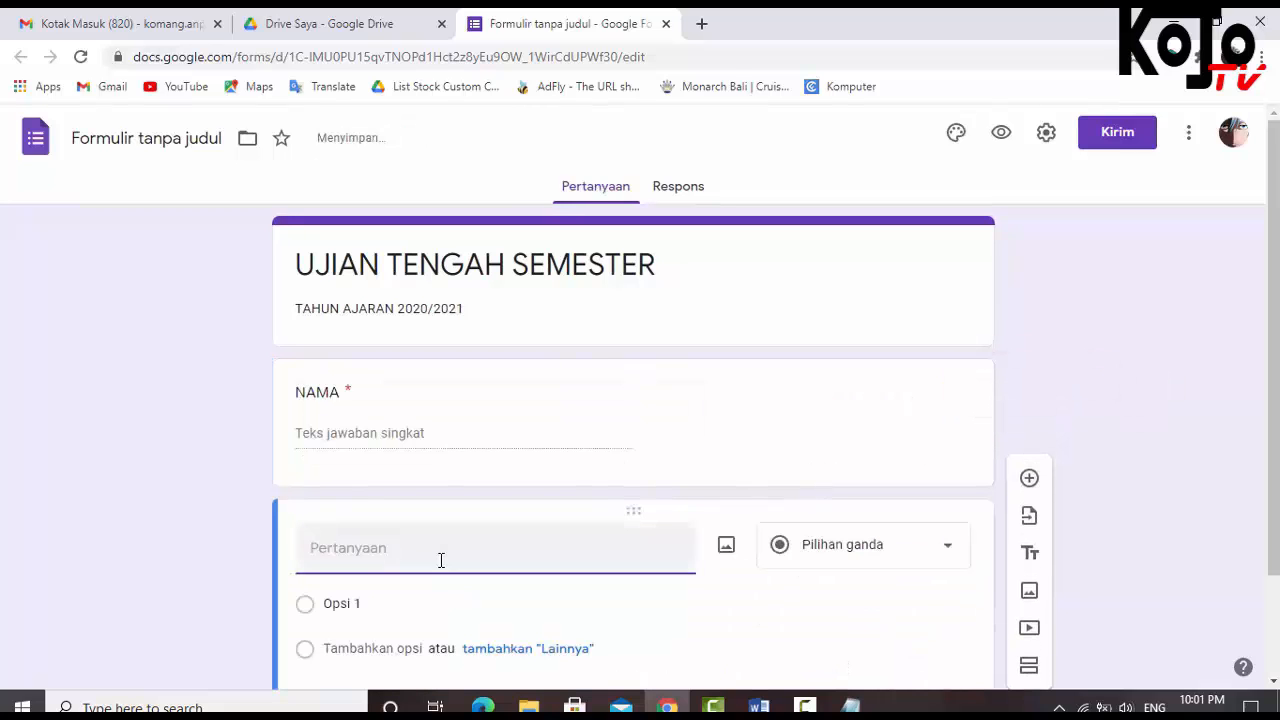
type("KELAS")
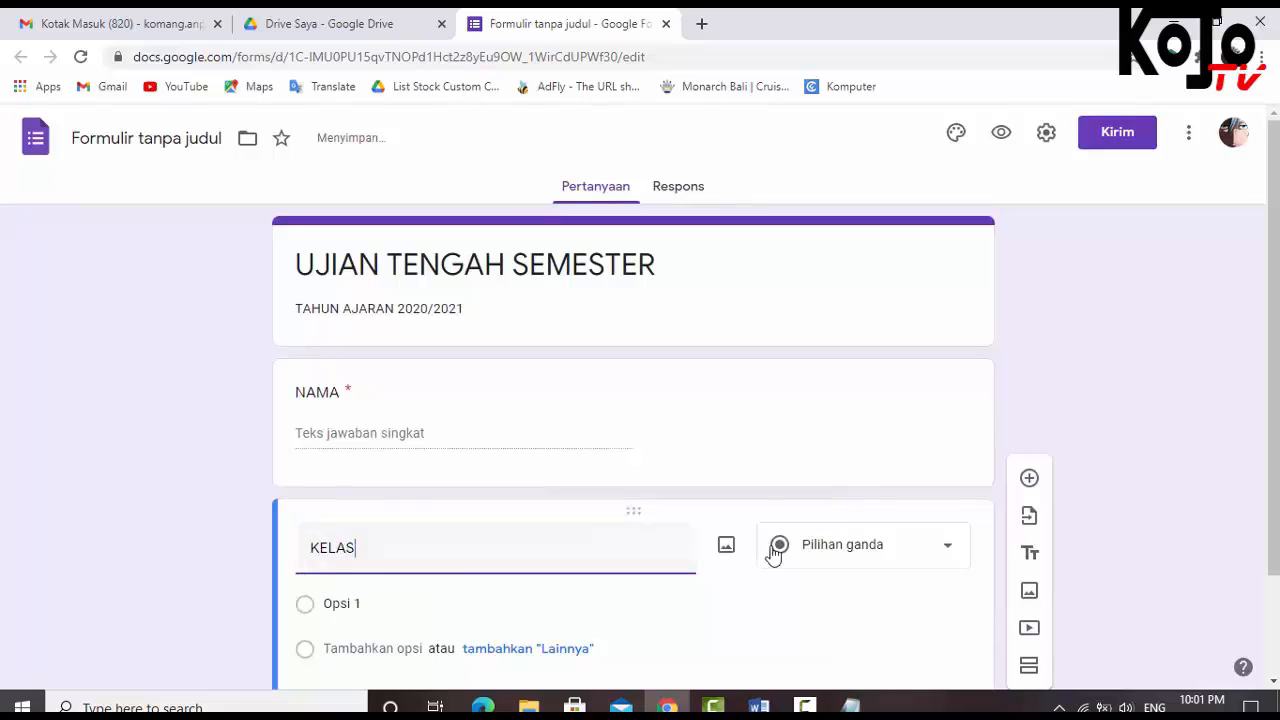
left_click(926, 552)
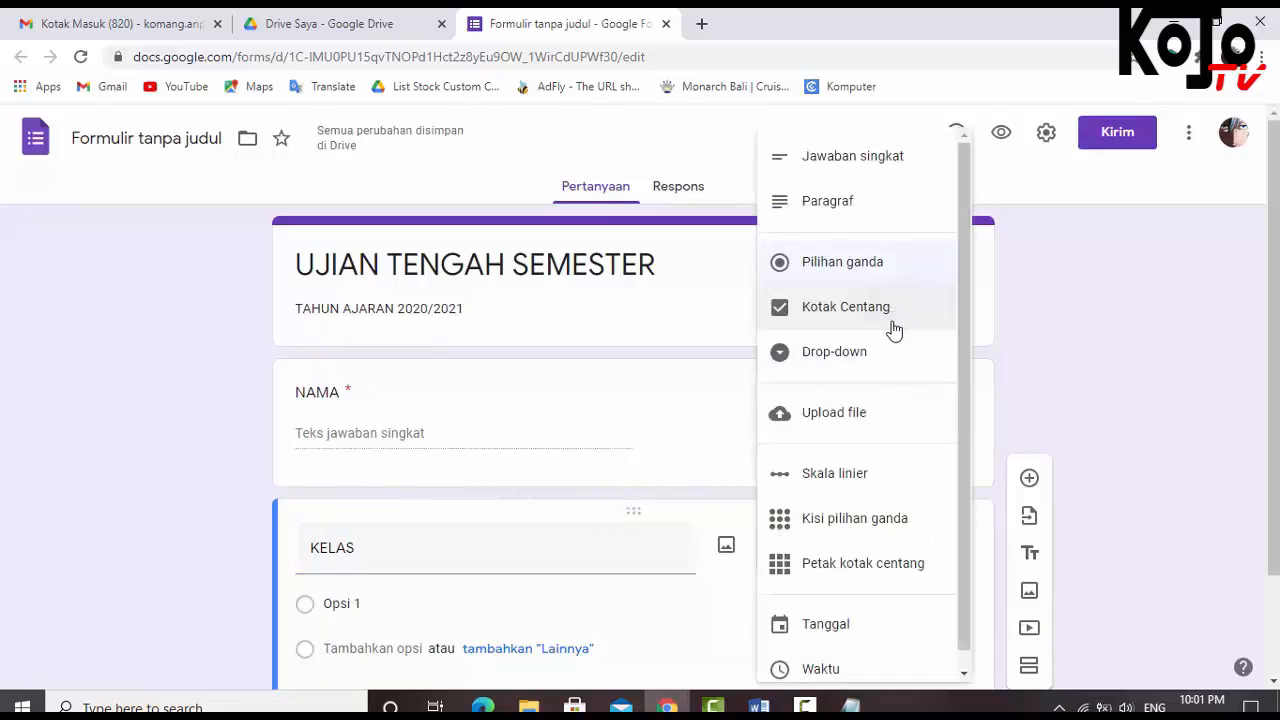
left_click(858, 372)
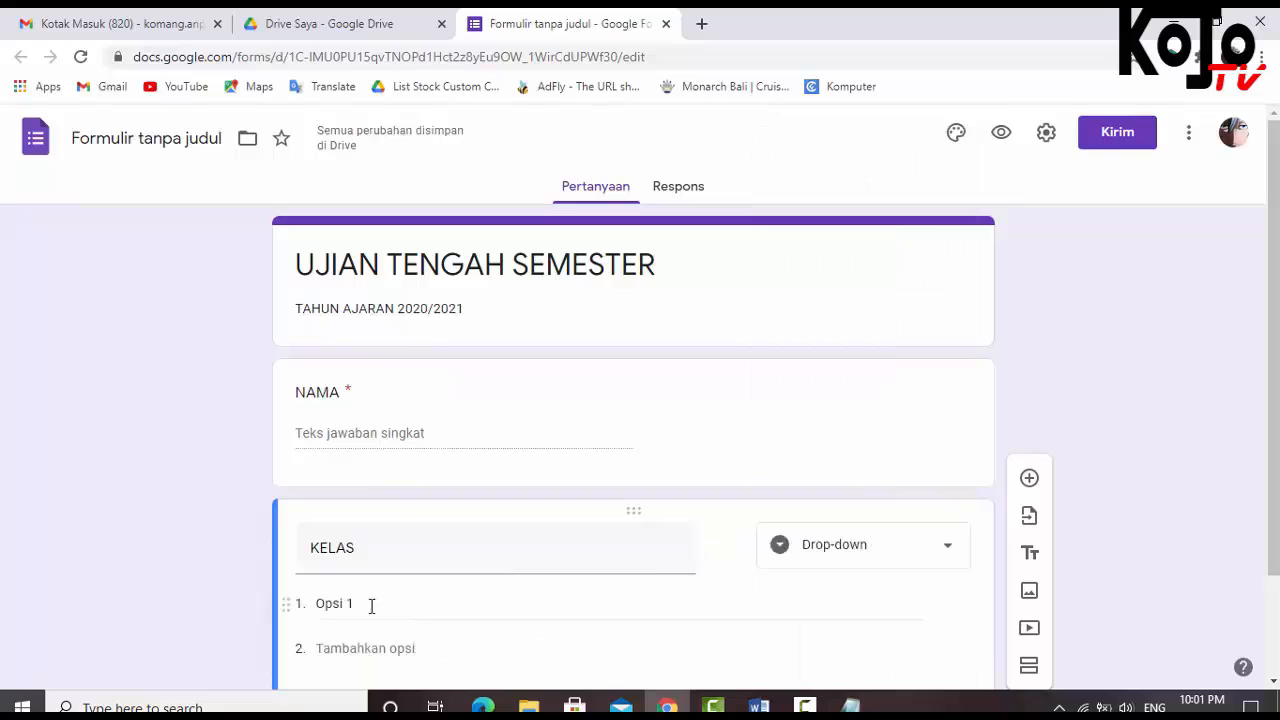
Enter the KELAS options X-HK-1, X-HK-2, XI-HK-1 and XI-HK-2 and make the question required
left_click(371, 605)
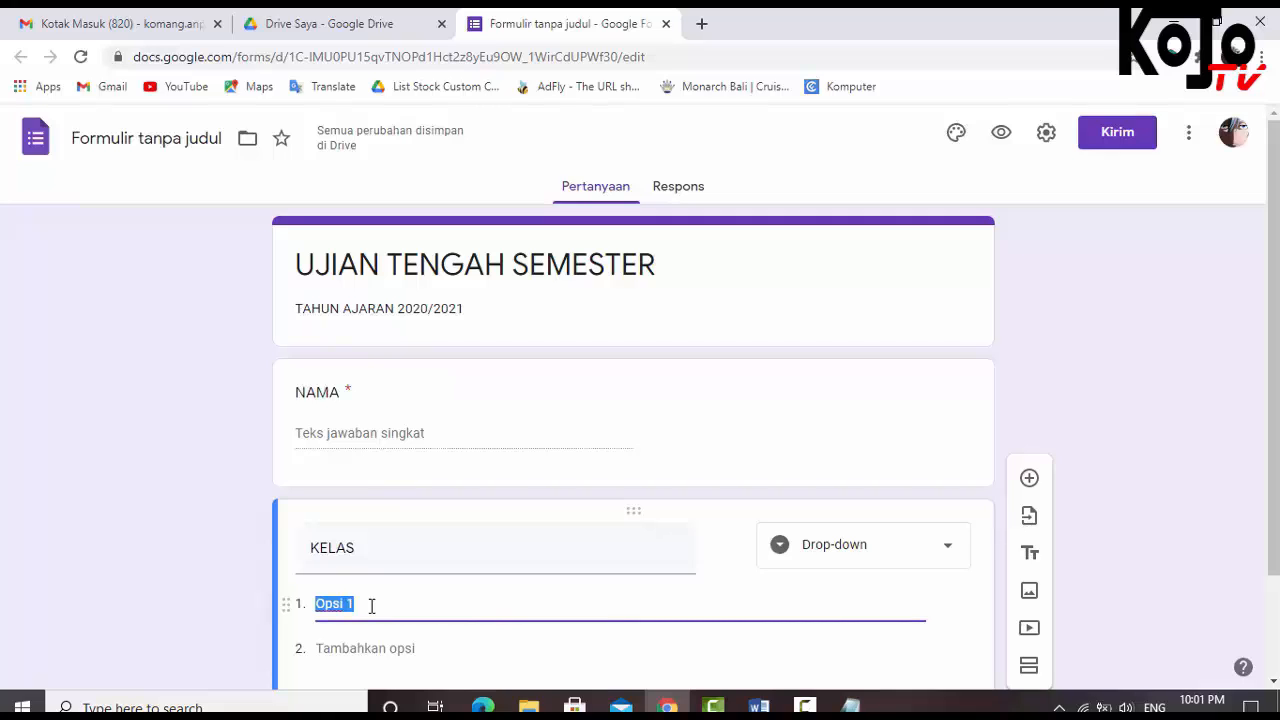
type("X-HK-1")
left_click(494, 646)
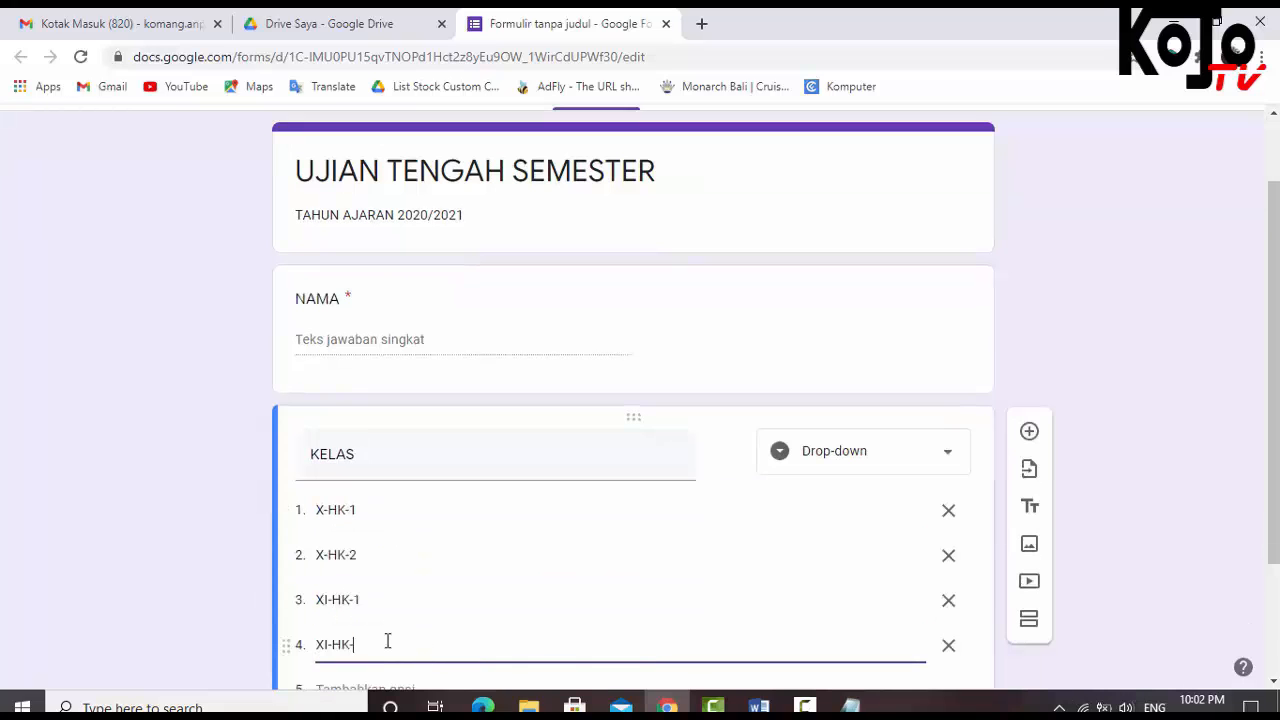
scroll(600, 620, "down", 2)
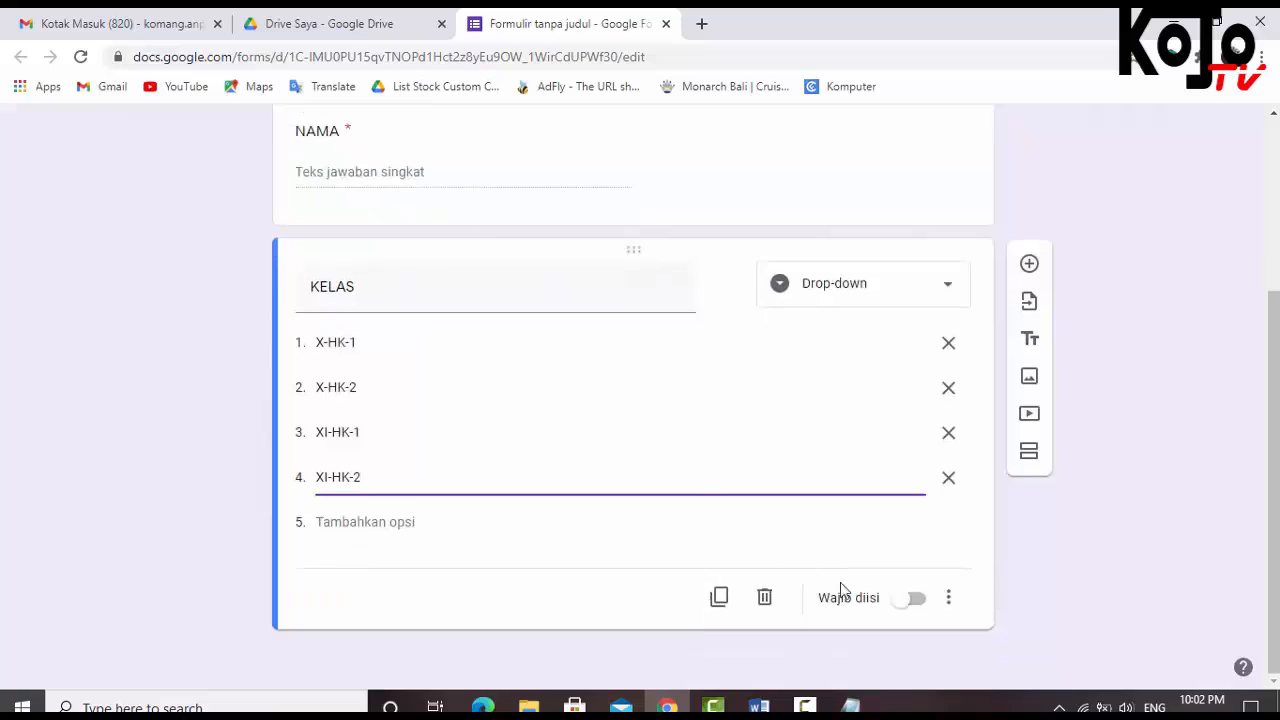
left_click(913, 600)
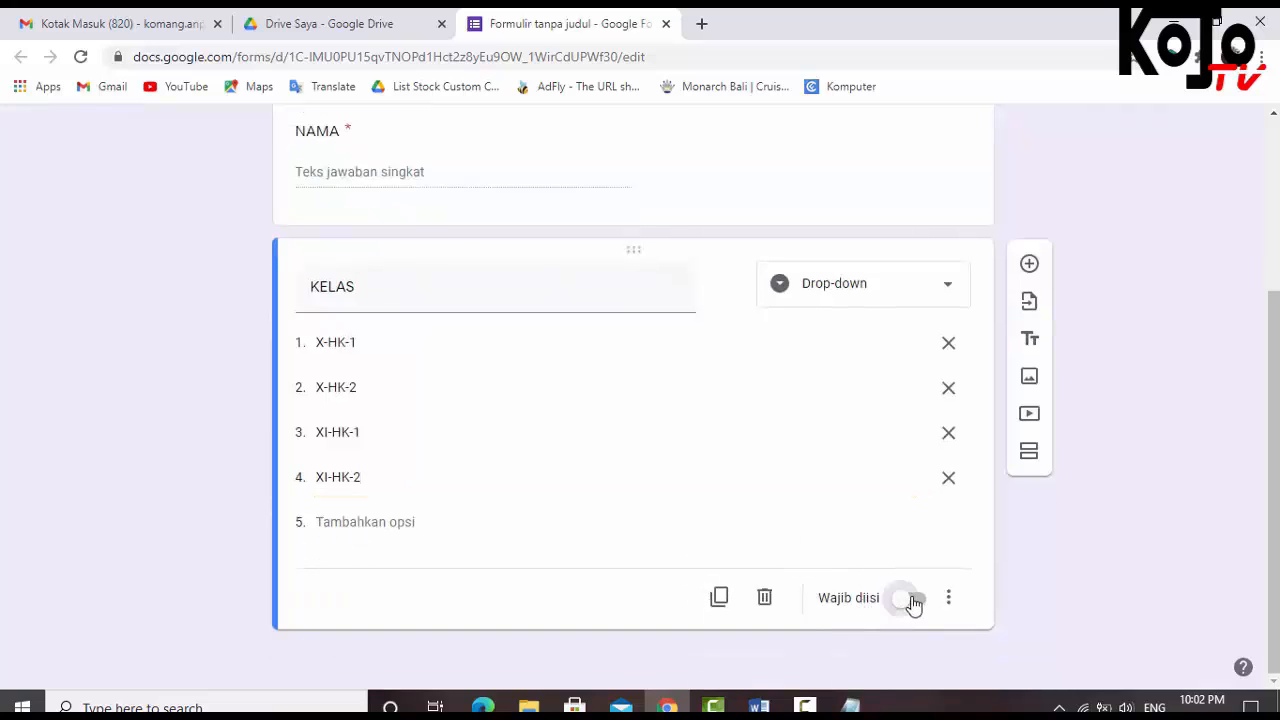
scroll(431, 248, "up", 1)
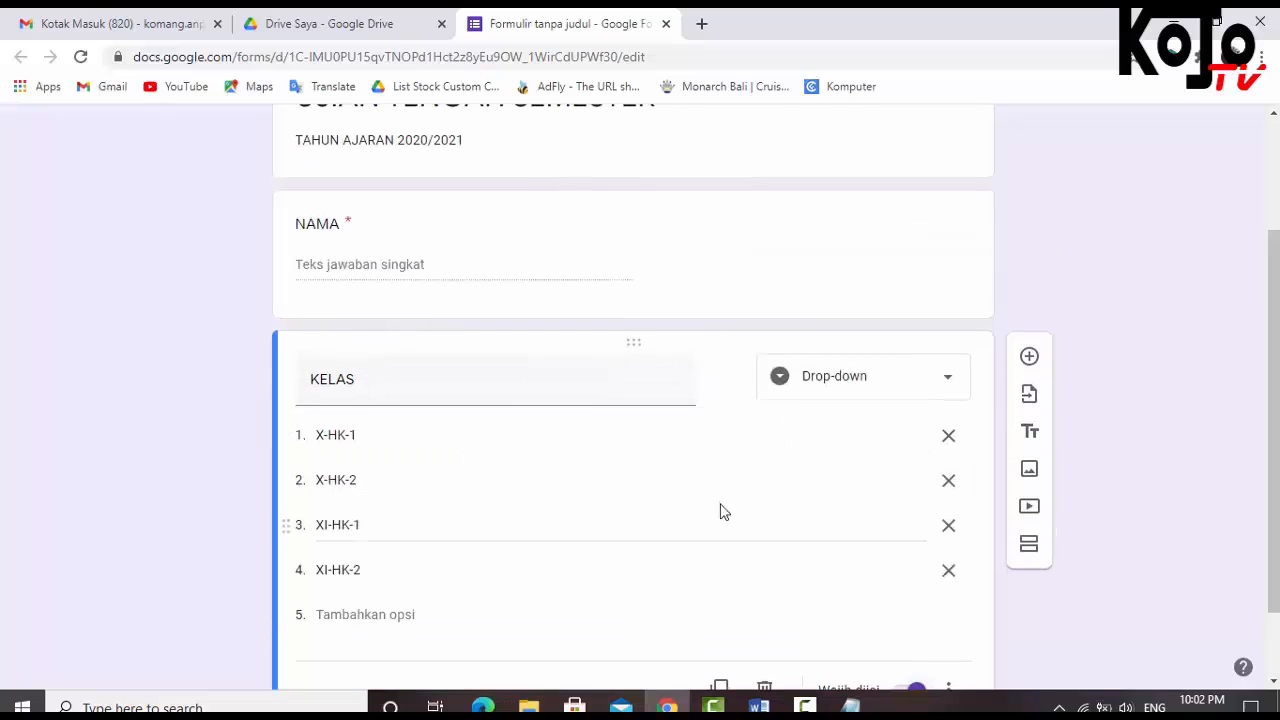
scroll(728, 508, "down", 1)
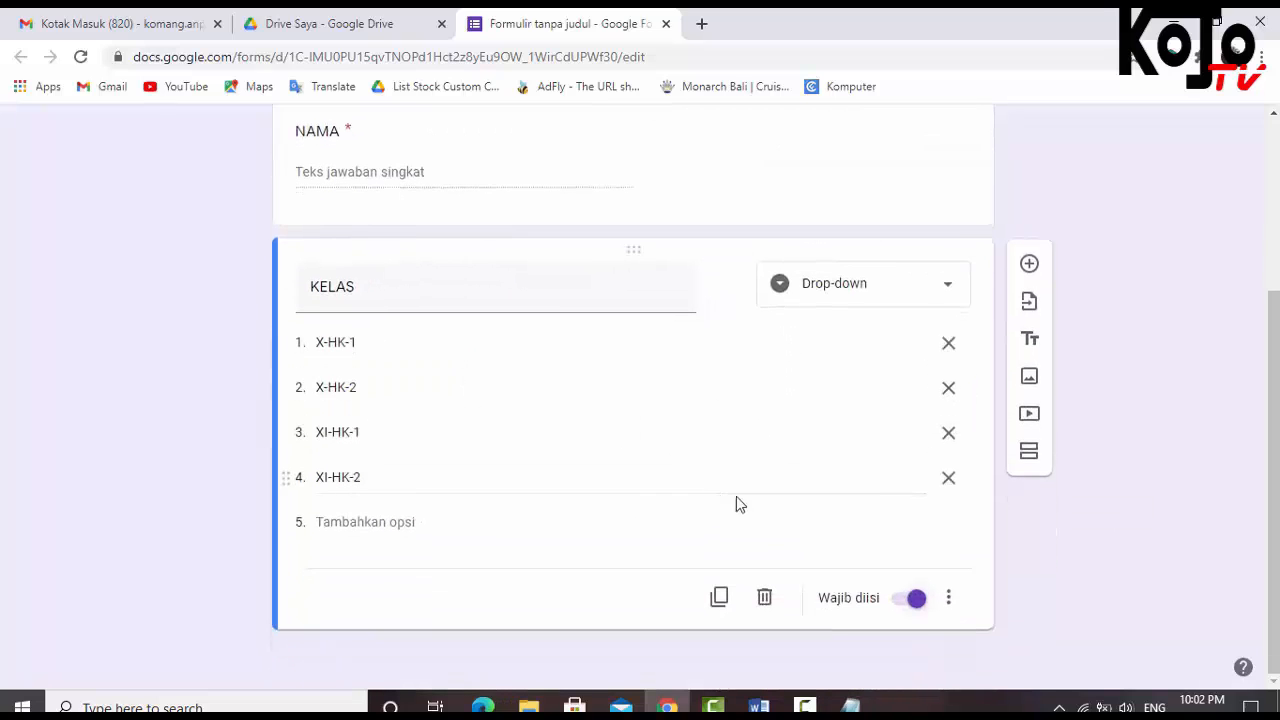
Add a second section below the KELAS question and clear its default title
left_click(1029, 452)
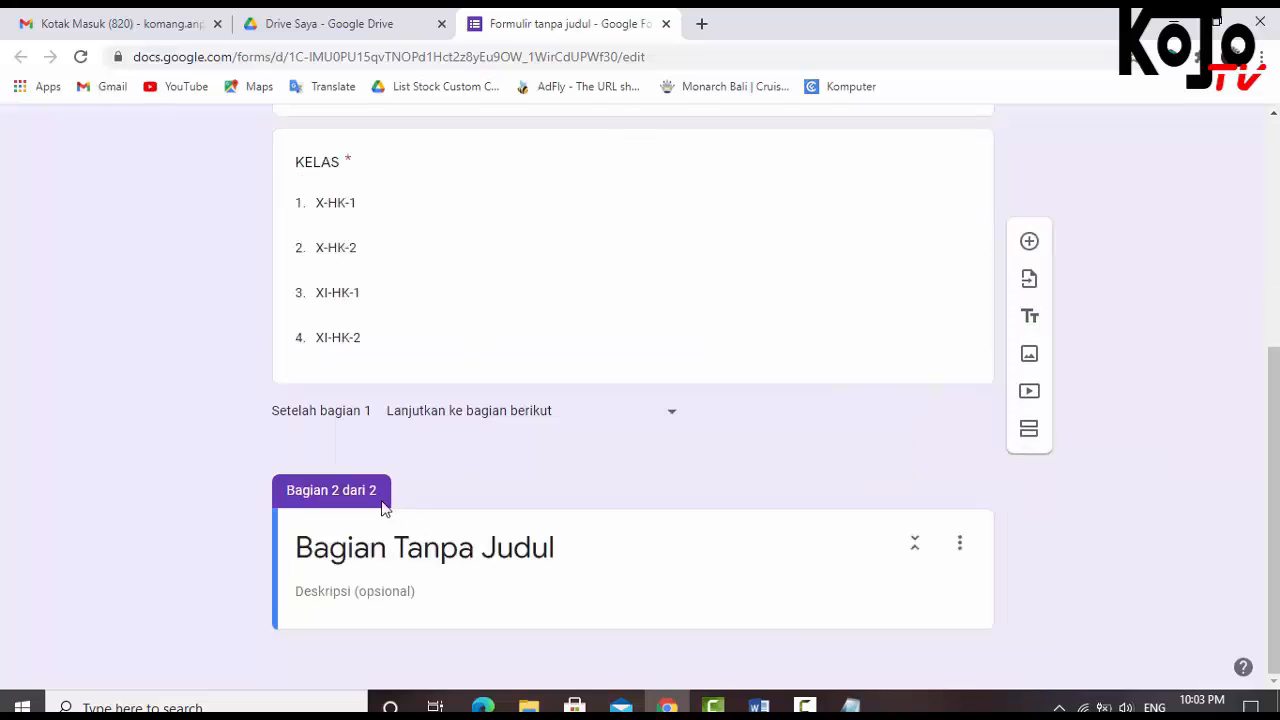
left_click(421, 553)
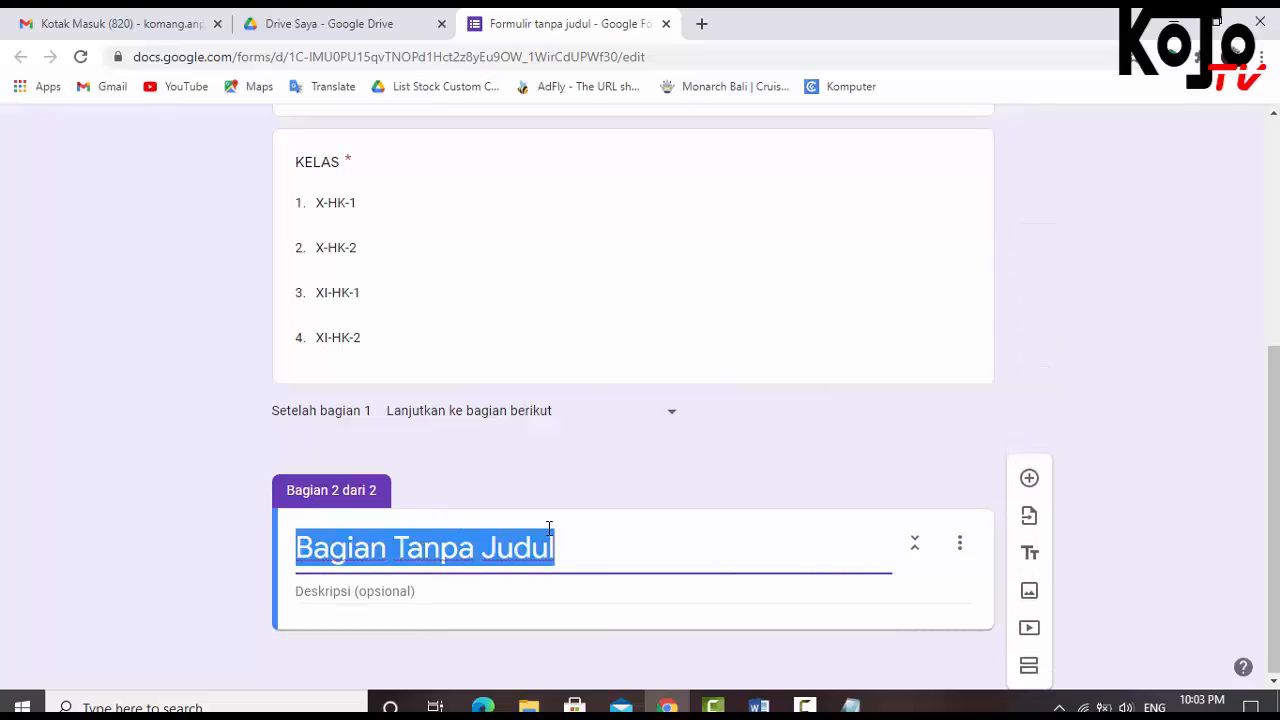
key("BackSpace")
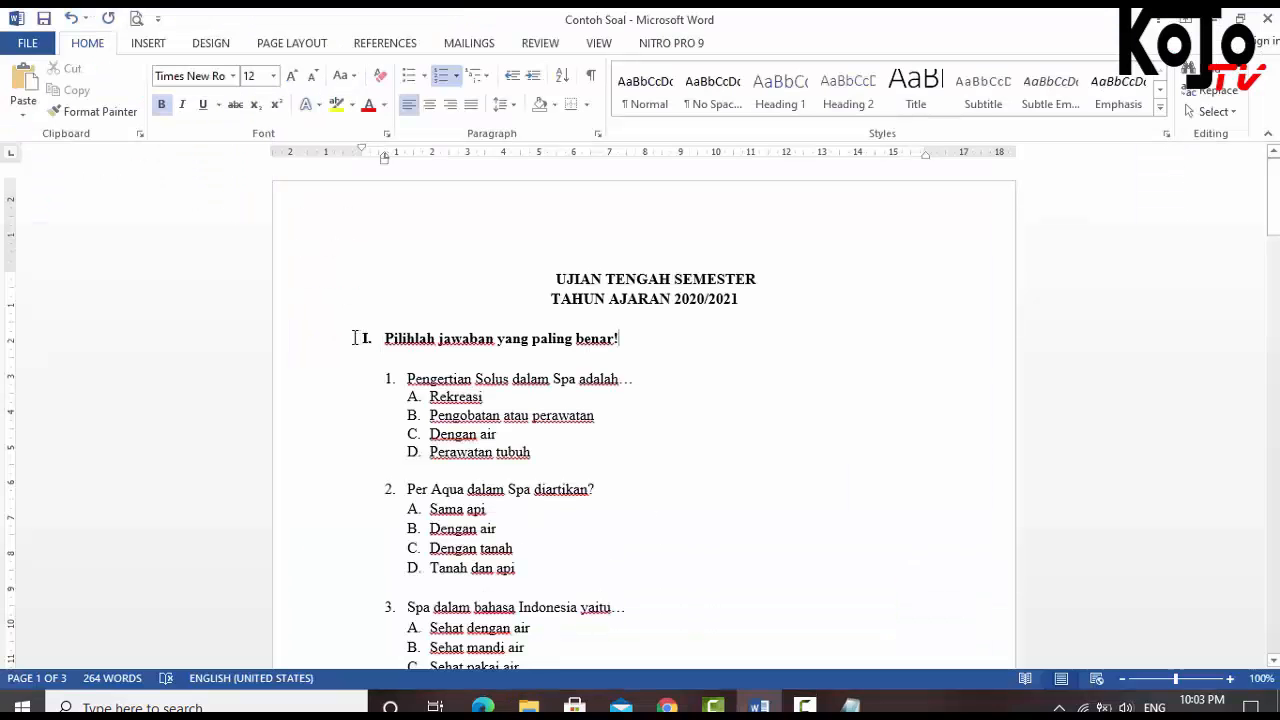
Copy the heading "Pilihlah jawaban yang paling benar!" from the Word document, paste it as the second section's title and tidy its spacing
left_click_drag(384, 338, 622, 338)
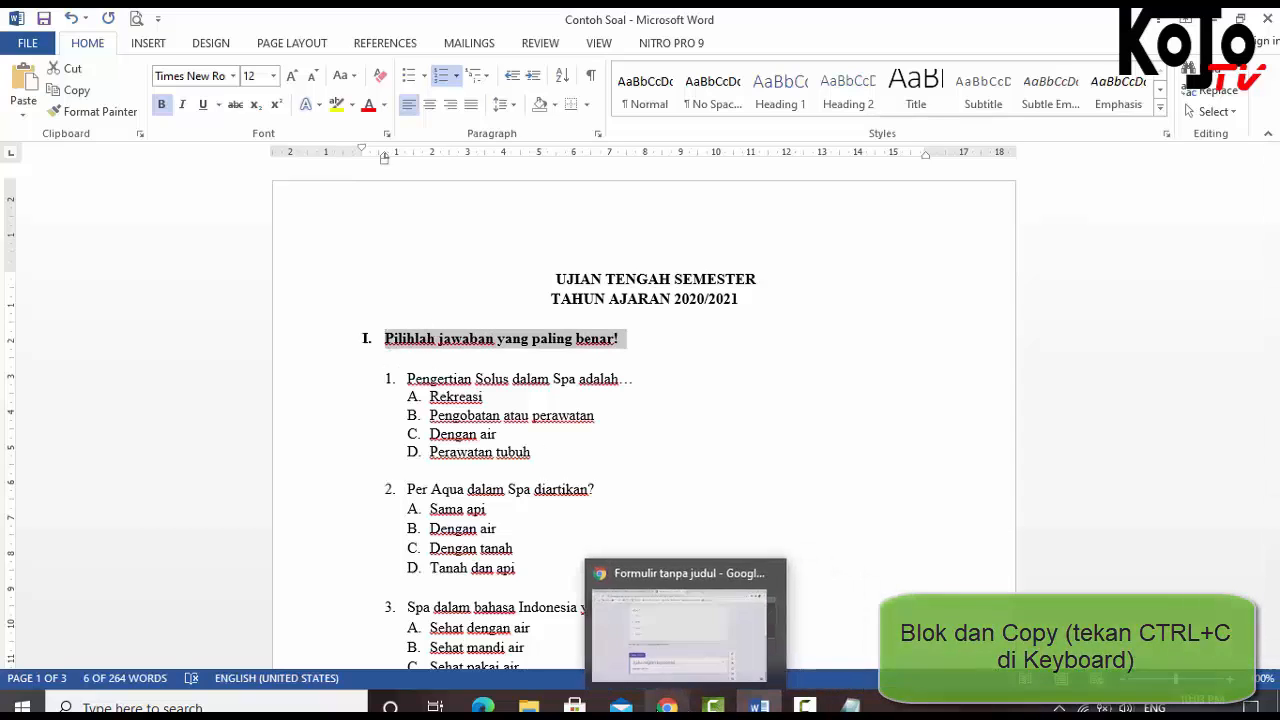
left_click(667, 707)
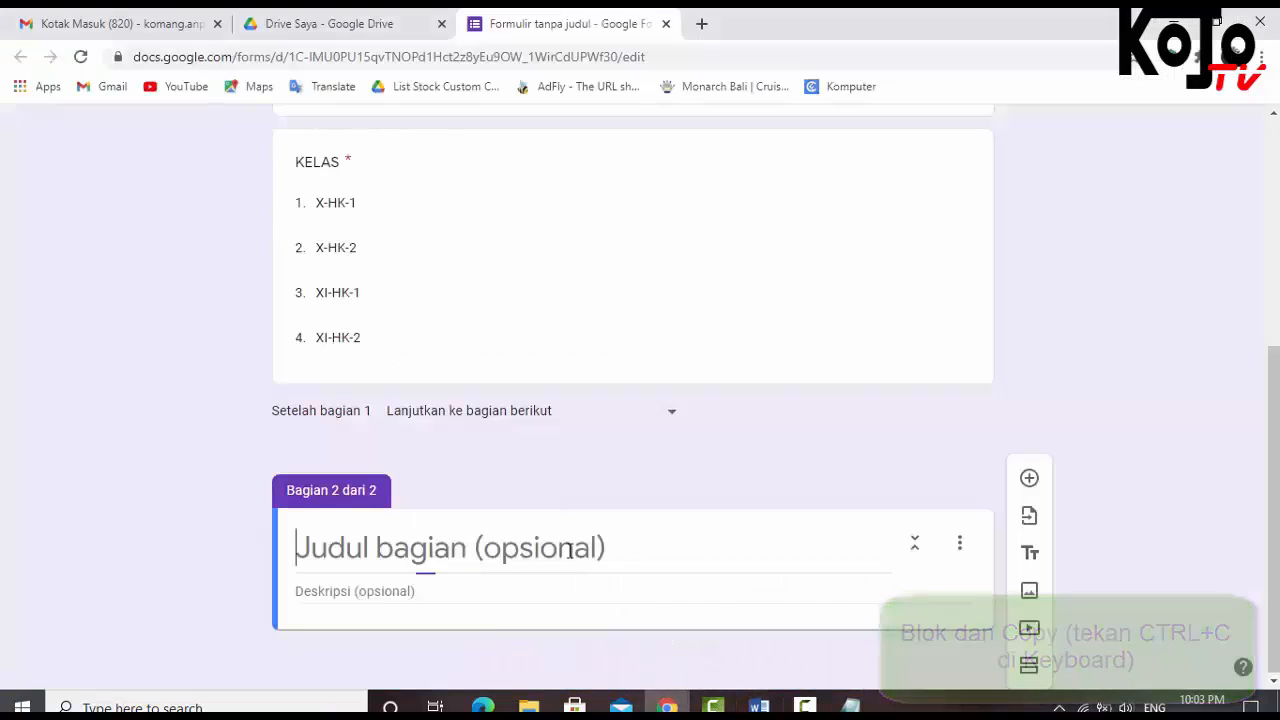
type("I.\tPilihlah jawaban yang paling benar!")
left_click(351, 548)
key("BackSpace")
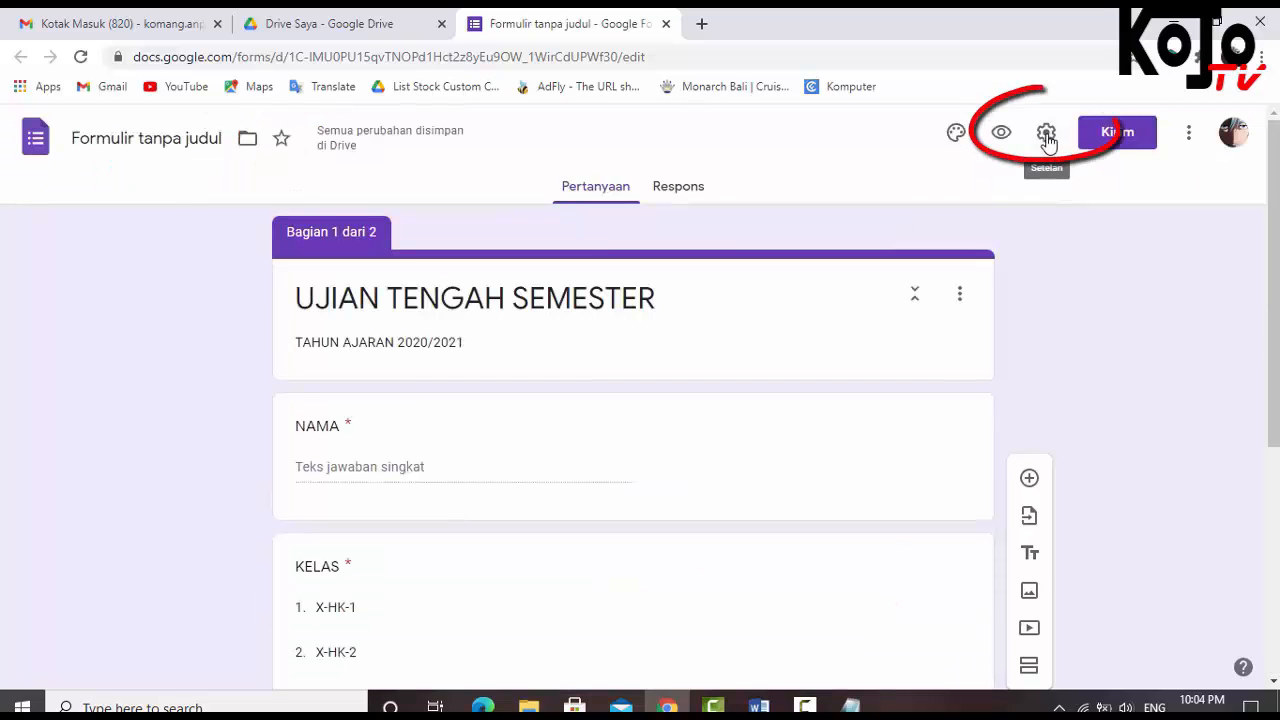
In the form settings, limit each respondent to one response and turn on shuffling of the question order
left_click(1046, 133)
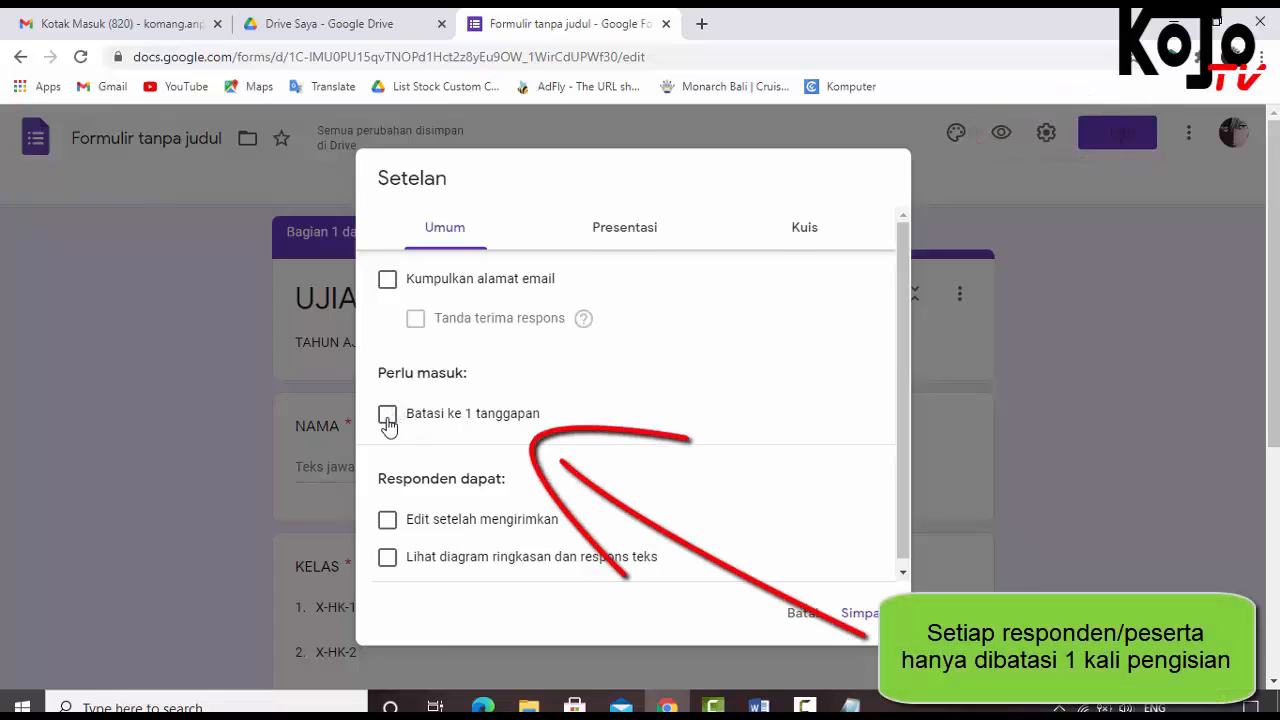
left_click(389, 422)
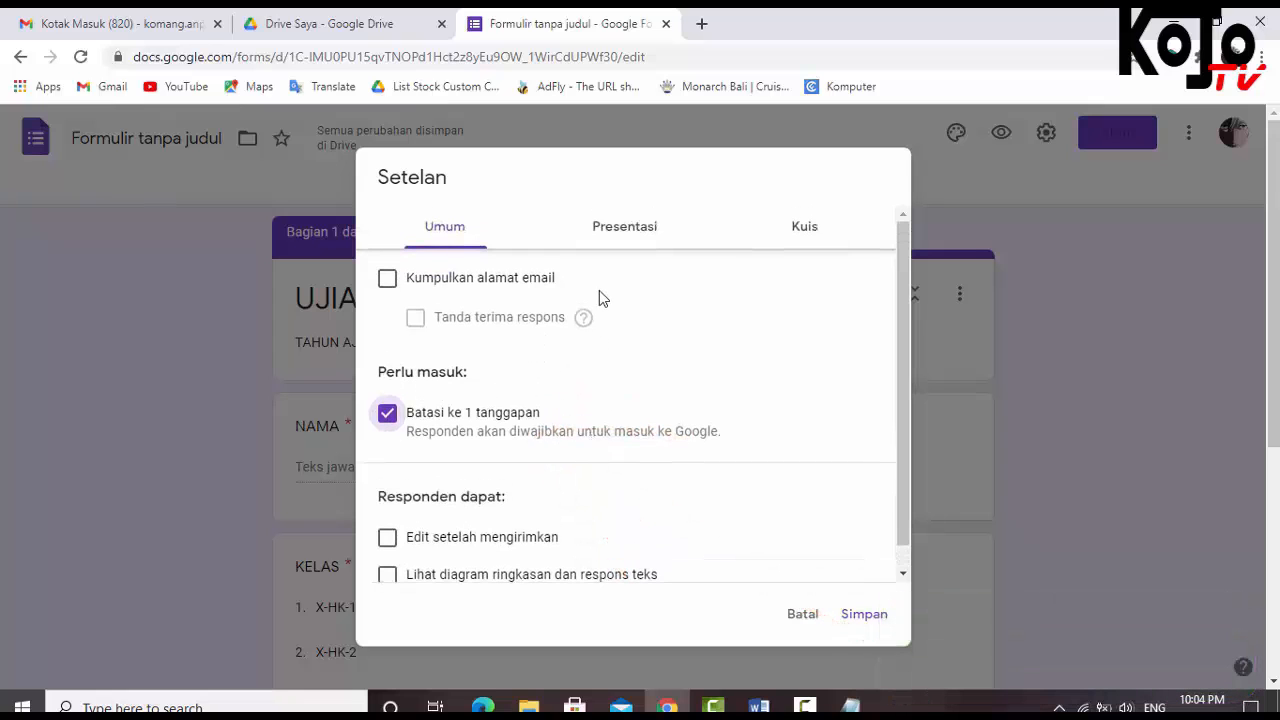
left_click(623, 235)
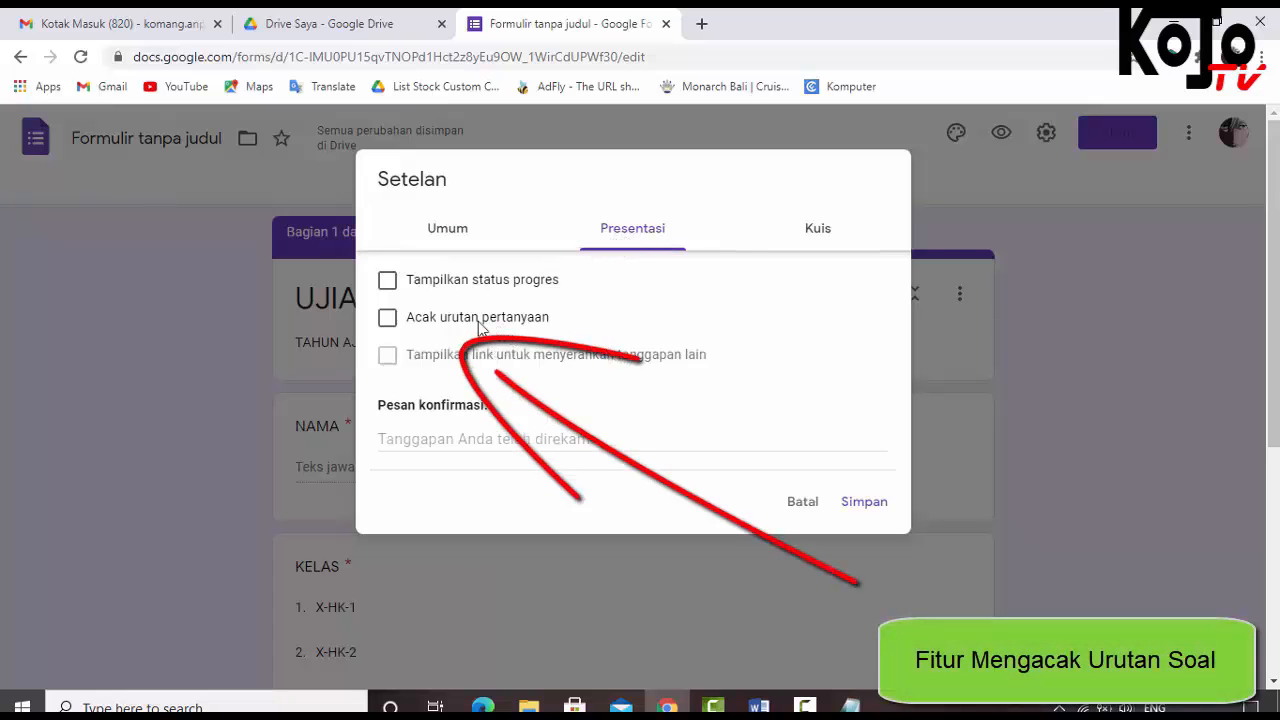
left_click(388, 320)
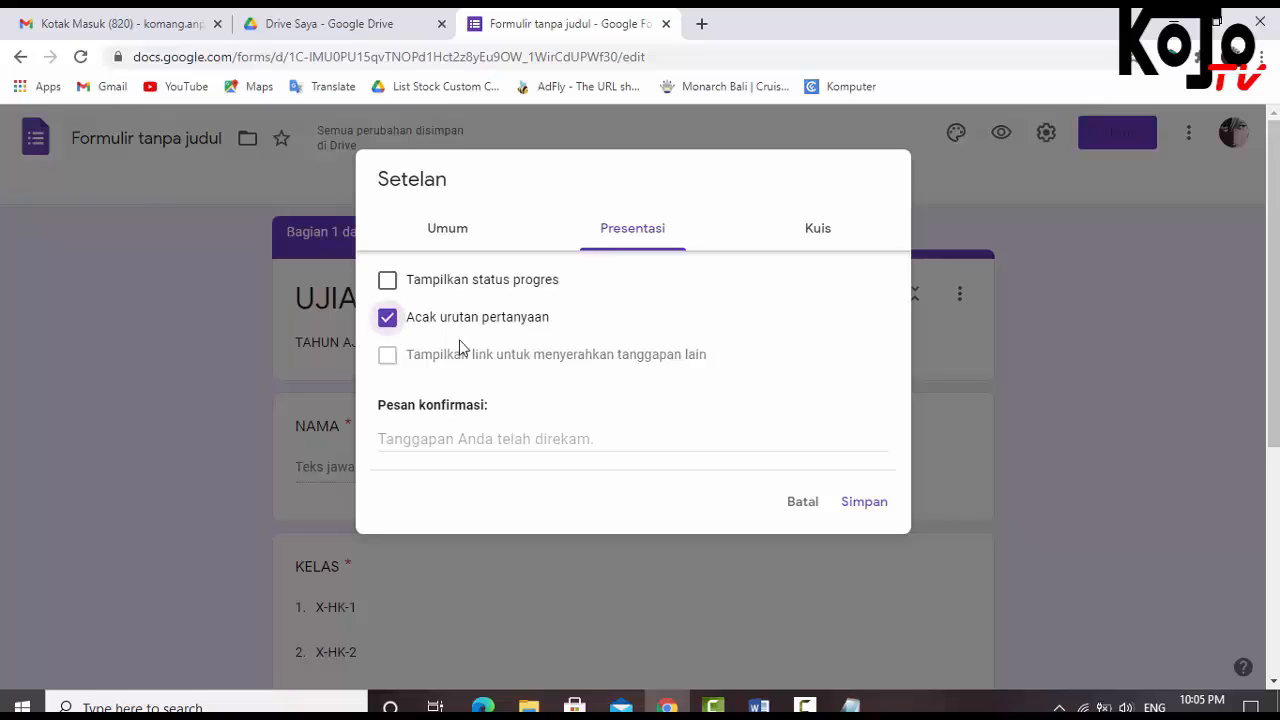
Make the form a quiz and, after checking the essay questions in the Word document, release grades only after manual review
left_click(826, 237)
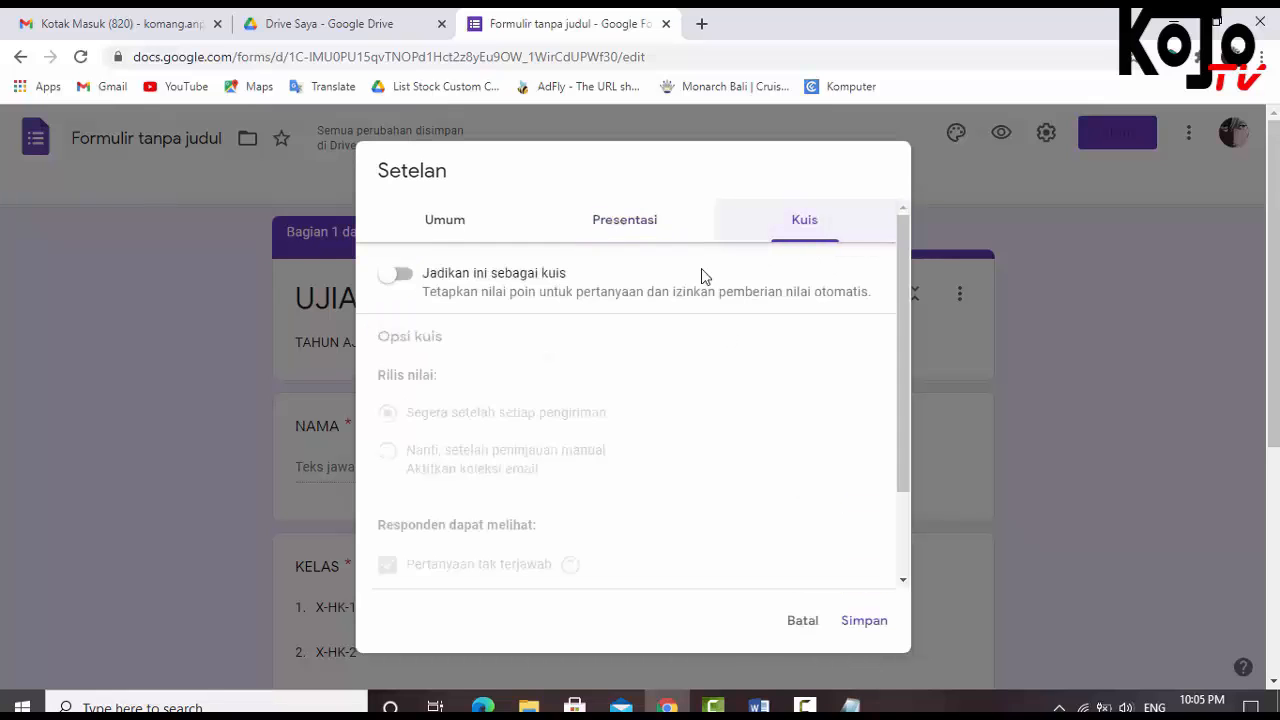
left_click(401, 276)
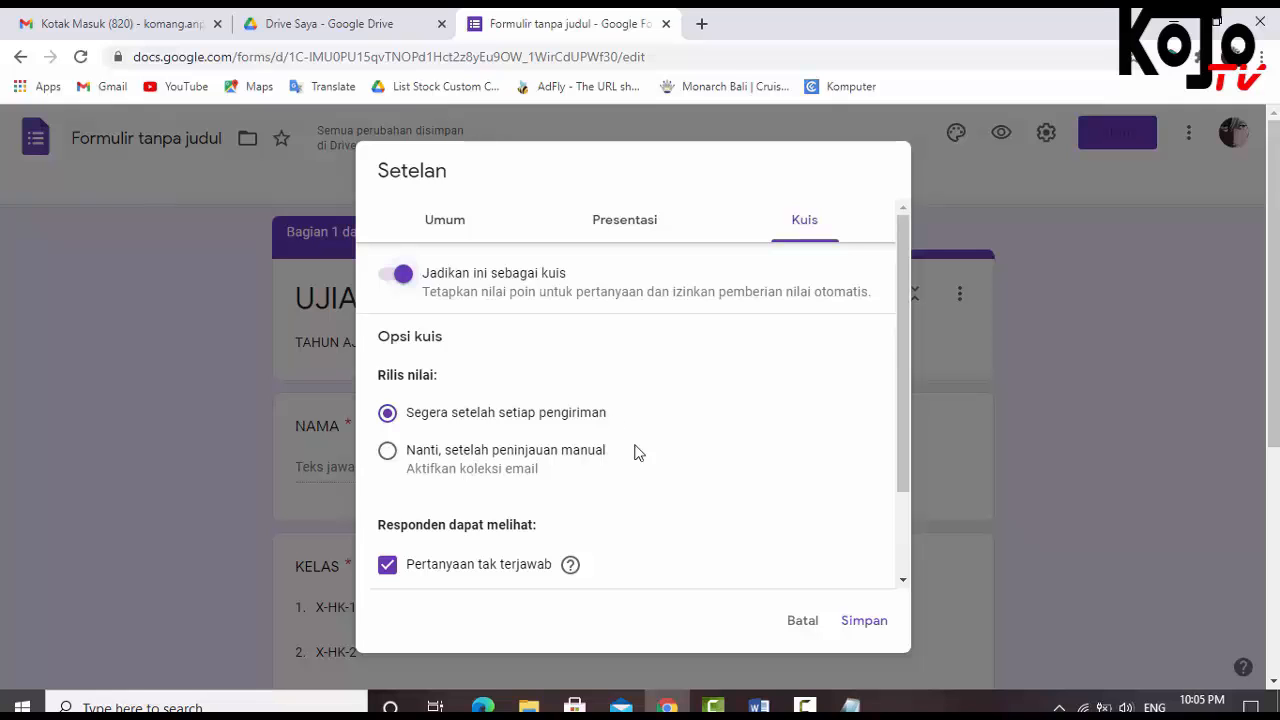
left_click(759, 706)
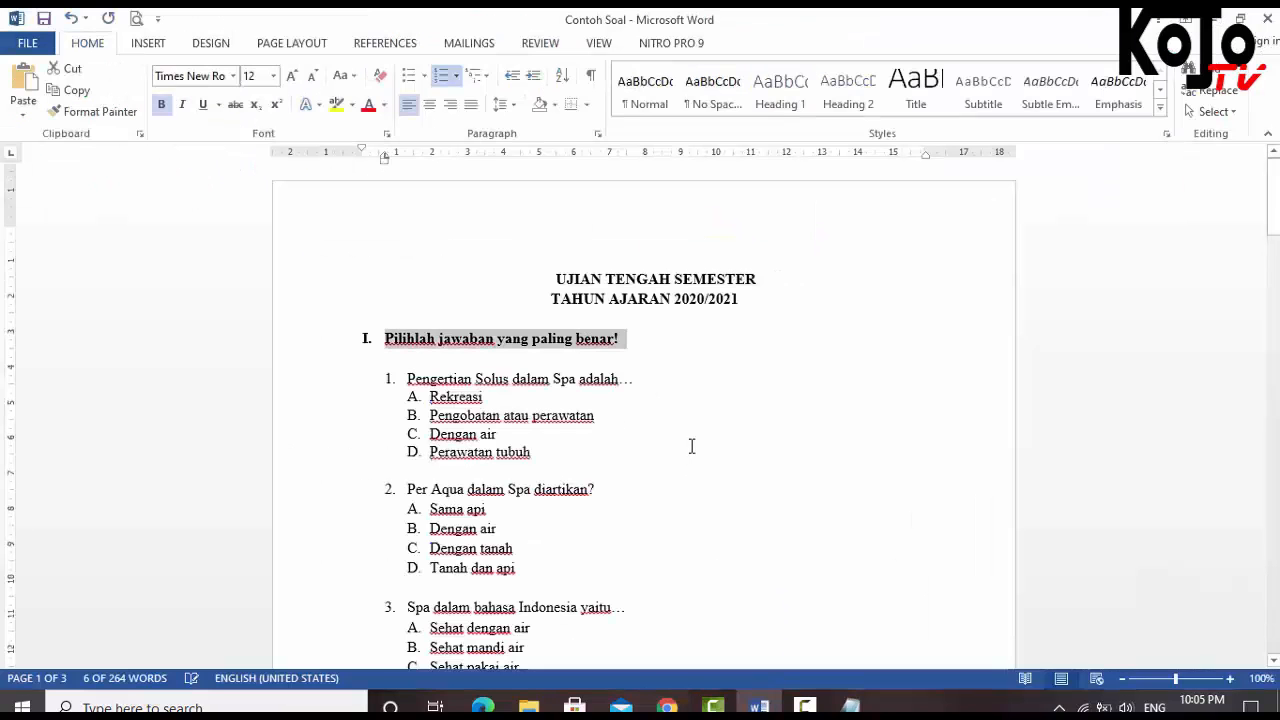
scroll(691, 446, "down", 4)
scroll(691, 446, "down", 20)
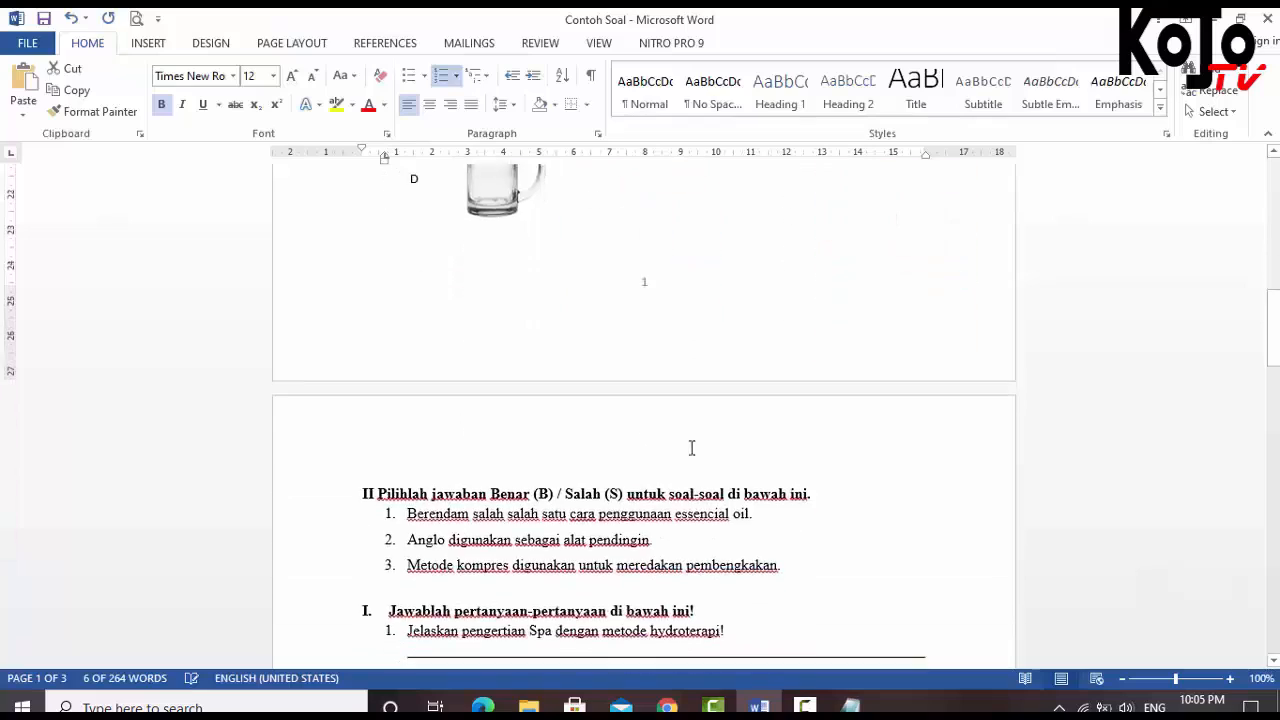
scroll(691, 447, "up", 8)
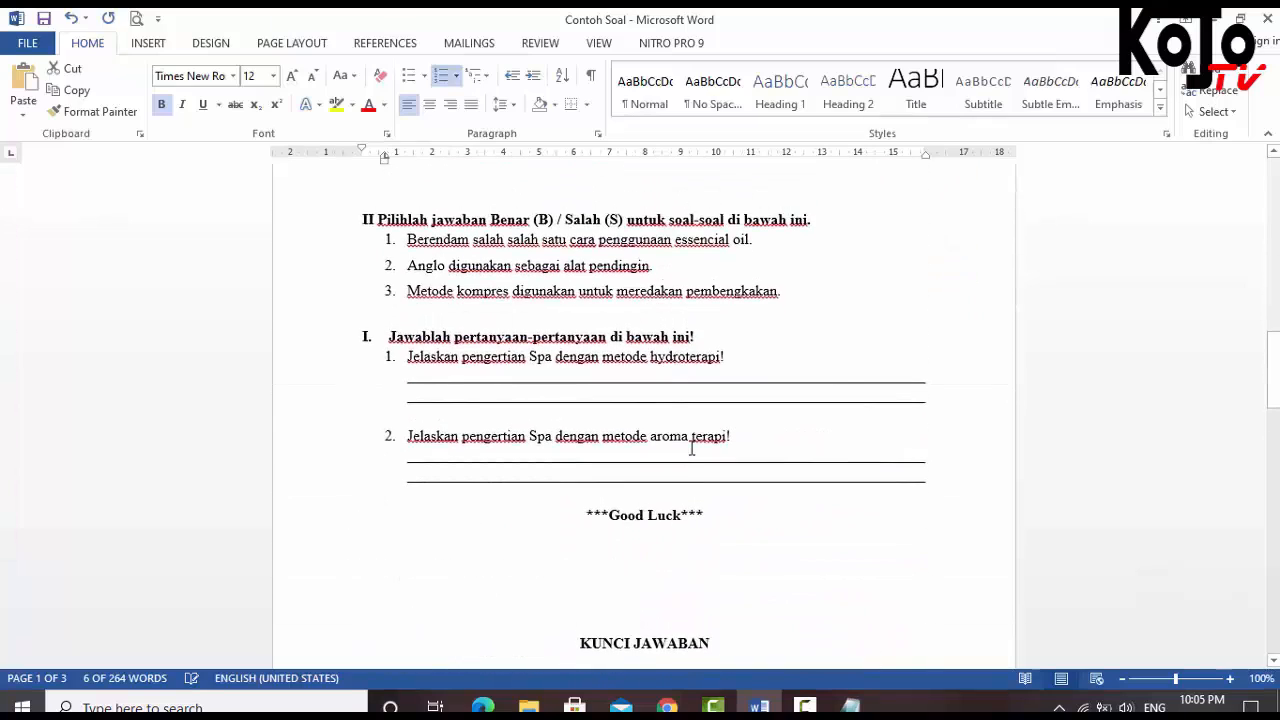
left_click(728, 446)
left_click(1215, 22)
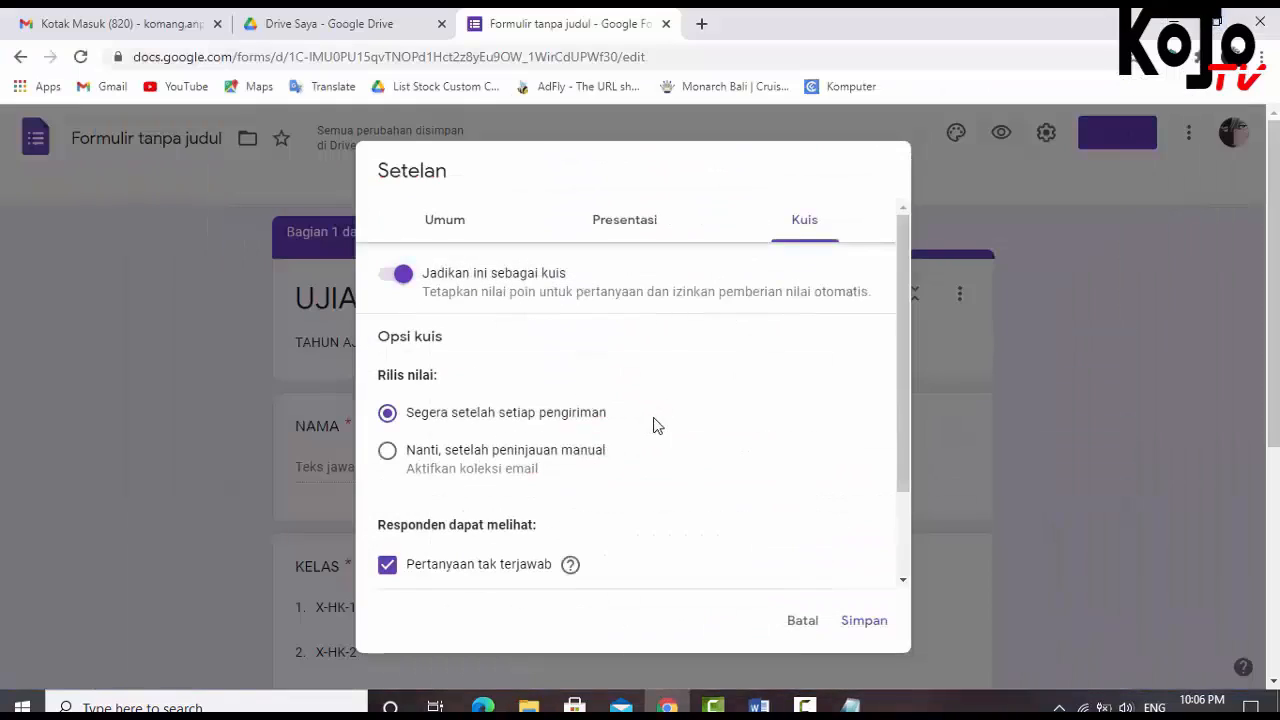
left_click(420, 455)
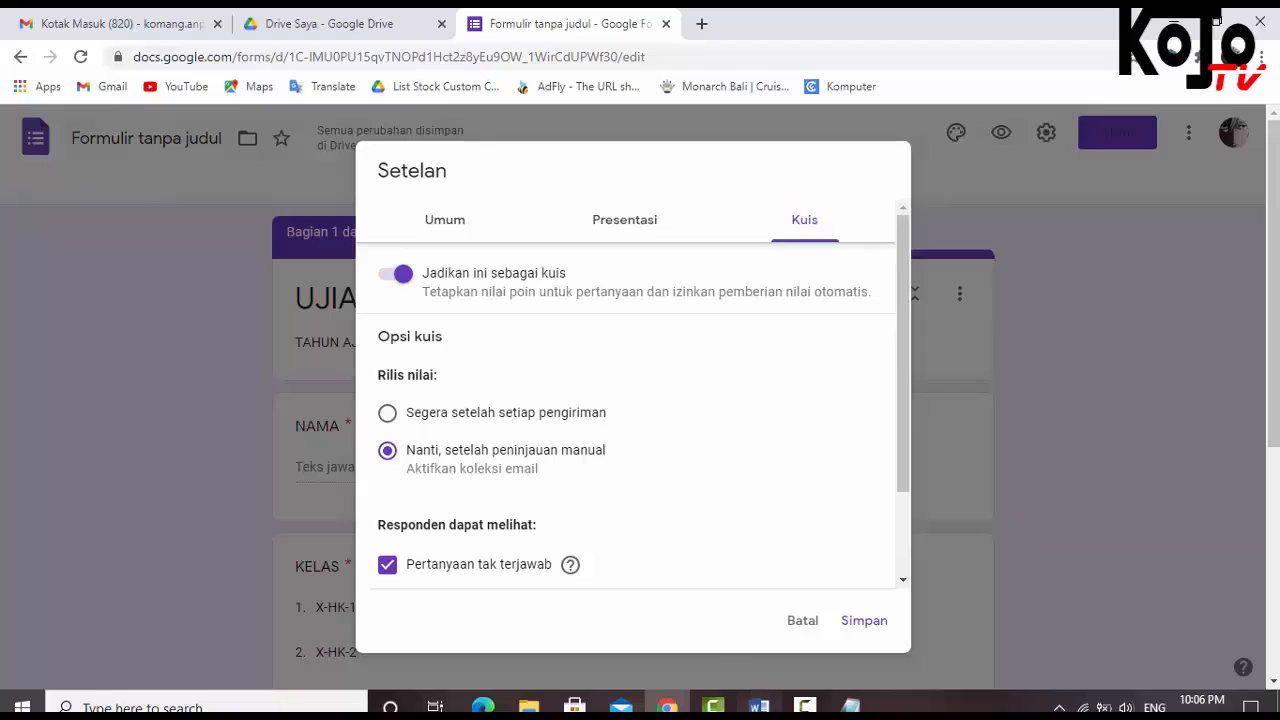
Review the multiple-choice questions in the Word document and return to the quiz settings
left_click(759, 705)
scroll(491, 451, "up", 9)
scroll(491, 451, "up", 8)
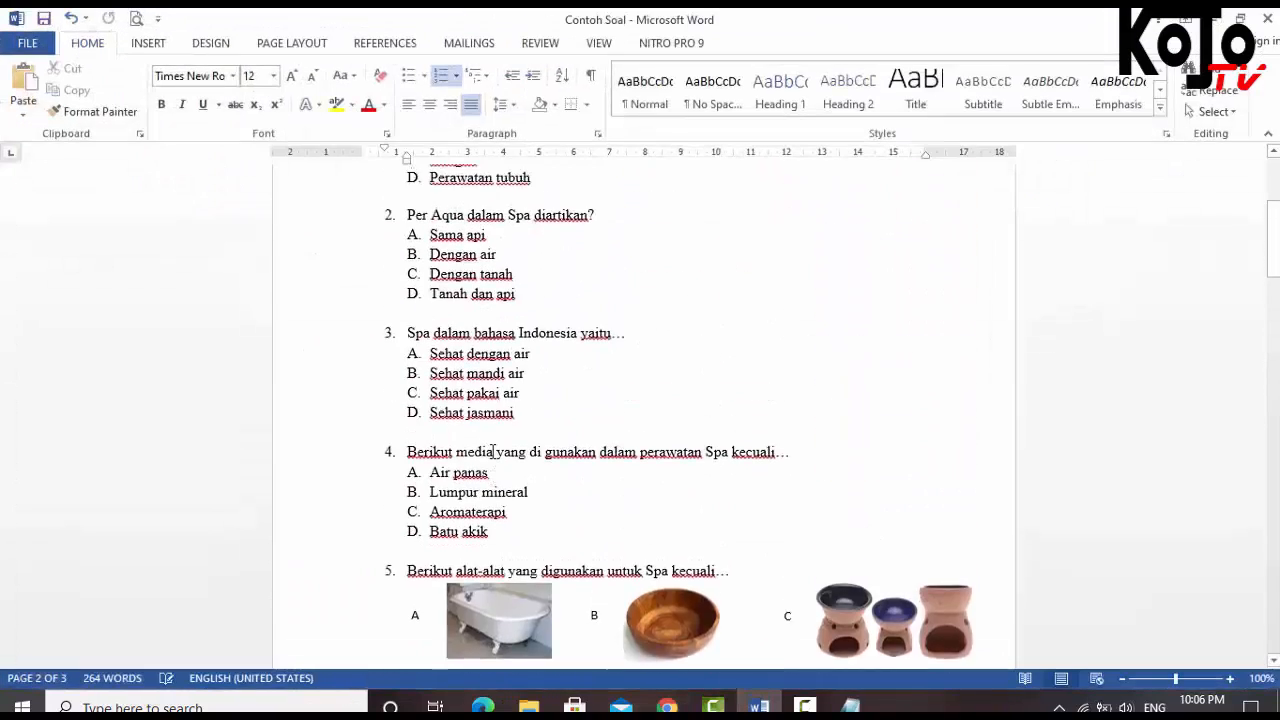
scroll(654, 374, "down", 1)
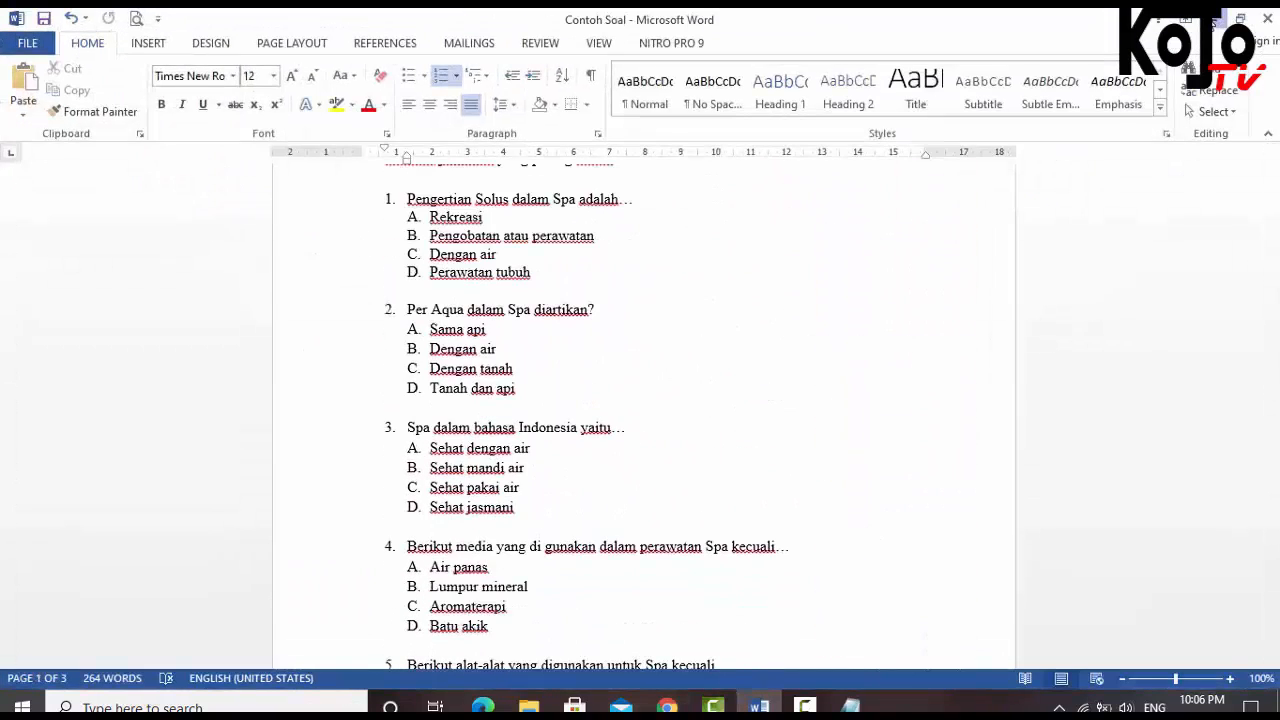
left_click(1214, 19)
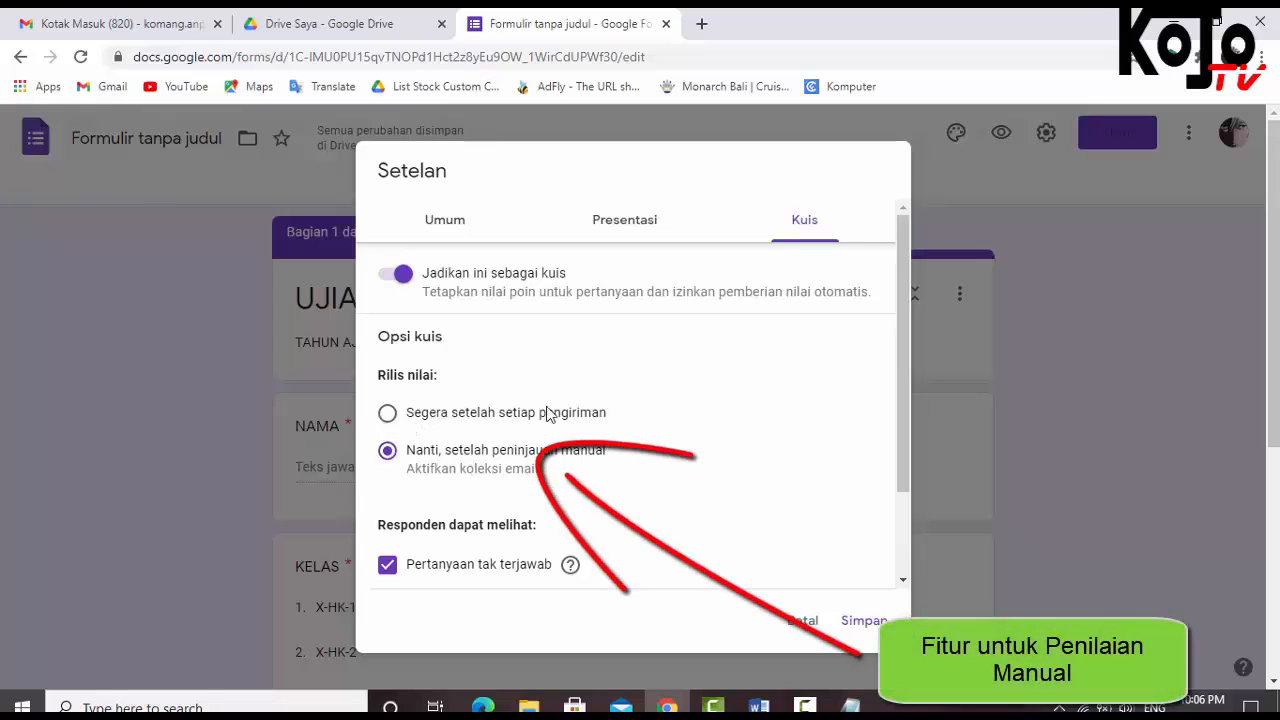
Hide "Pertanyaan tak terjawab" and "Jawaban yang benar" from respondents and save the quiz settings
scroll(569, 429, "down", 2)
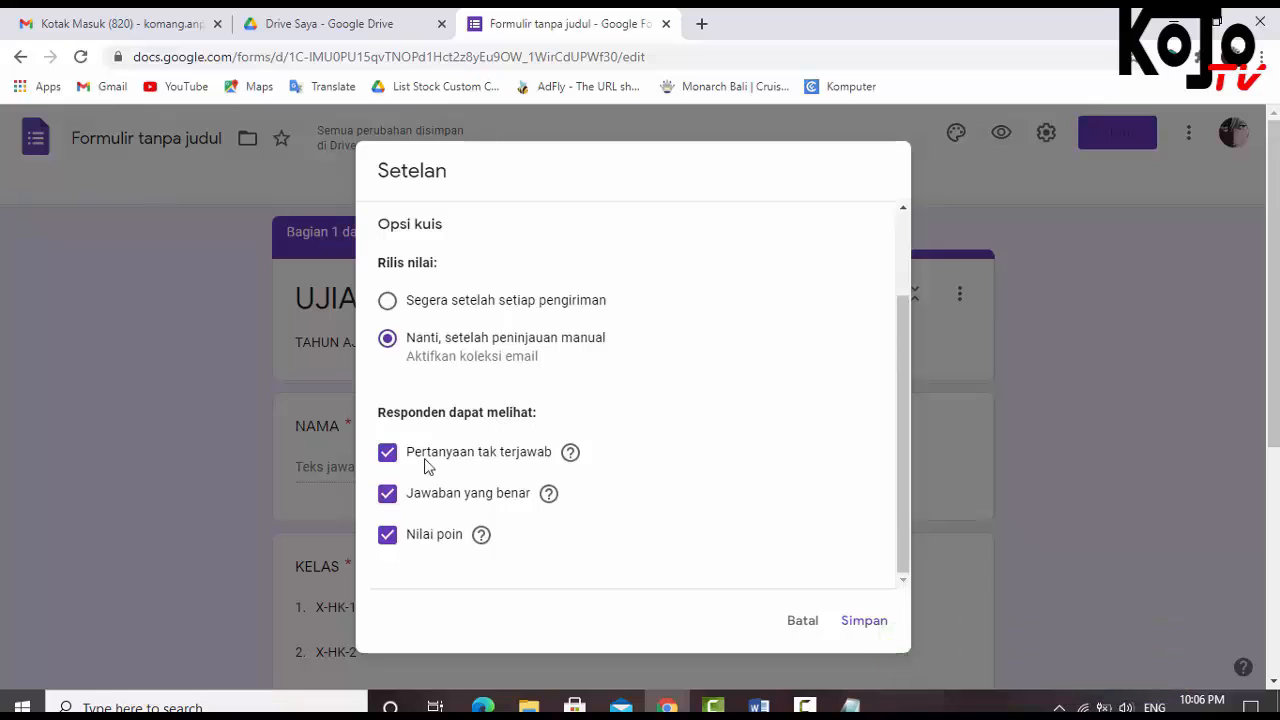
left_click(389, 457)
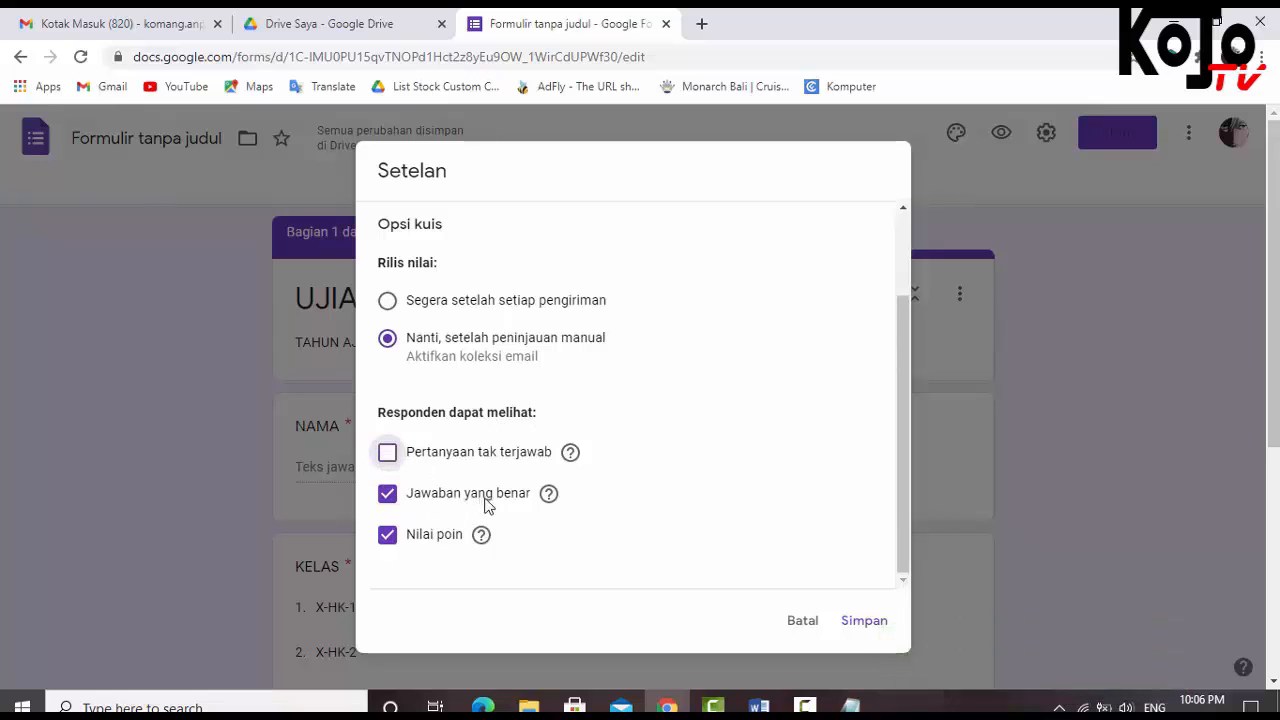
left_click(390, 496)
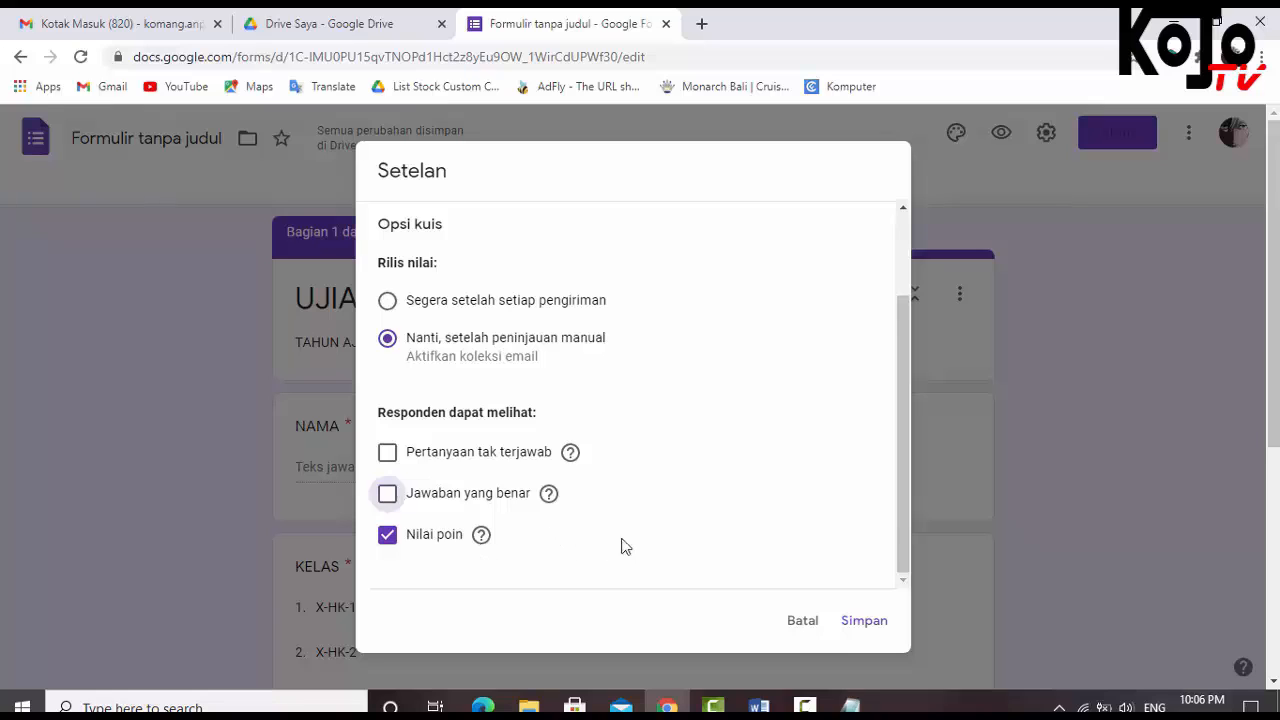
left_click(866, 625)
Add a question to the second section and copy "Pengertian Solus dalam Spa adalah…" from the Word document for it
scroll(757, 414, "down", 4)
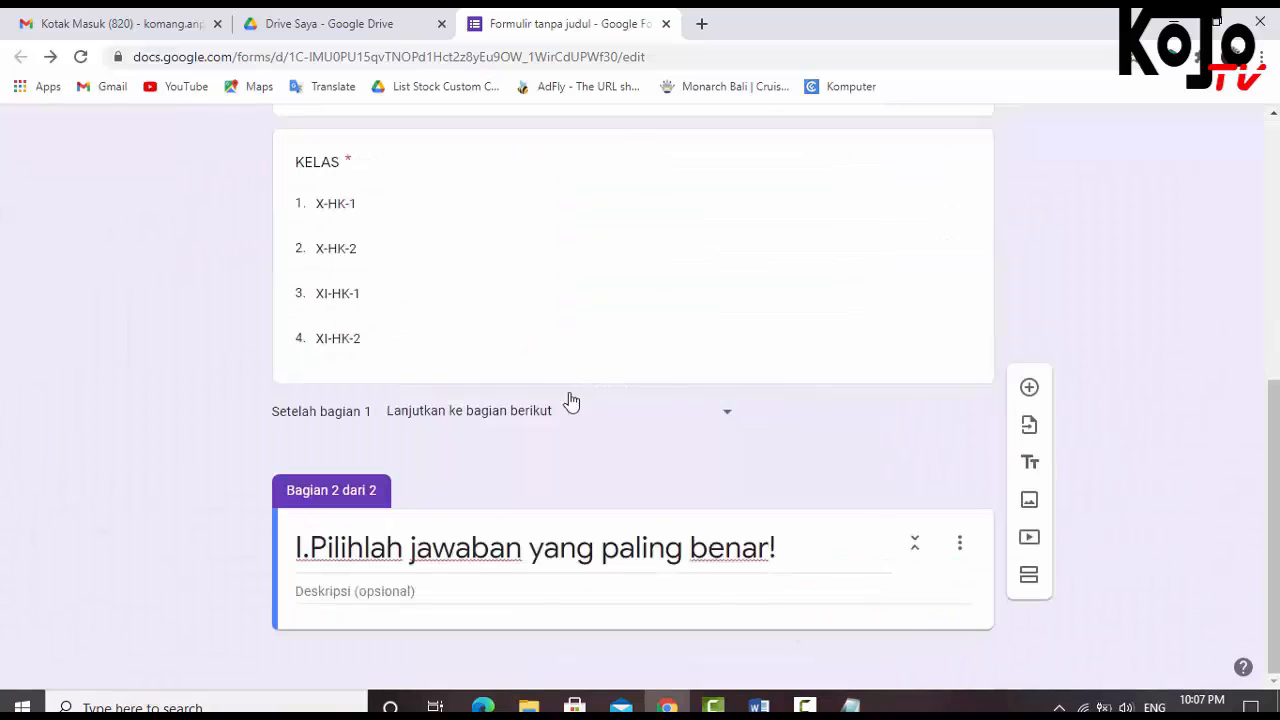
left_click(1029, 388)
left_click(759, 707)
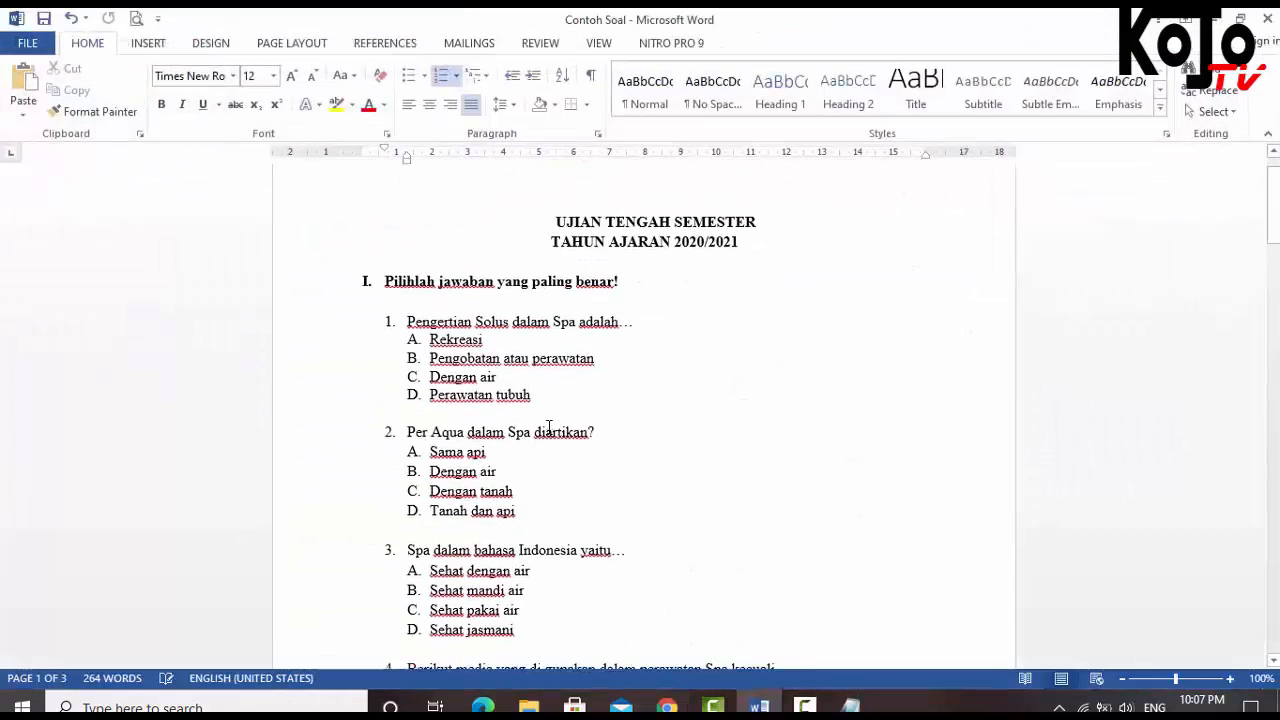
scroll(549, 428, "up", 1)
left_click_drag(407, 334, 618, 335)
key("shift+End")
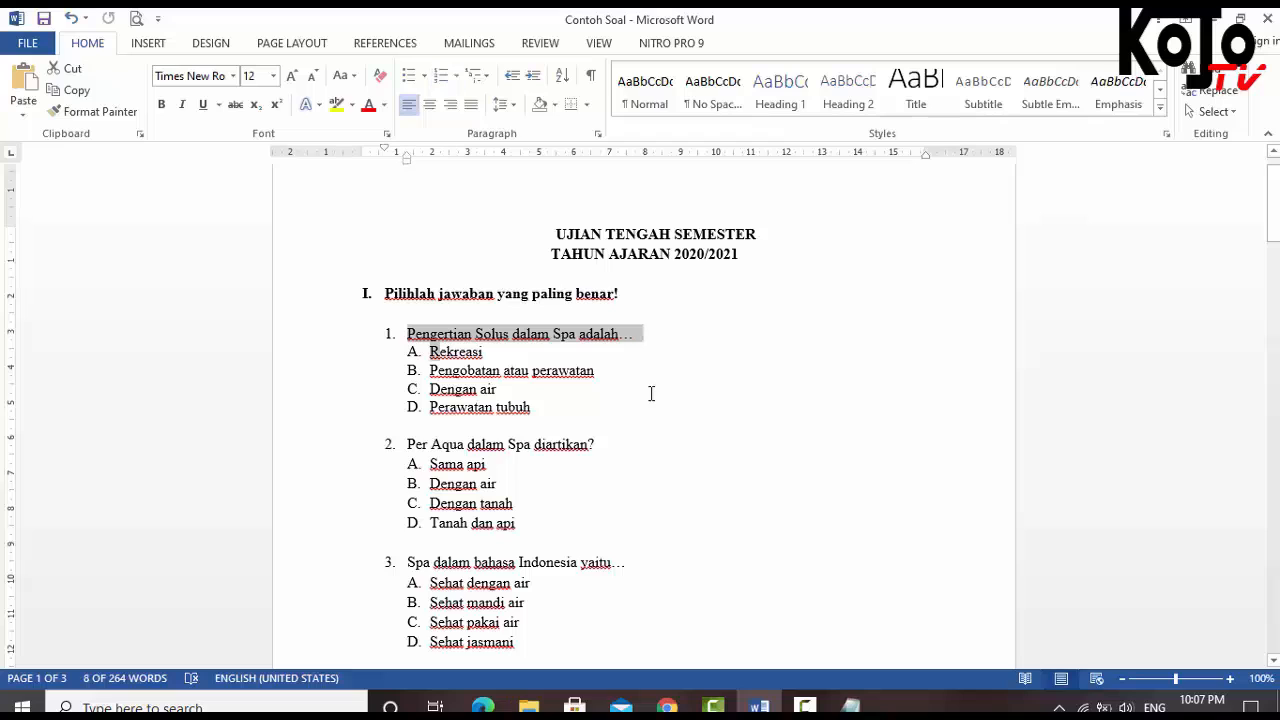
key("ctrl+c")
key("alt+Tab")
Paste the copied text as the new question's title and remove its leading number
left_click(371, 429)
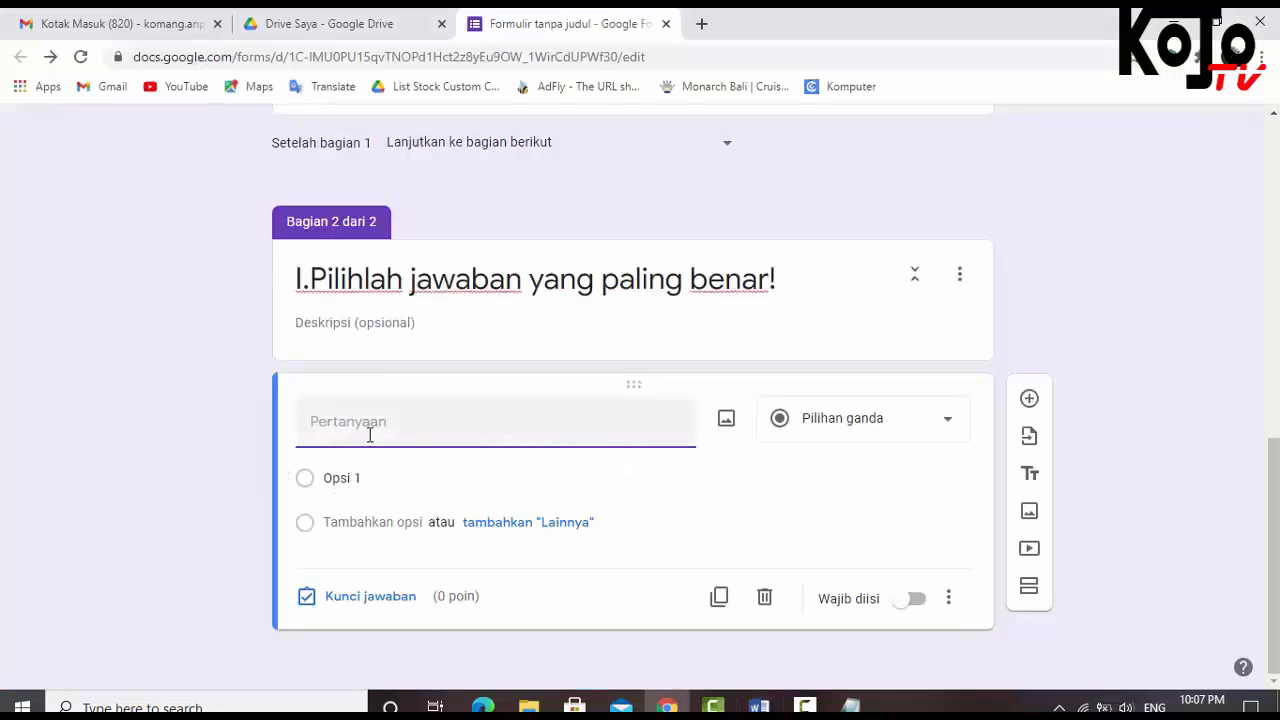
key("ctrl+v")
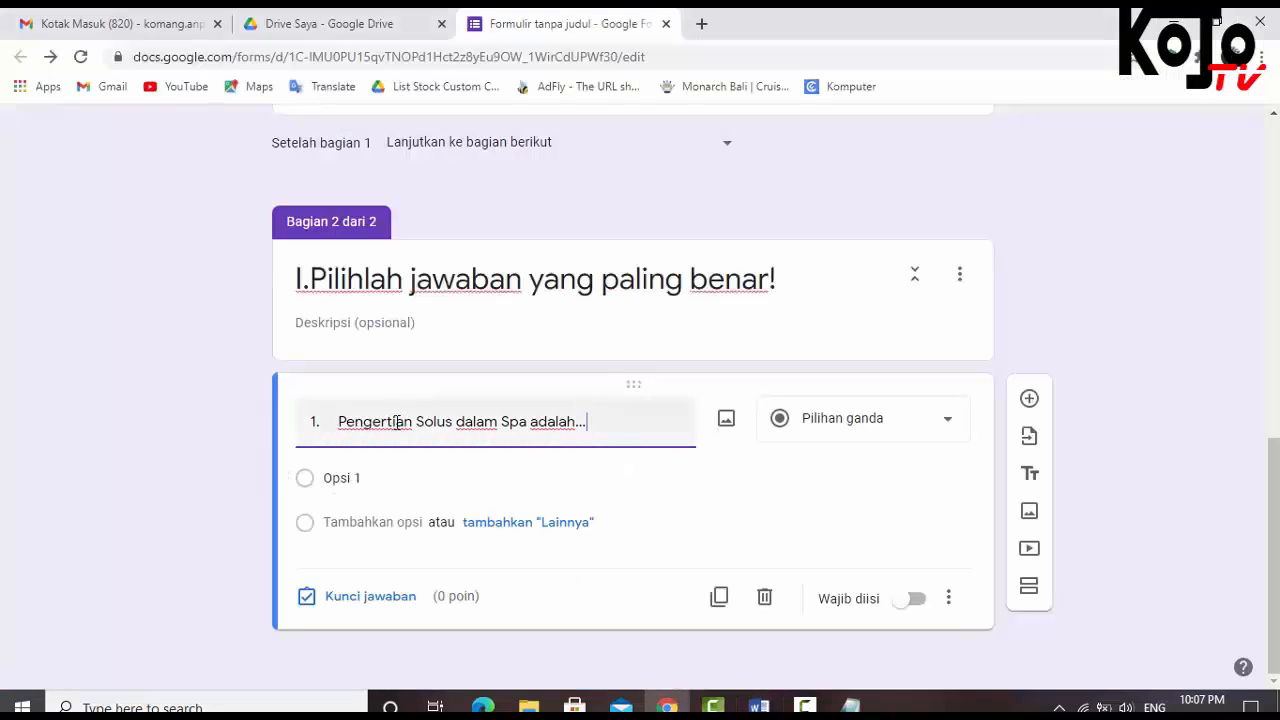
key("BackSpace")
key("BackSpace")
key("BackSpace")
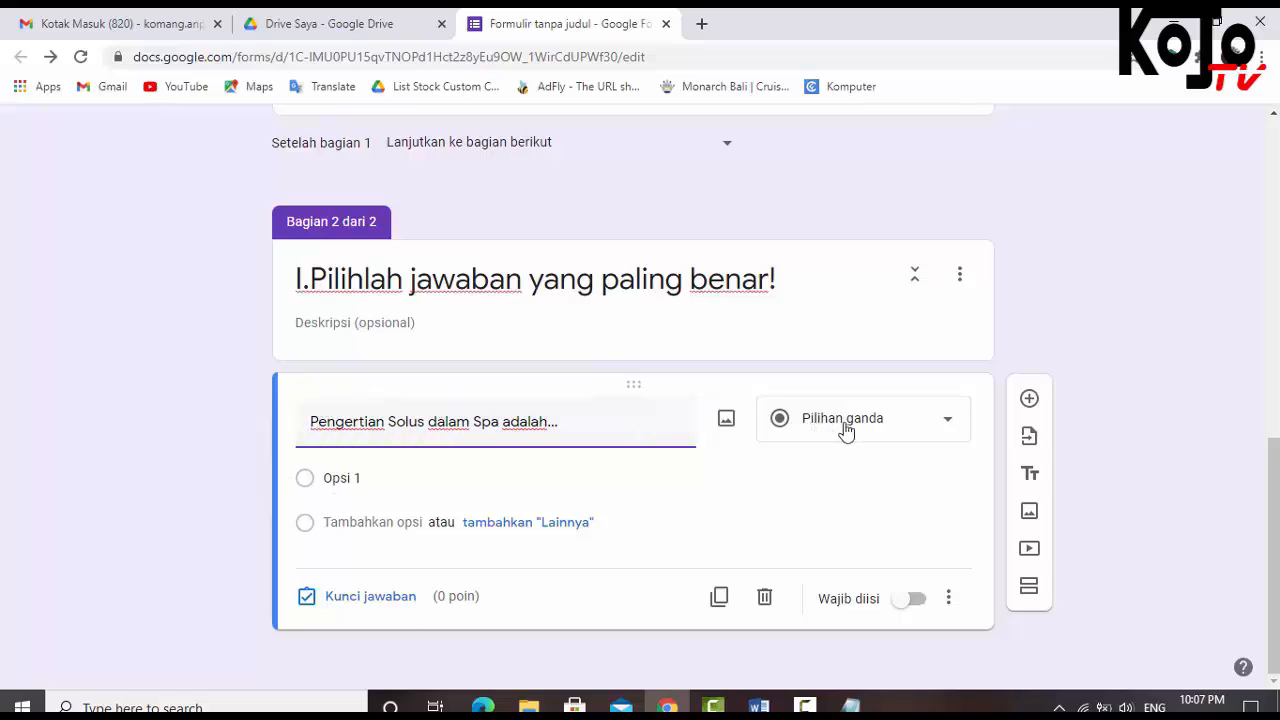
Remove the A–D lettering from question 1's answers in the Word document and paste the four answers as the form question's options
left_click(759, 707)
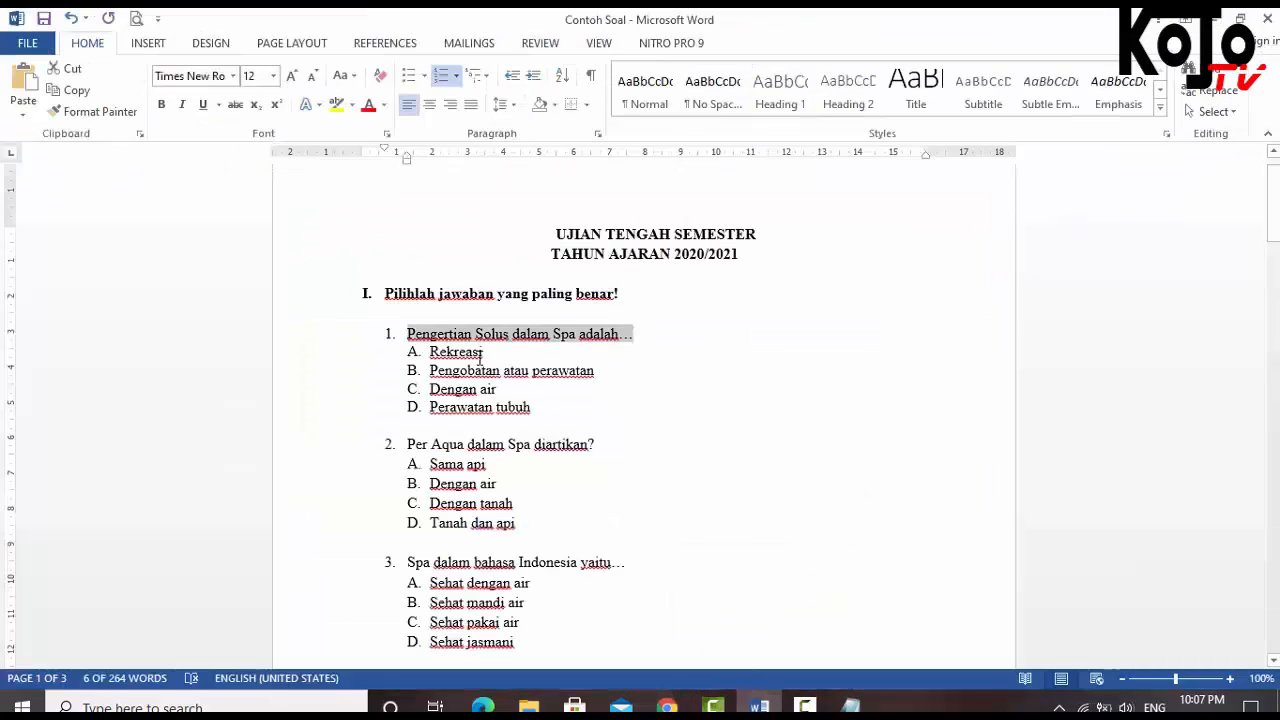
left_click(431, 351)
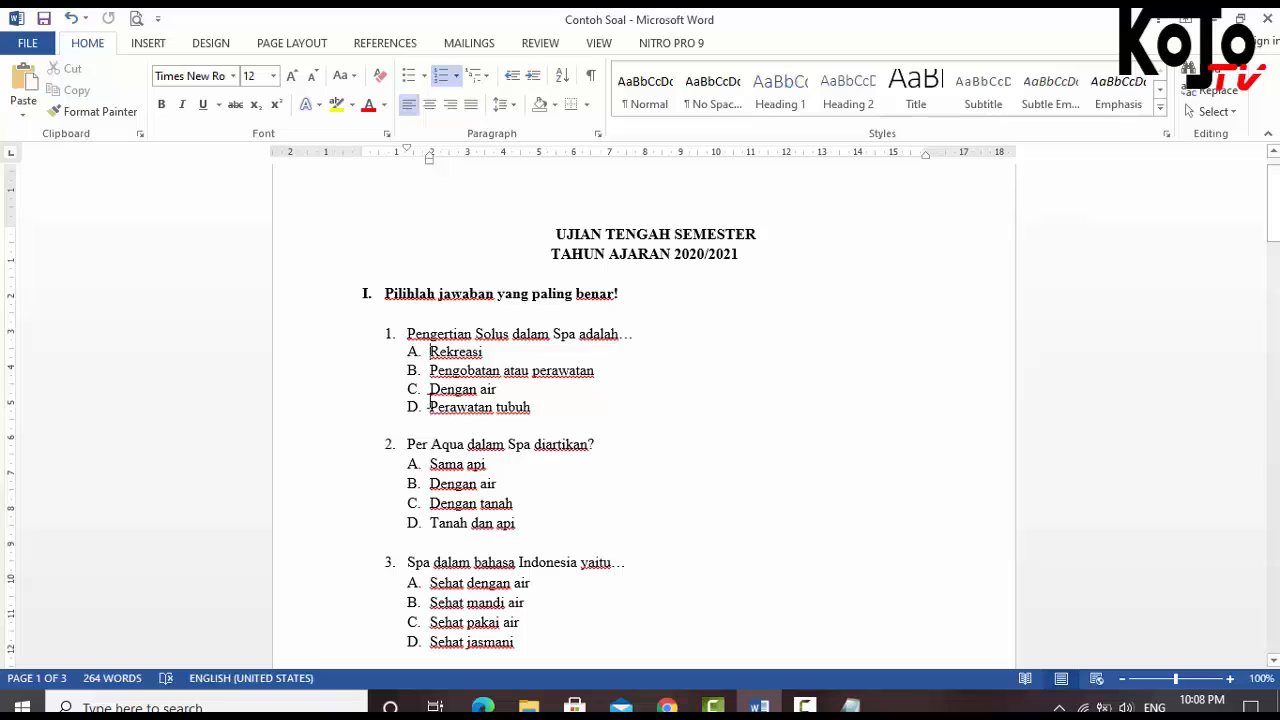
left_click_drag(431, 351, 530, 405)
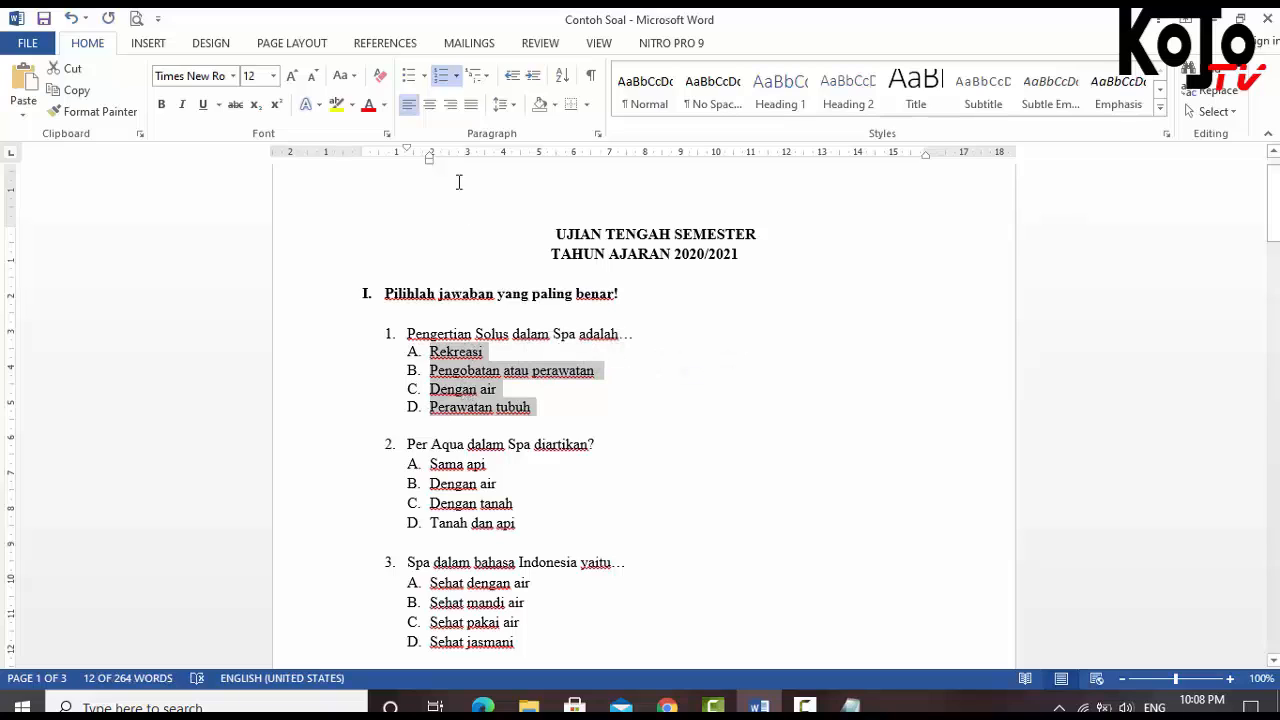
left_click(441, 75)
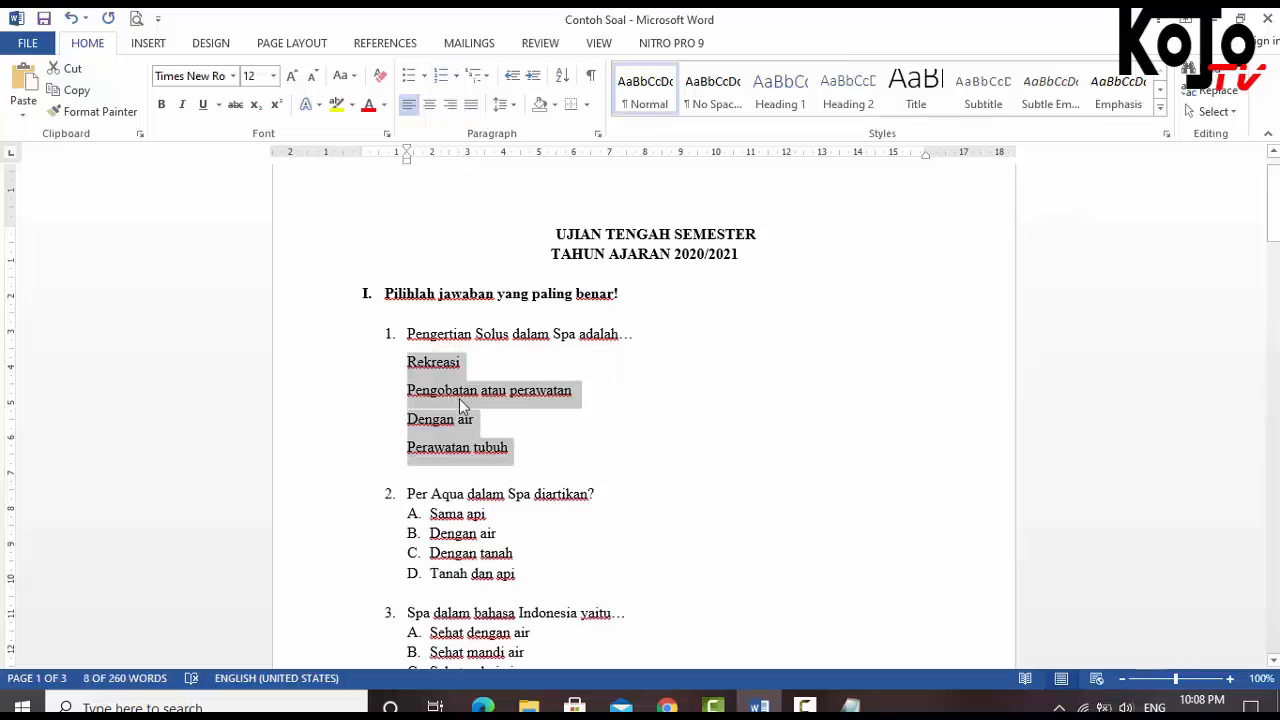
left_click(666, 707)
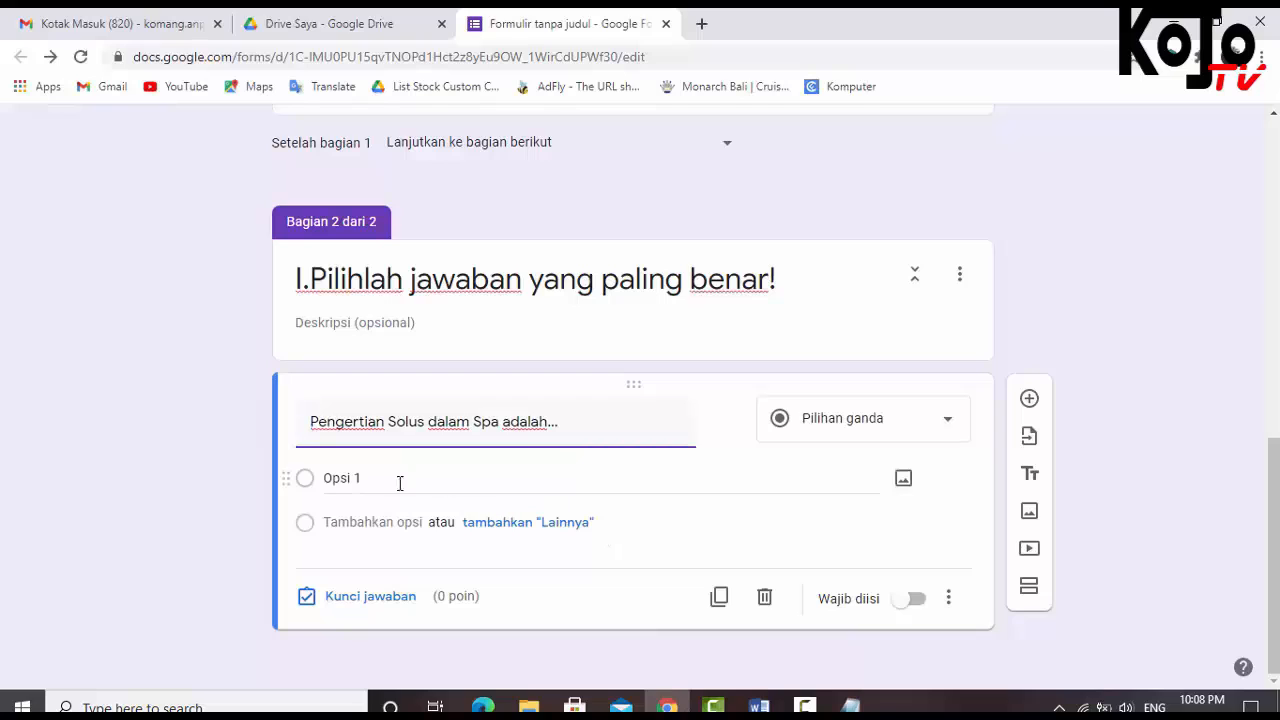
left_click(341, 480)
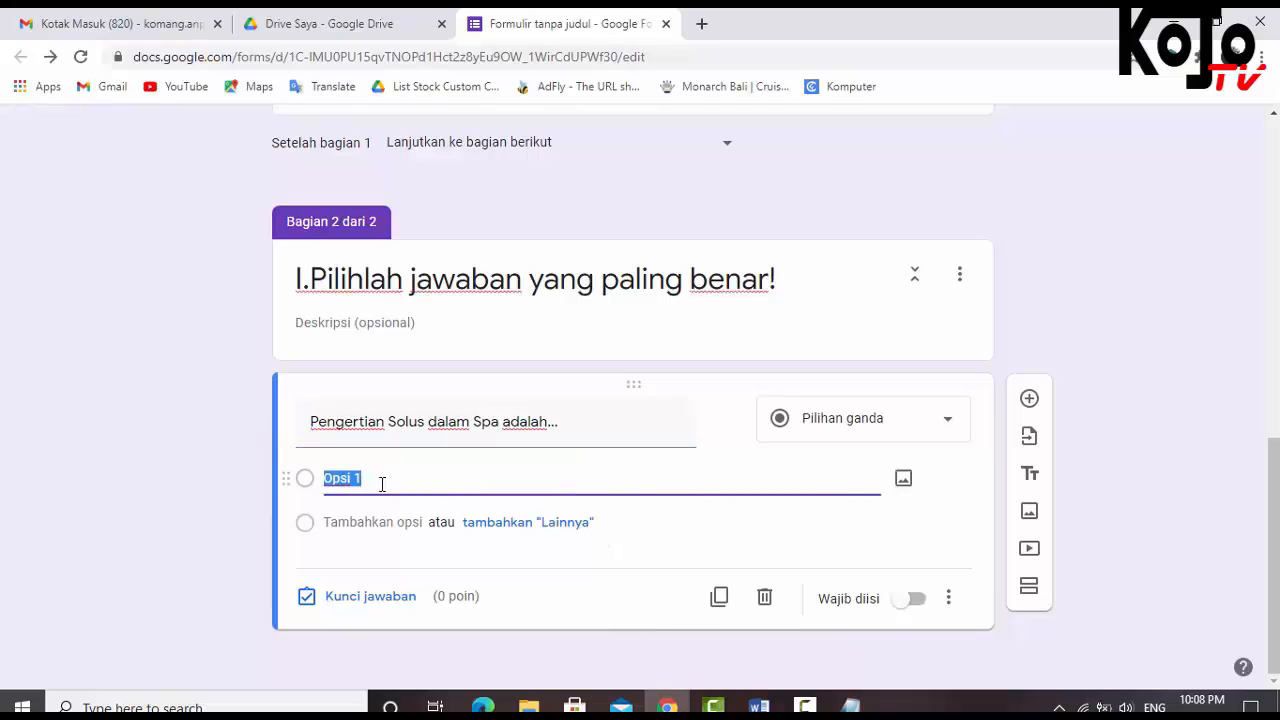
key("ctrl+v")
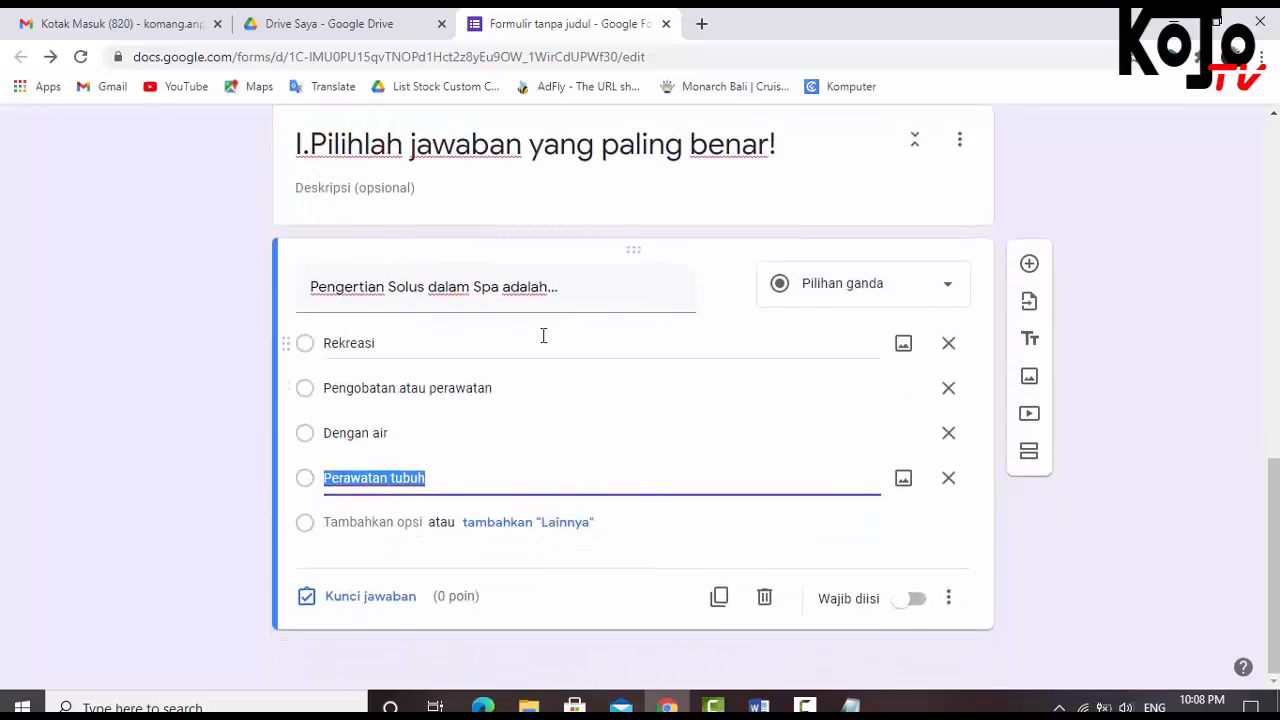
Set the question's answer key to "Pengobatan atau perawatan" worth 20 points
left_click(366, 597)
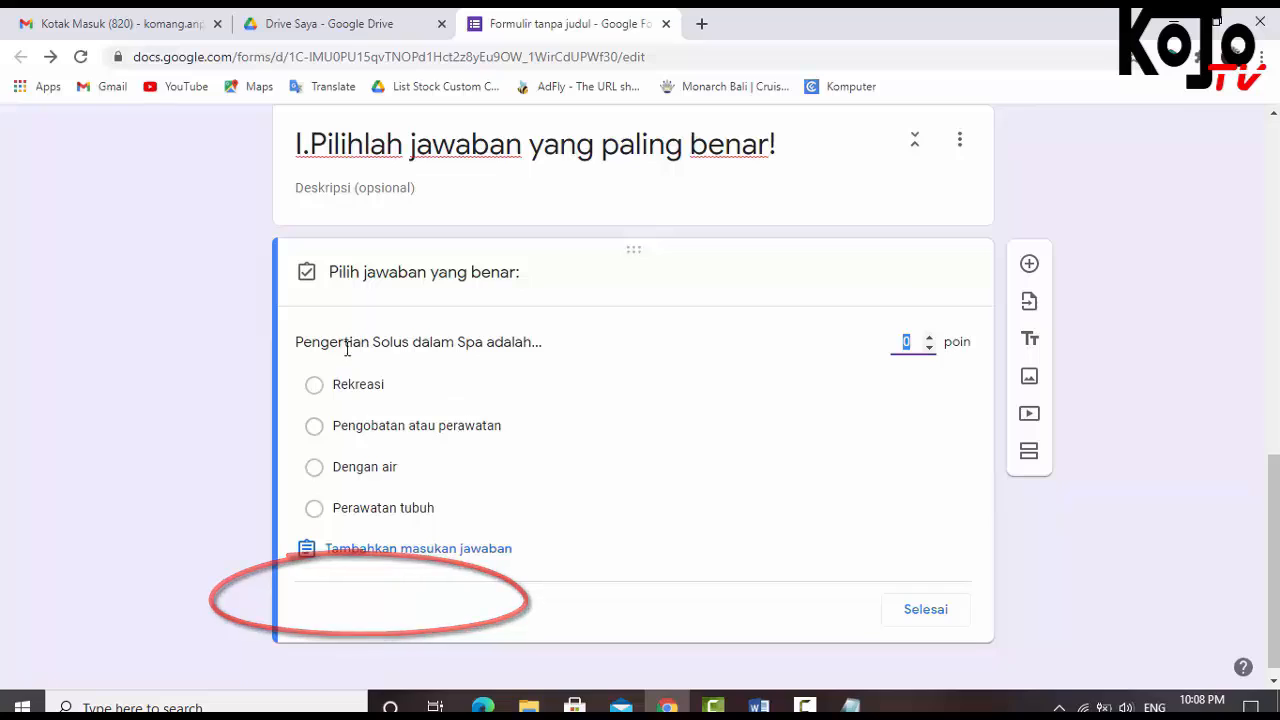
left_click(315, 427)
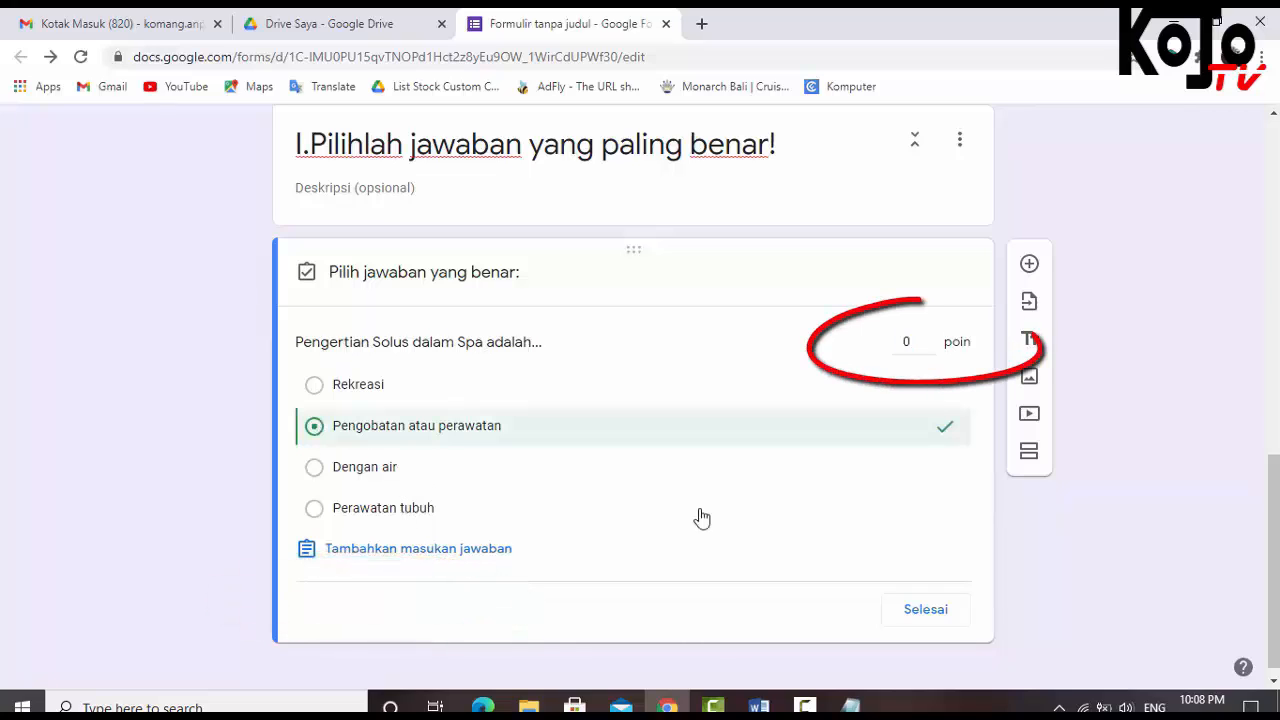
left_click(928, 343)
left_click(926, 610)
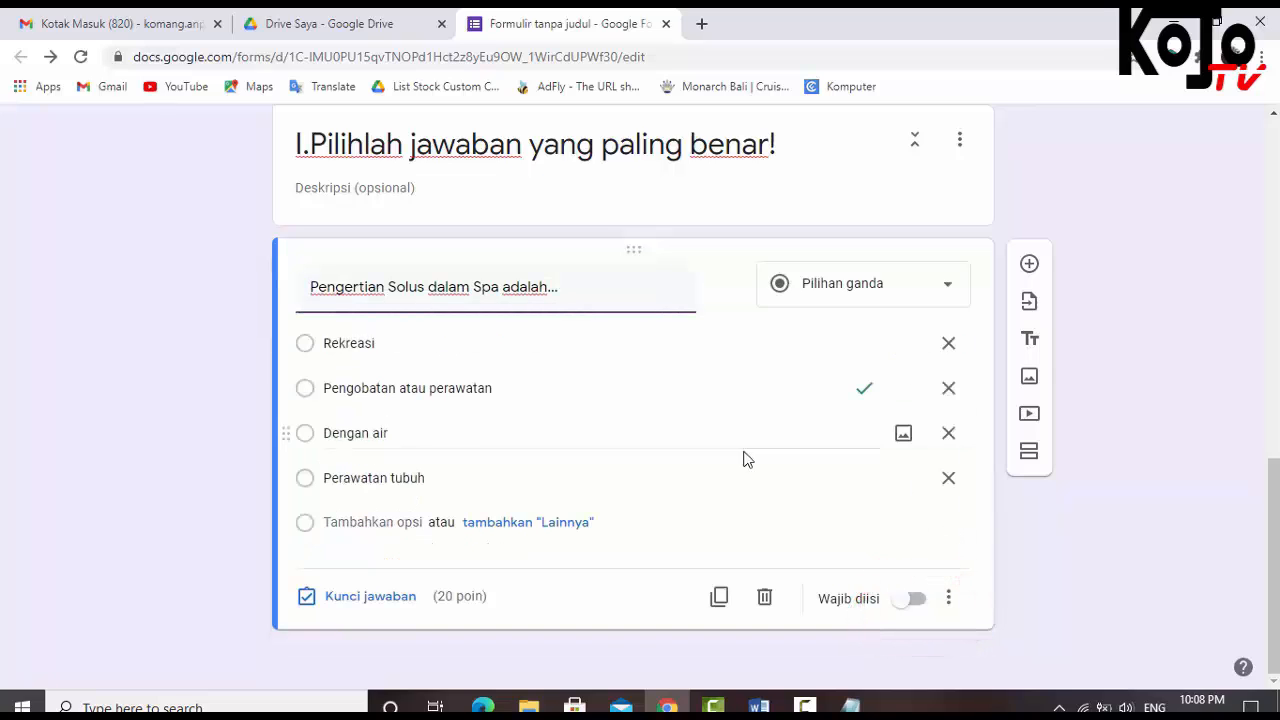
Add a question titled "Per Aqua dalam Spa diartikan?" using question 2's text from the Word document, without its leading number
left_click(1029, 264)
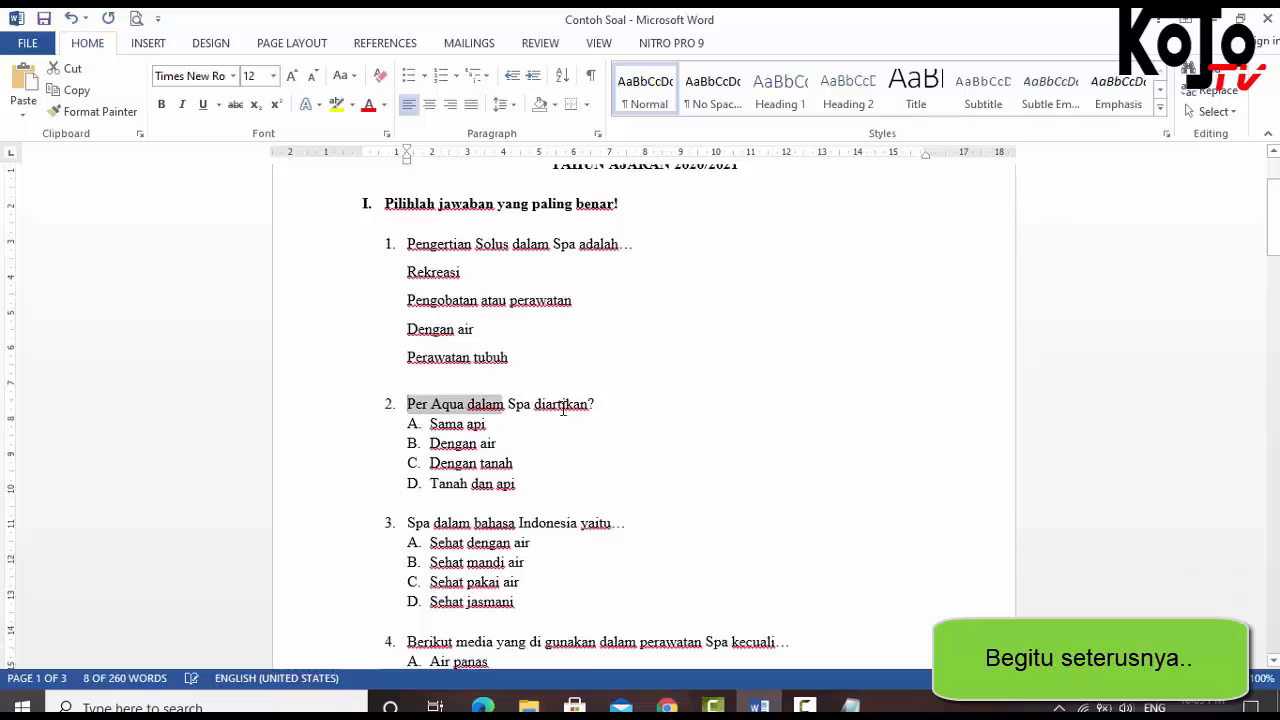
left_click_drag(500, 404, 594, 404)
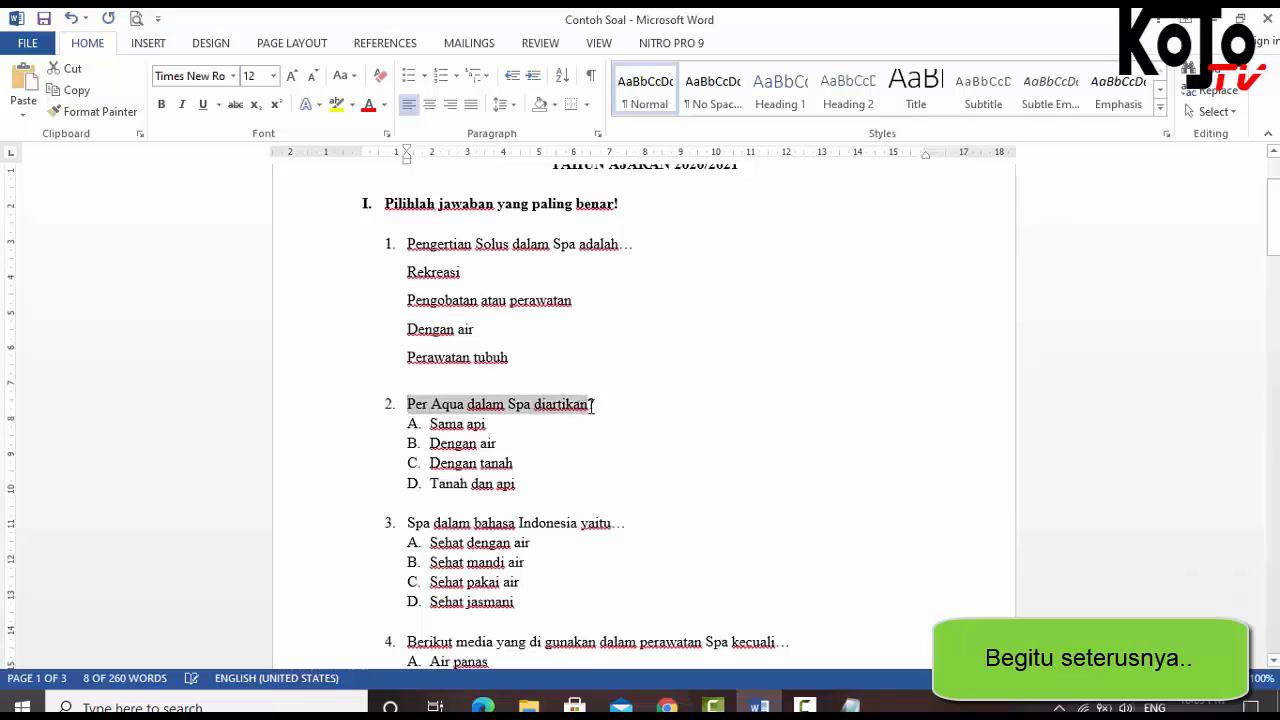
left_click(667, 705)
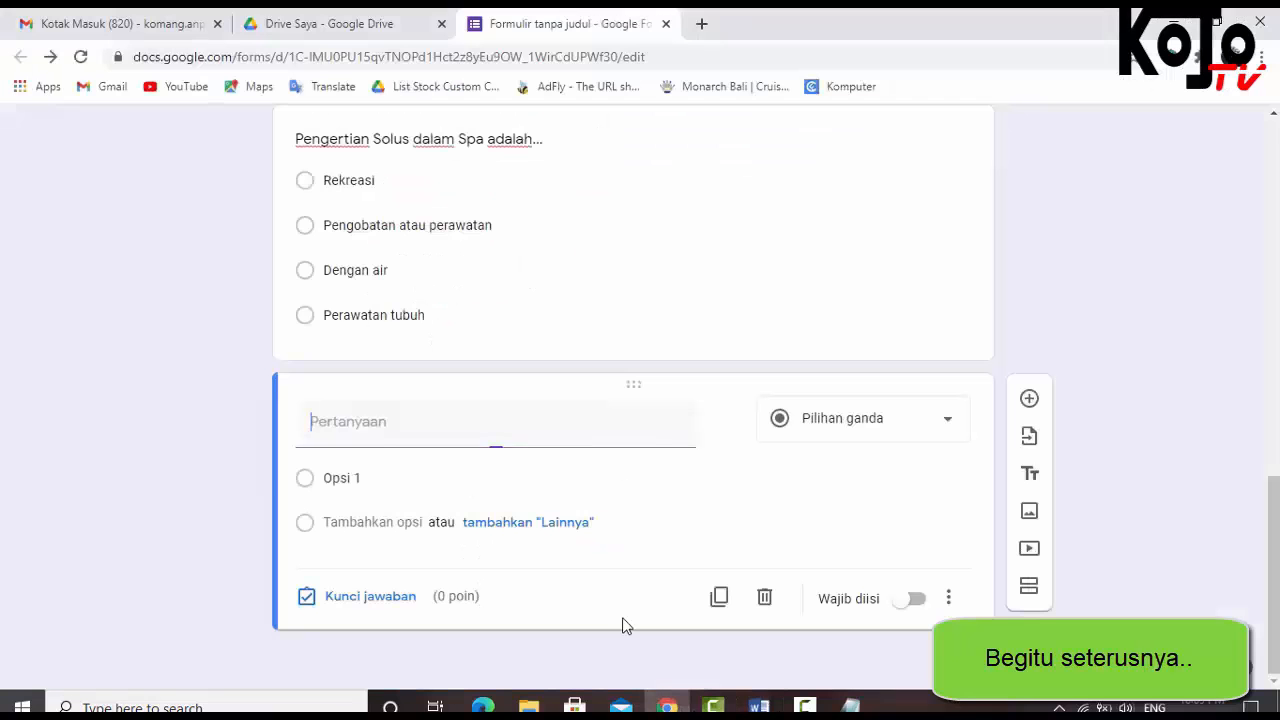
key("ctrl+v")
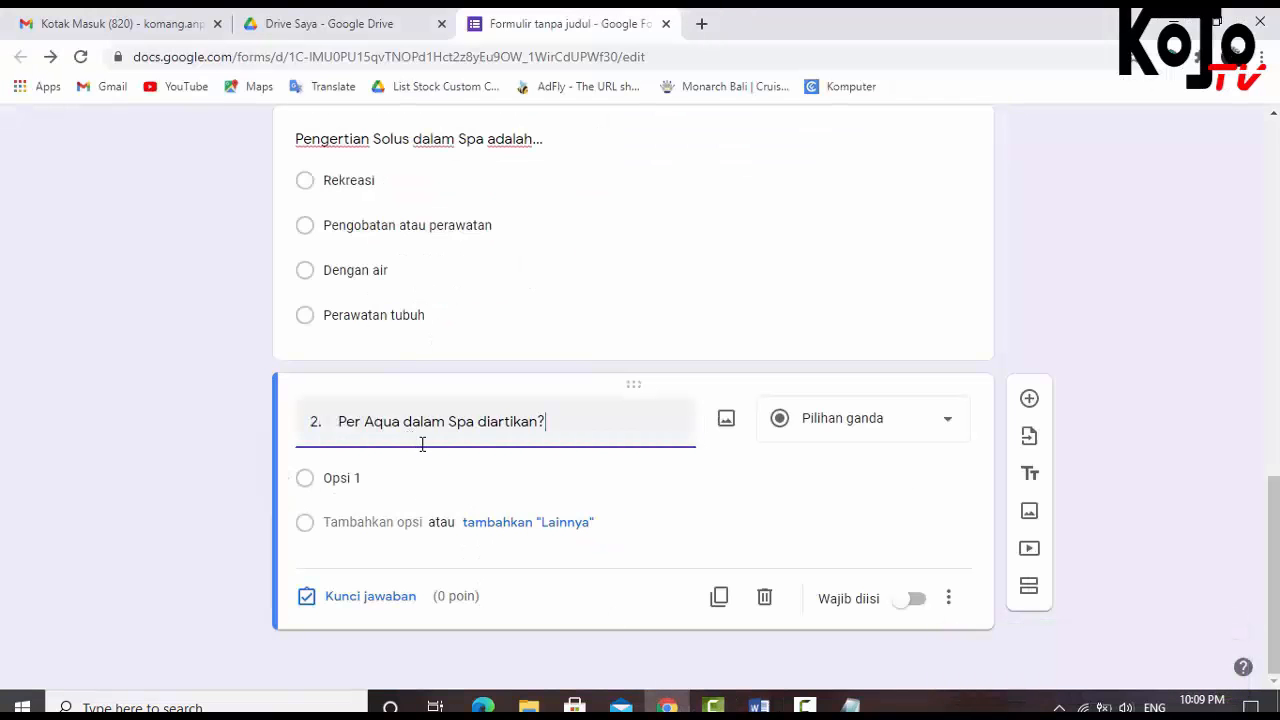
key("BackSpace")
key("BackSpace")
key("BackSpace")
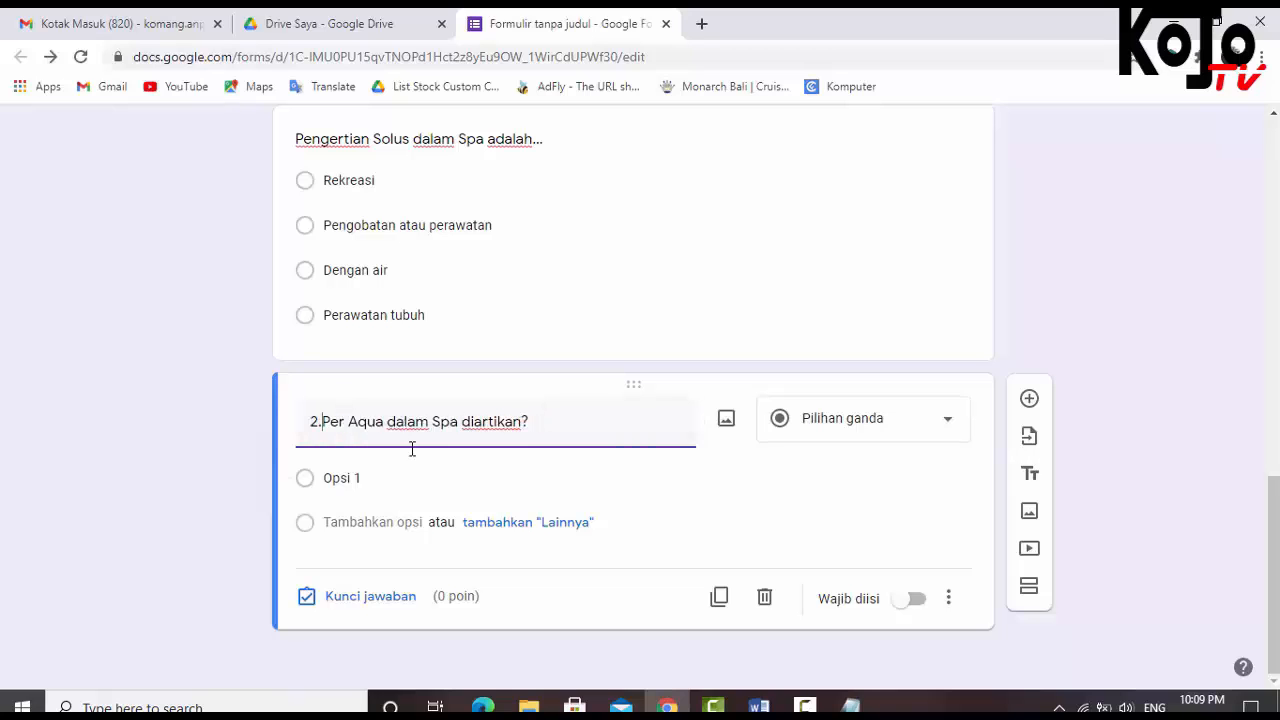
key("Return")
Remove the A–D lettering from question 2's answers in the Word document and paste the four answers as the form question's options
key("alt+Tab")
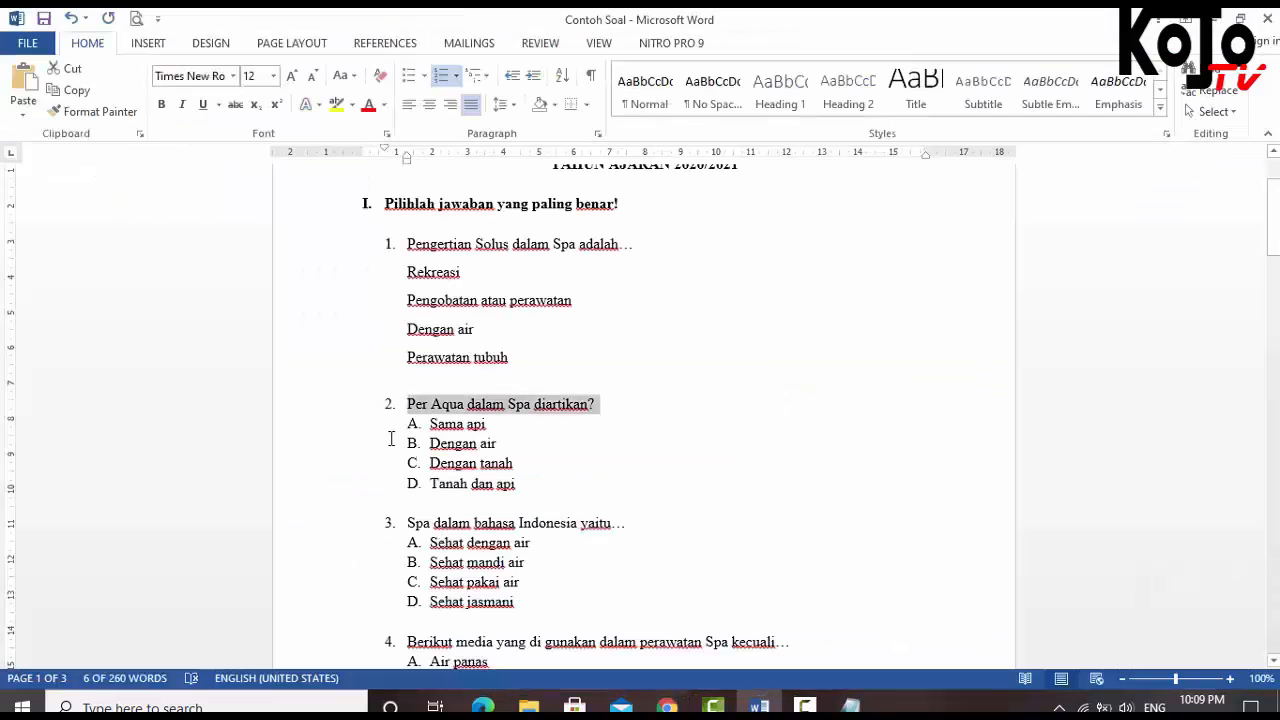
left_click_drag(431, 425, 512, 482)
key("ctrl+c")
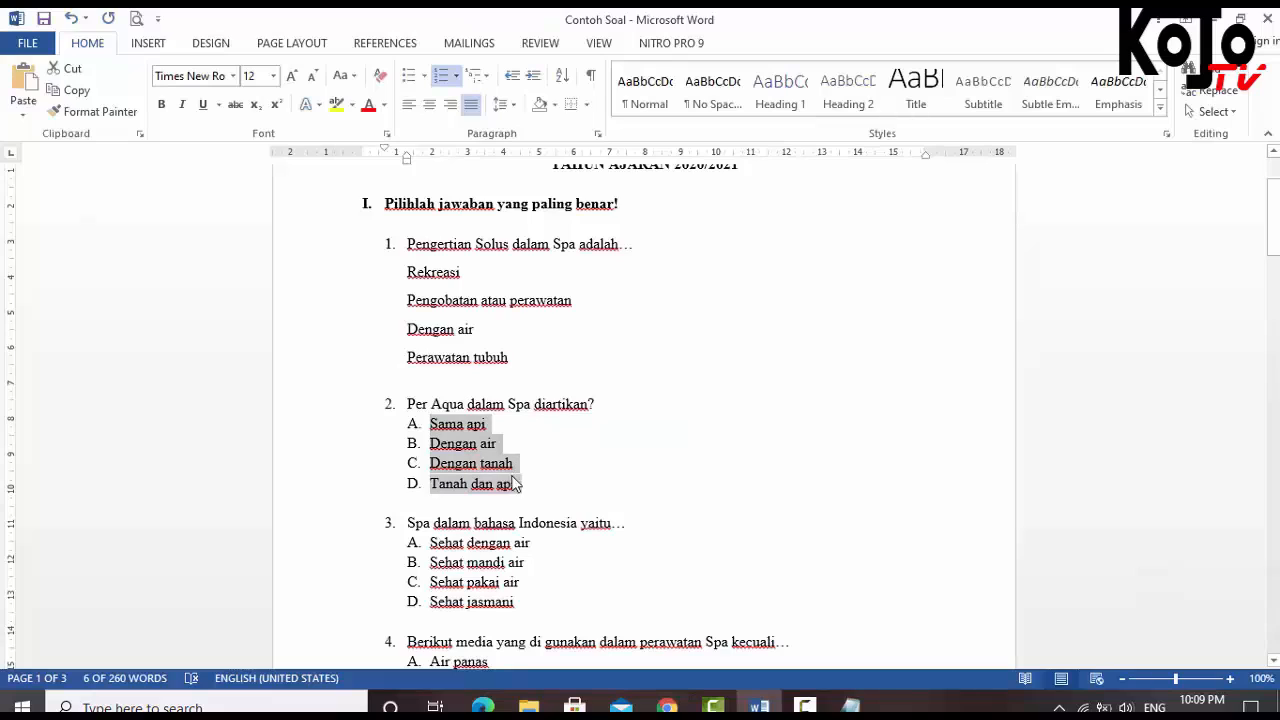
left_click(441, 75)
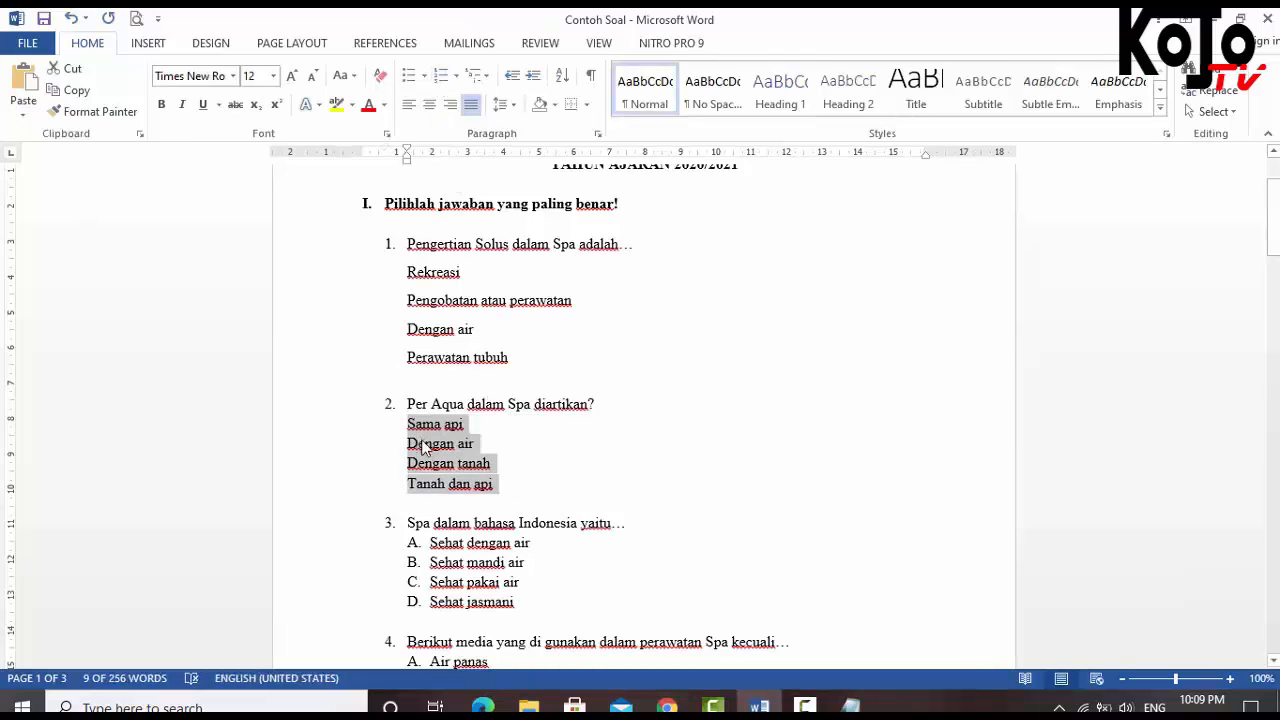
left_click(667, 707)
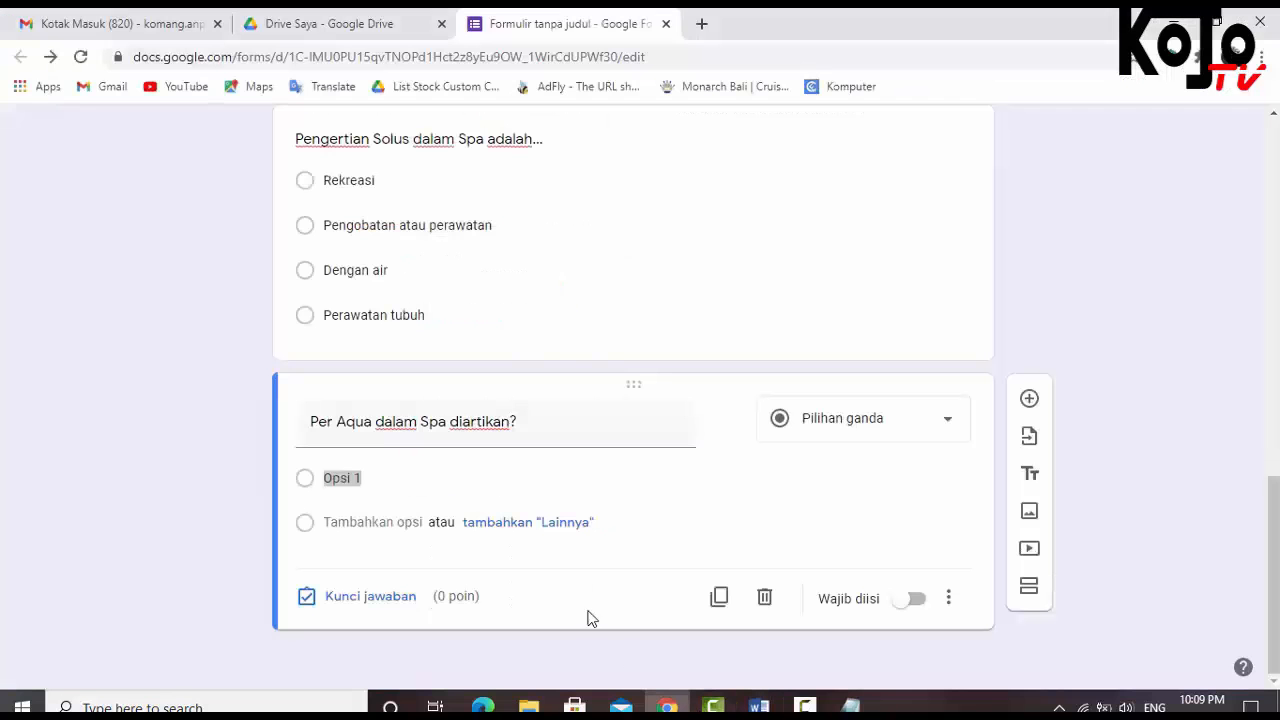
left_click(379, 492)
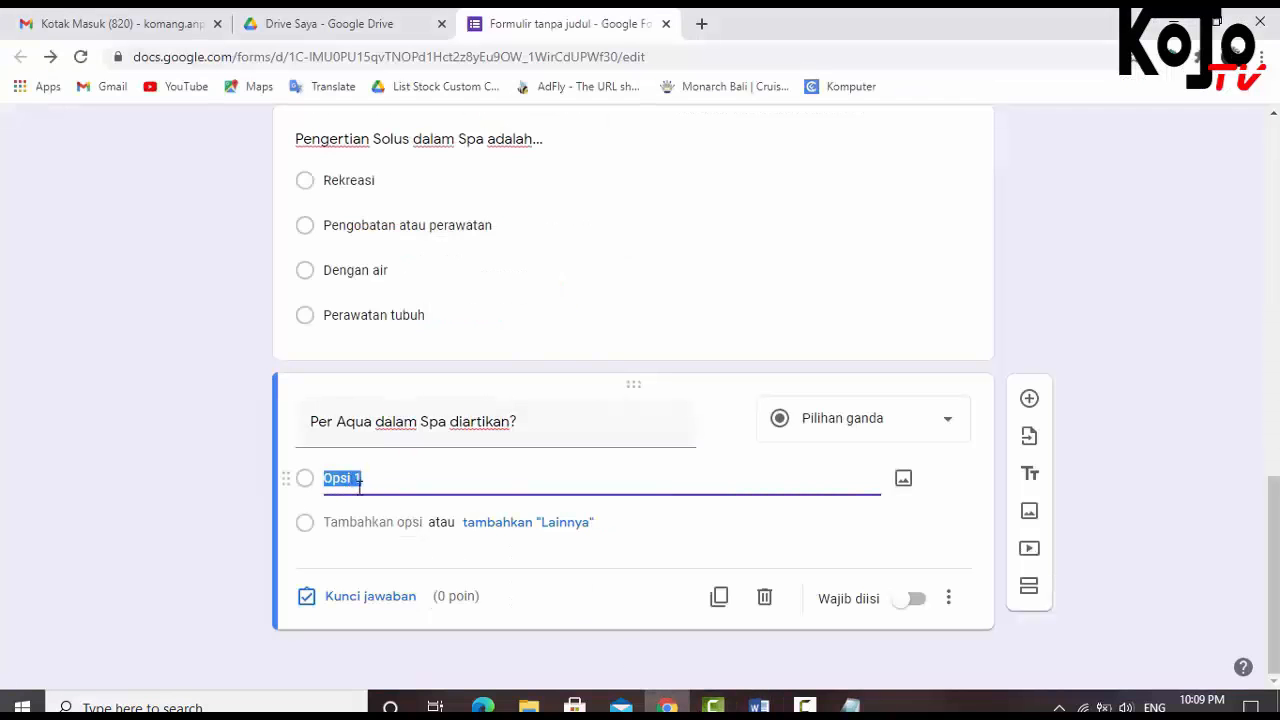
key("ctrl+v")
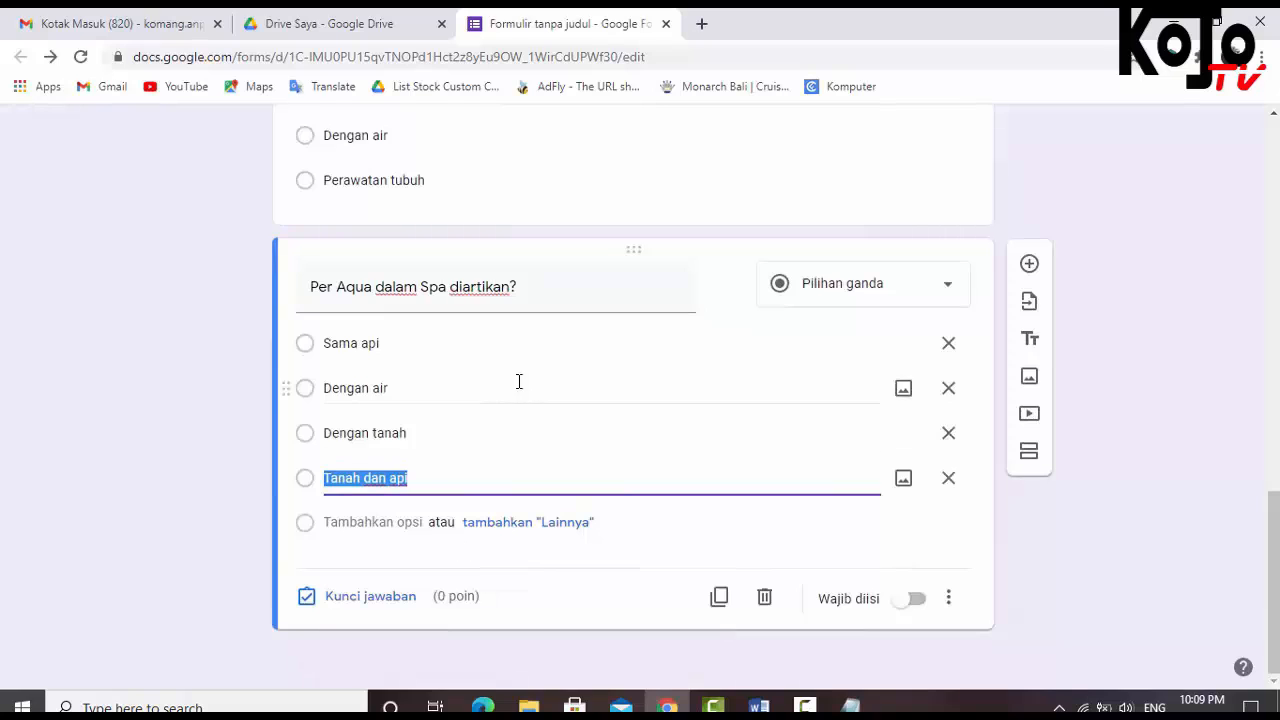
Set the answer key of "Per Aqua dalam Spa diartikan?" to "Dengan air" and enter its point value
left_click(362, 604)
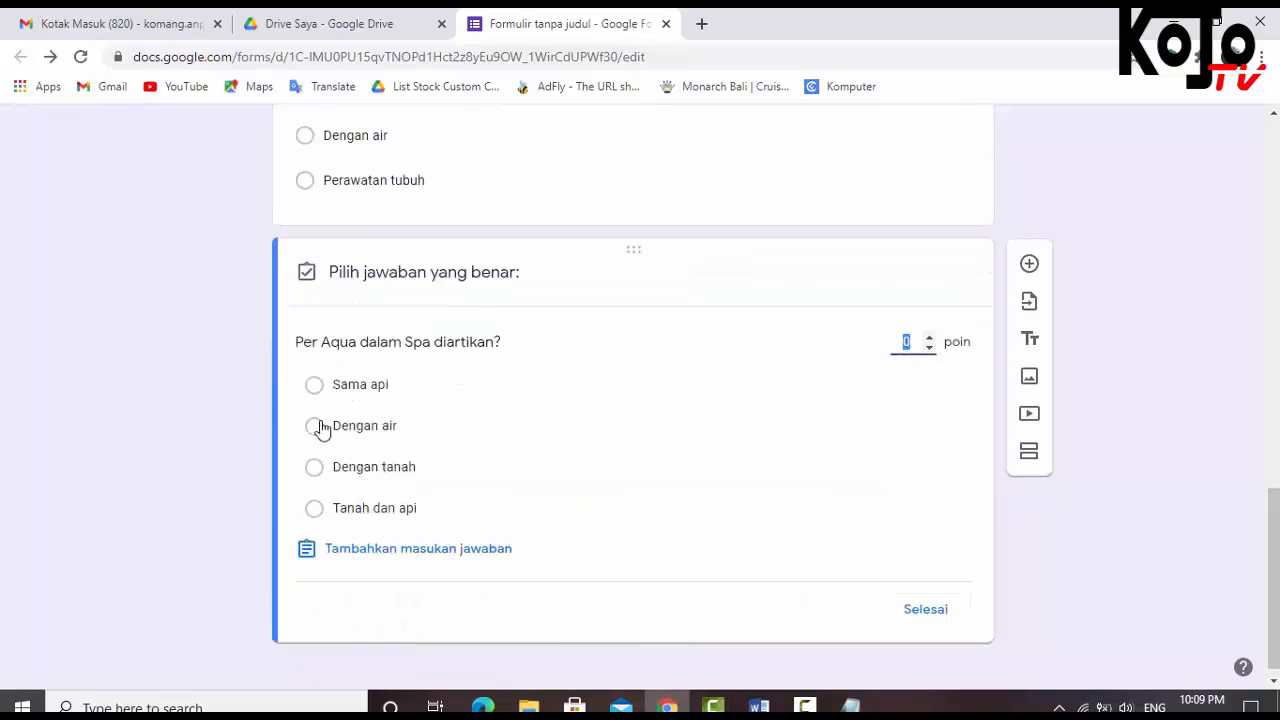
left_click(314, 427)
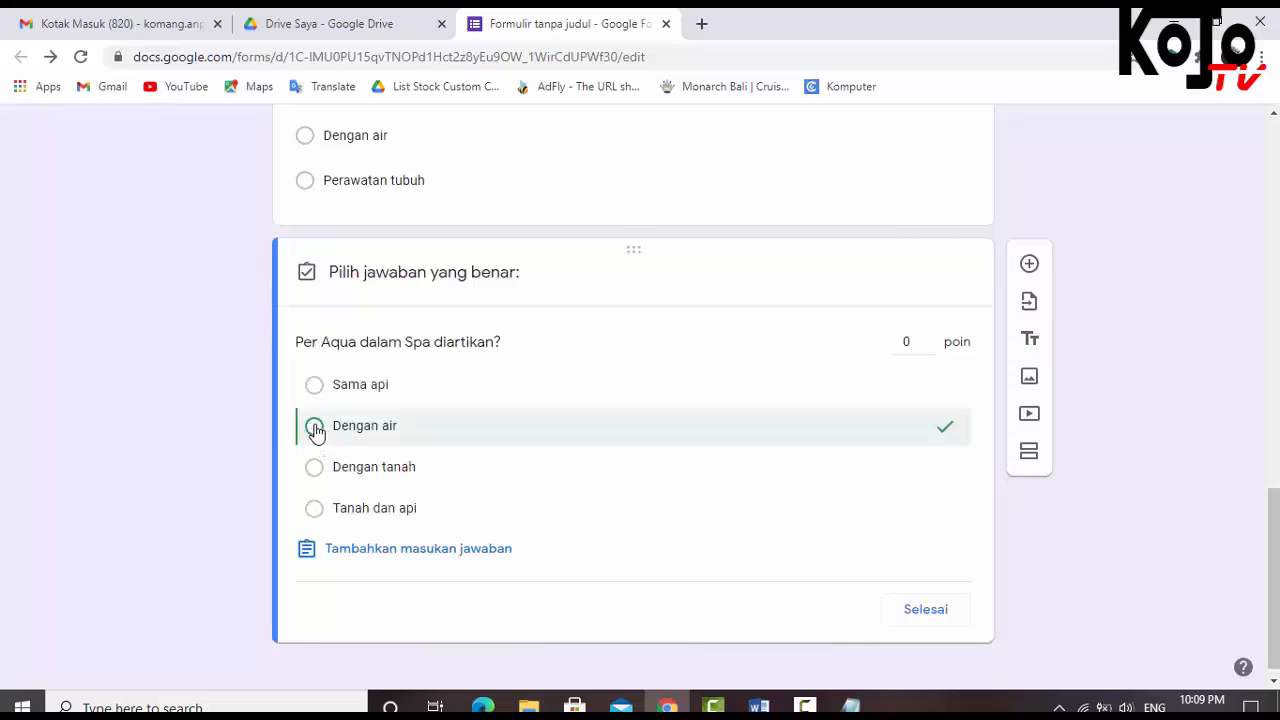
left_click(907, 343)
type("2")
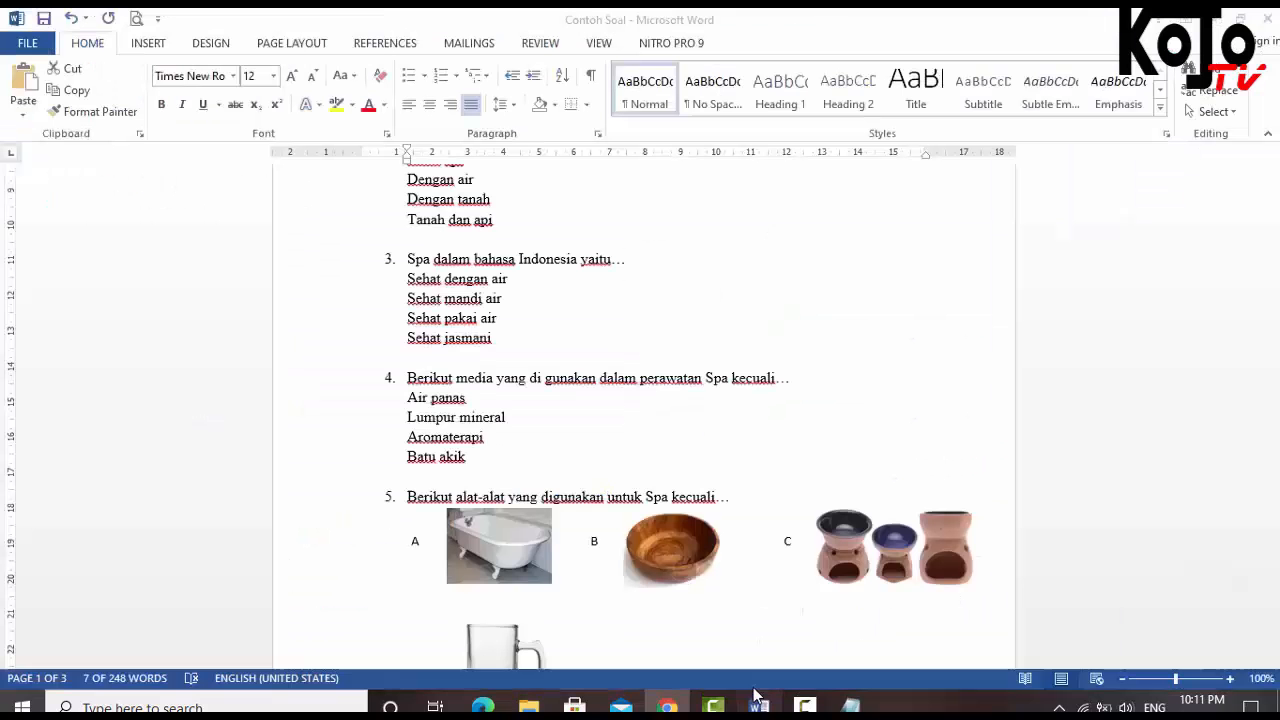
Copy "Berikut alat-alat yang digunakan untuk Spa kecuali…" from the Word document and paste it as the new question's title without its number
left_click_drag(407, 394, 537, 440)
scroll(537, 434, "down", 3)
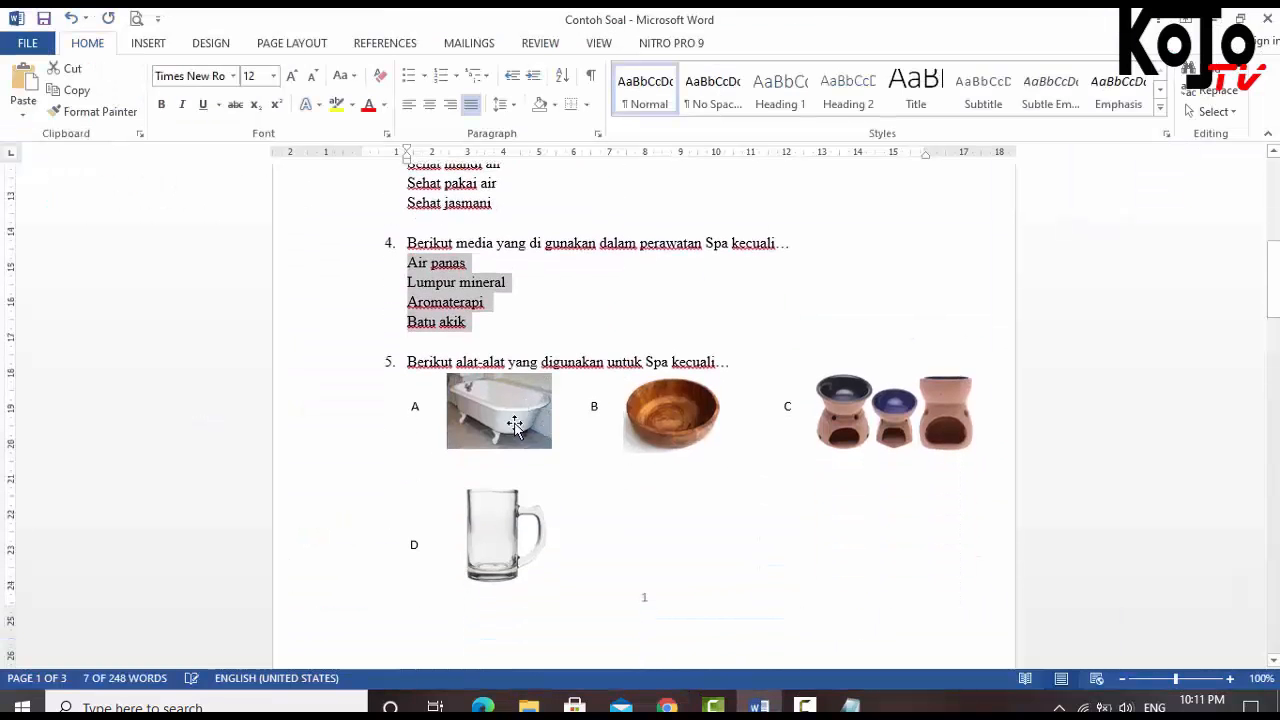
scroll(522, 414, "down", 1)
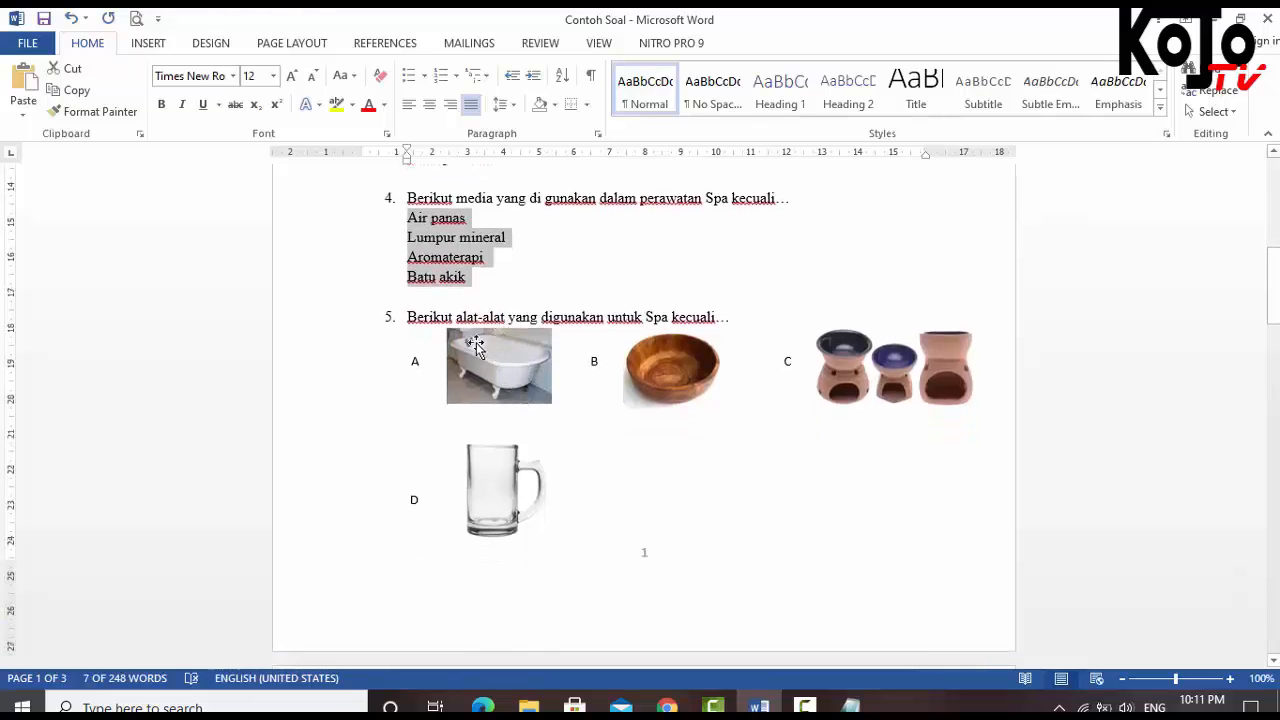
left_click_drag(410, 318, 732, 317)
key("ctrl+c")
key("alt+Tab")
left_click(357, 426)
key("ctrl+v")
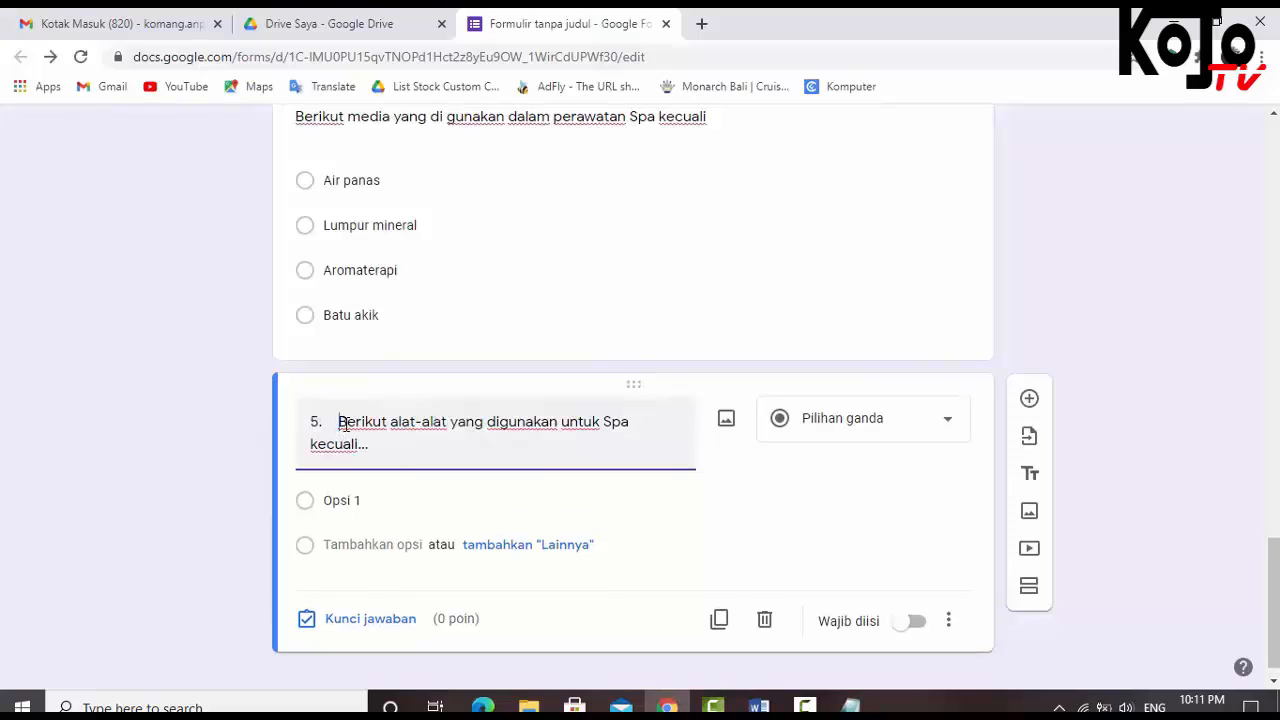
key("BackSpace")
key("BackSpace")
key("BackSpace")
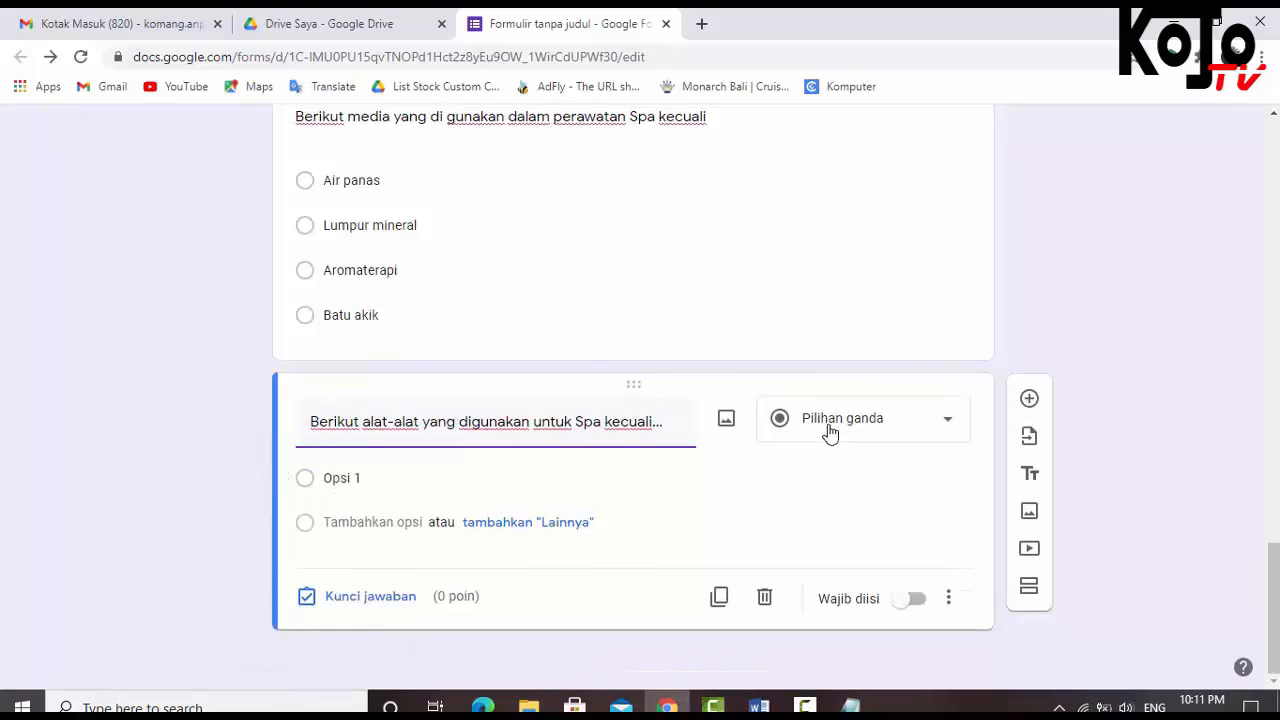
Save question 5's bathtub picture from the Word document as a JPEG named "Opsi A" in the Pictures folder
key("alt+Tab")
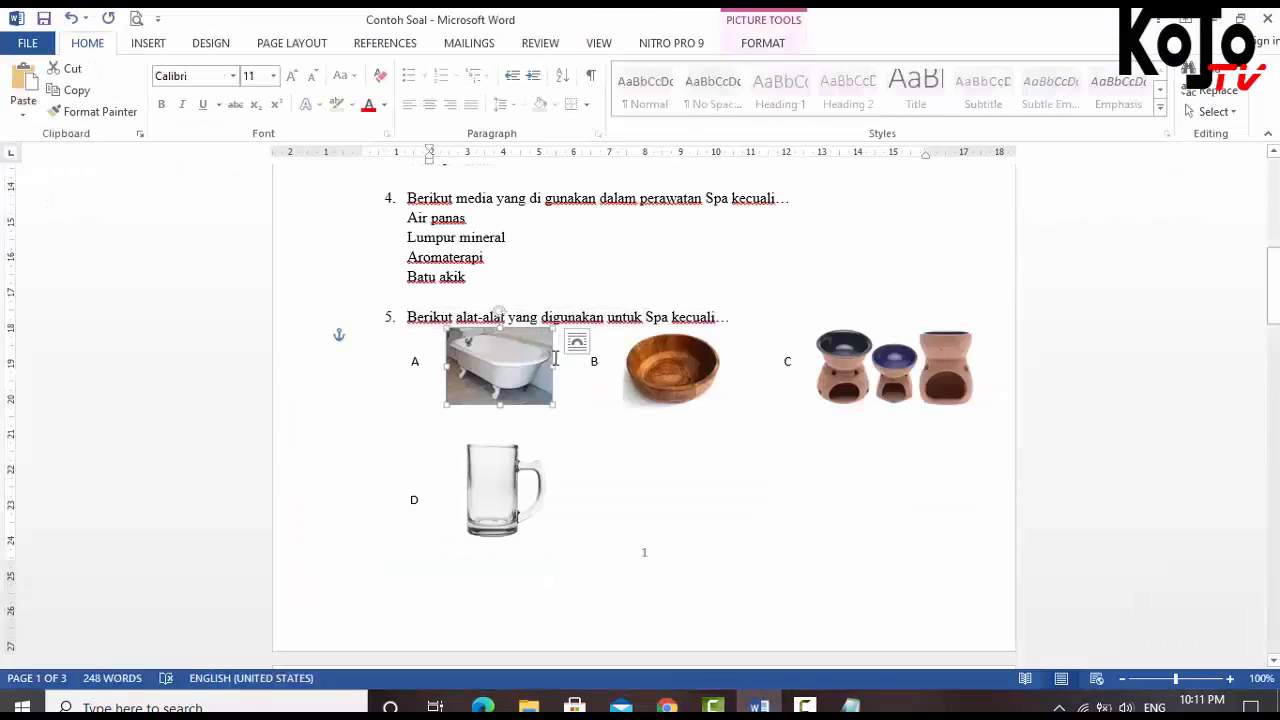
left_click(714, 446)
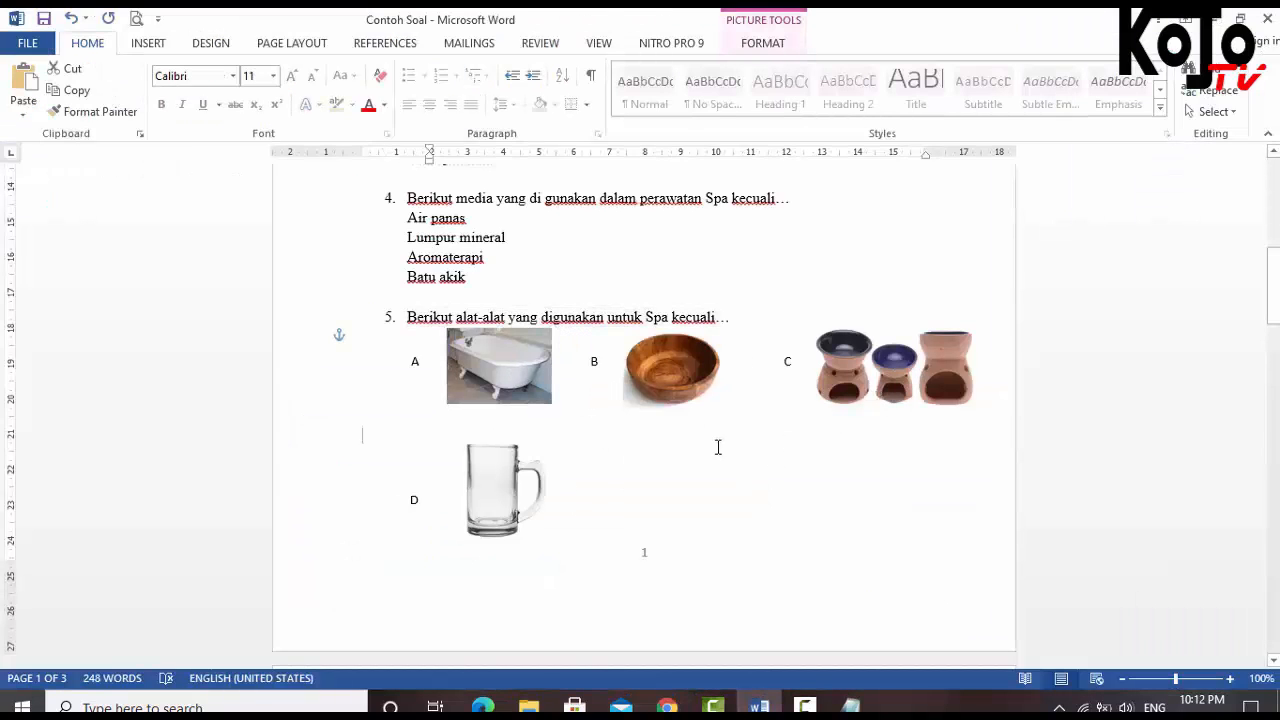
right_click(503, 376)
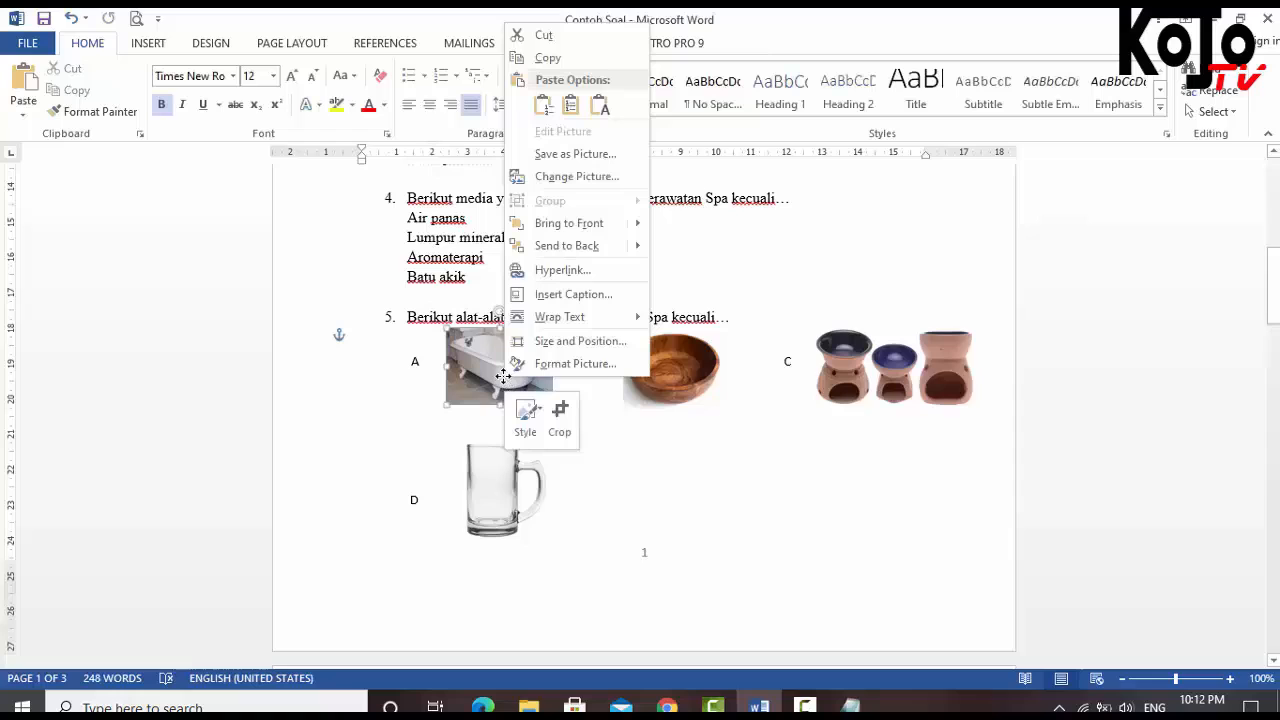
left_click(576, 154)
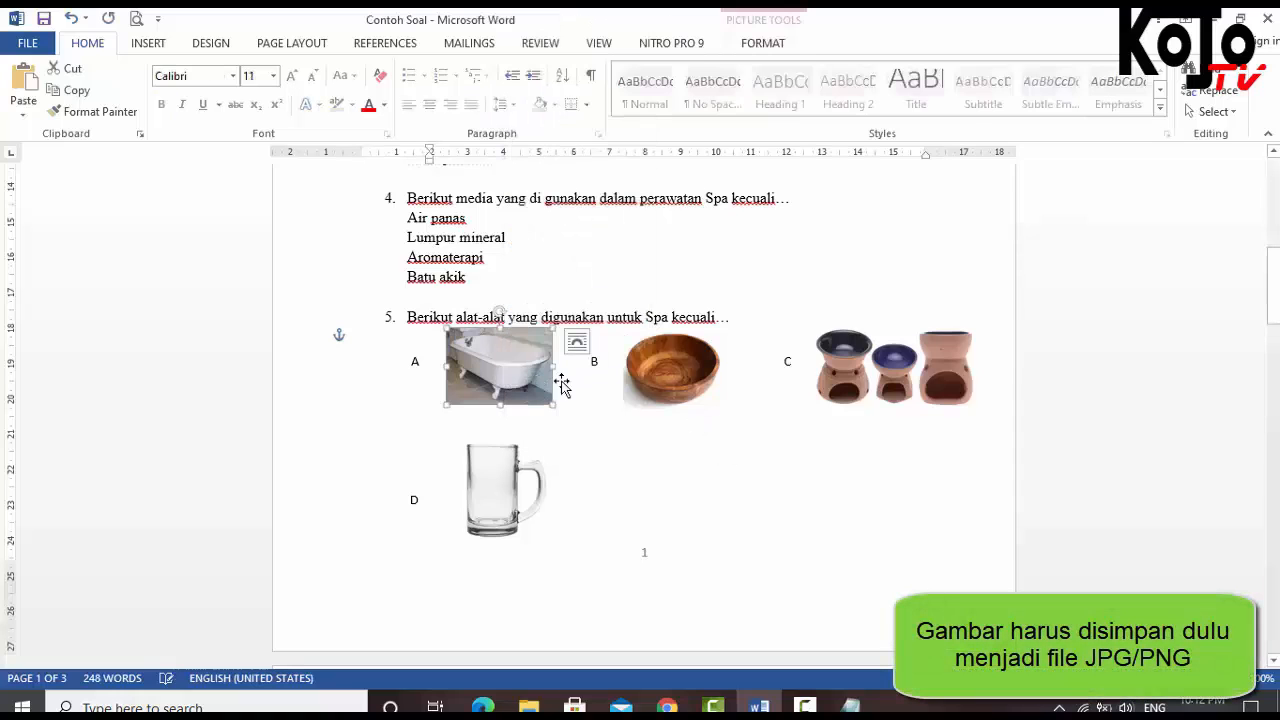
left_click(643, 387)
left_click(500, 372)
right_click(502, 382)
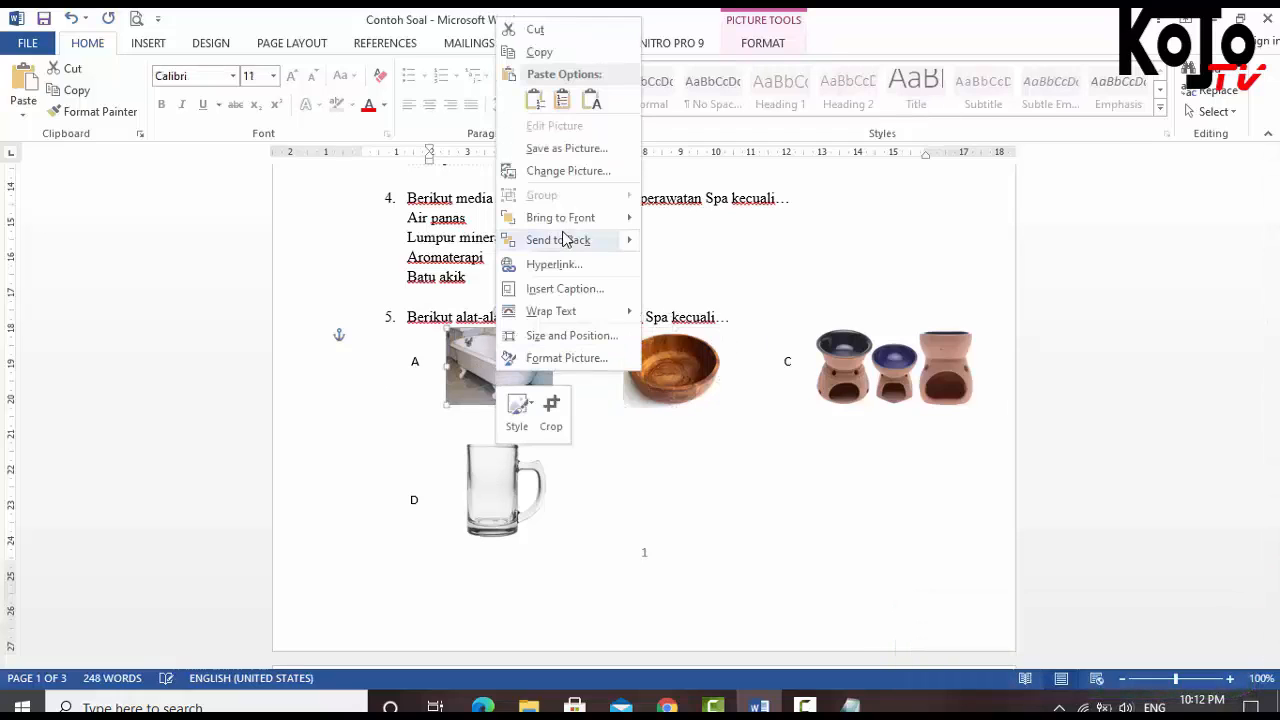
left_click(566, 148)
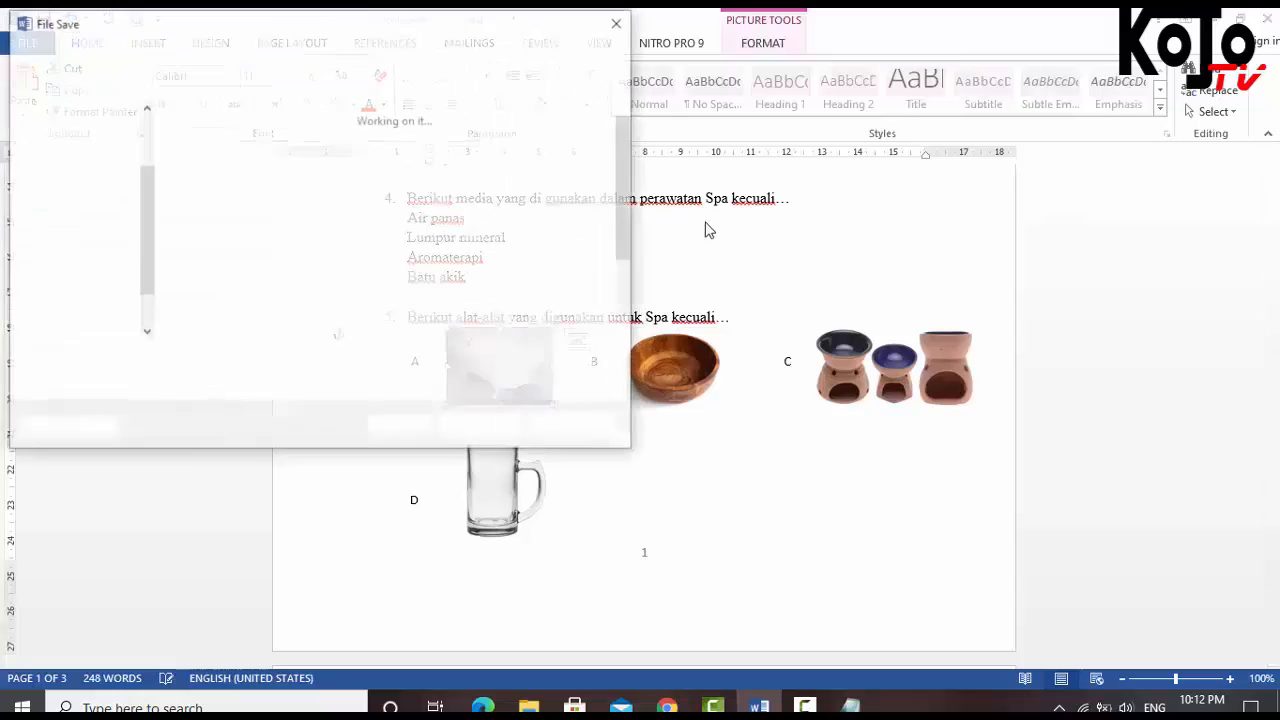
type("Opsi A")
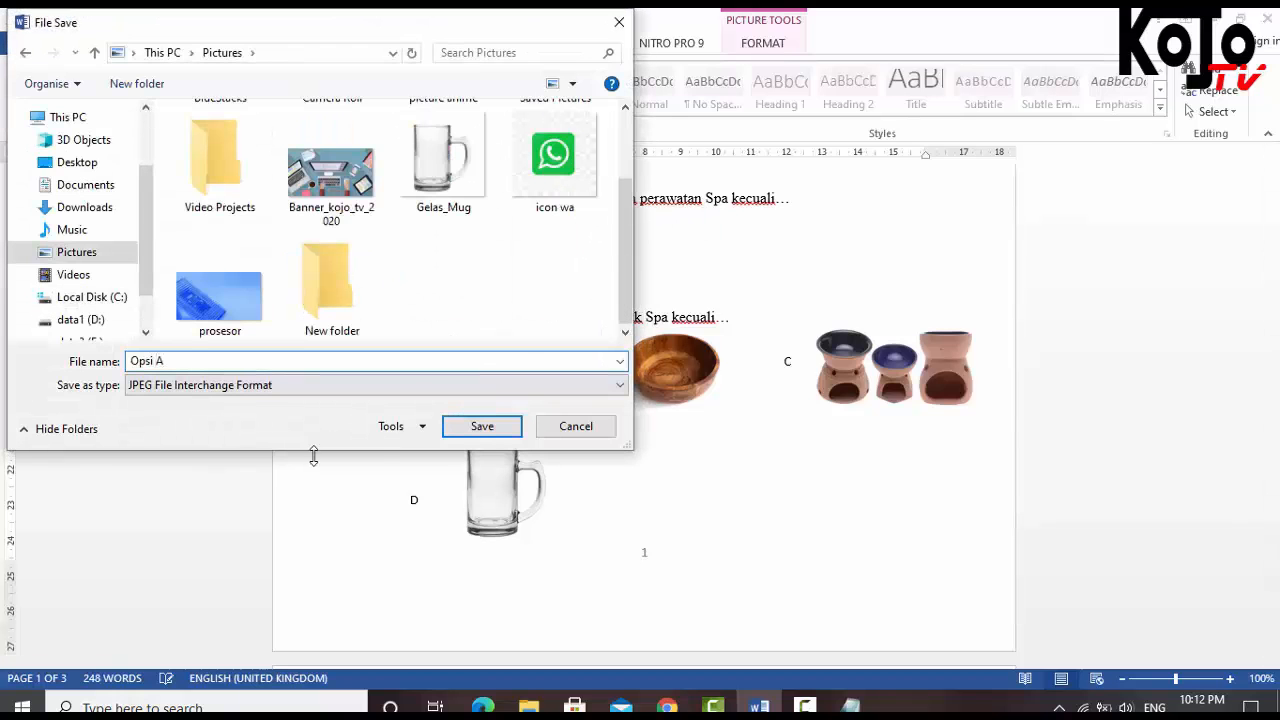
left_click(483, 427)
Save question 5's wooden bowl picture as a JPEG named "Opsi B" in the Pictures folder
left_click(676, 378)
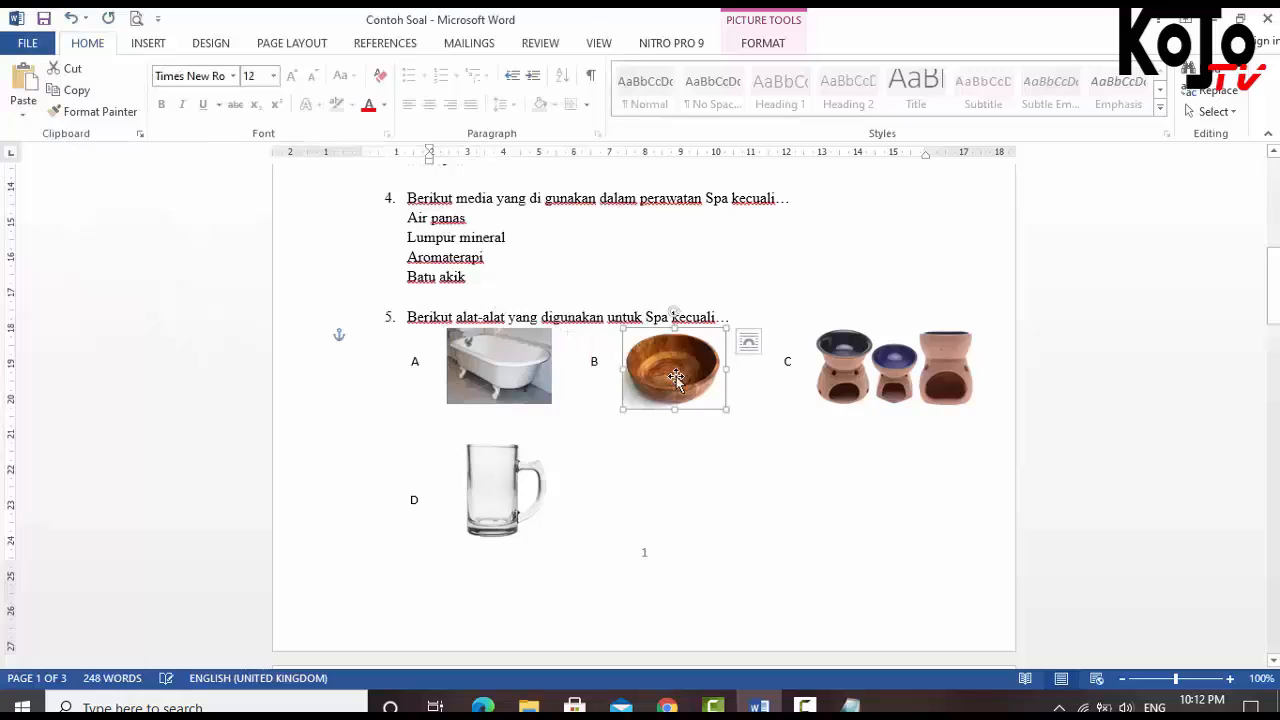
right_click(676, 380)
left_click(748, 154)
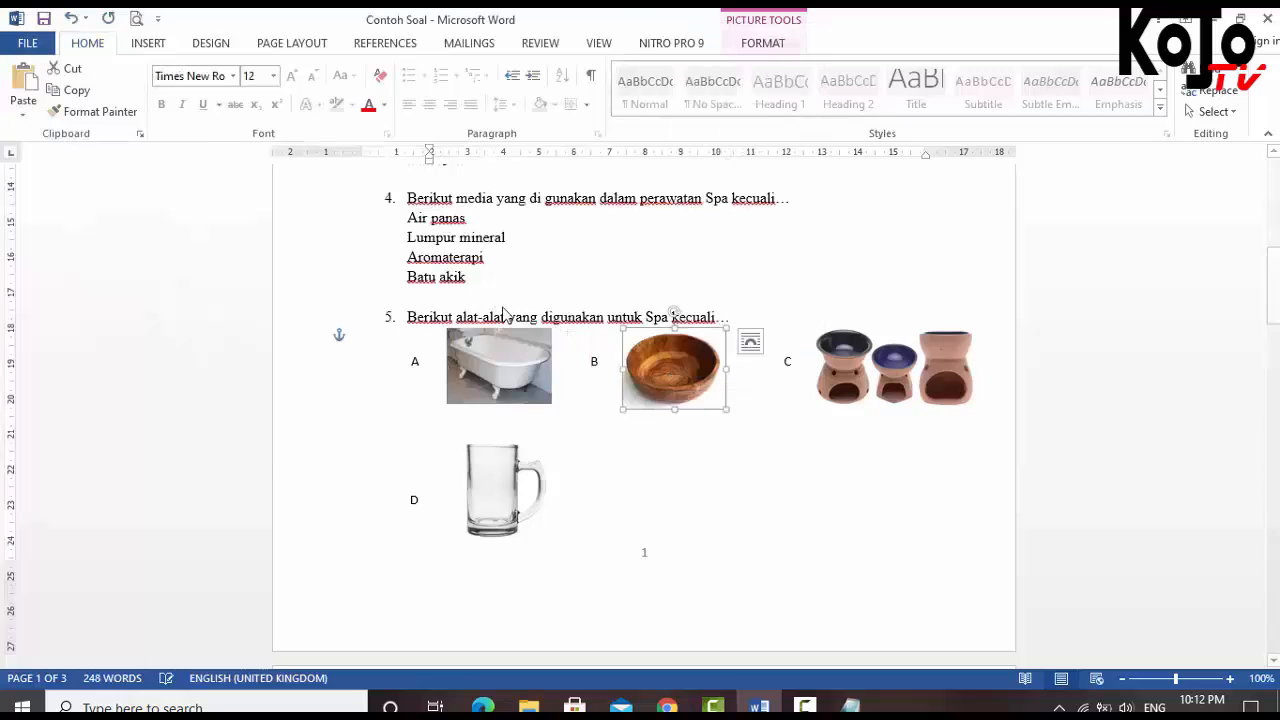
type("O")
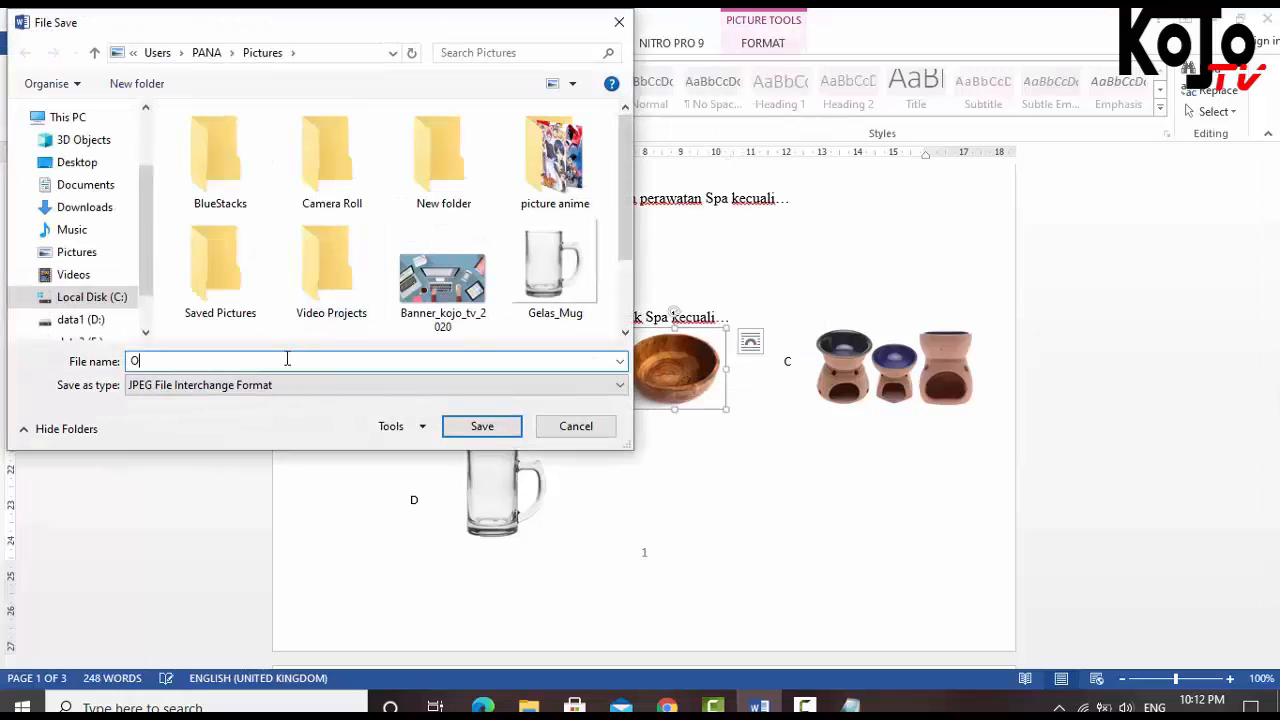
type("psi B")
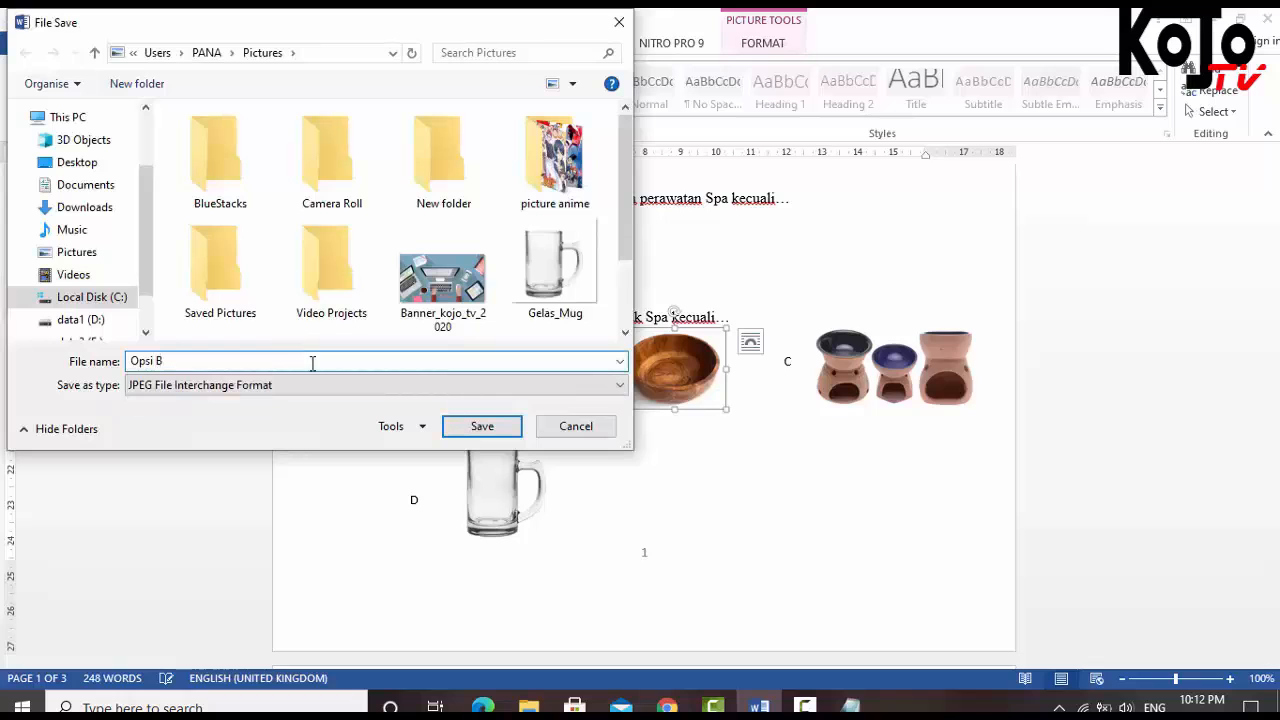
left_click(478, 430)
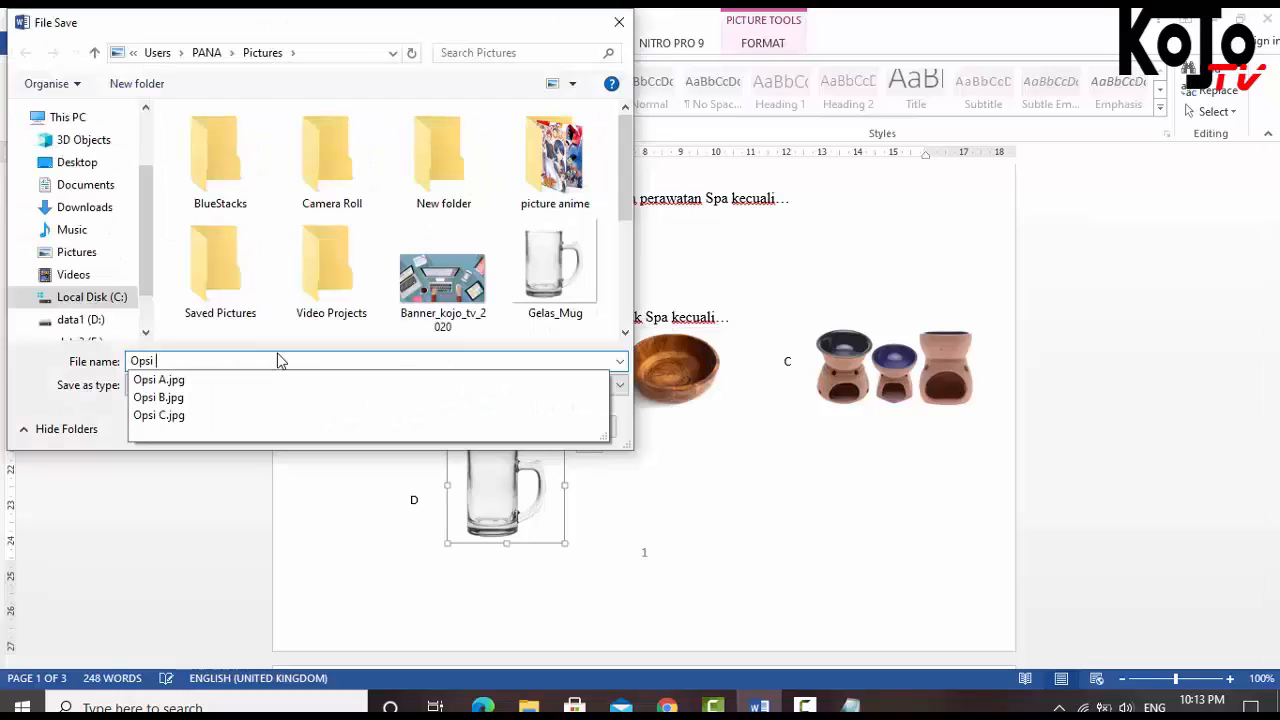
Save question 5's glass mug picture as a JPEG named "Opsi D" in the Pictures folder
type("D")
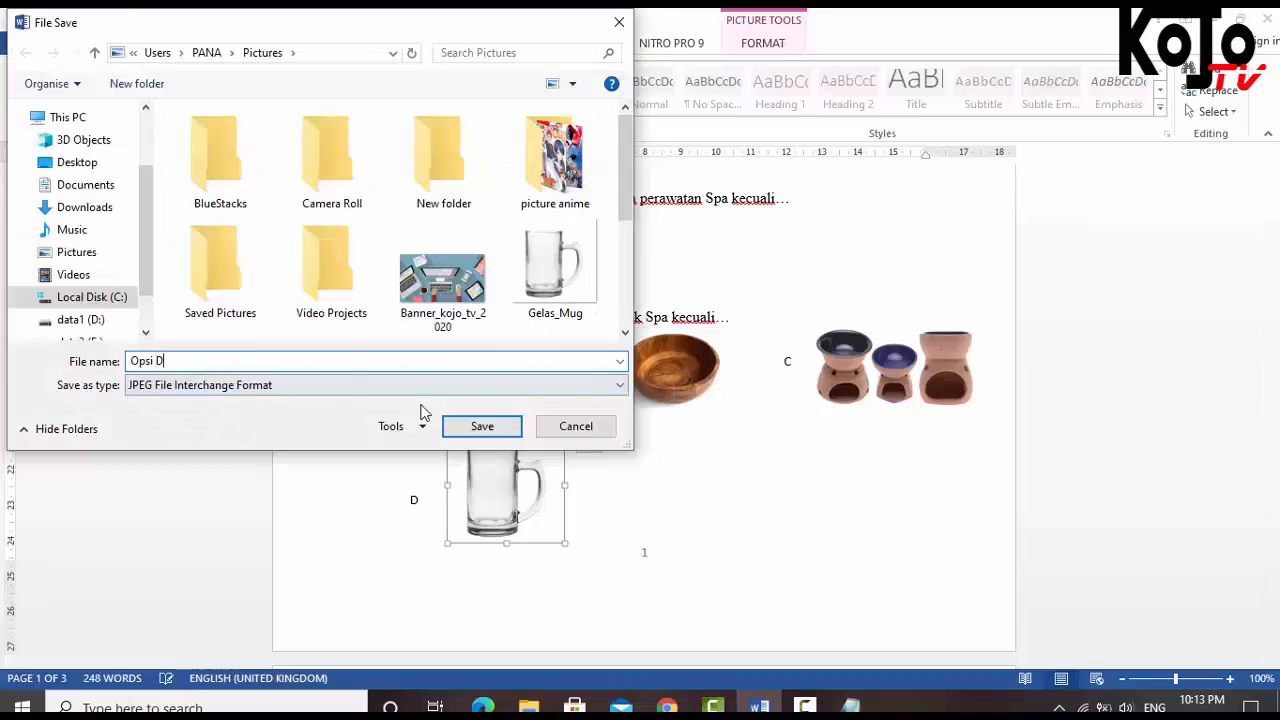
left_click(478, 426)
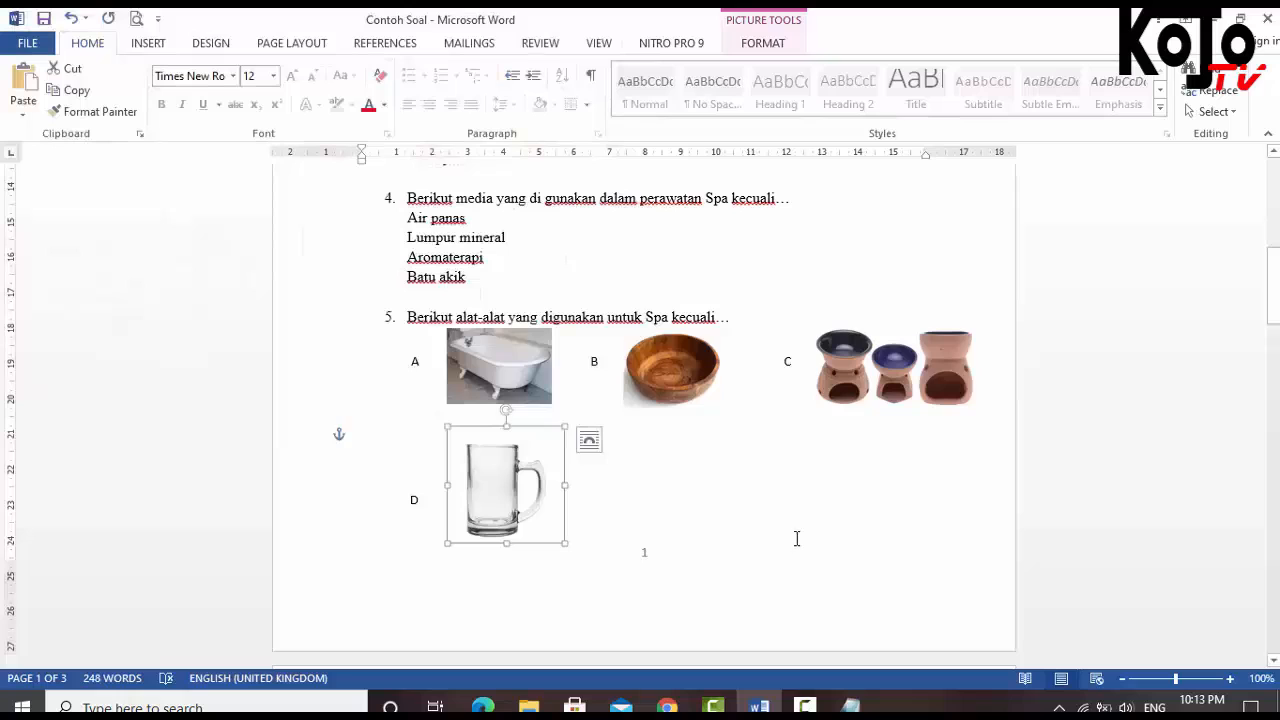
left_click(760, 575)
Switch to the Google Forms quiz and upload the picture "Opsi A" from the Pictures folder to question 5's first option
left_click(668, 692)
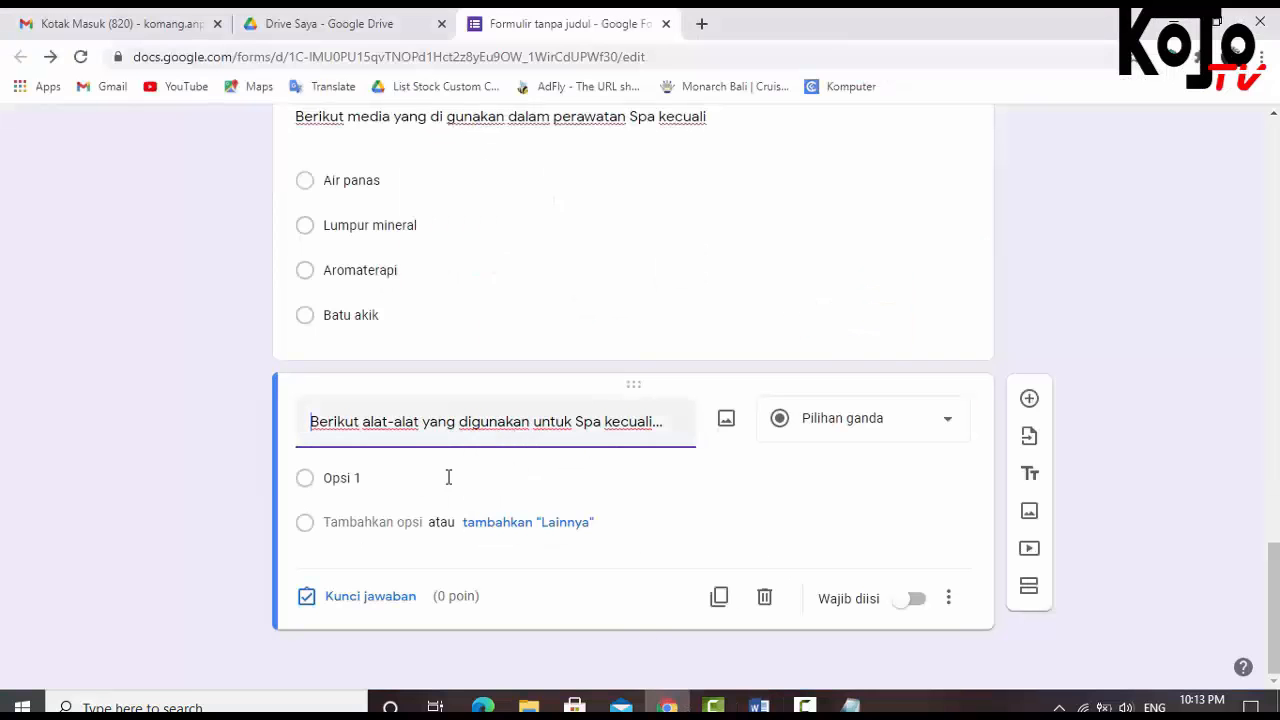
left_click(371, 478)
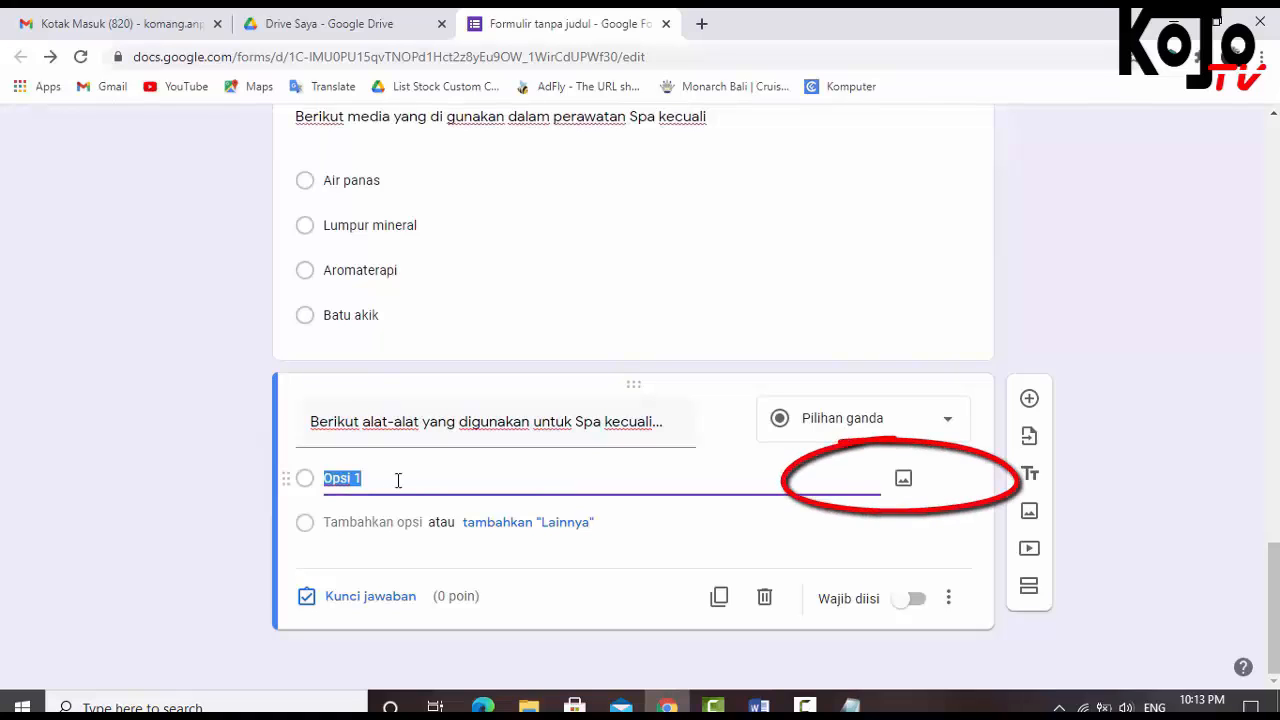
left_click(903, 480)
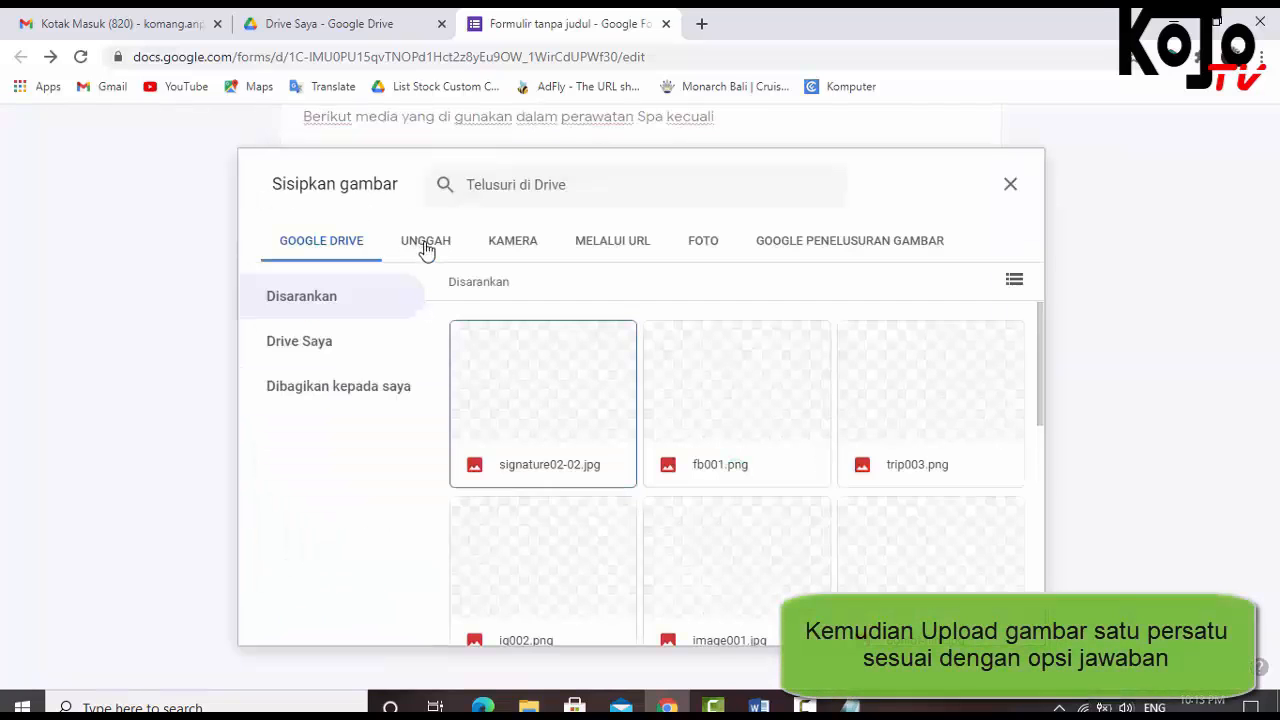
left_click(423, 245)
left_click(665, 516)
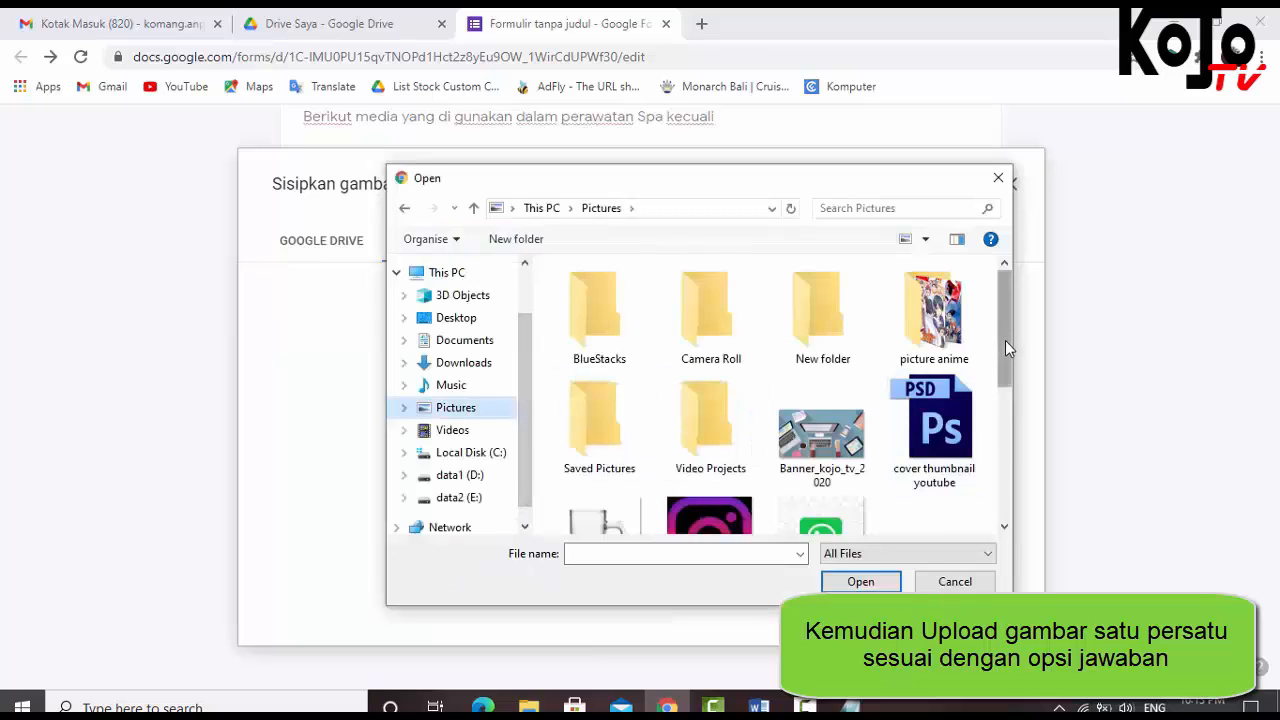
left_click_drag(1005, 340, 1008, 426)
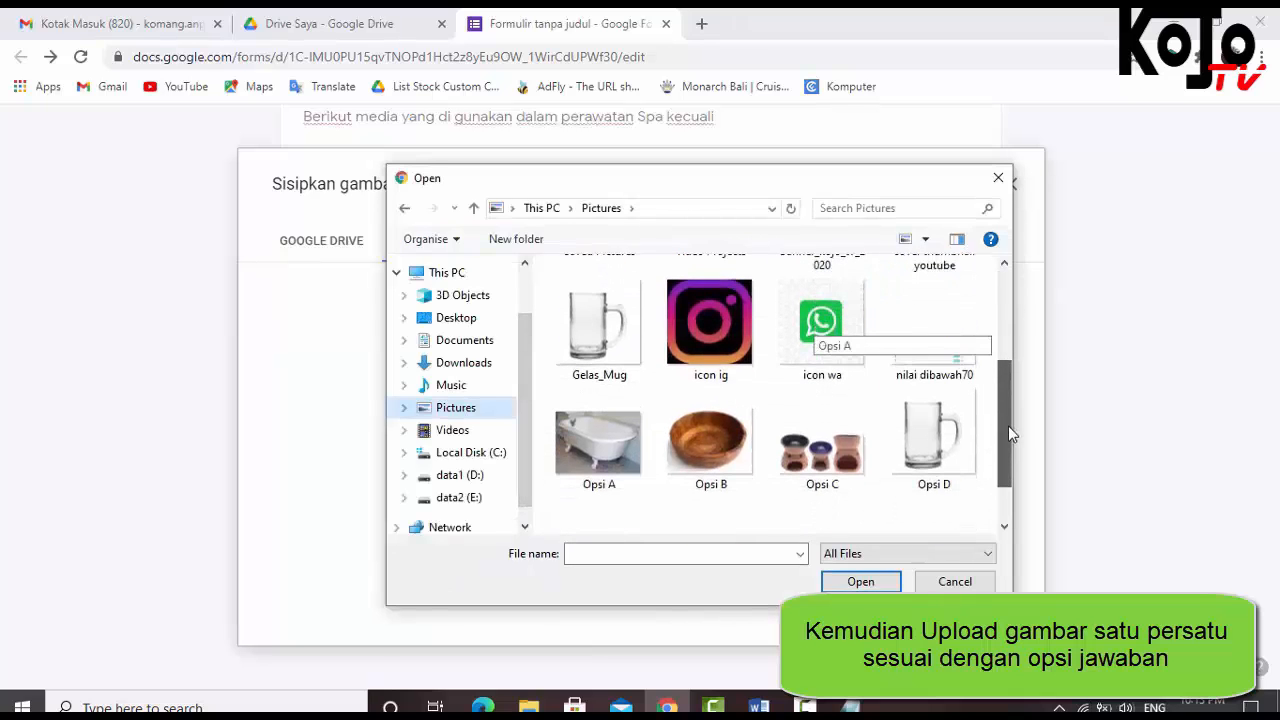
left_click(605, 443)
left_click(896, 582)
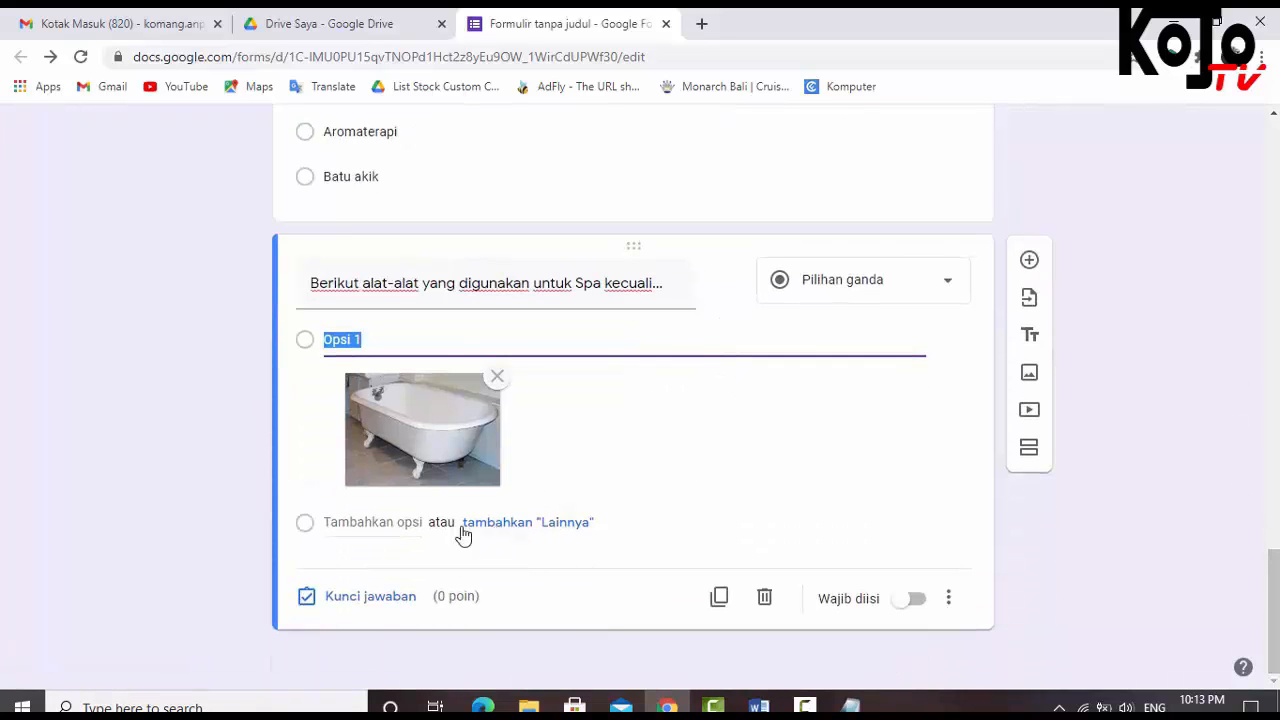
Add a second answer option to question 5 and upload the picture "Opsi B" to it
left_click(372, 522)
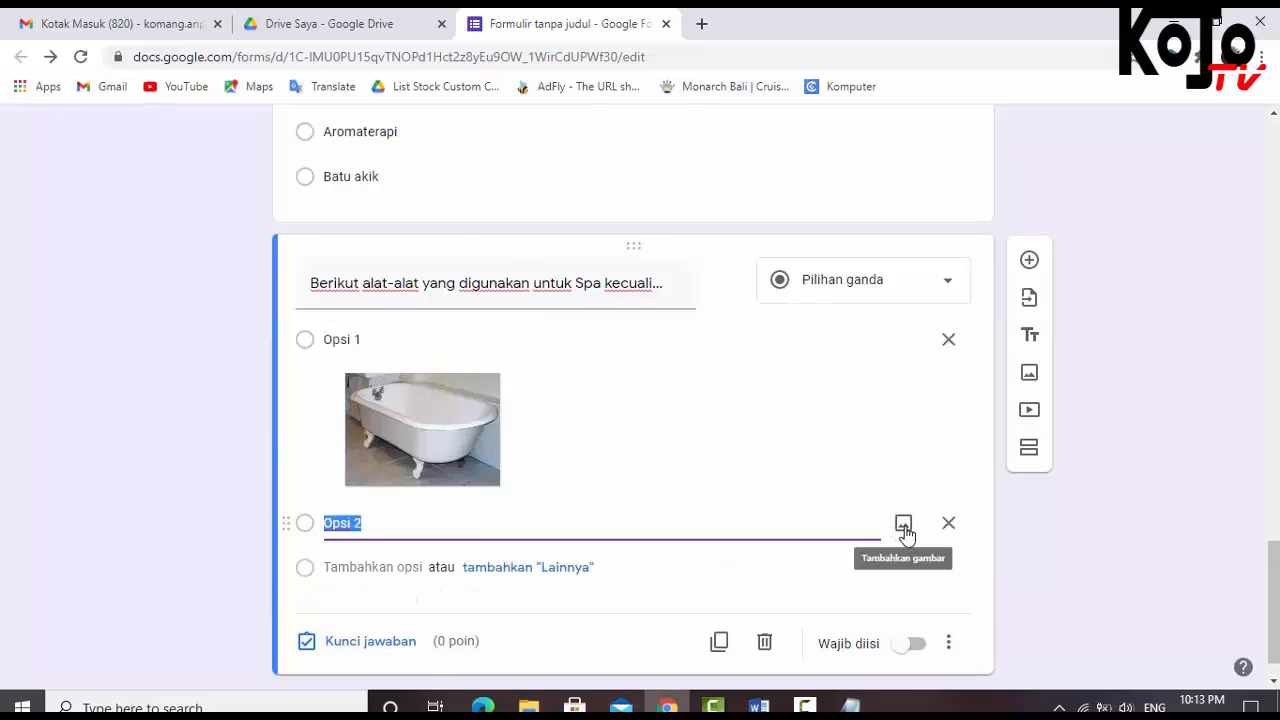
left_click(903, 524)
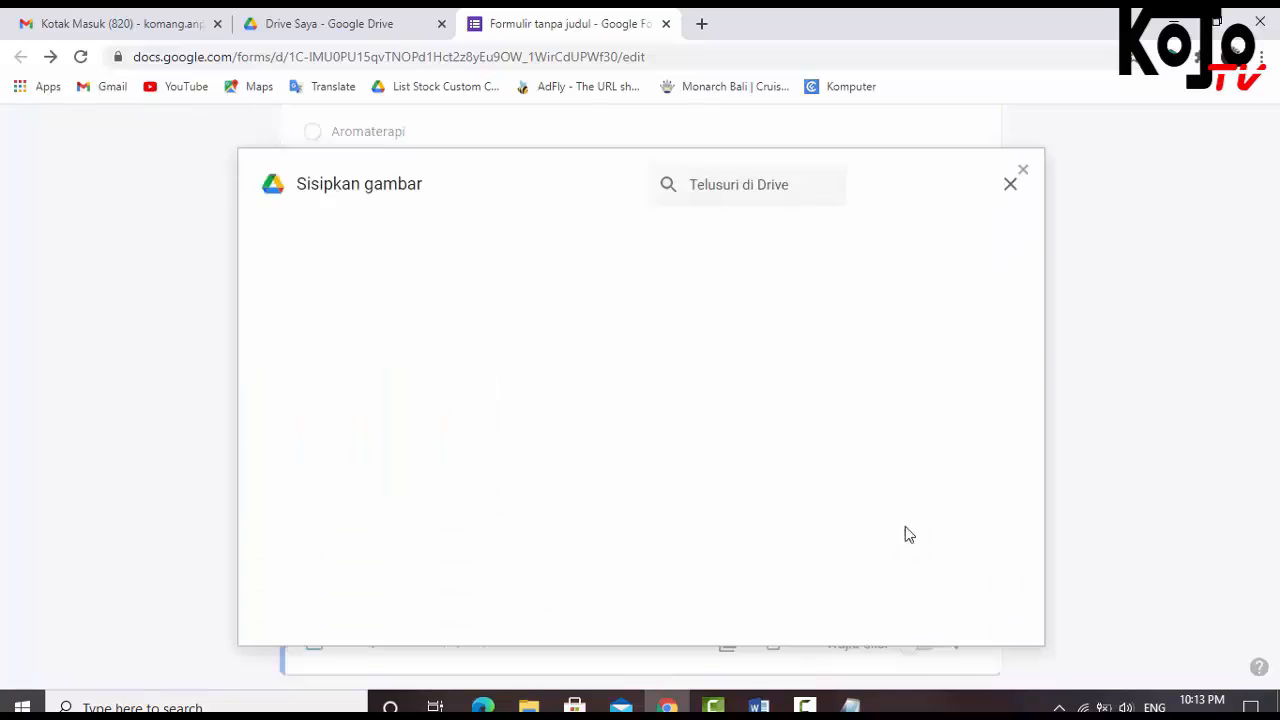
left_click(437, 247)
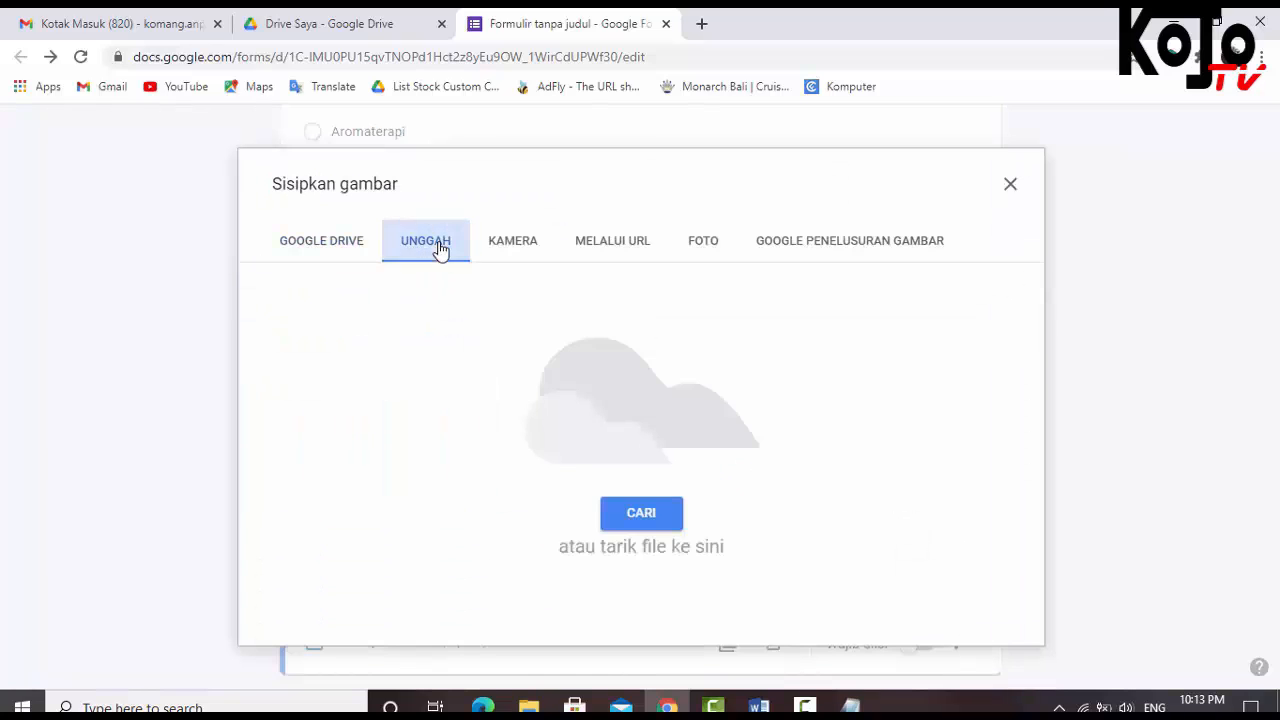
left_click(655, 520)
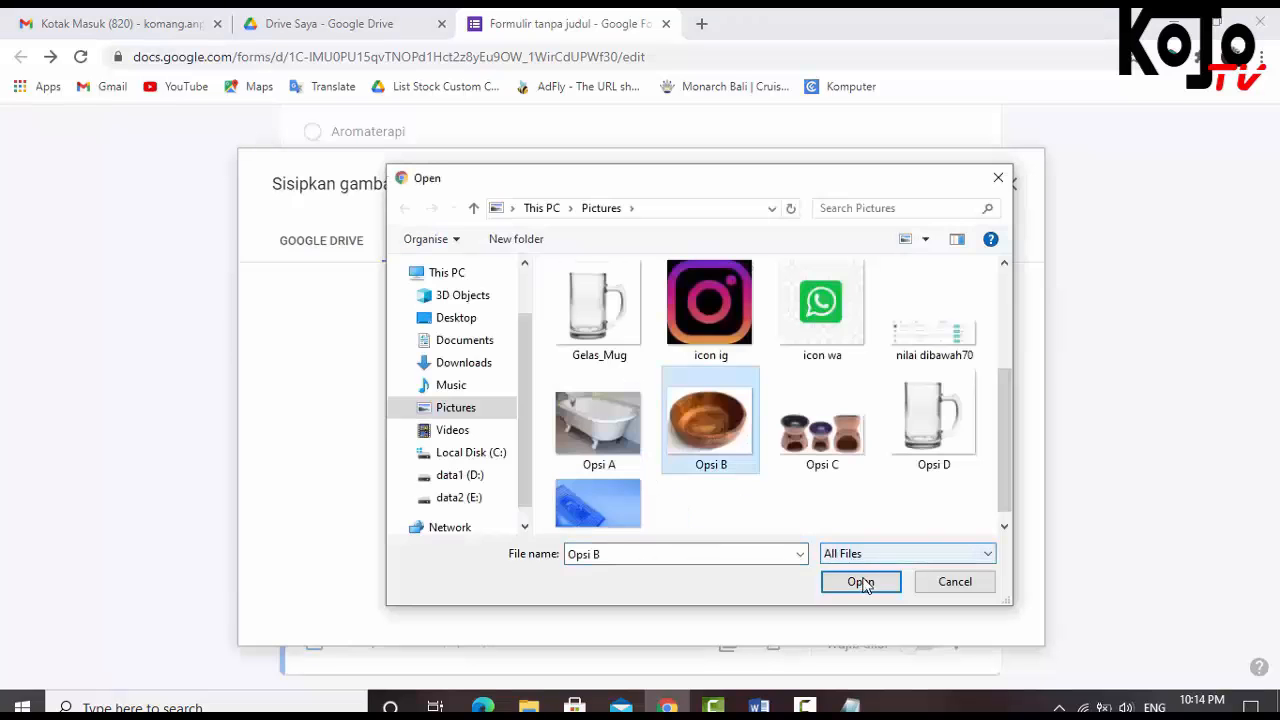
left_click(855, 583)
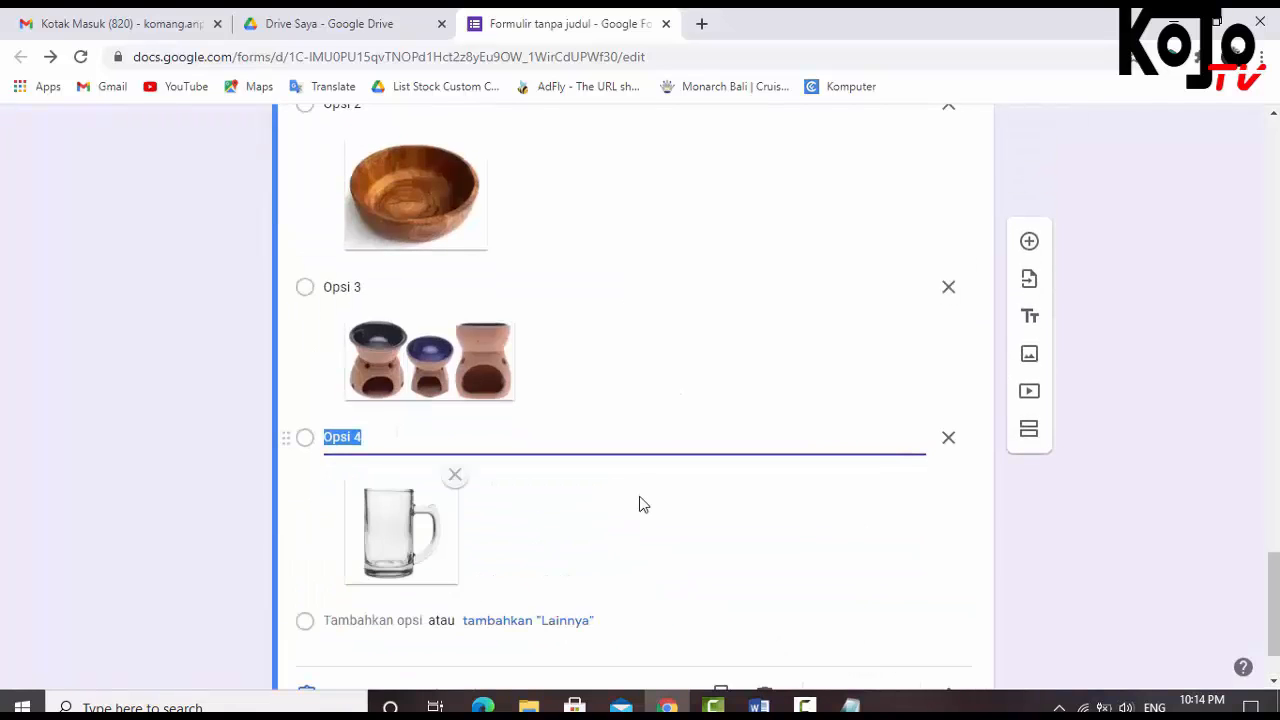
Set question 5's answer key to Opsi 4, the glass mug, worth 20 points
scroll(526, 417, "down", 1)
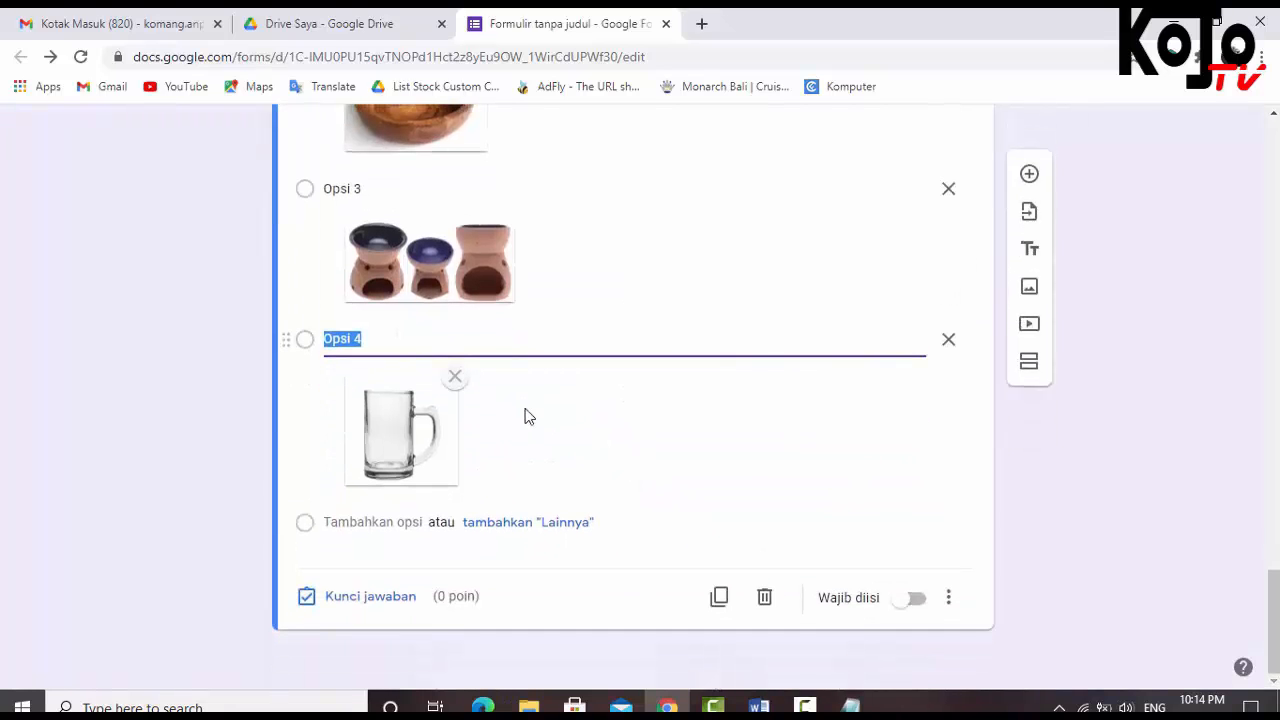
left_click(363, 600)
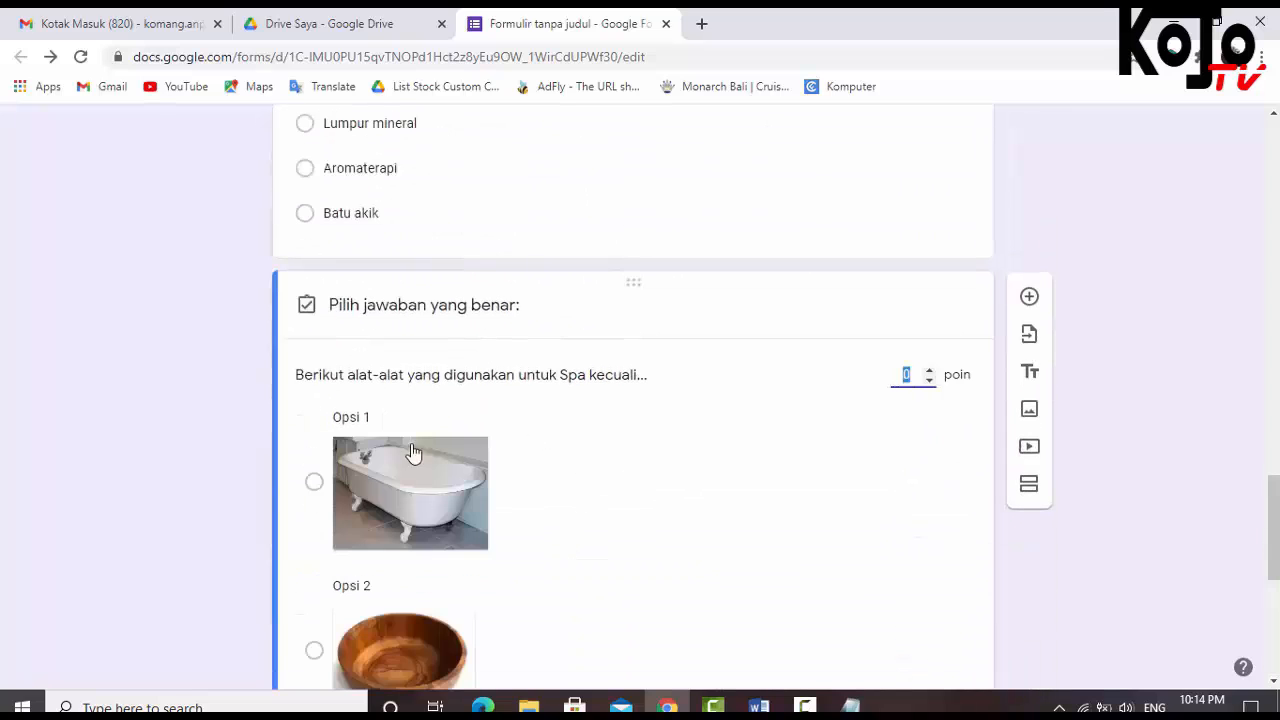
scroll(514, 526, "down", 5)
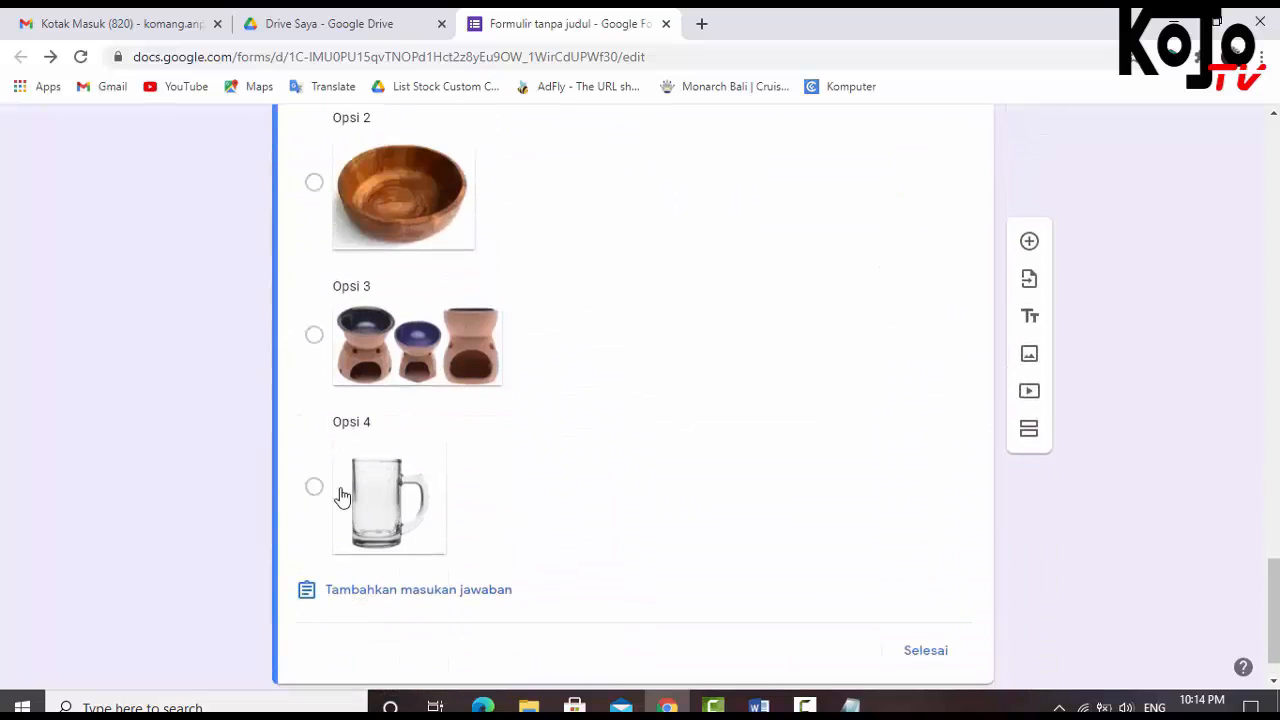
left_click(314, 486)
scroll(760, 530, "down", 1)
scroll(810, 538, "up", 6)
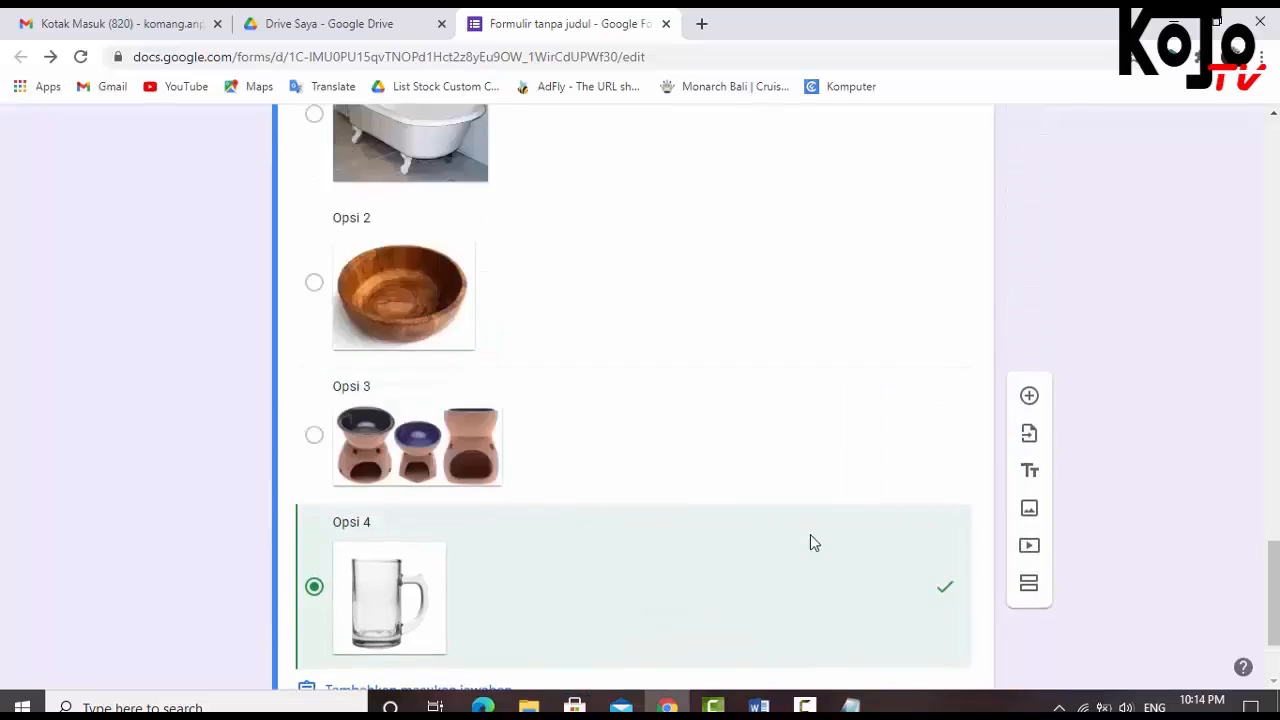
left_click(904, 504)
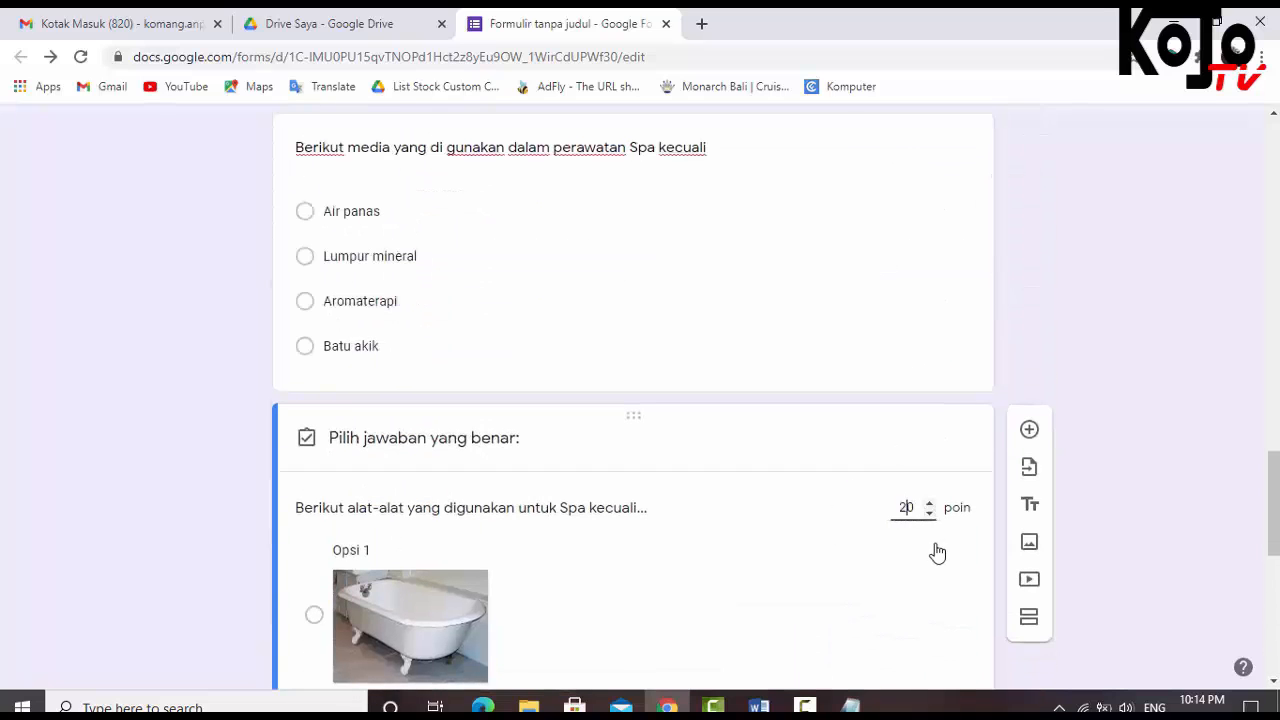
scroll(931, 555, "down", 6)
left_click(926, 600)
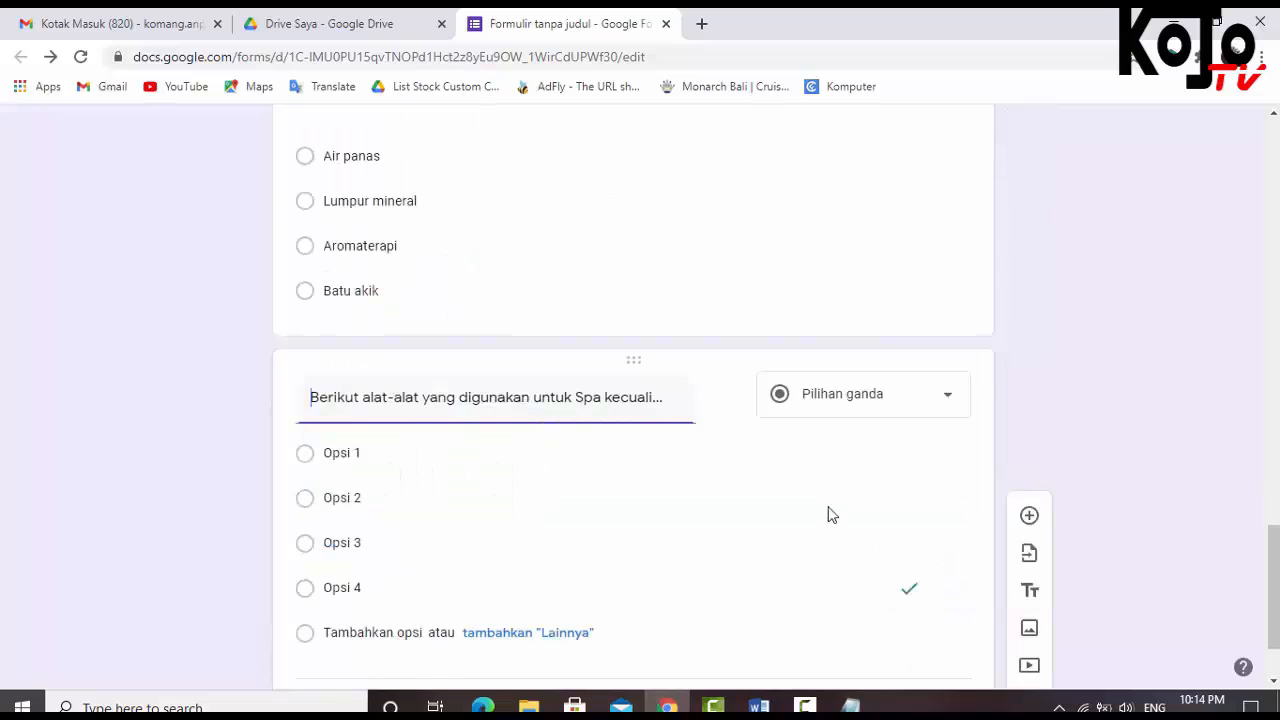
scroll(596, 352, "down", 2)
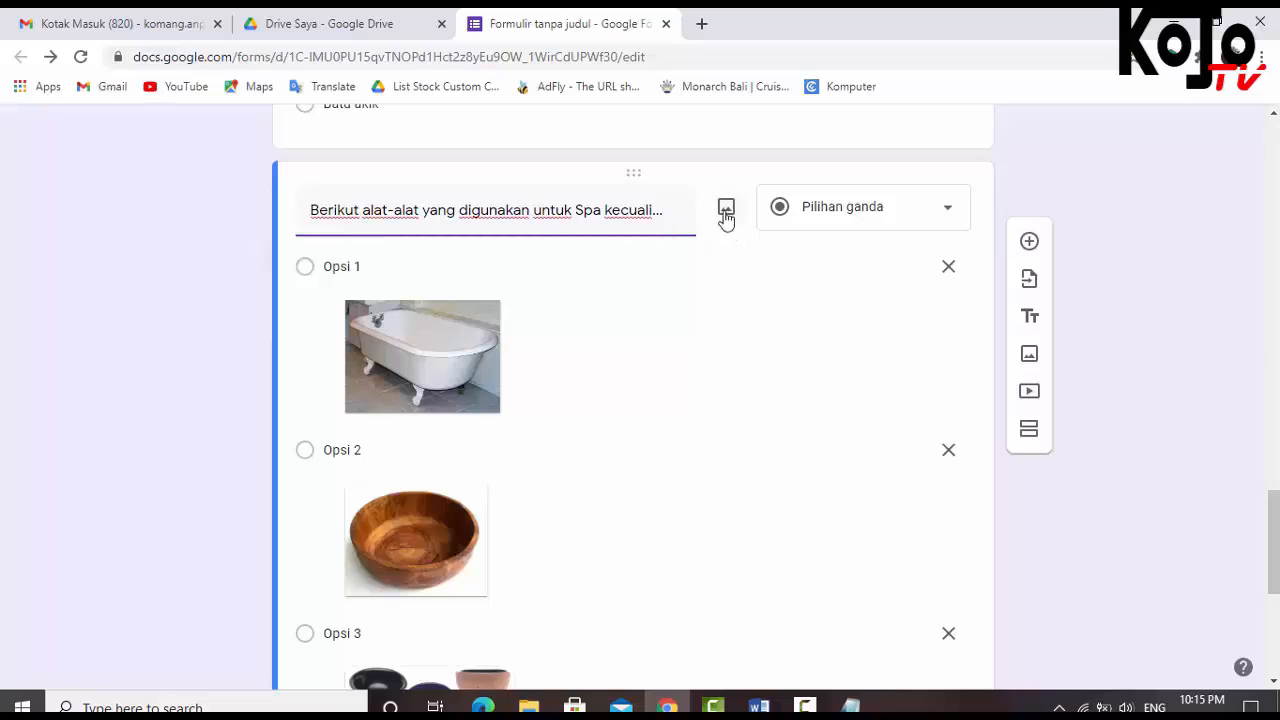
scroll(751, 500, "down", 1)
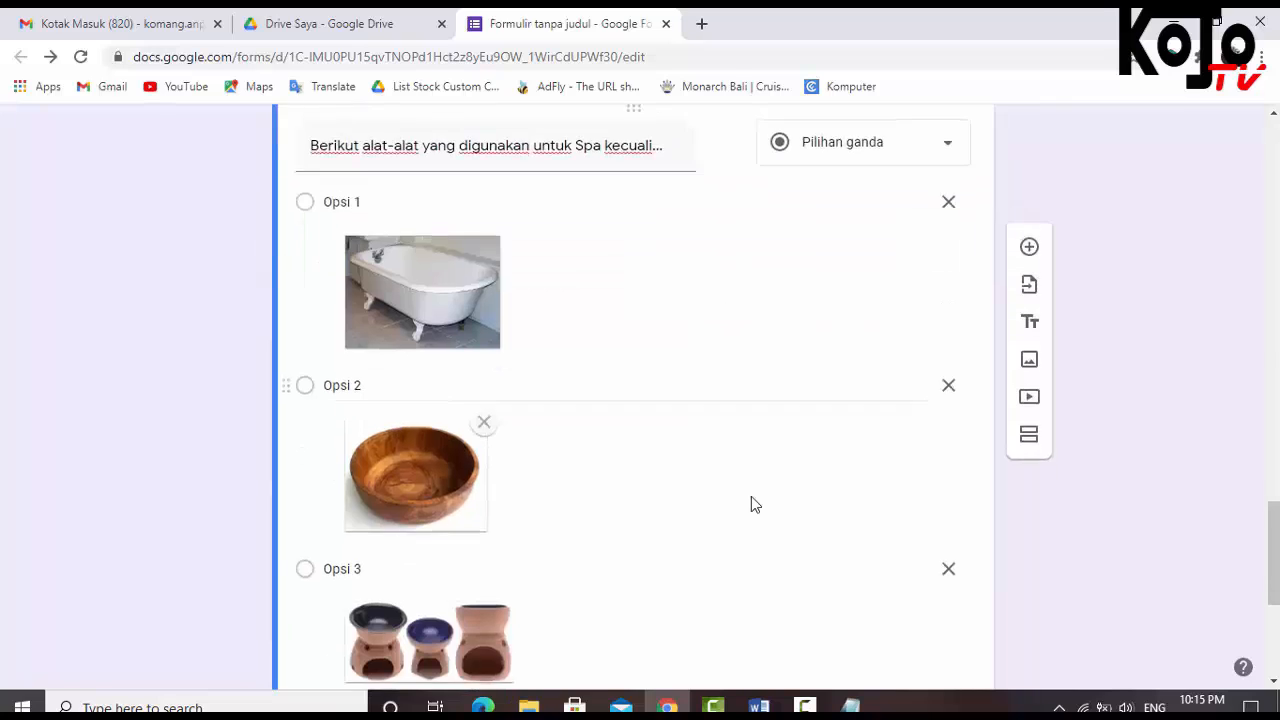
scroll(750, 496, "up", 3)
scroll(706, 480, "down", 3)
scroll(826, 535, "down", 4)
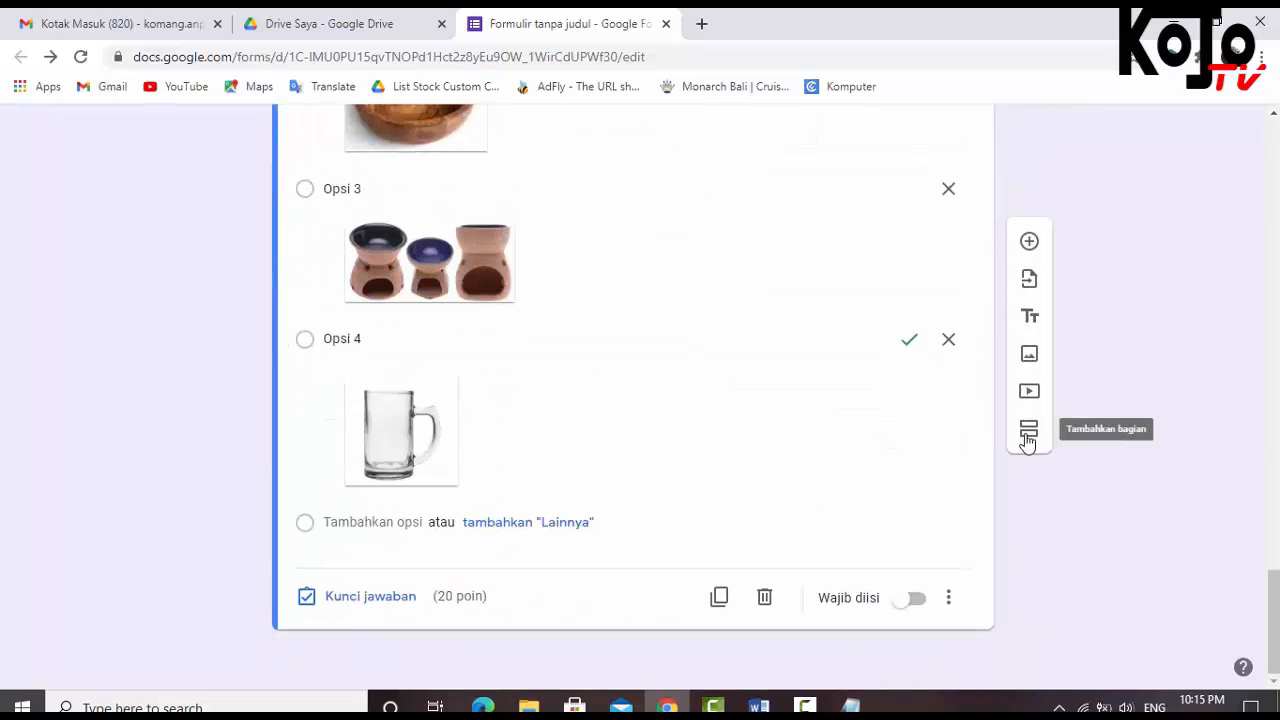
Check the true/false part's heading in the Word document and add a new section after question 5 in the form
key("alt+Tab")
scroll(691, 491, "down", 5)
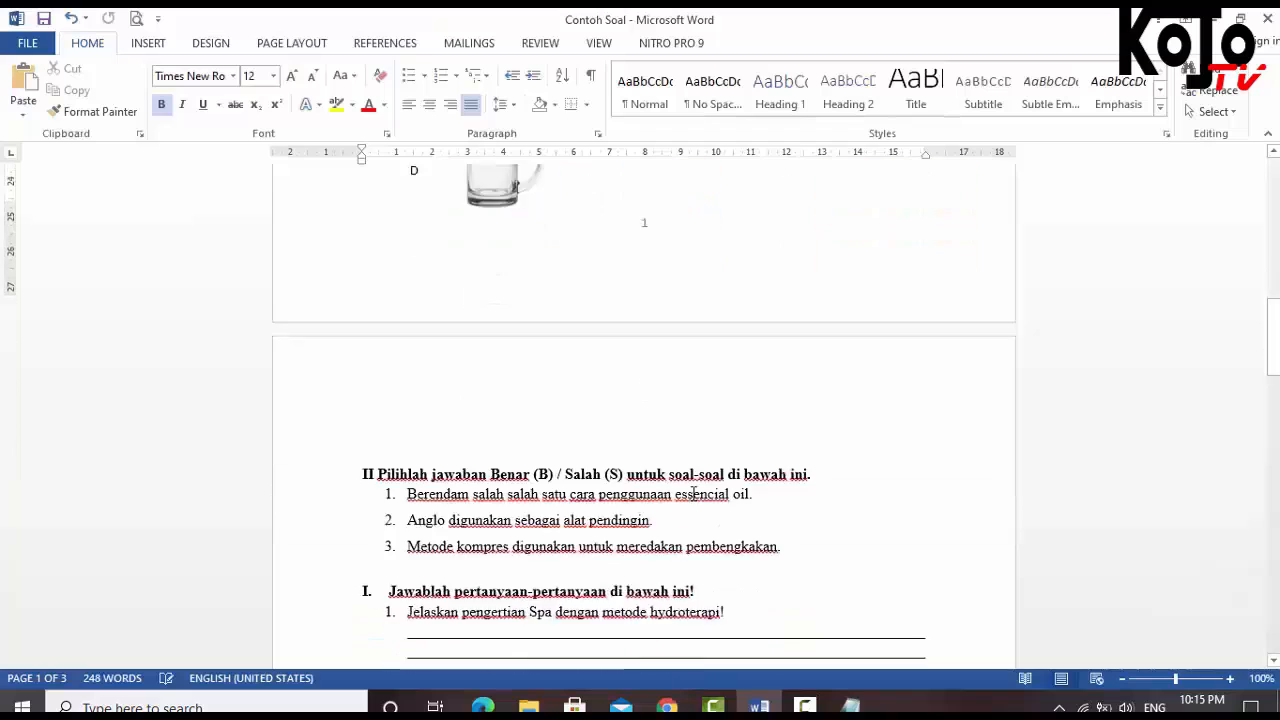
scroll(588, 488, "down", 2)
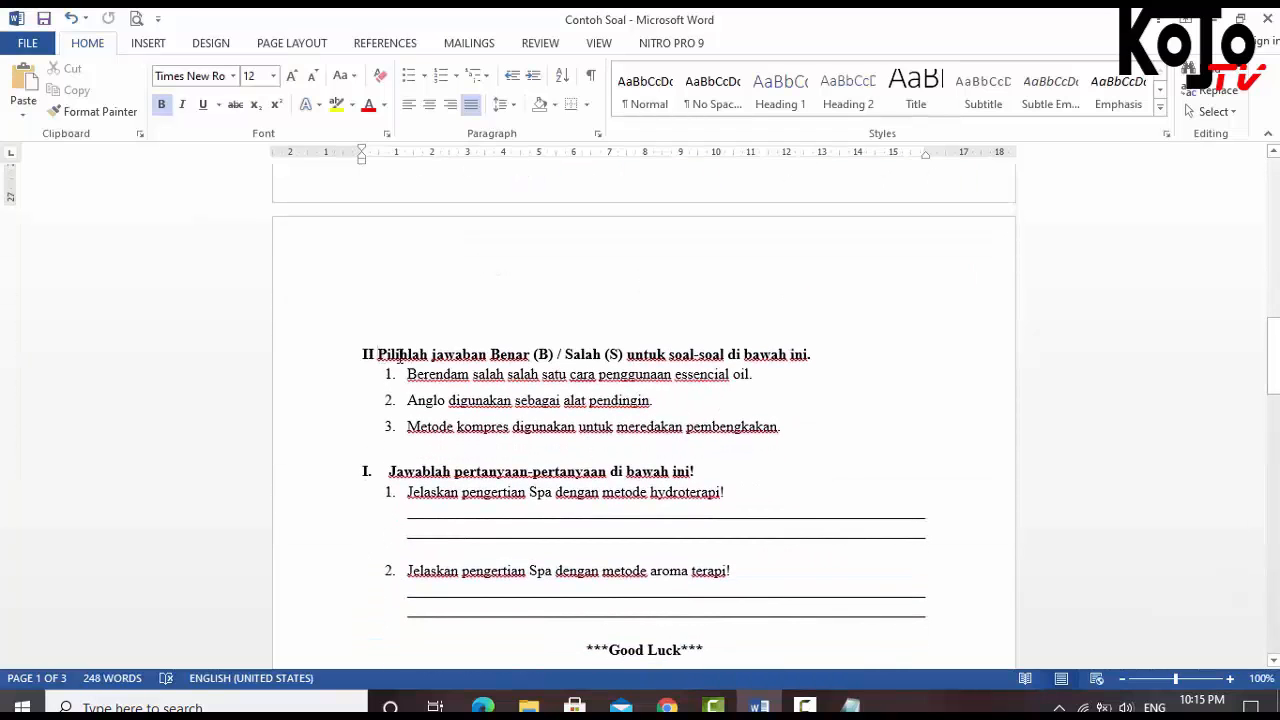
left_click_drag(400, 355, 600, 356)
left_click(668, 402)
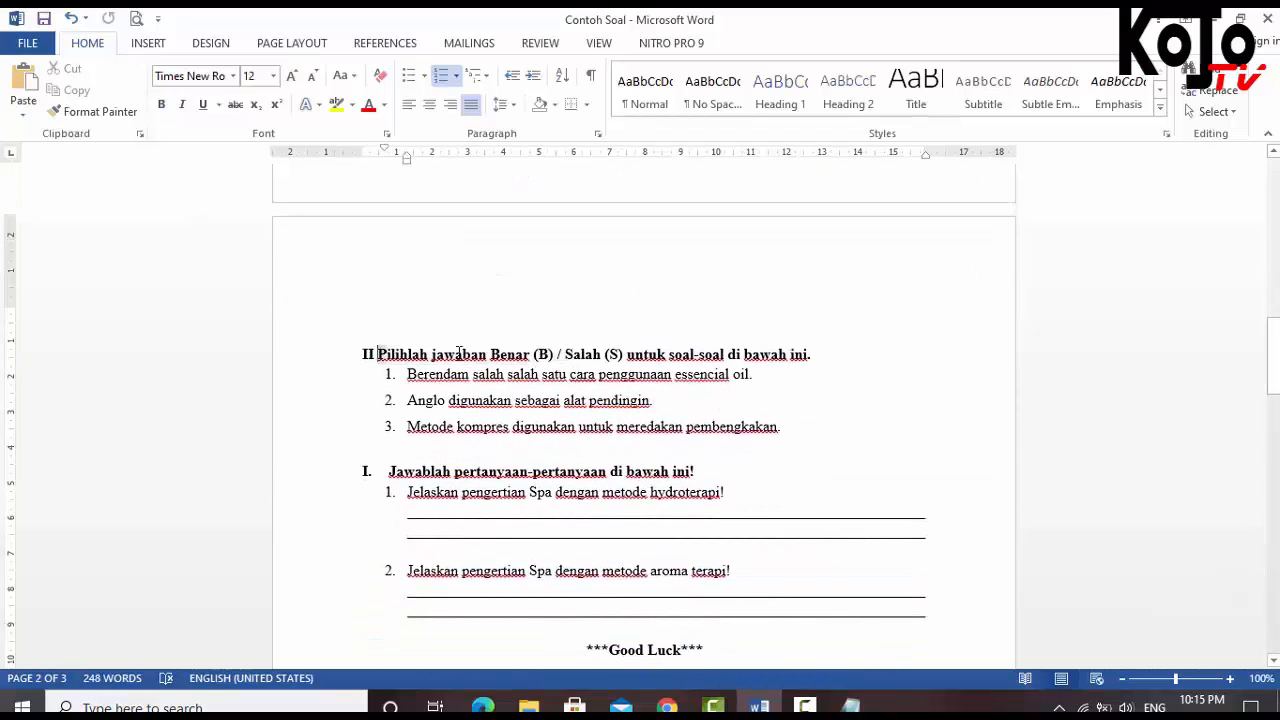
left_click_drag(378, 355, 812, 355)
key("alt+Tab")
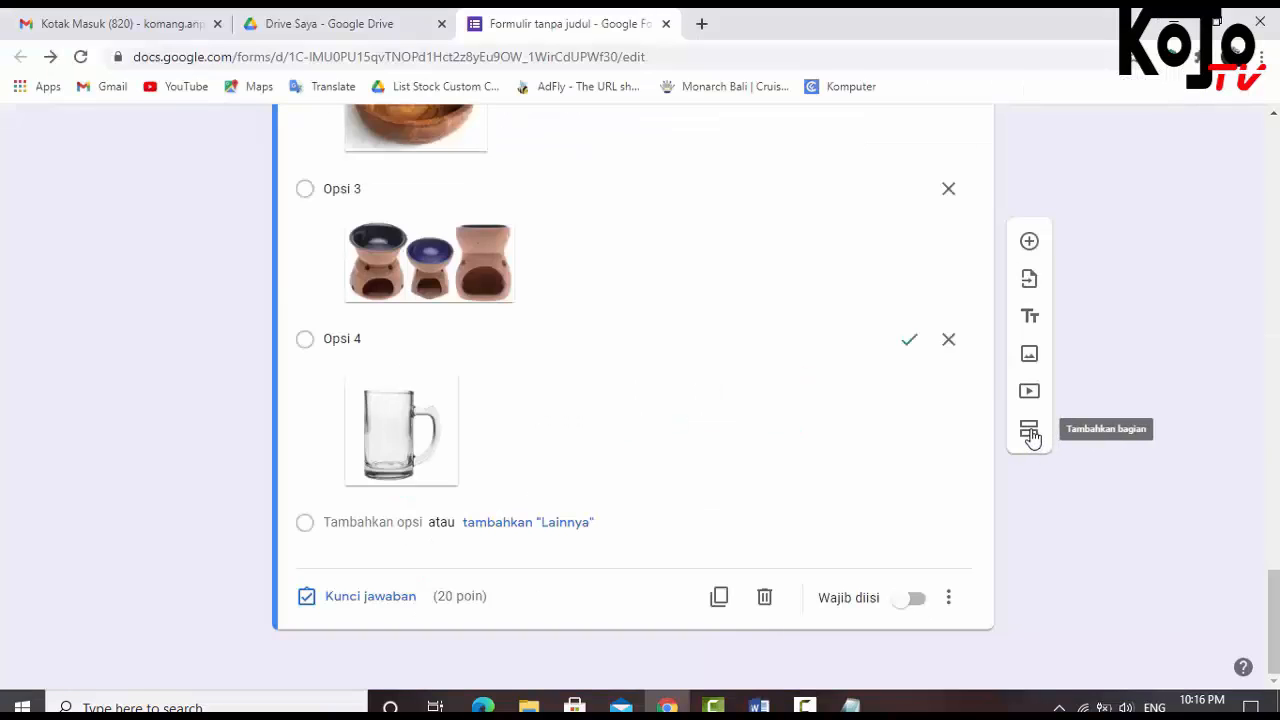
left_click(1031, 437)
Copy "II Pilihlah jawaban Benar (B) / Salah (S) untuk soal-soal di bawah ini." from the Word document and paste it as the new section's title
key("alt+Tab")
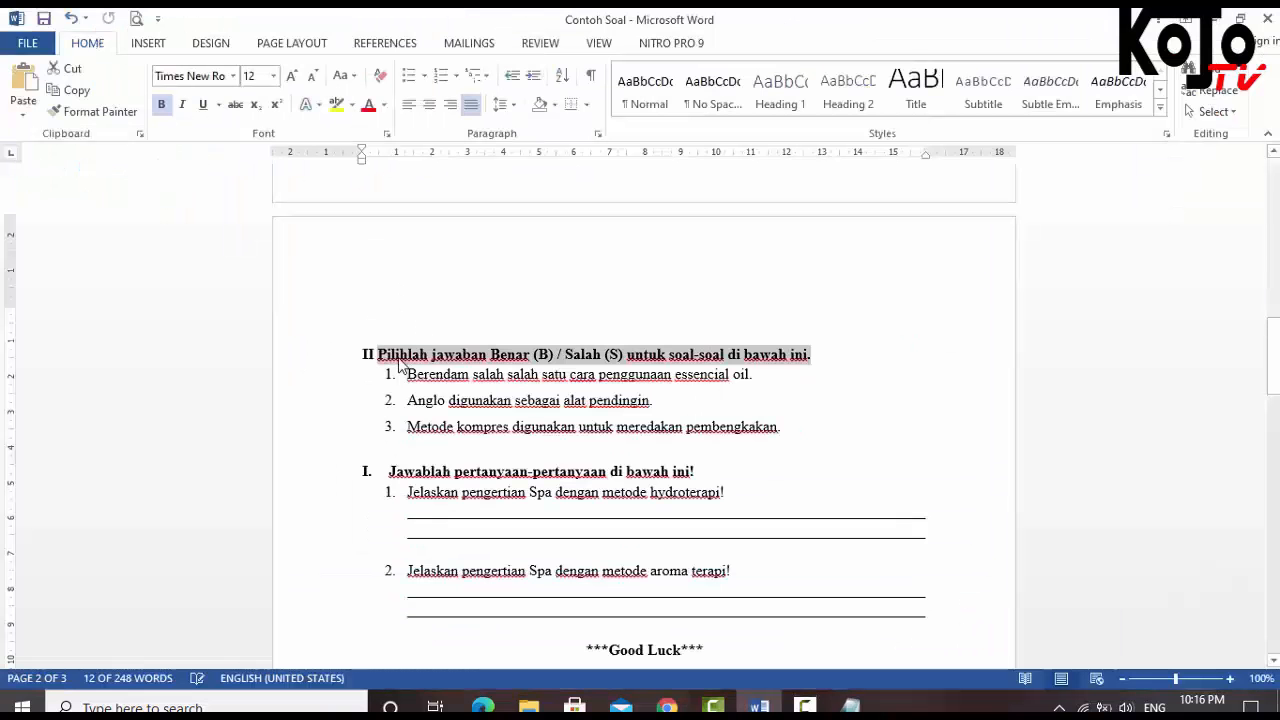
left_click(393, 354)
left_click_drag(360, 354, 817, 354)
key("ctrl+c")
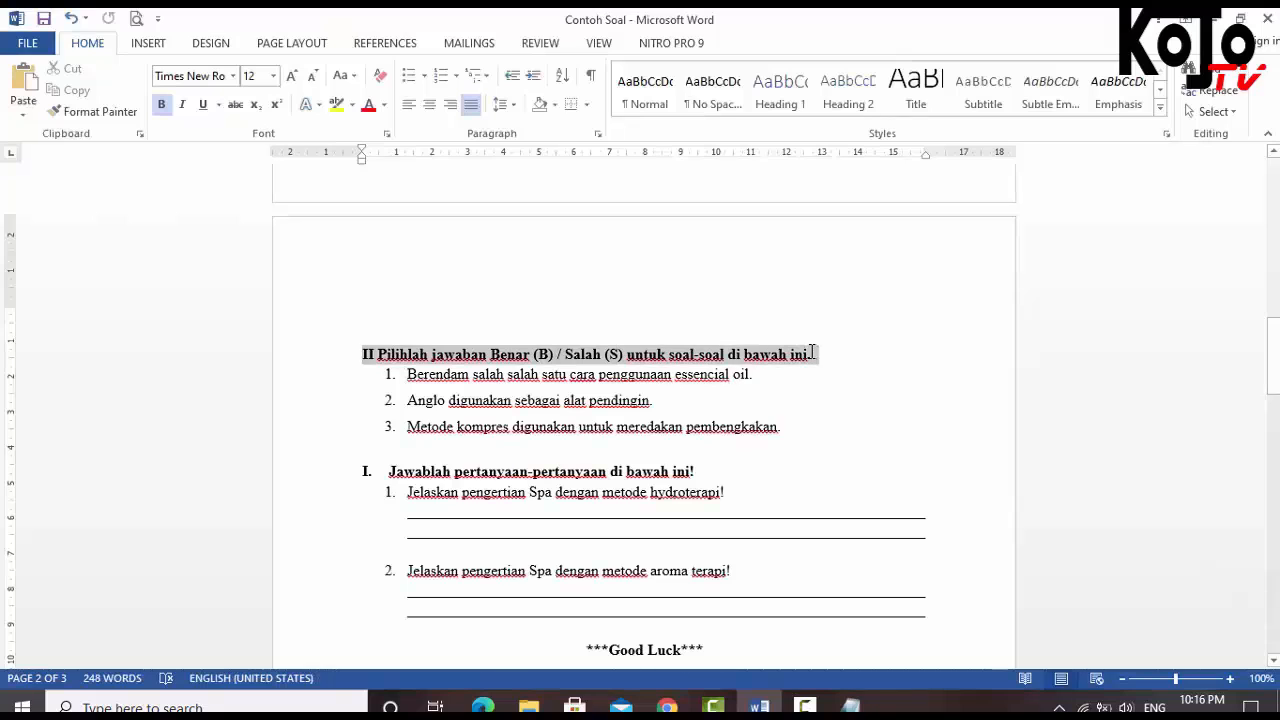
left_click(667, 707)
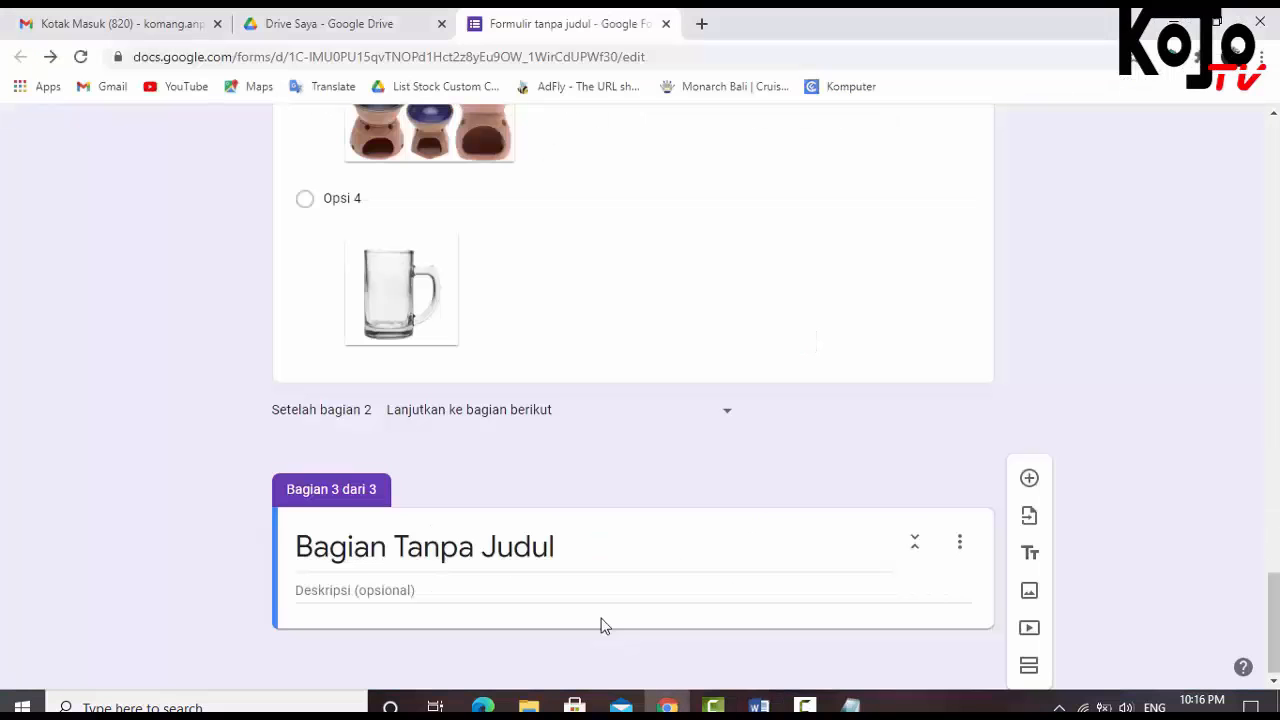
left_click(437, 552)
key("ctrl+v")
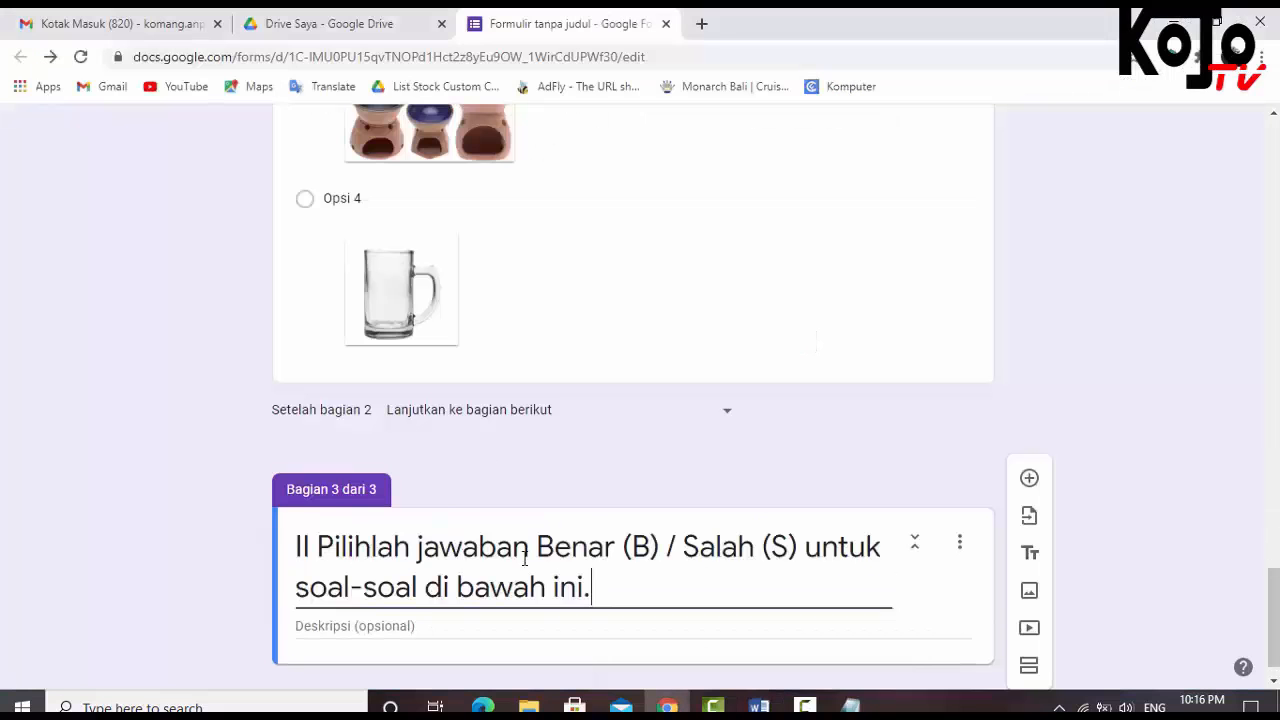
Add a question to section 3 and paste "Berendam salah salah satu cara penggunaan essencial oil." from the Word document as its title without the number
left_click(1029, 470)
left_click_drag(408, 375, 758, 376)
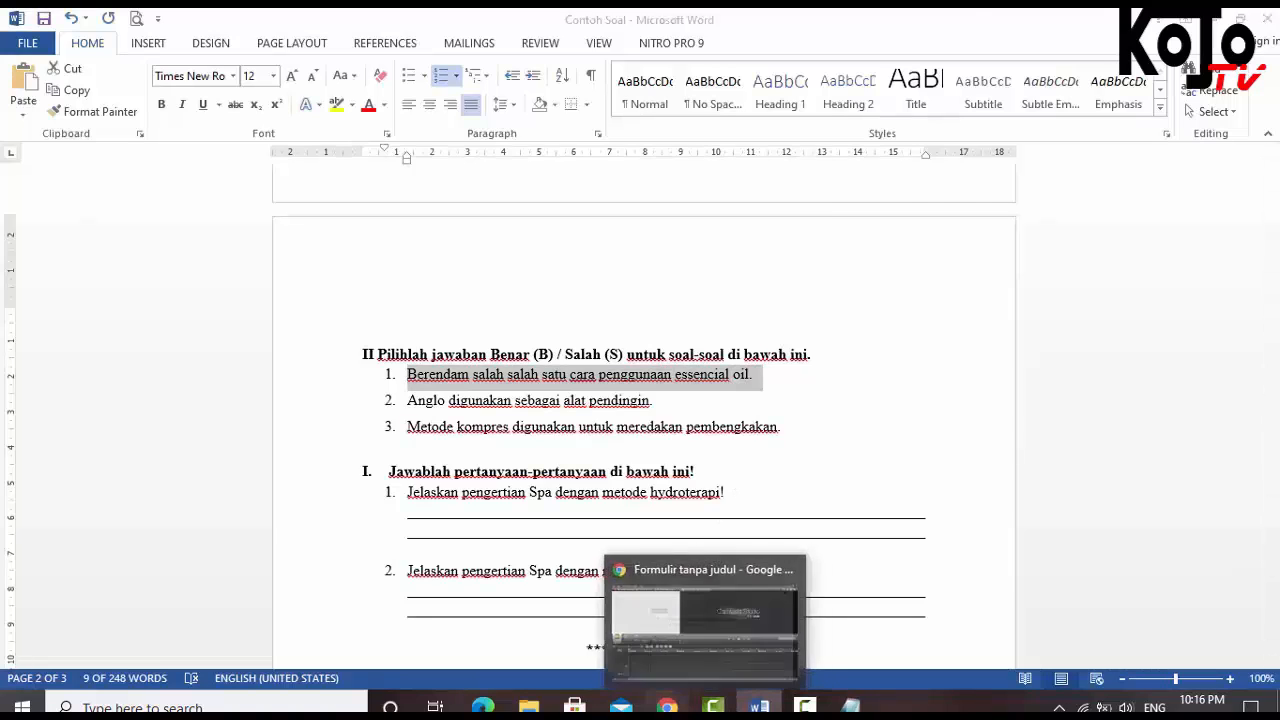
left_click(667, 706)
type("1.\tBerendam salah salah satu cara penggunaan essencial oil.")
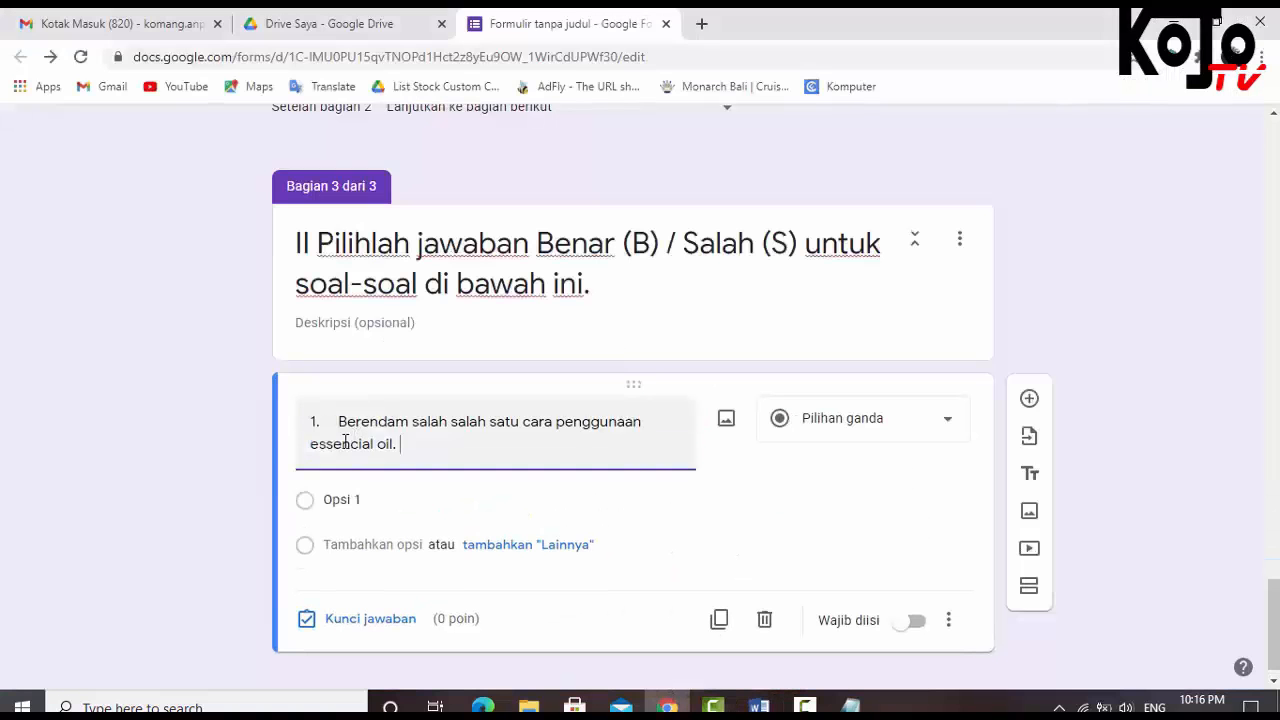
key("BackSpace")
key("BackSpace")
key("BackSpace")
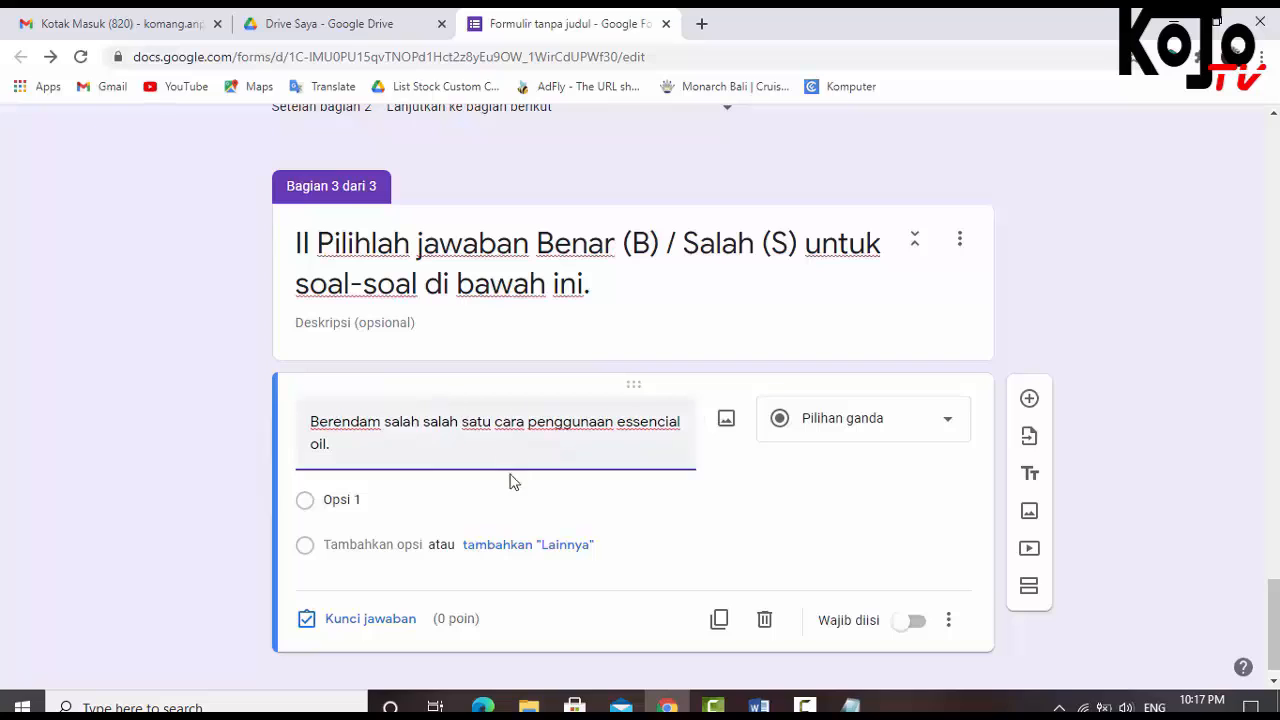
Keep the Berendam question as Pilihan ganda and give it the two answer options BENAR and SALAH
left_click(594, 492)
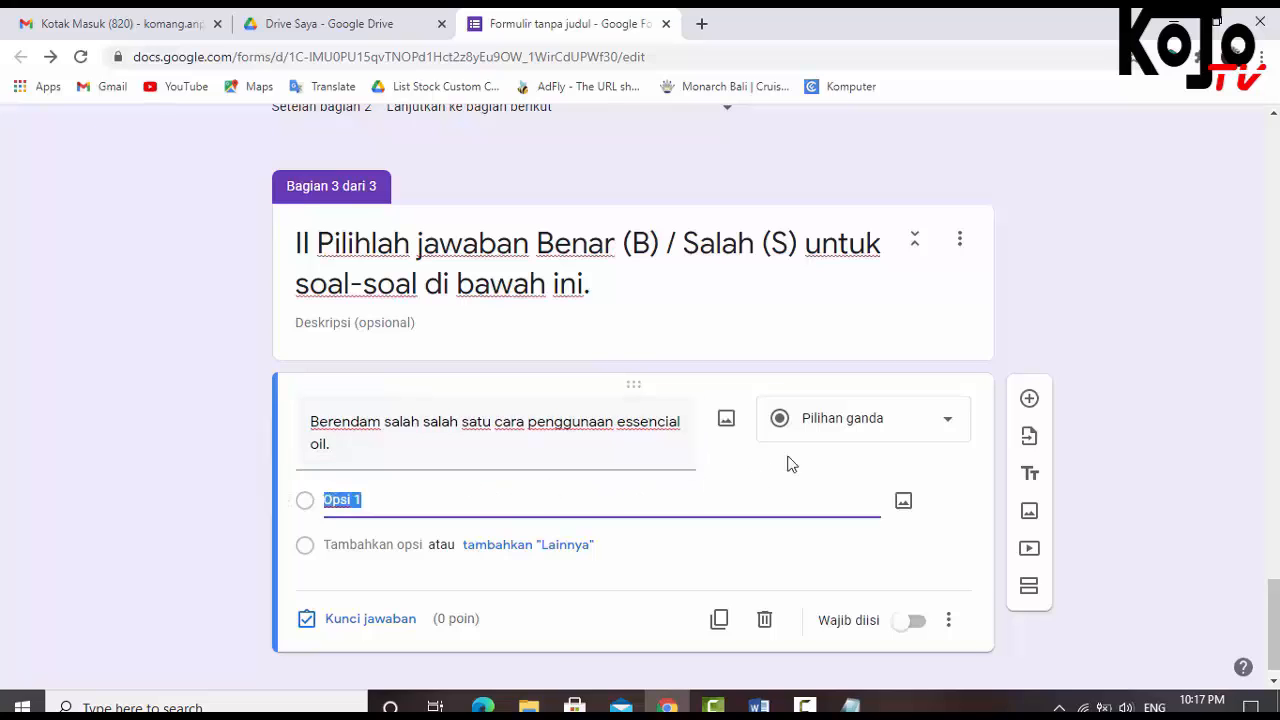
left_click(853, 420)
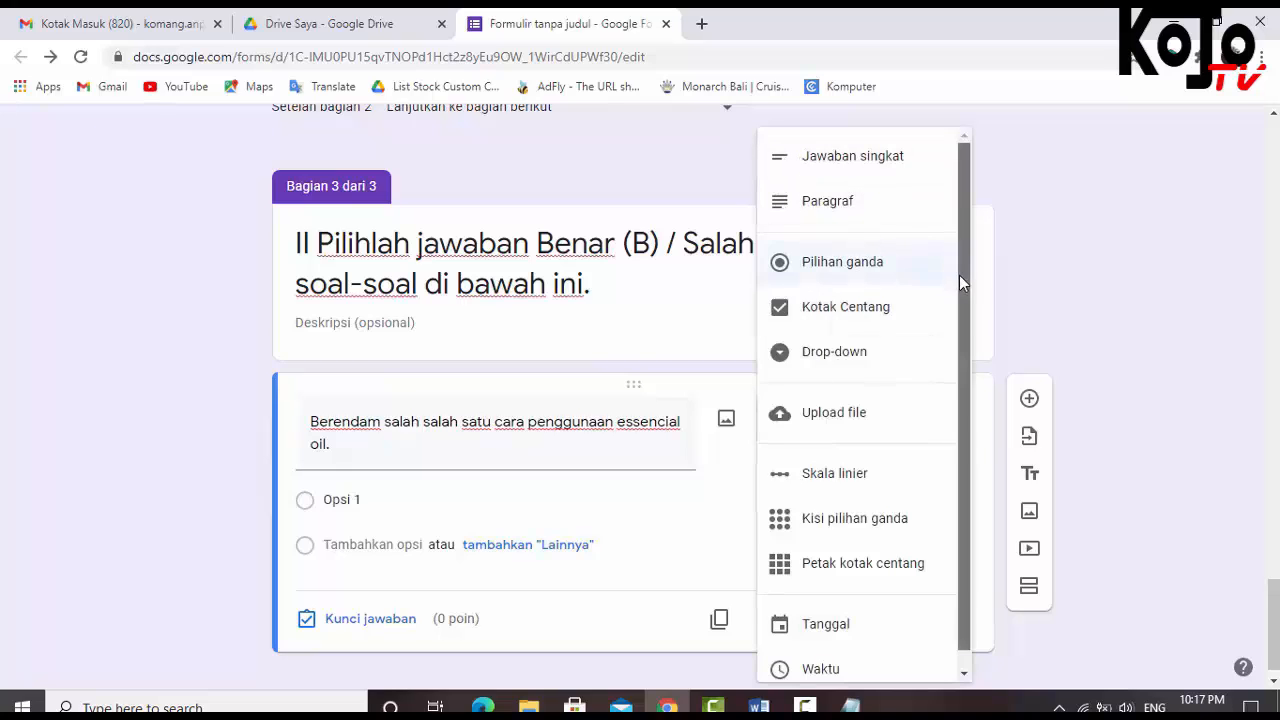
scroll(959, 275, "down", 1)
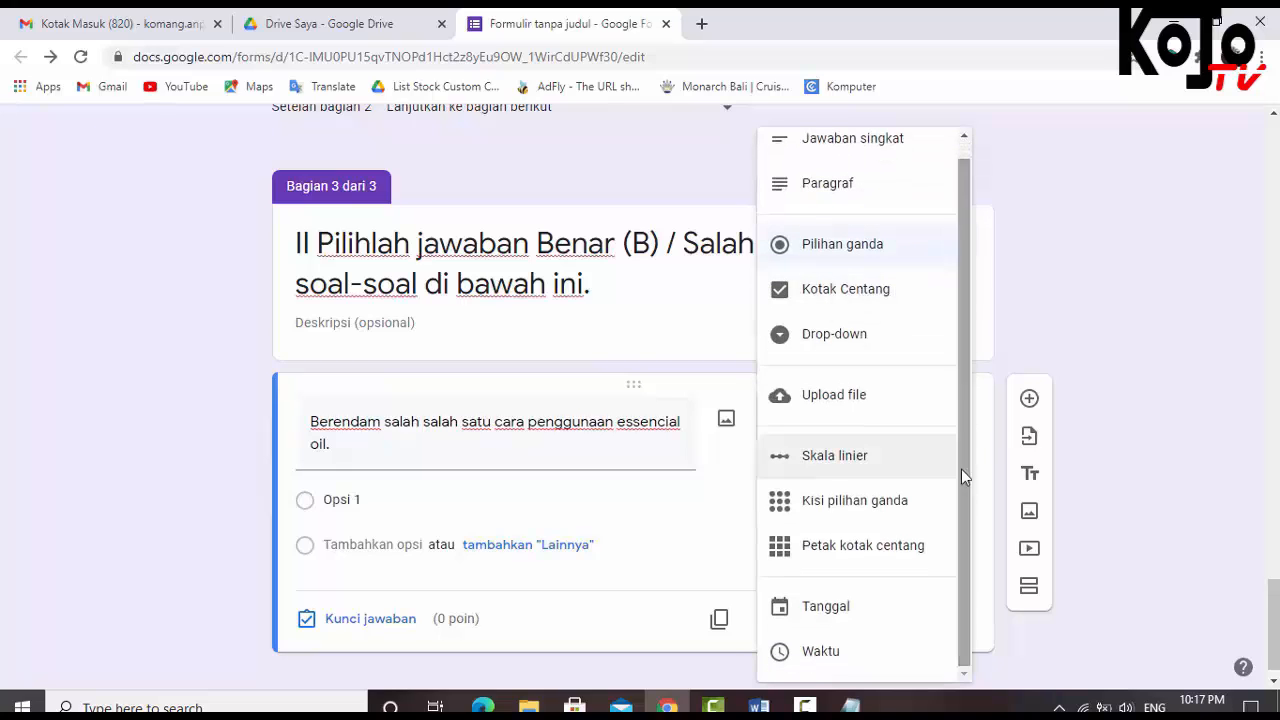
left_click(811, 252)
left_click(466, 494)
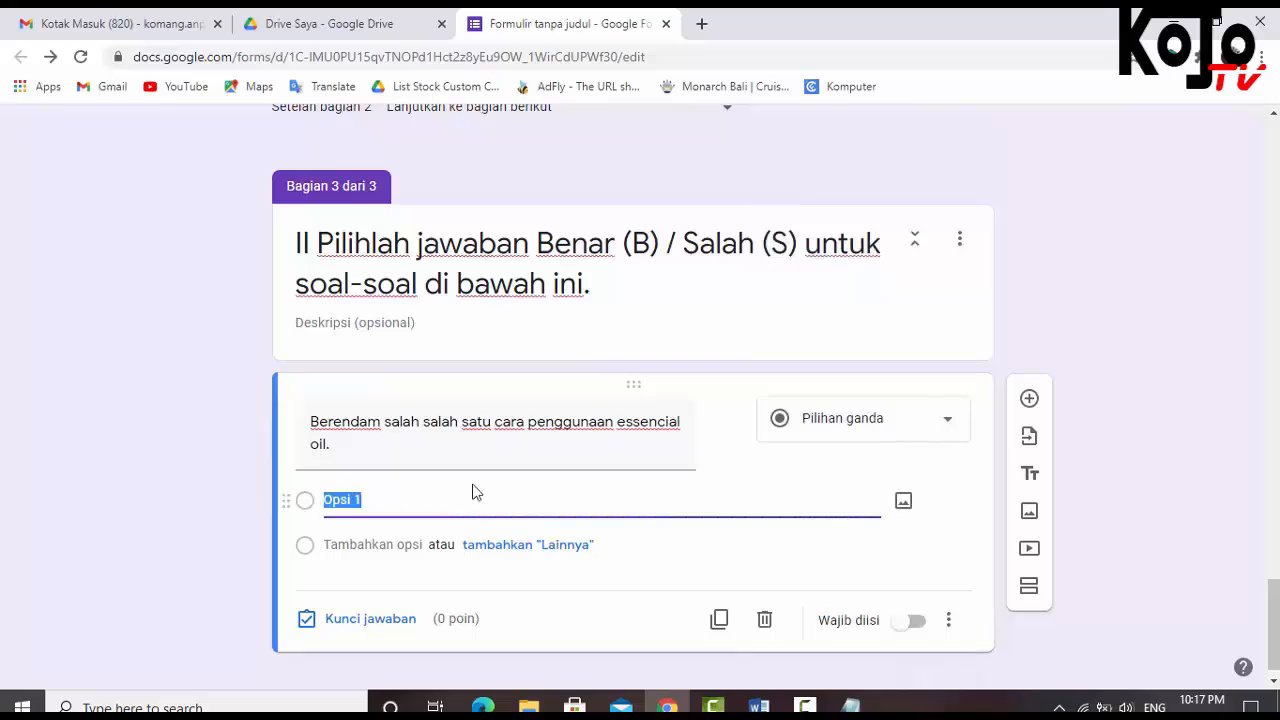
type("BENAR")
left_click(372, 545)
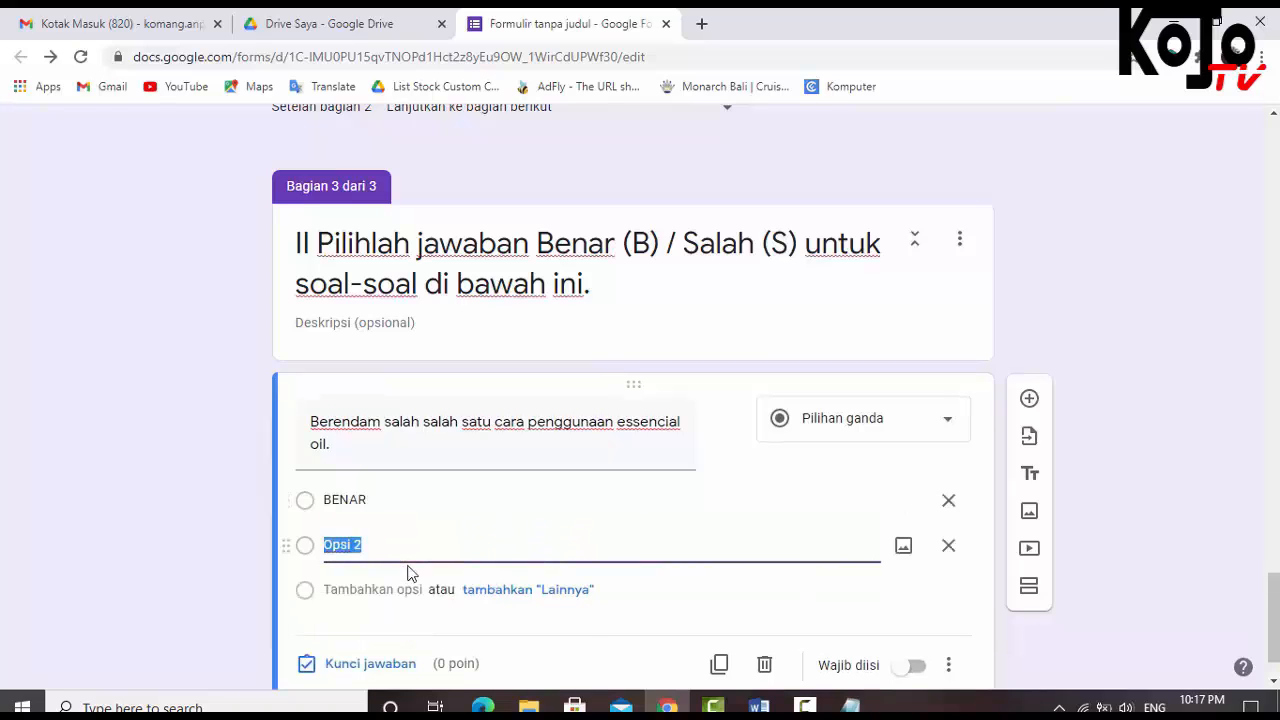
type("SALAH")
scroll(386, 606, "down", 1)
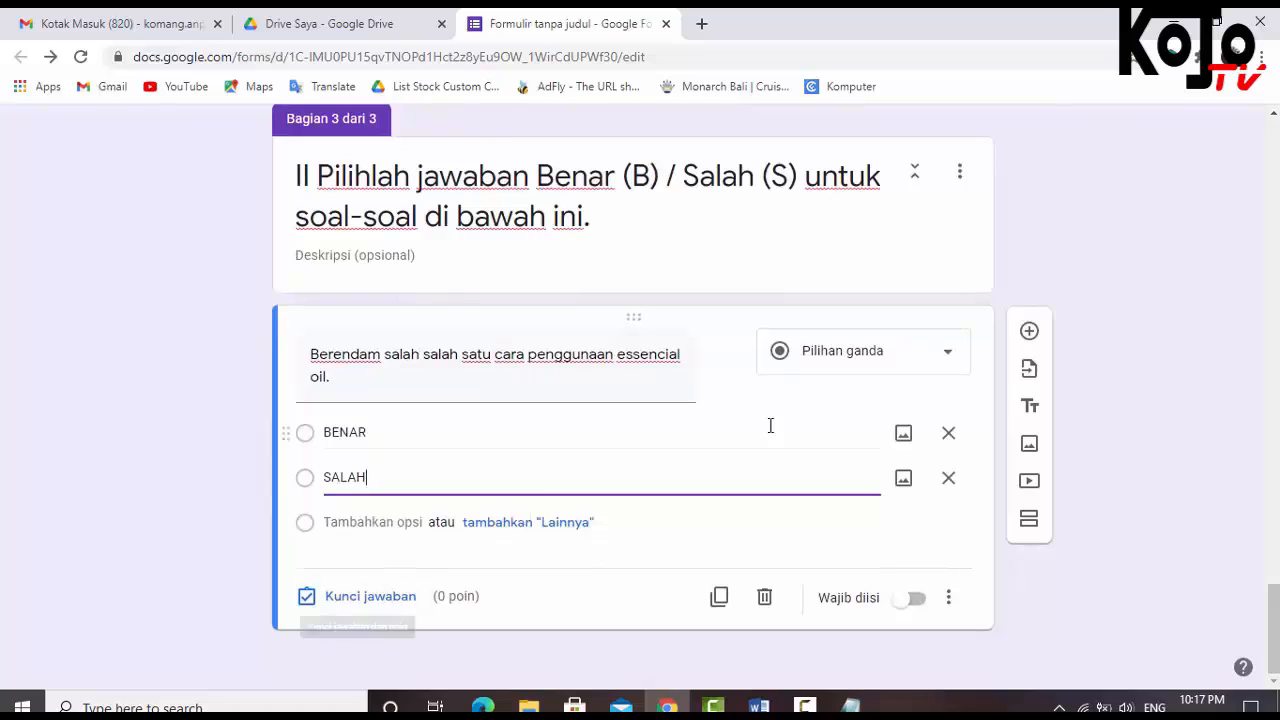
Set the Berendam question's answer key to BENAR, worth 50 points
left_click(368, 600)
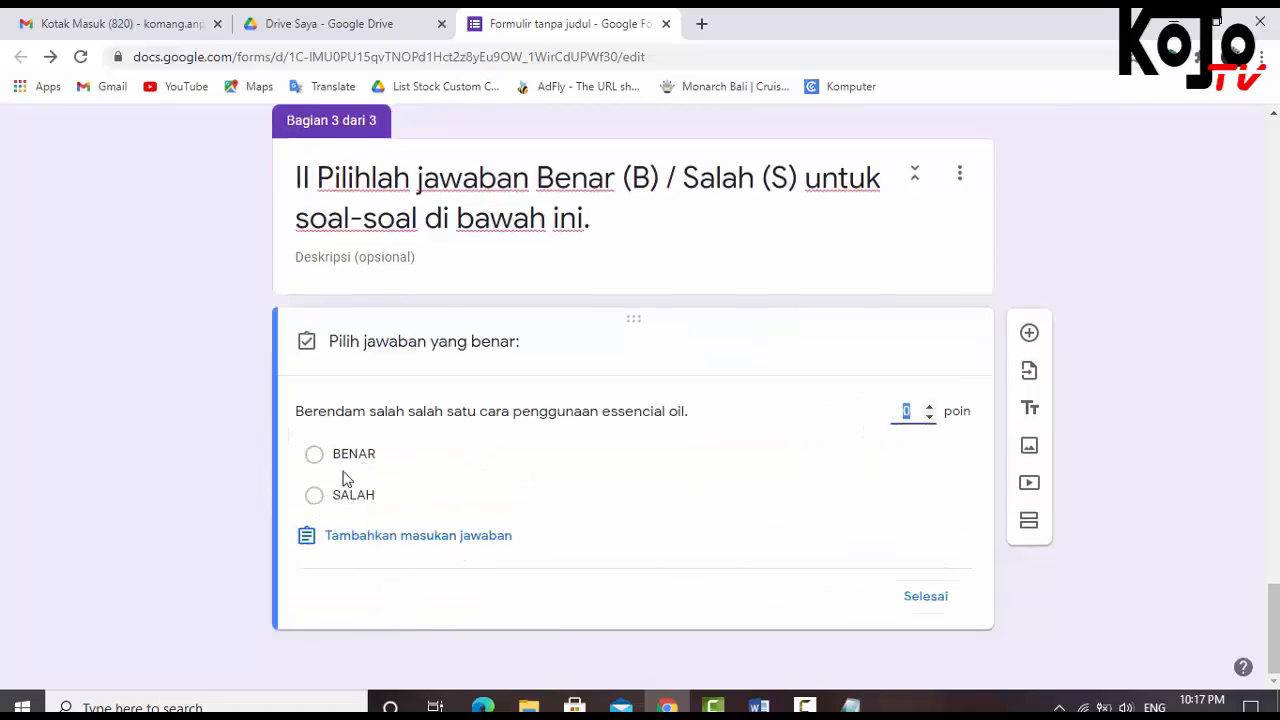
left_click(316, 458)
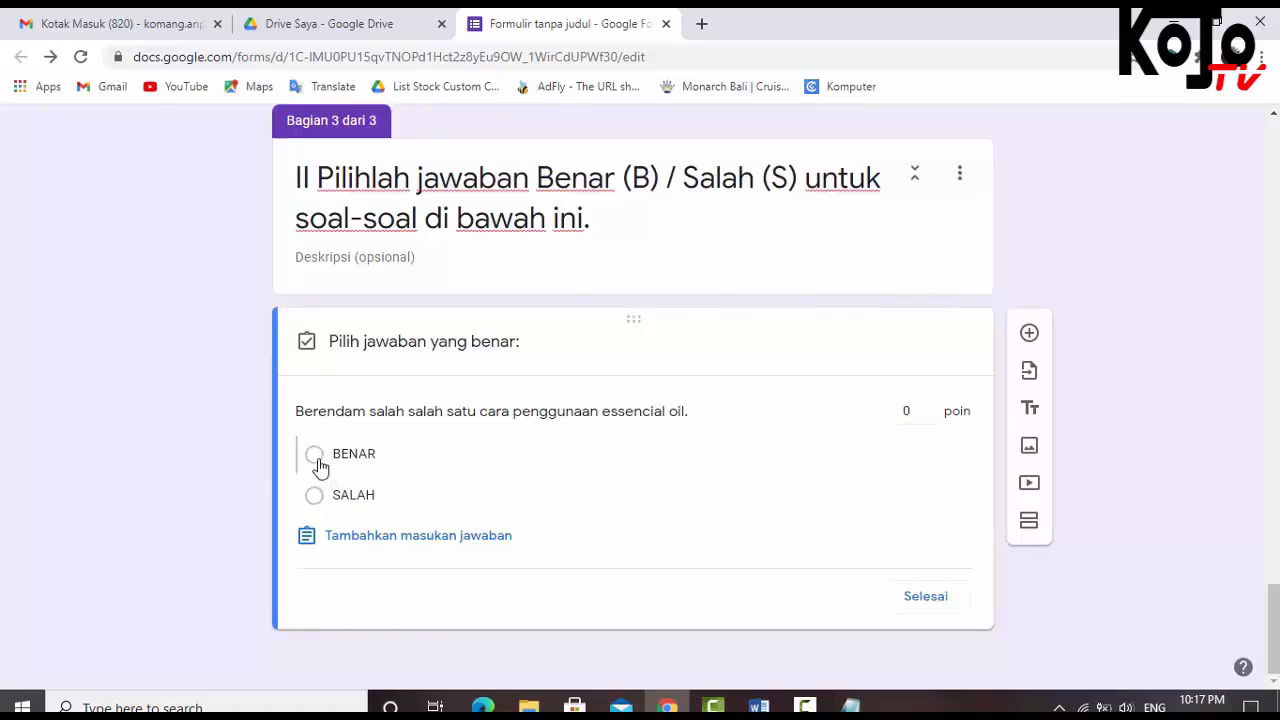
left_click(914, 418)
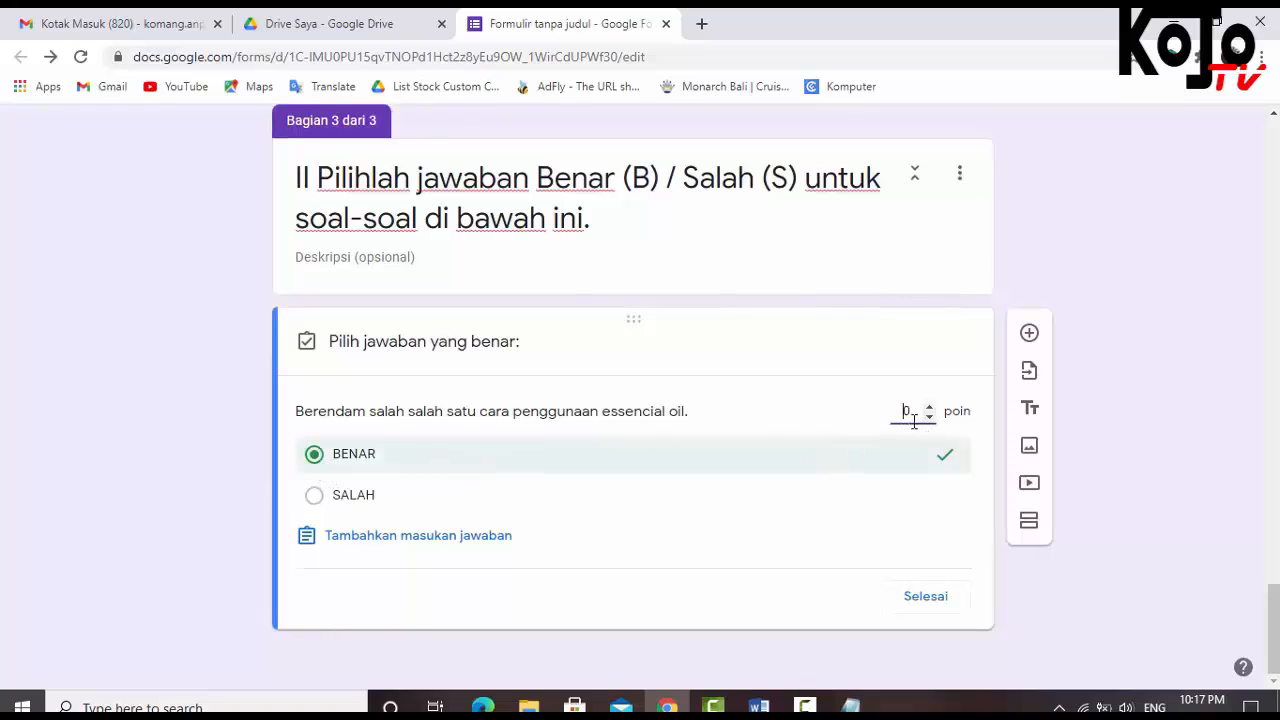
type("5")
left_click(926, 597)
Add a question after it and paste "Anglo digunakan sebagai alat pendingin." from the Word document as its title without the number
left_click(1029, 332)
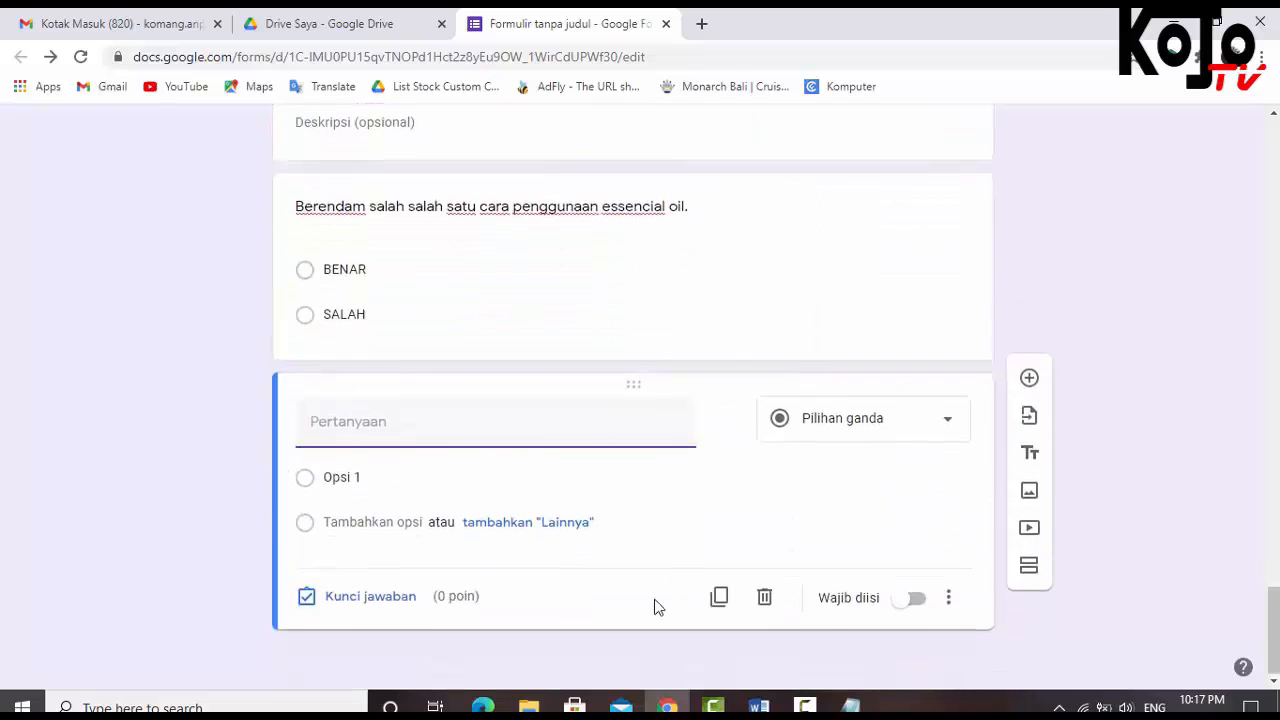
left_click(757, 706)
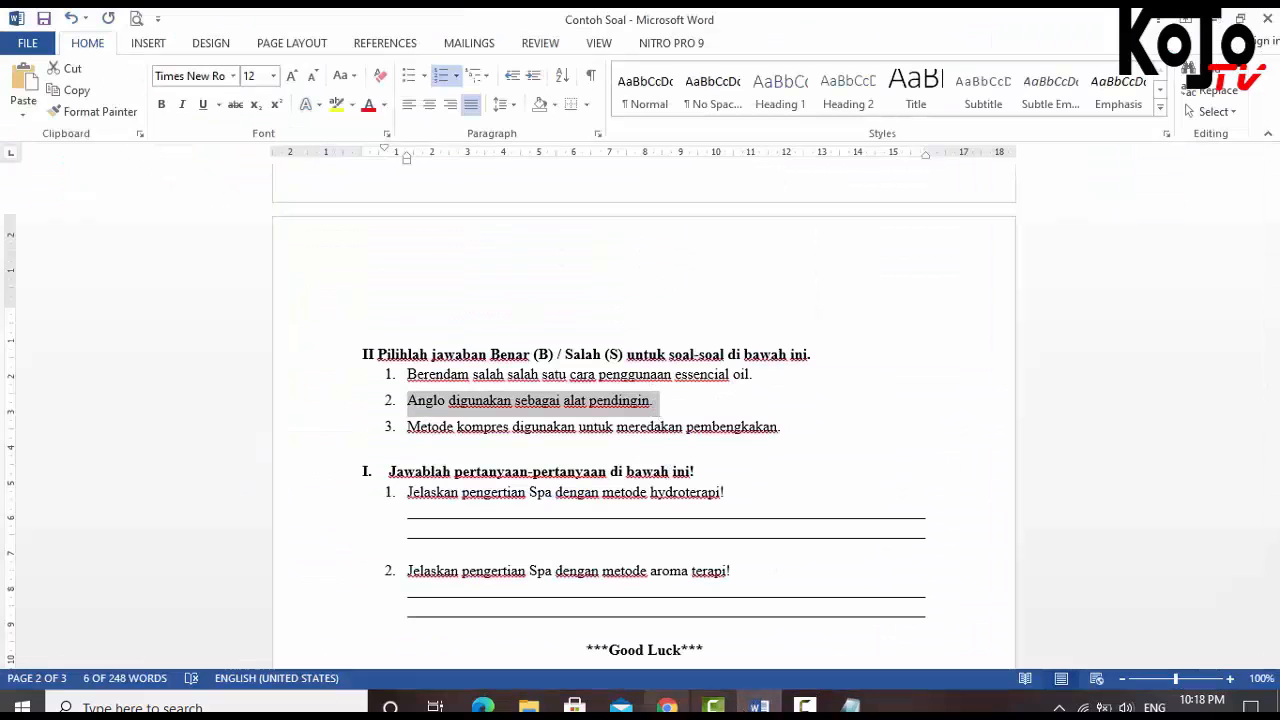
left_click(667, 706)
left_click(371, 428)
type("2.\tAnglo digunakan sebagai alat pendingin.")
left_click(338, 421)
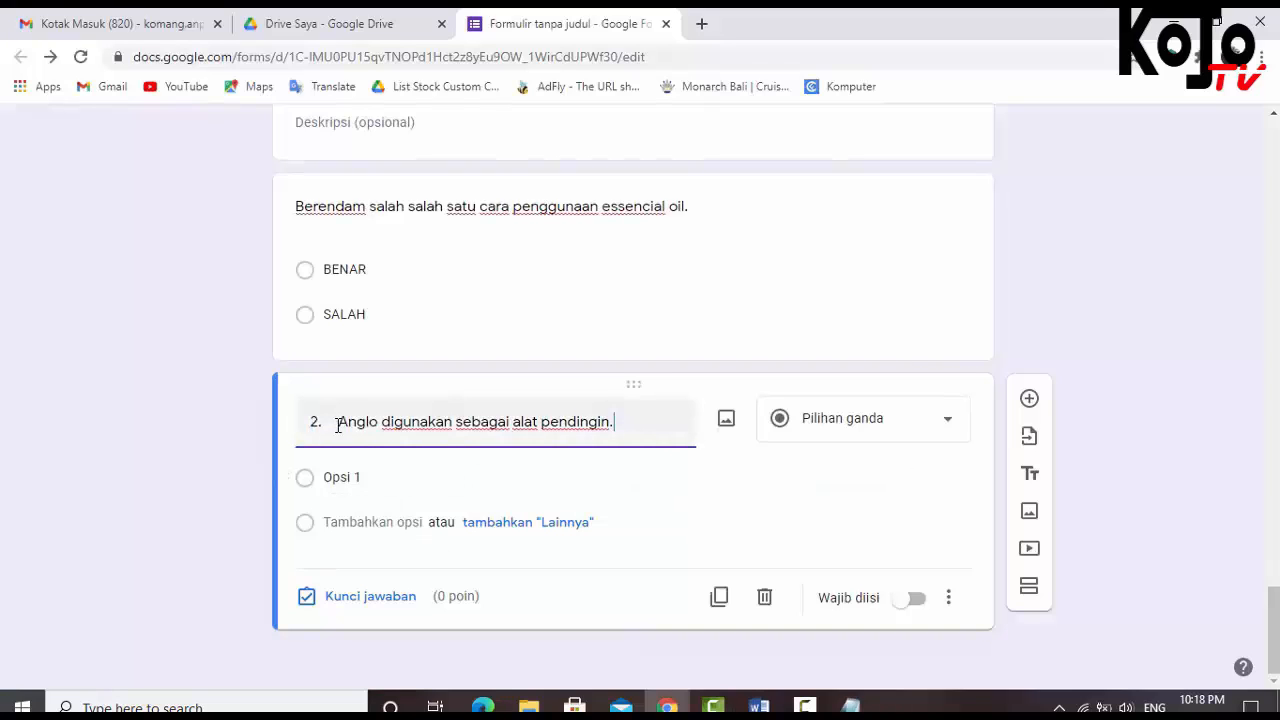
key("BackSpace")
key("BackSpace")
key("BackSpace")
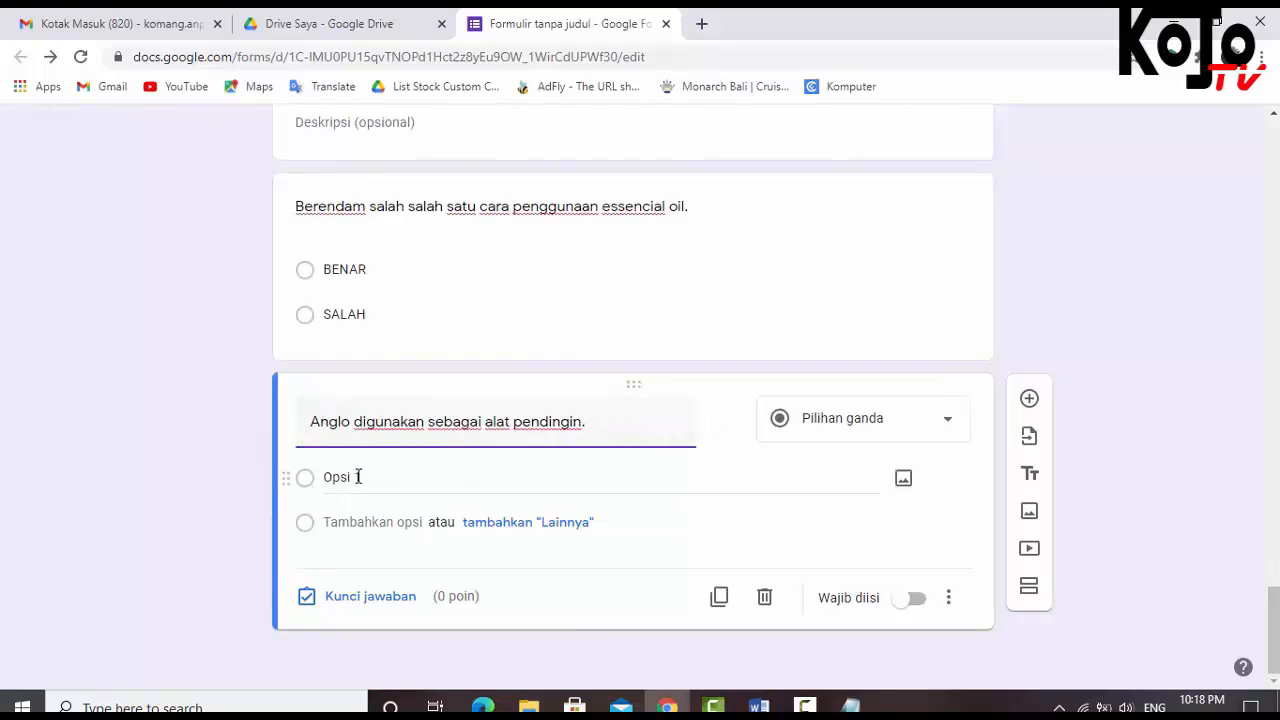
Give the Anglo question the options BENAR and SALAH, and set SALAH as the correct answer worth 50 points
left_click(358, 477)
type("BENAR SALAH")
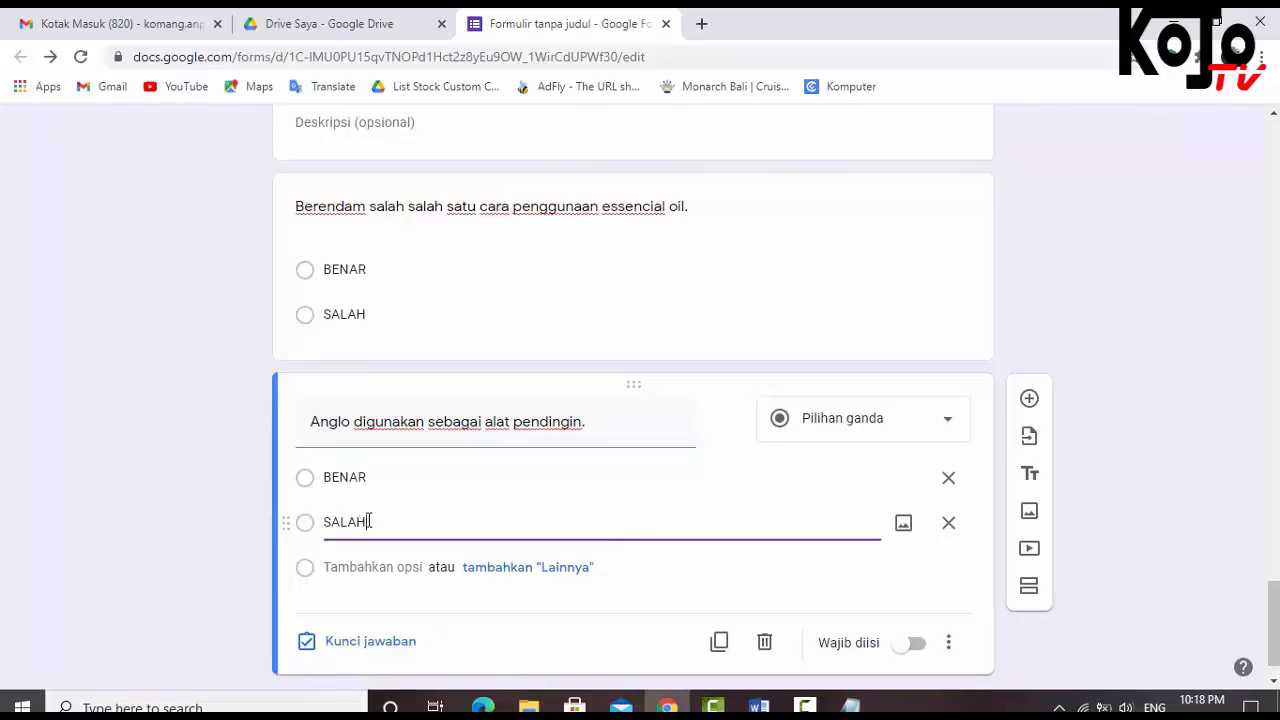
left_click(364, 641)
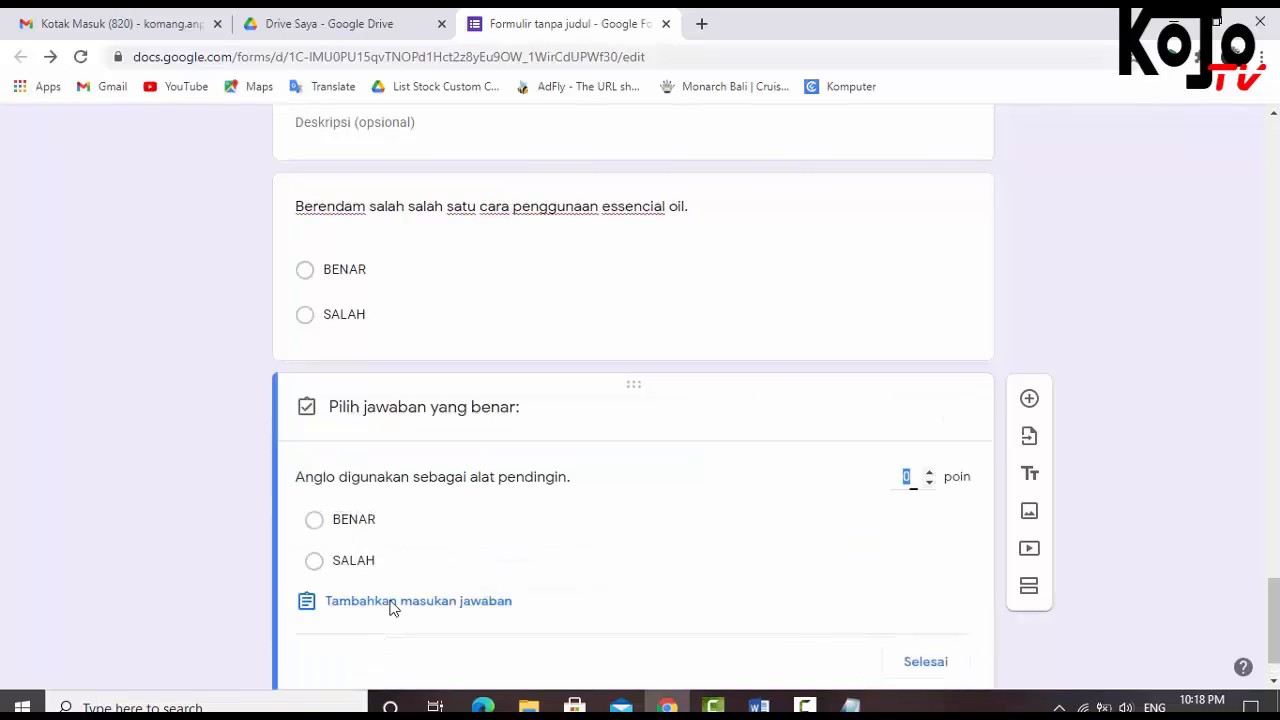
left_click(314, 561)
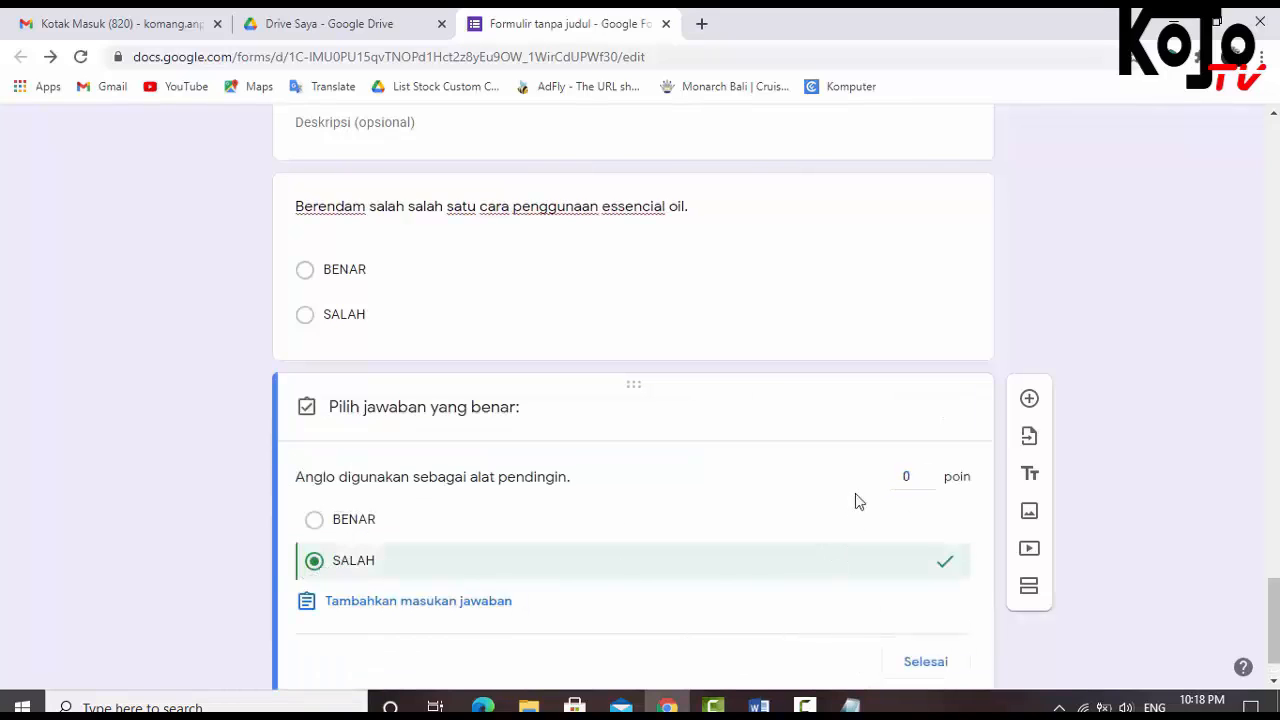
left_click(900, 476)
type("5")
left_click(925, 661)
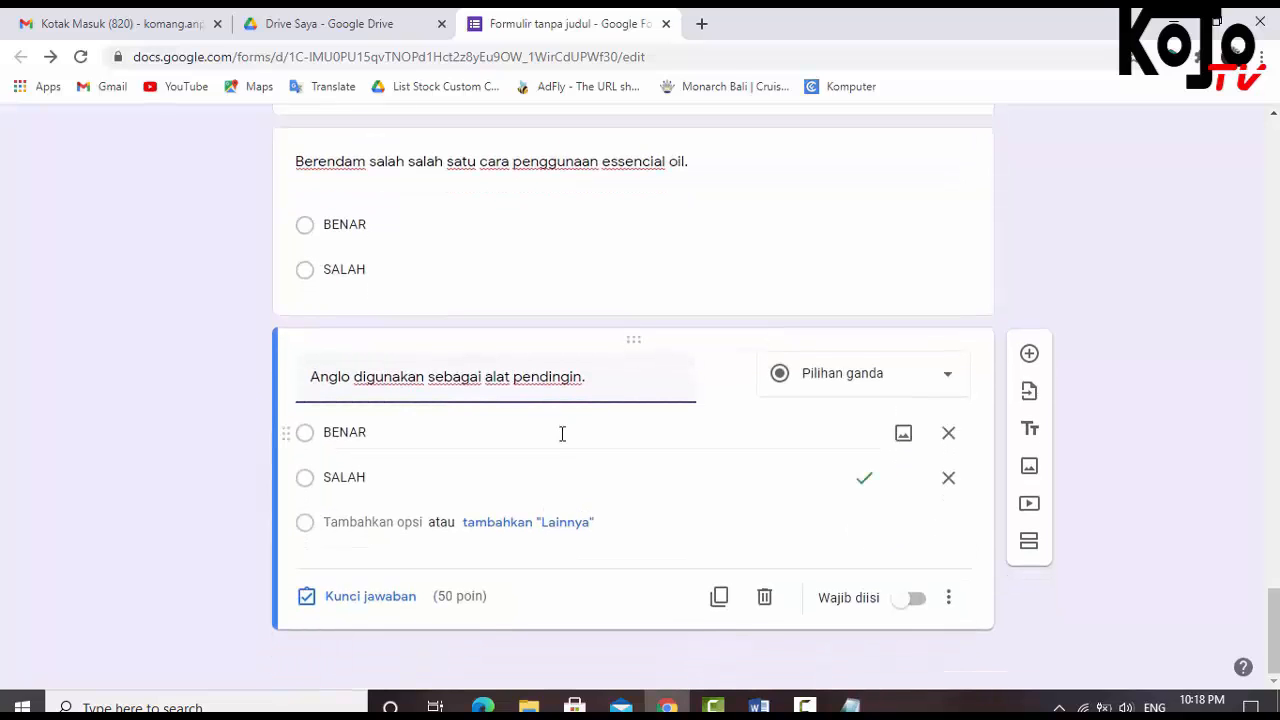
Add a Paragraf question after the Anglo question, titled "Jelaskan pengertian Spa dengan metode hydroterapi!" copied from the Word document without its number
scroll(827, 520, "up", 3)
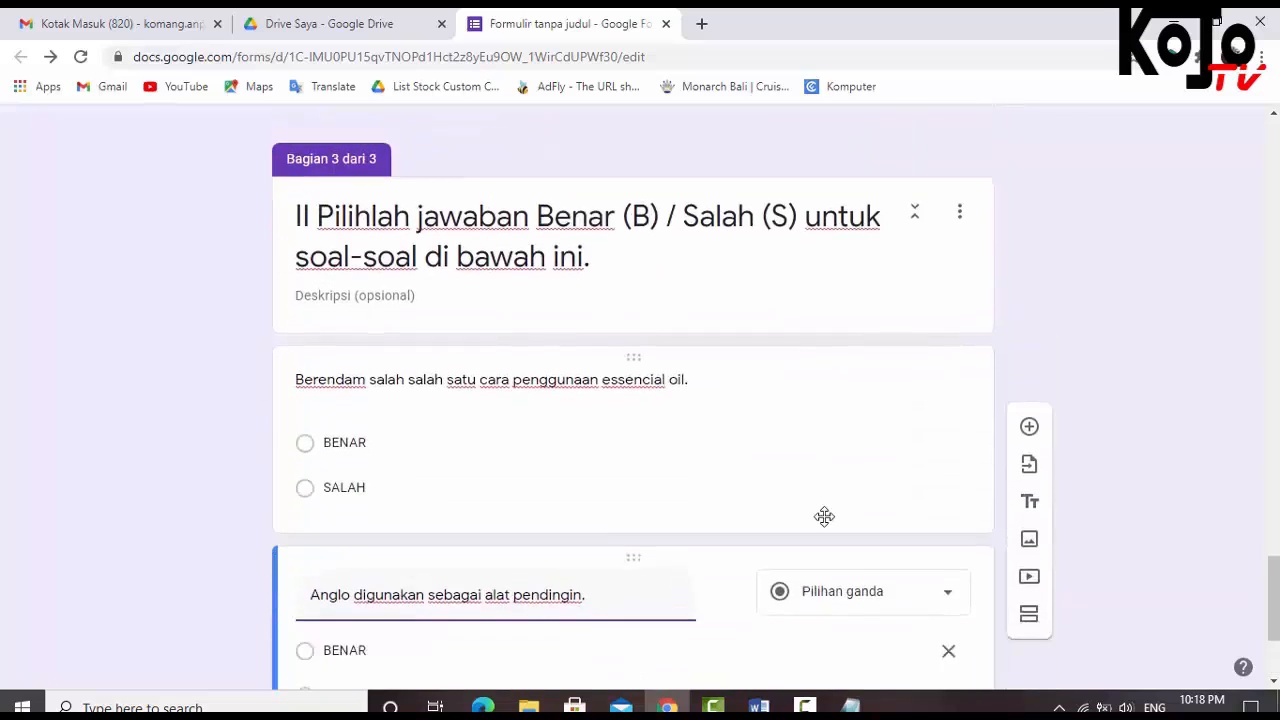
scroll(825, 517, "down", 3)
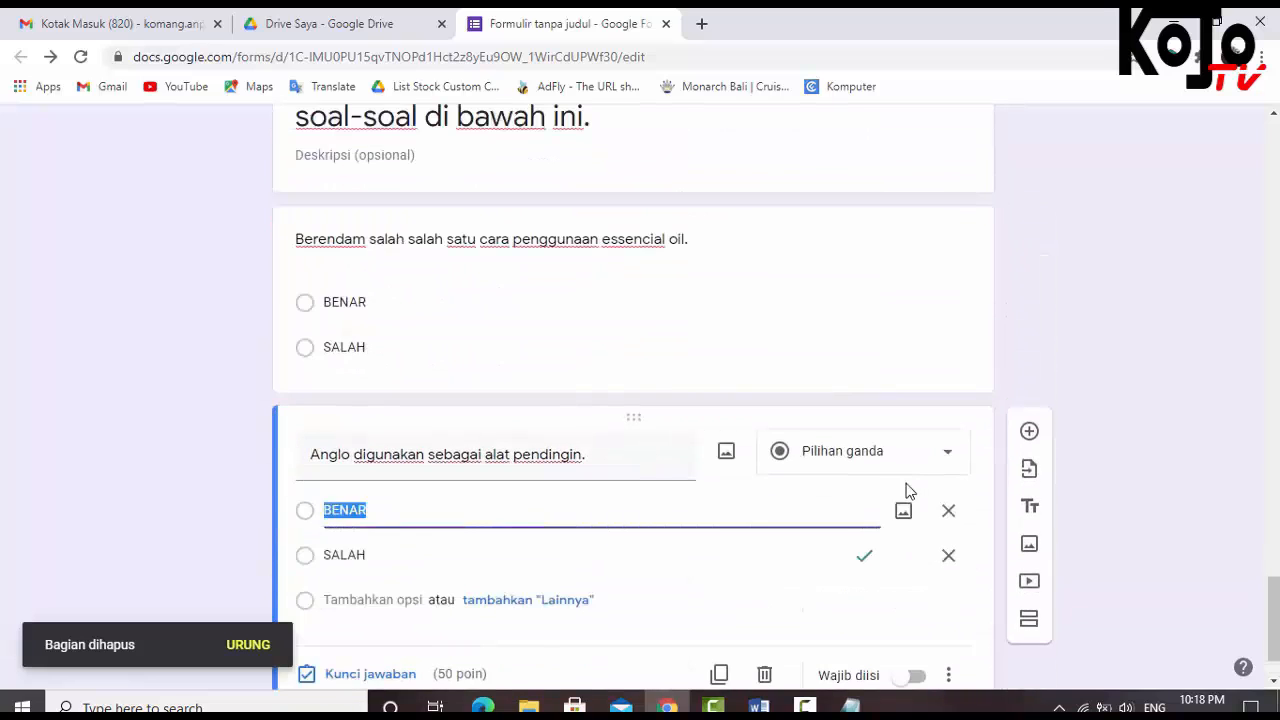
scroll(882, 500, "down", 1)
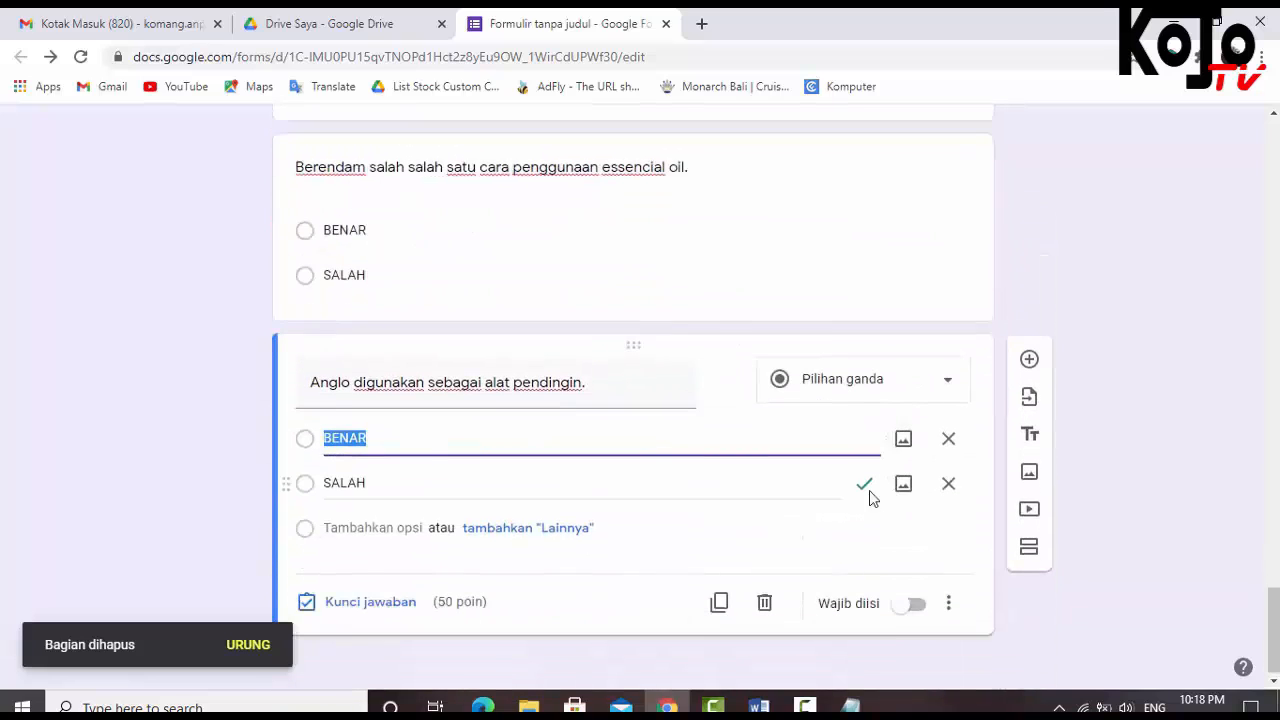
left_click(1029, 356)
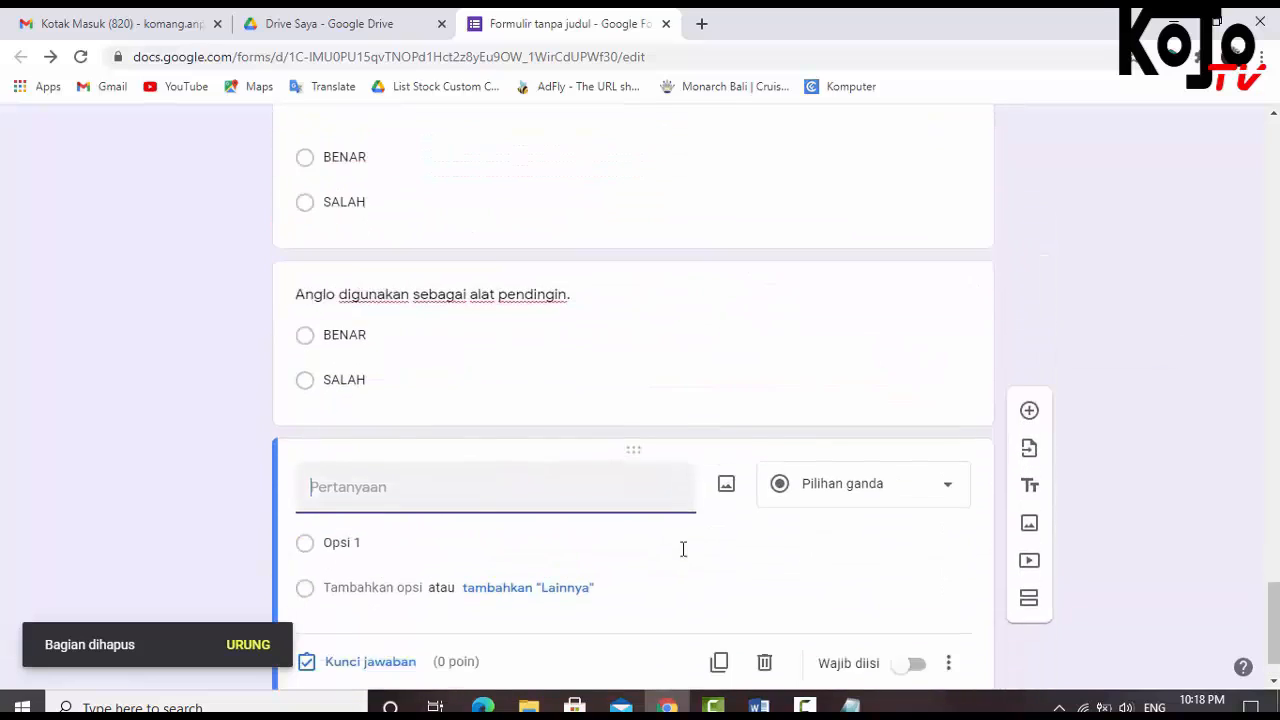
left_click(759, 707)
triple_click(443, 425)
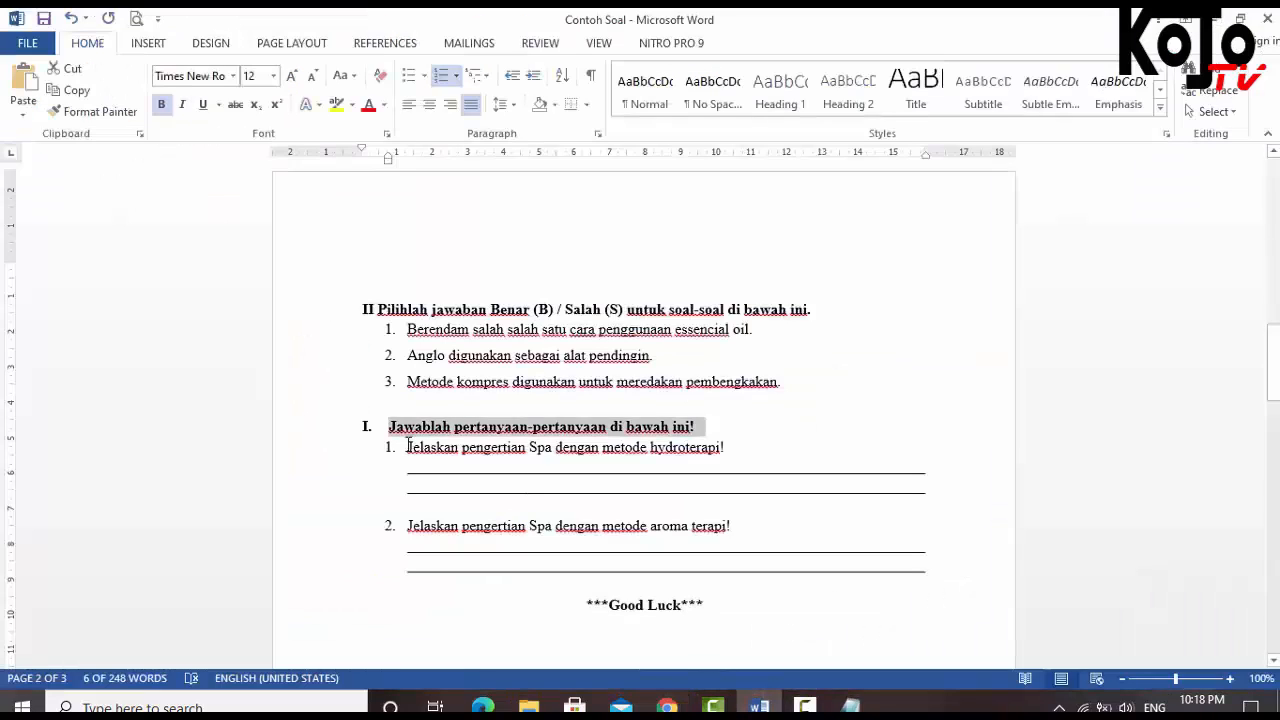
left_click_drag(407, 446, 724, 447)
key("ctrl+c")
key("alt+Tab")
key("ctrl+v")
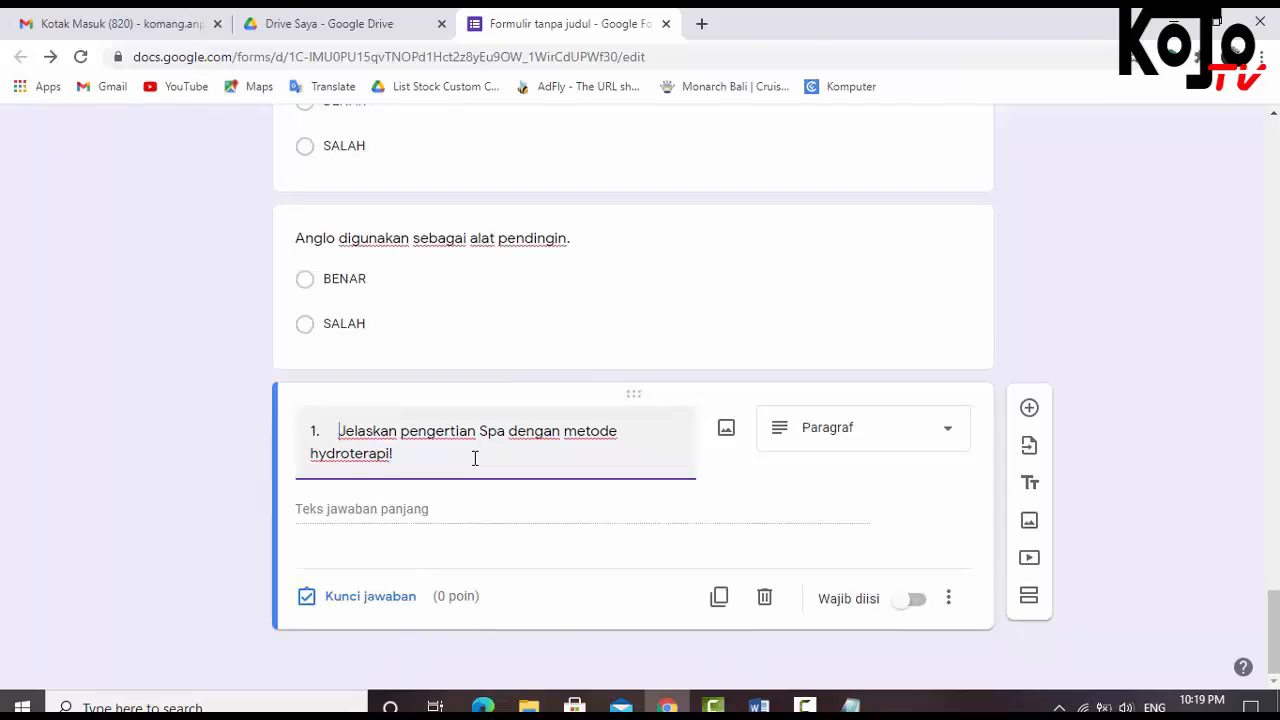
key("BackSpace")
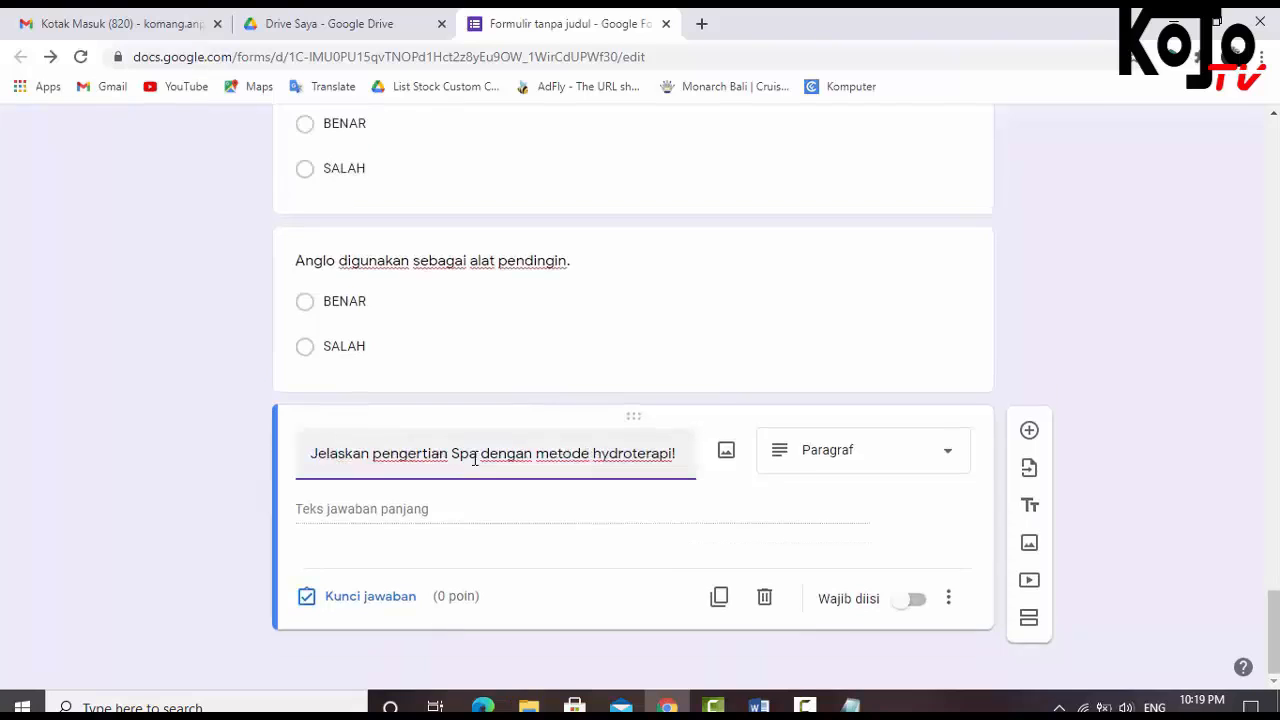
left_click(820, 455)
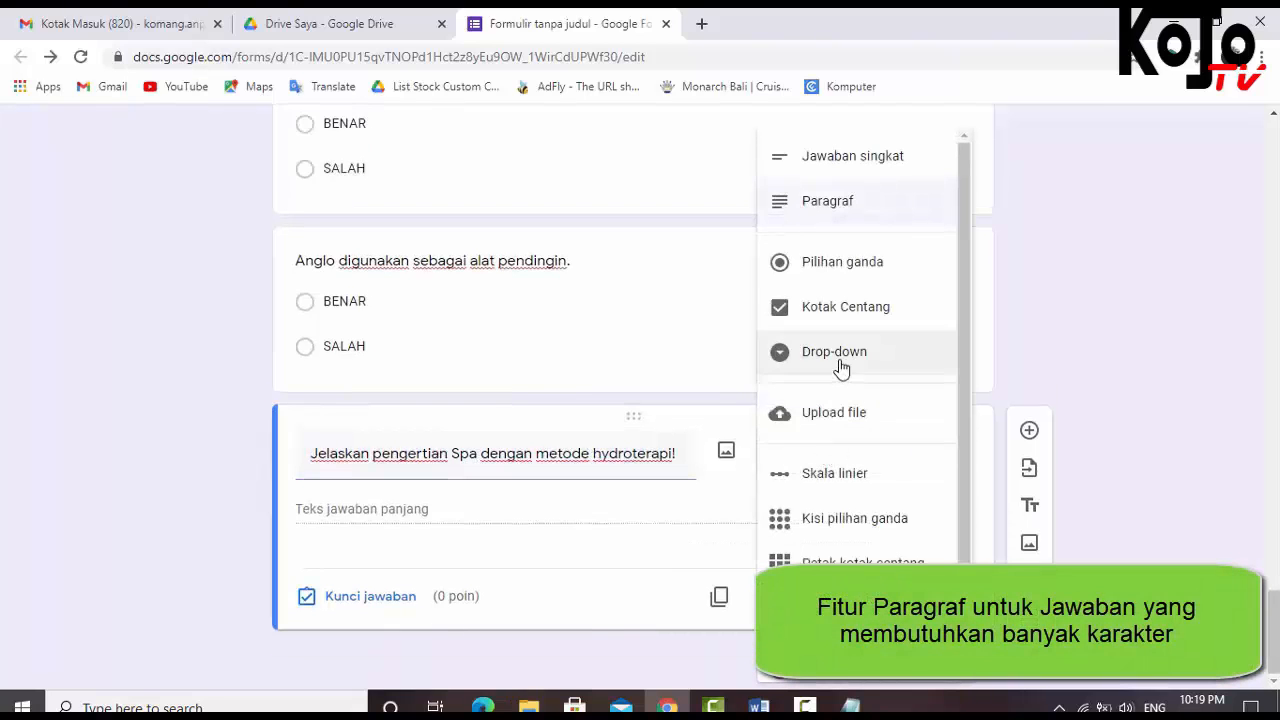
left_click(828, 203)
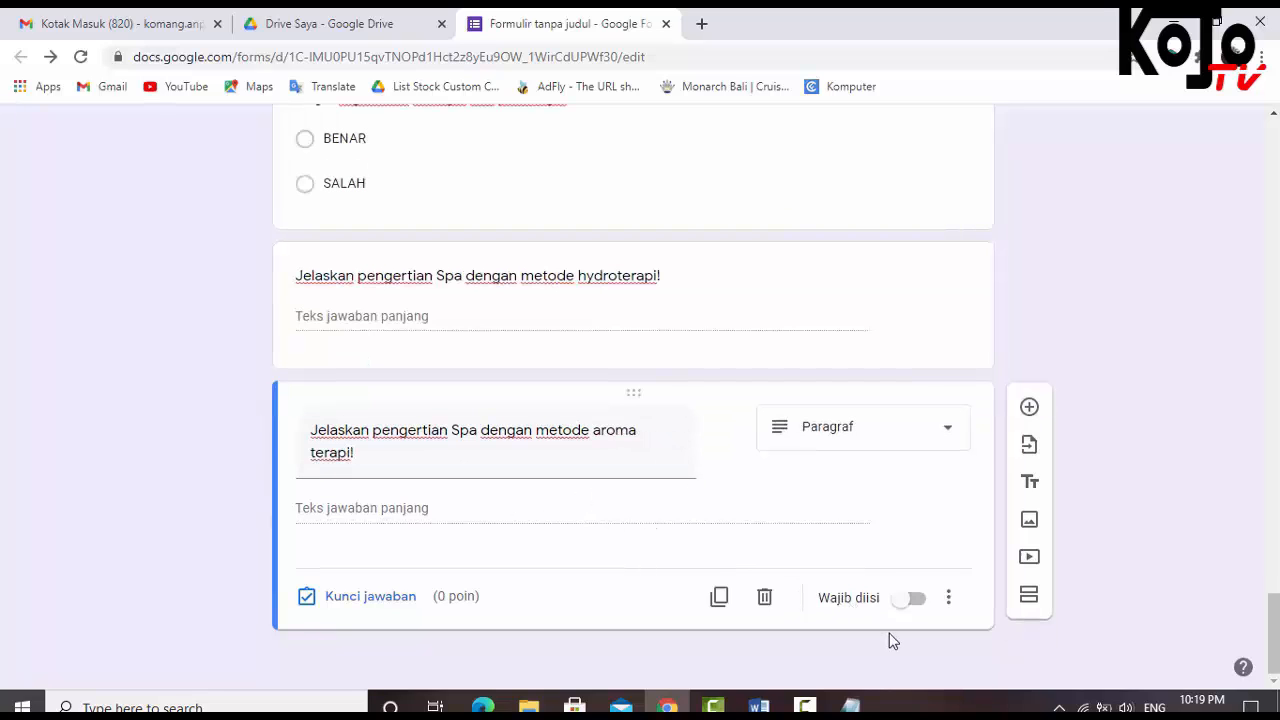
Preview the finished form and check its title, description and the student detail fields on the first page
scroll(893, 641, "up", 20)
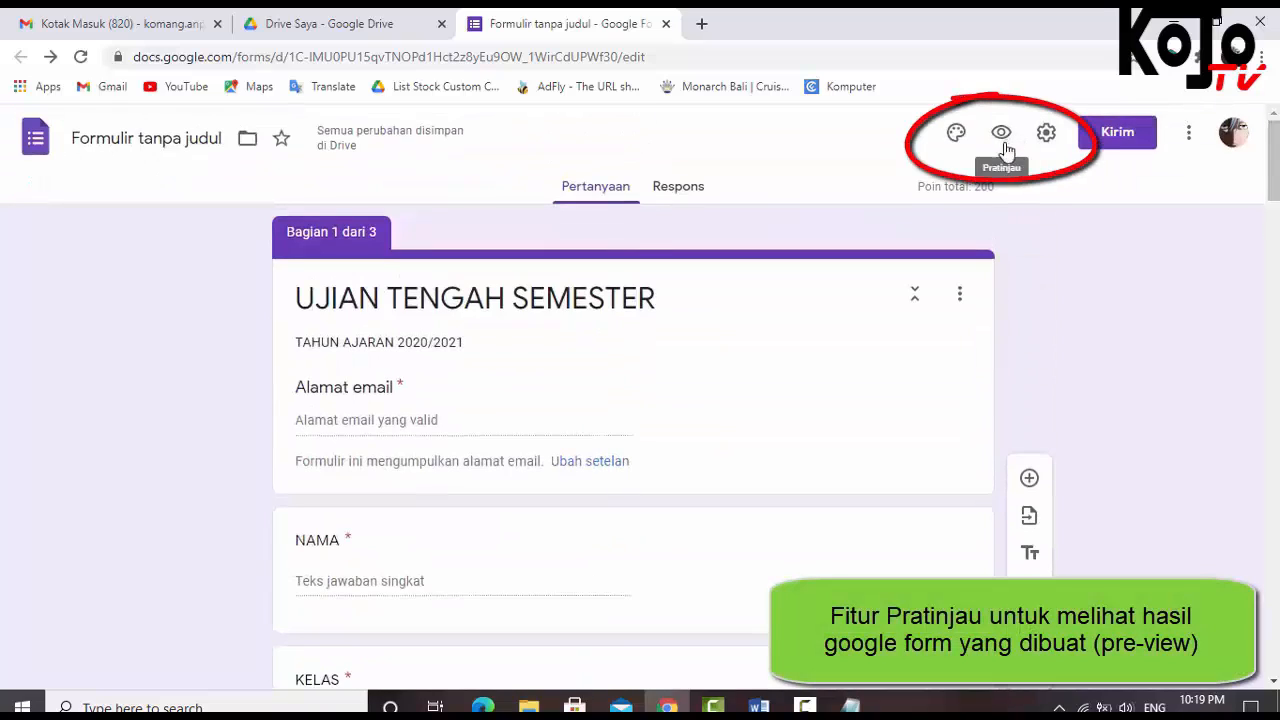
left_click(1001, 134)
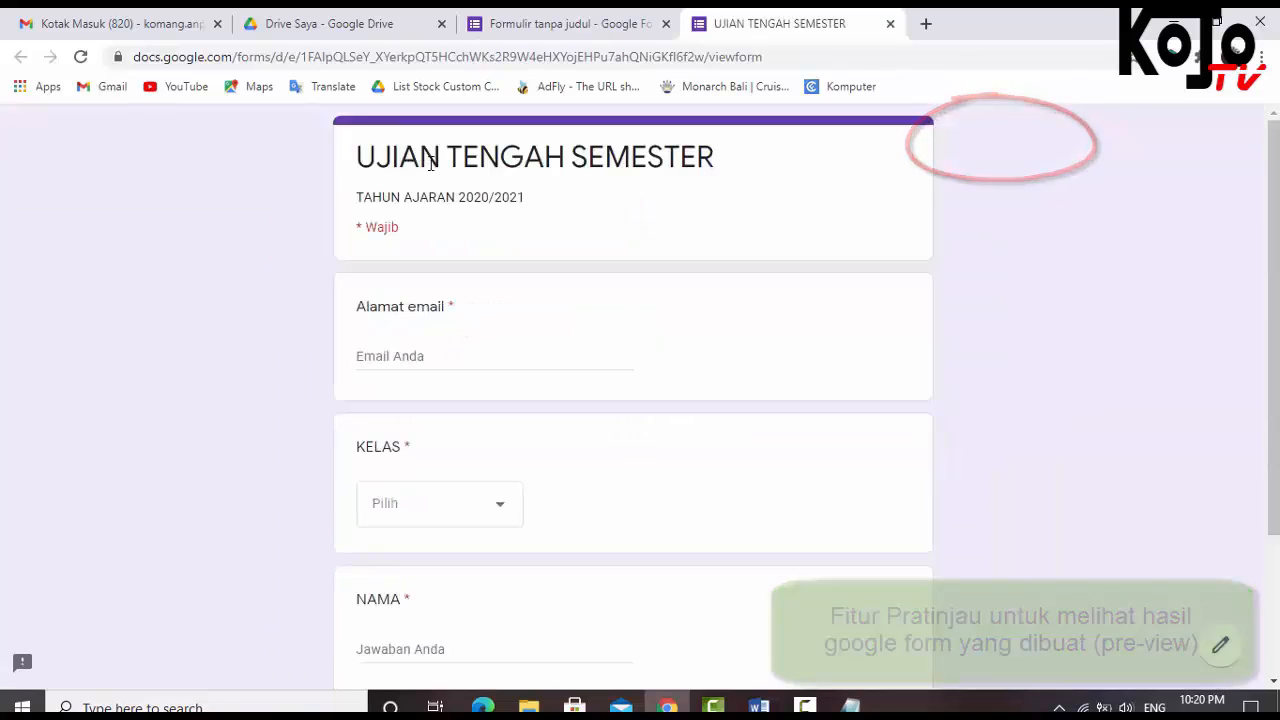
triple_click(392, 200)
left_click(458, 218)
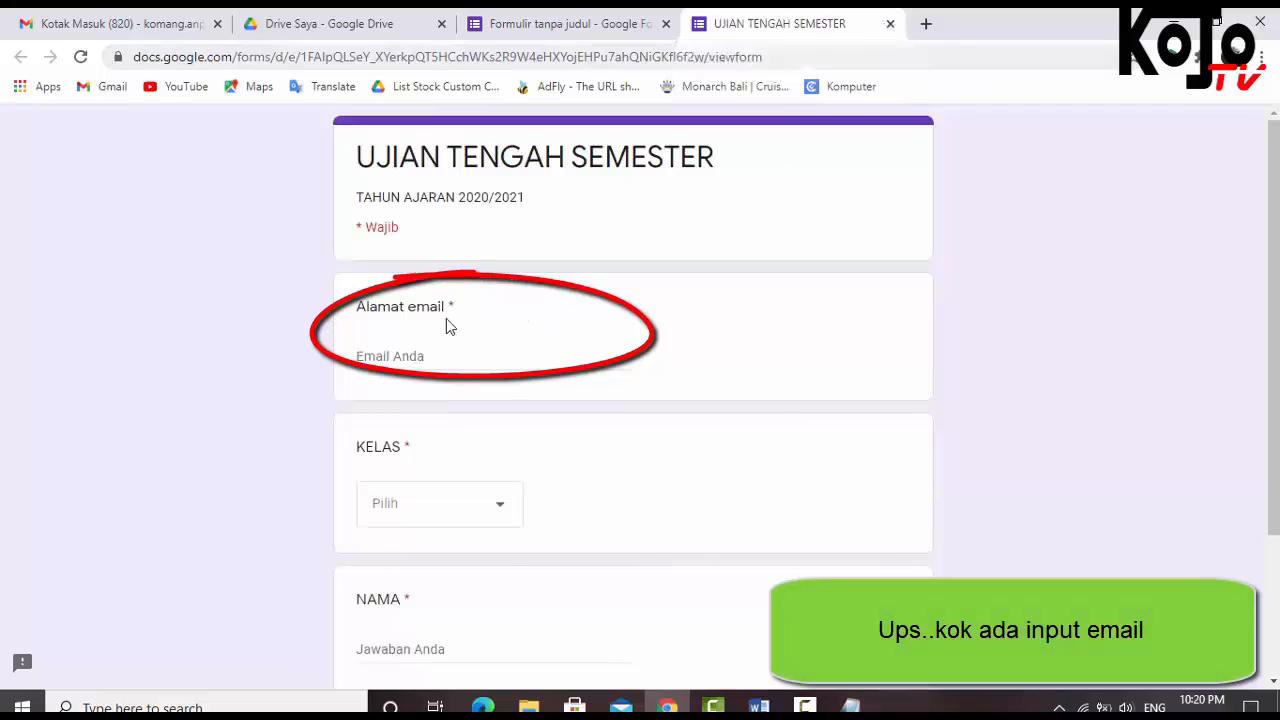
Return to the form editor and turn off Kumpulkan alamat email in the general settings
left_click(595, 22)
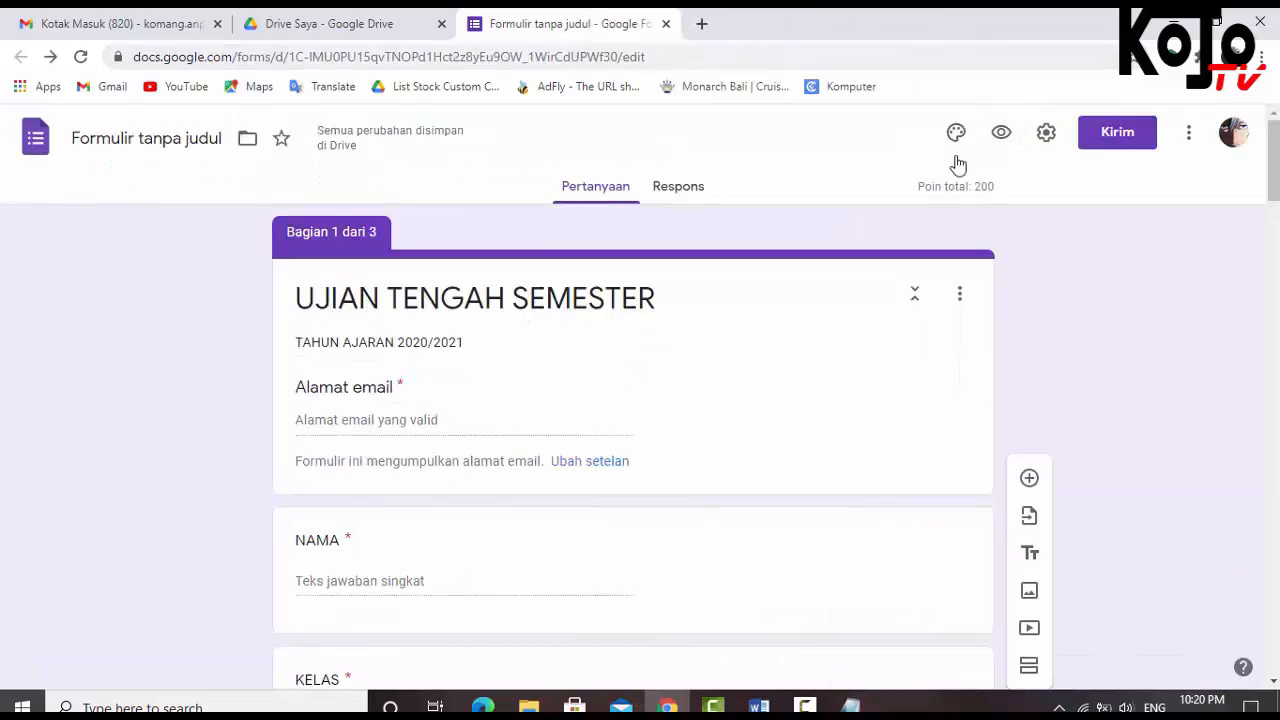
left_click(1046, 134)
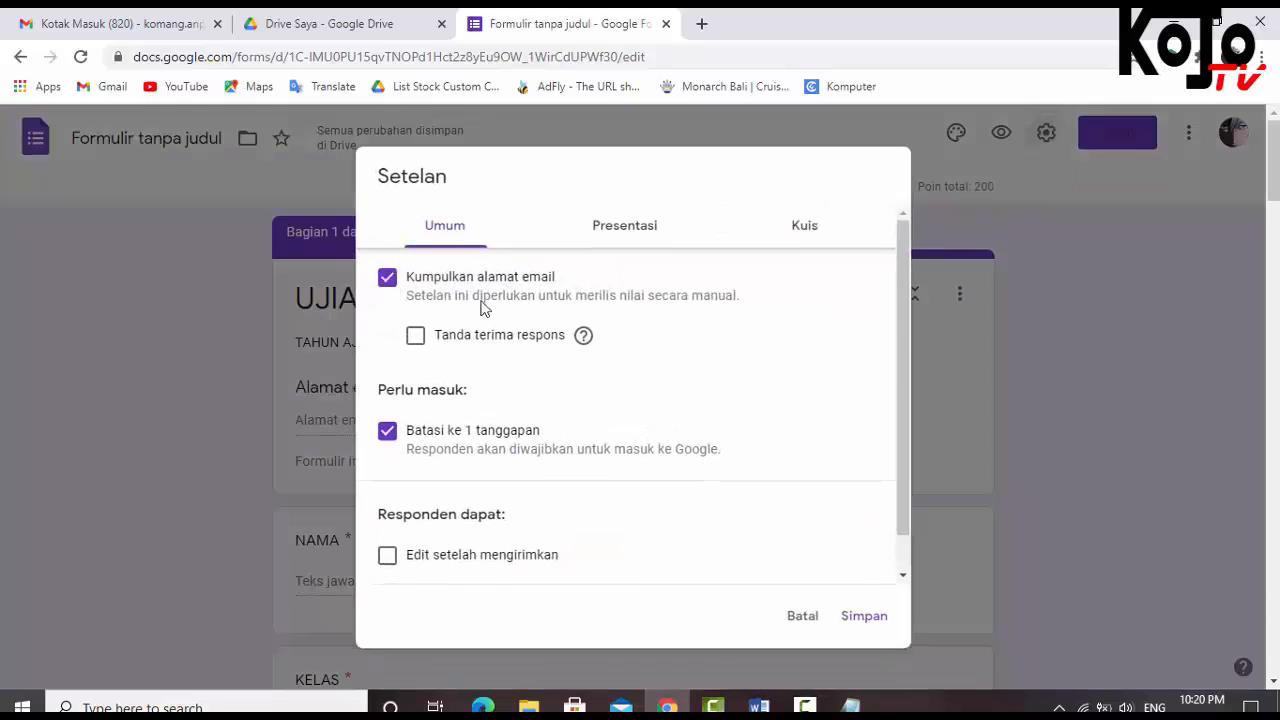
left_click(387, 282)
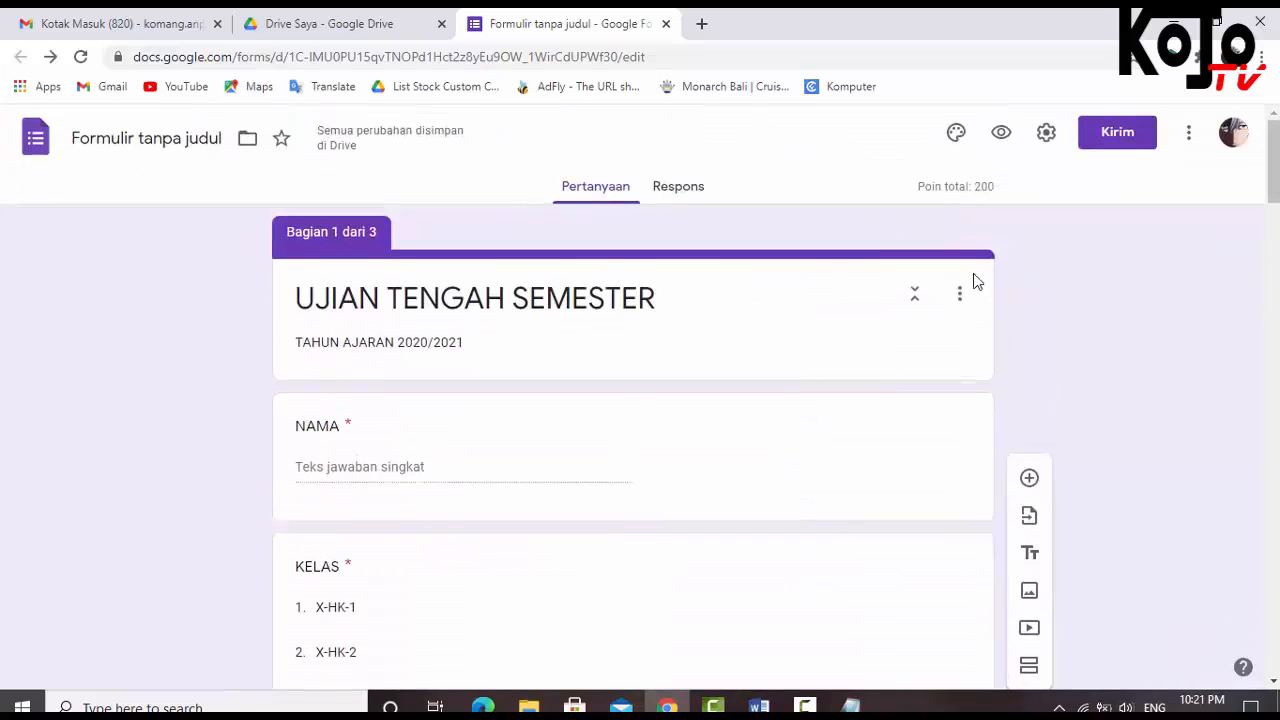
Preview the form again and check the NAMA field and the class options in the KELAS drop-down
left_click(1001, 134)
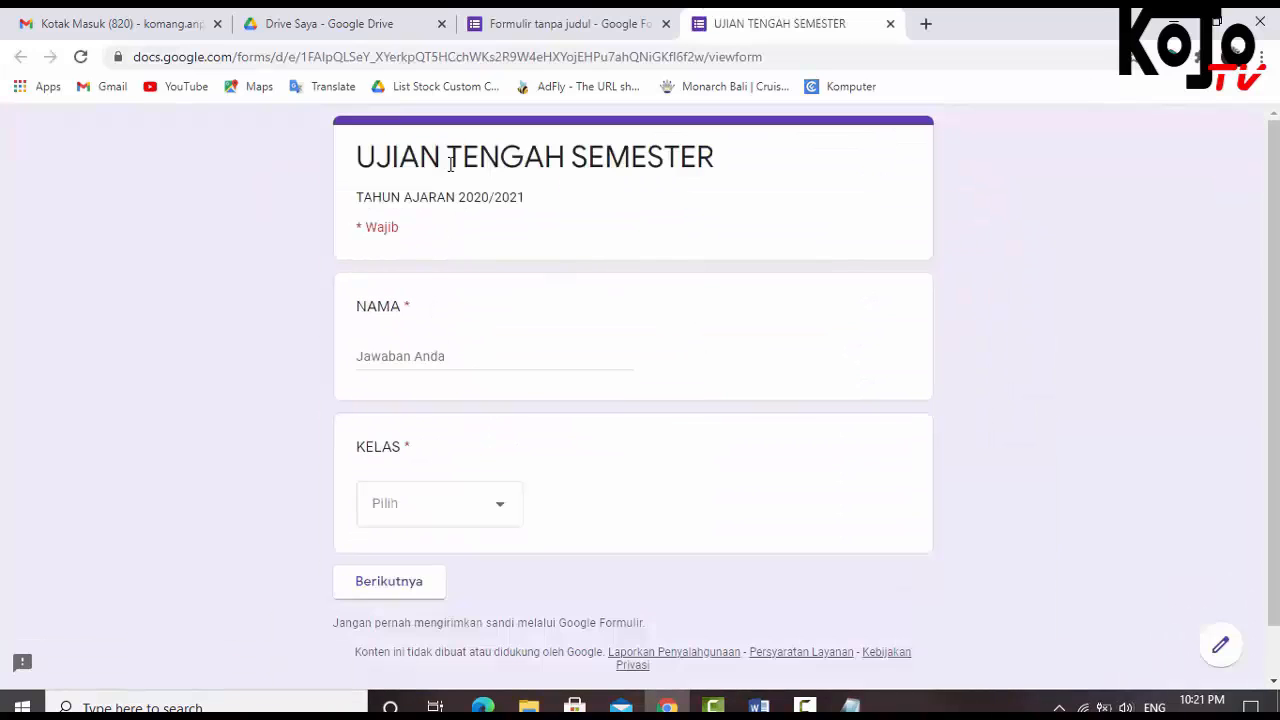
left_click(414, 356)
scroll(417, 380, "down", 1)
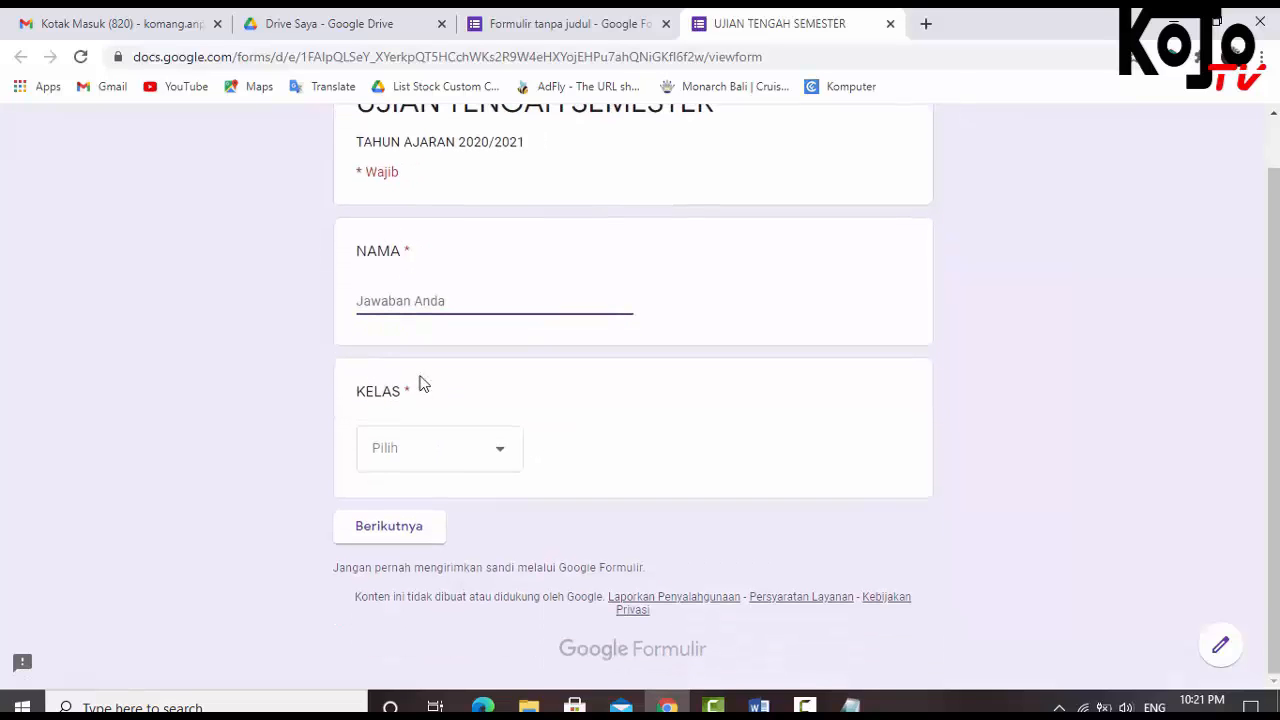
left_click(455, 465)
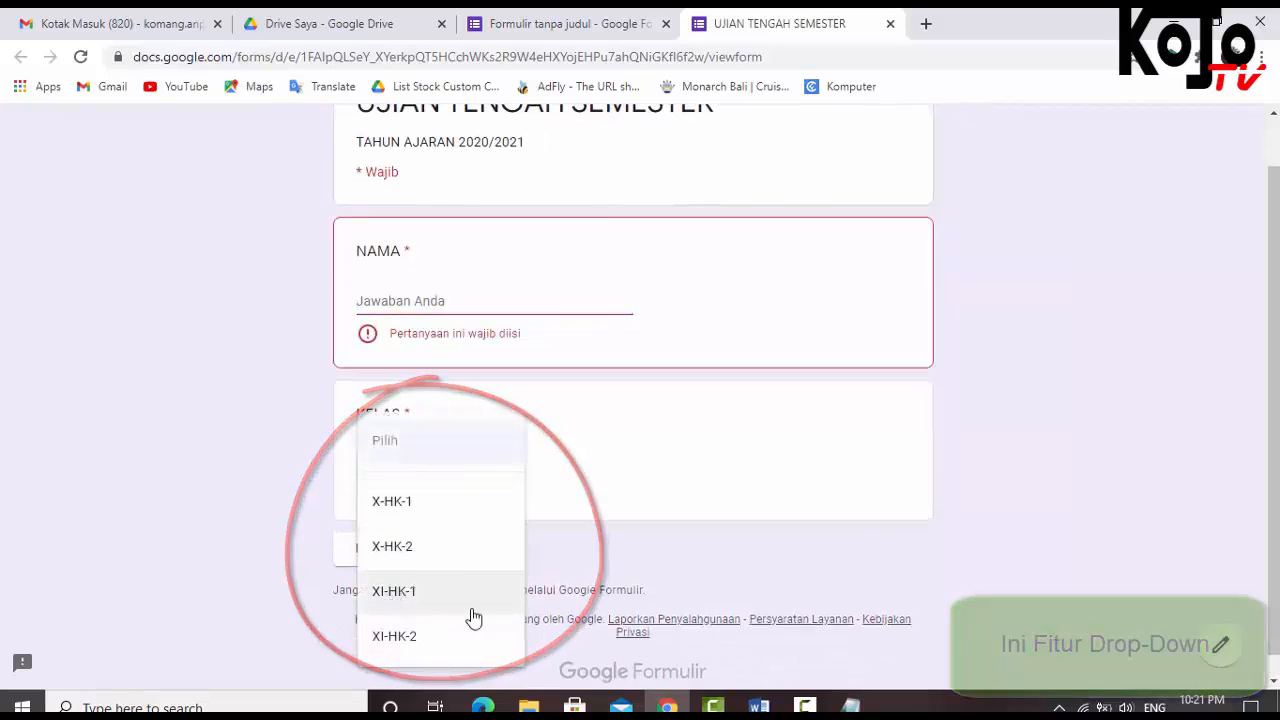
Close the class drop-down and the form preview, and look through the questions in the form editor
left_click(611, 480)
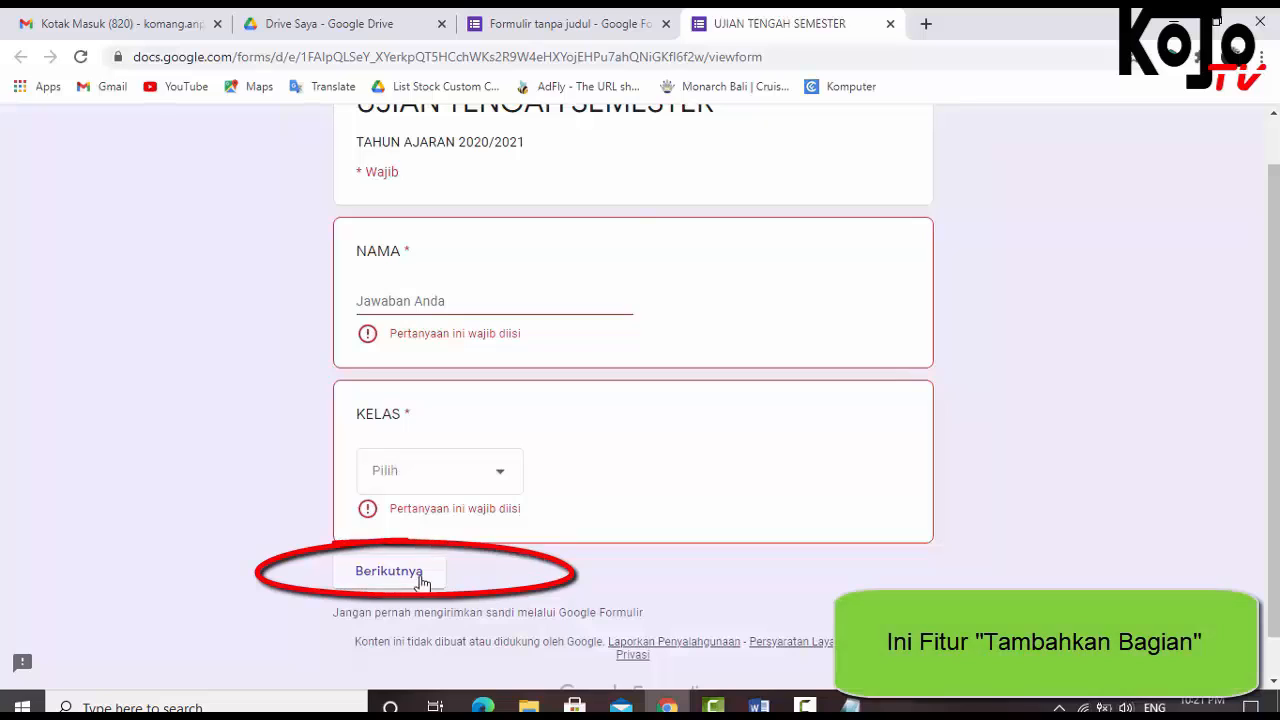
scroll(449, 574, "up", 1)
left_click(890, 24)
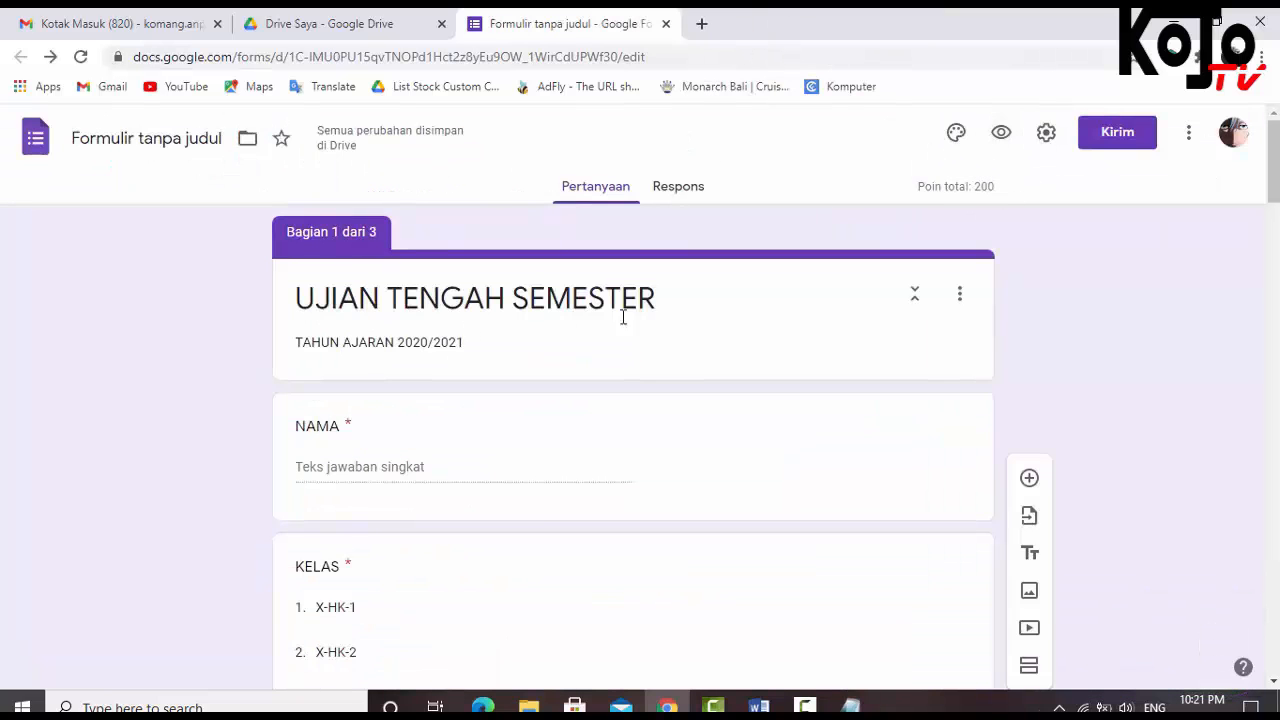
scroll(658, 350, "down", 1)
scroll(658, 350, "down", 20)
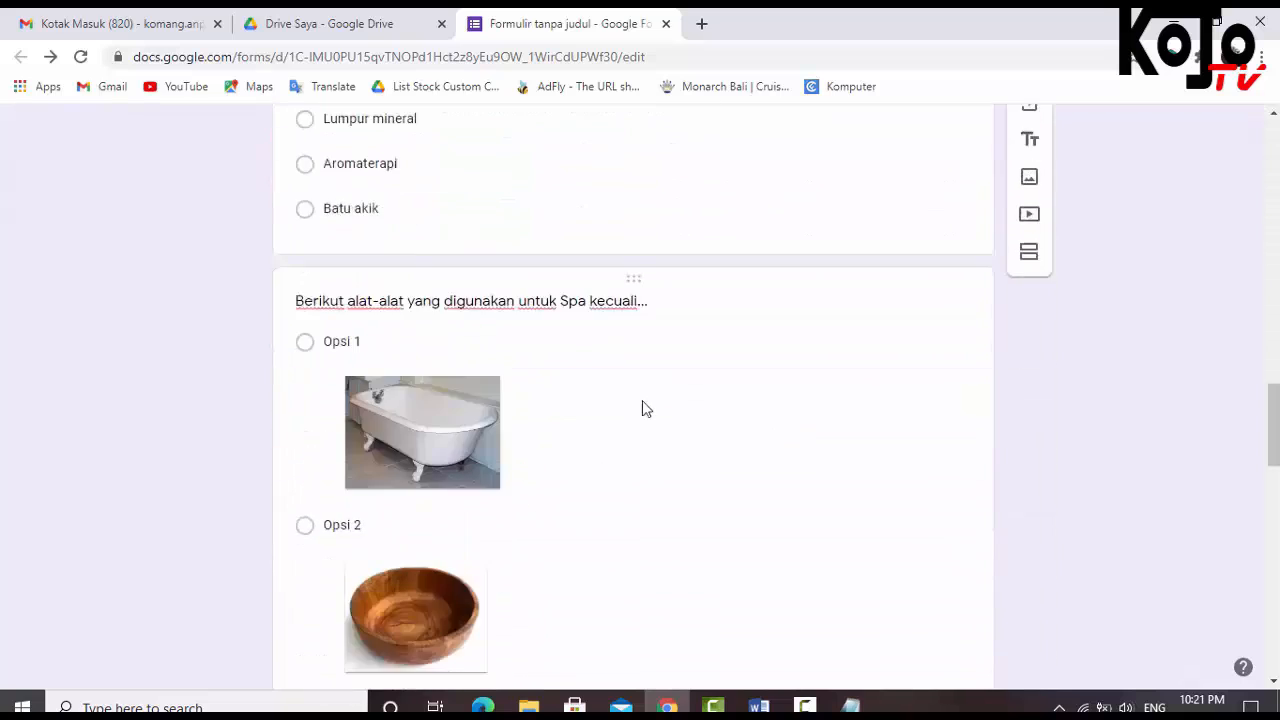
scroll(643, 400, "down", 10)
scroll(683, 400, "up", 20)
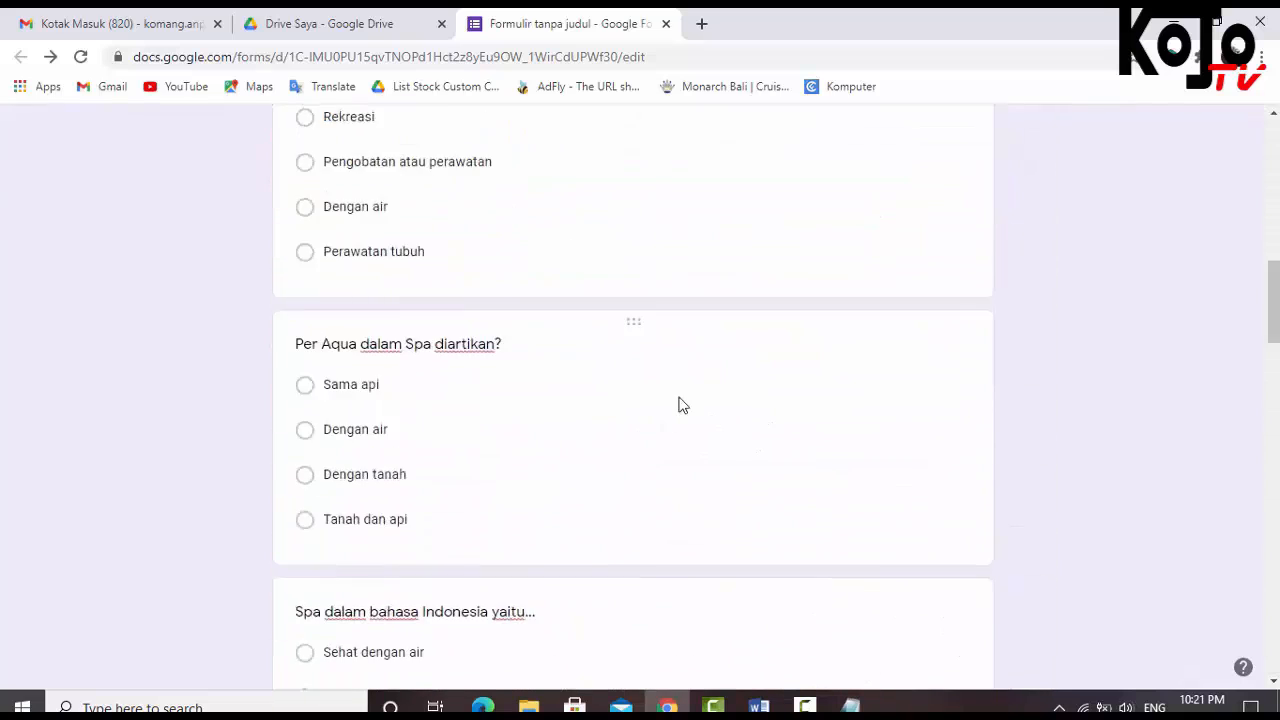
scroll(683, 392, "up", 1)
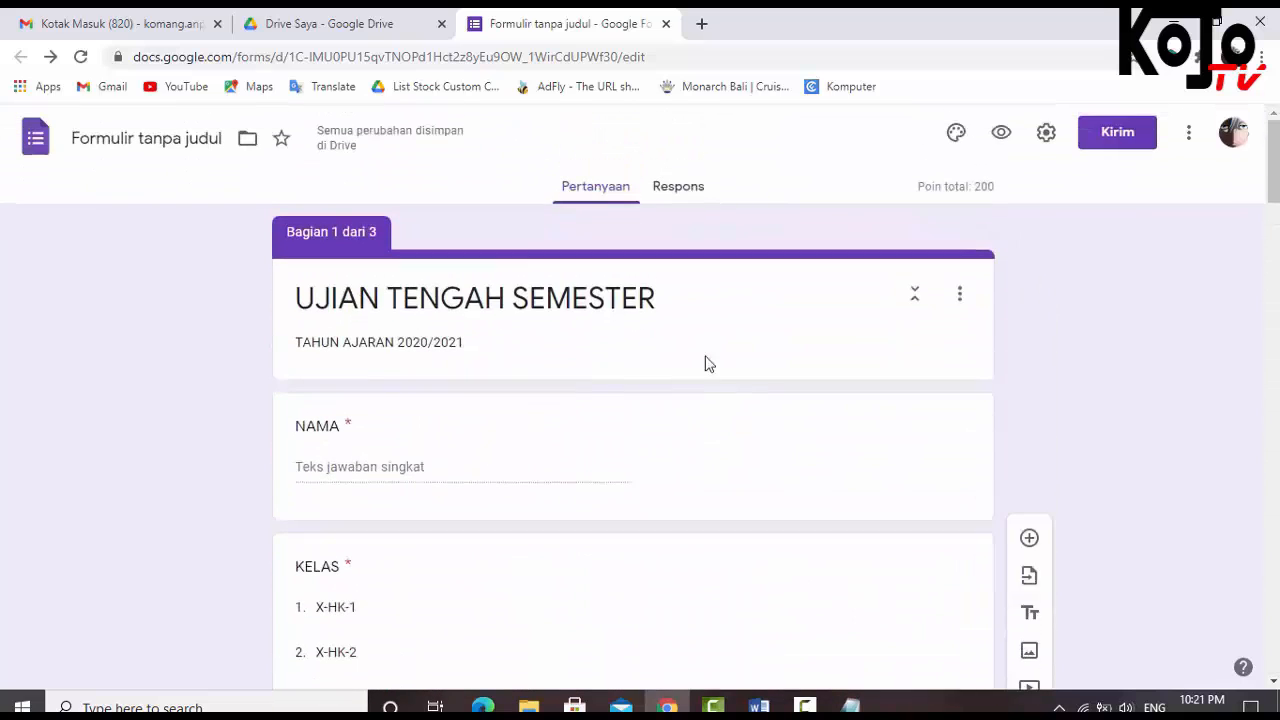
Get the form's share link with the shortened URL option (Perpendek URL) enabled and copy it
left_click(1116, 140)
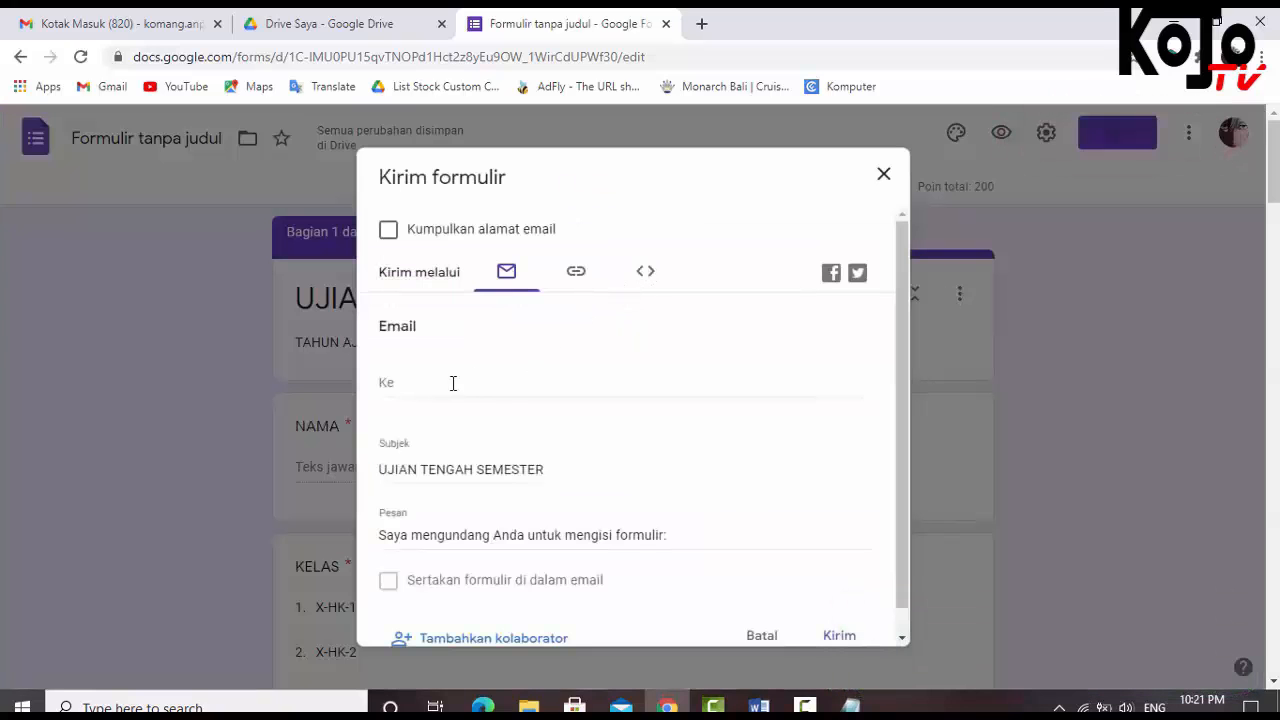
left_click(577, 280)
left_click_drag(380, 363, 787, 362)
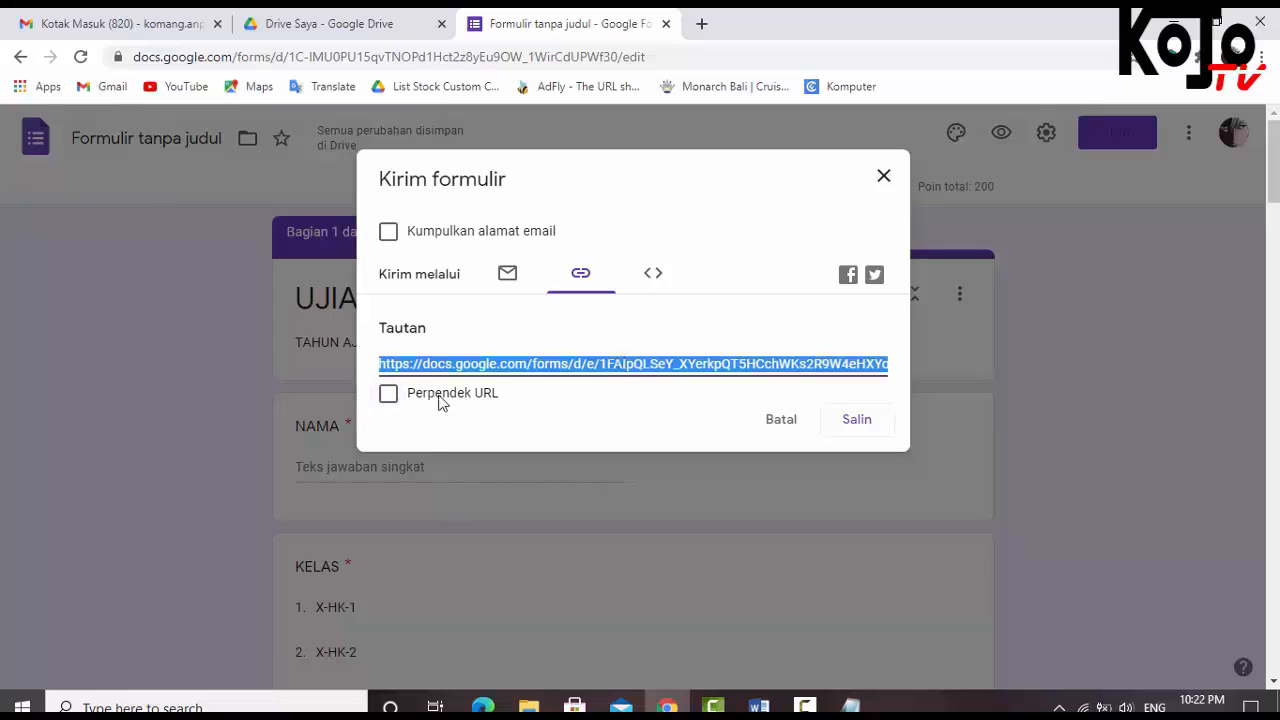
left_click(390, 396)
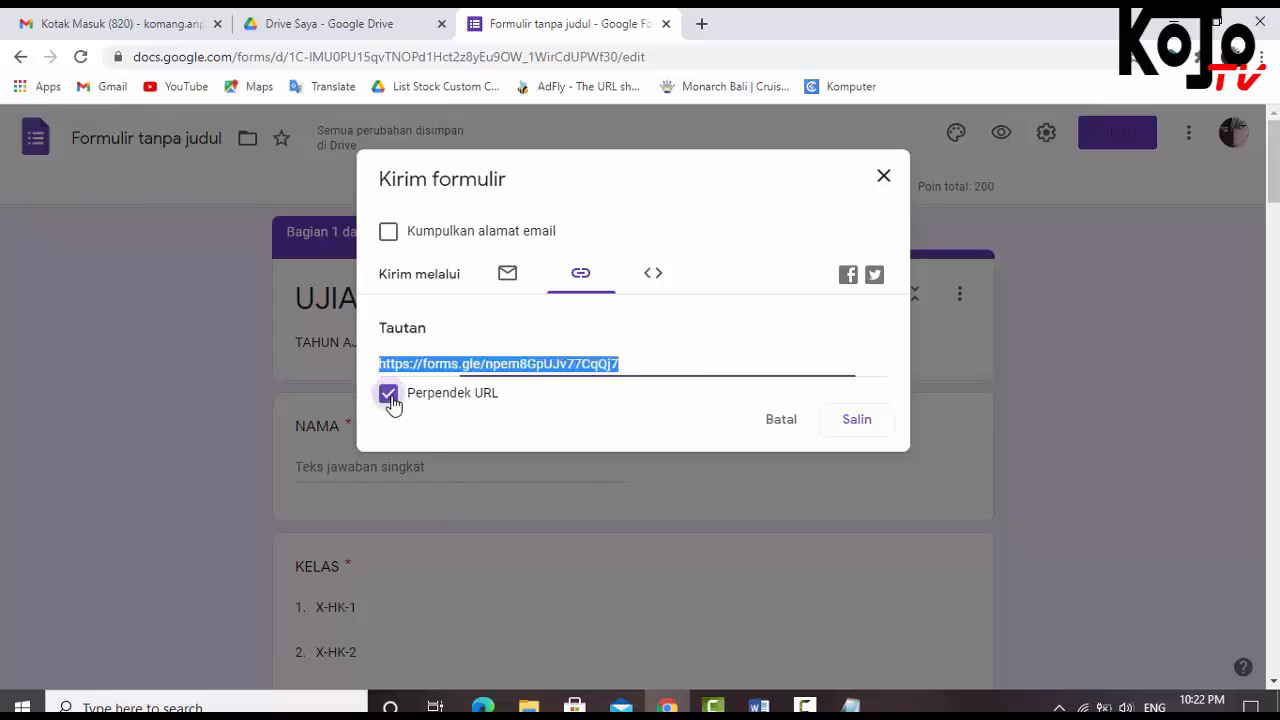
right_click(572, 365)
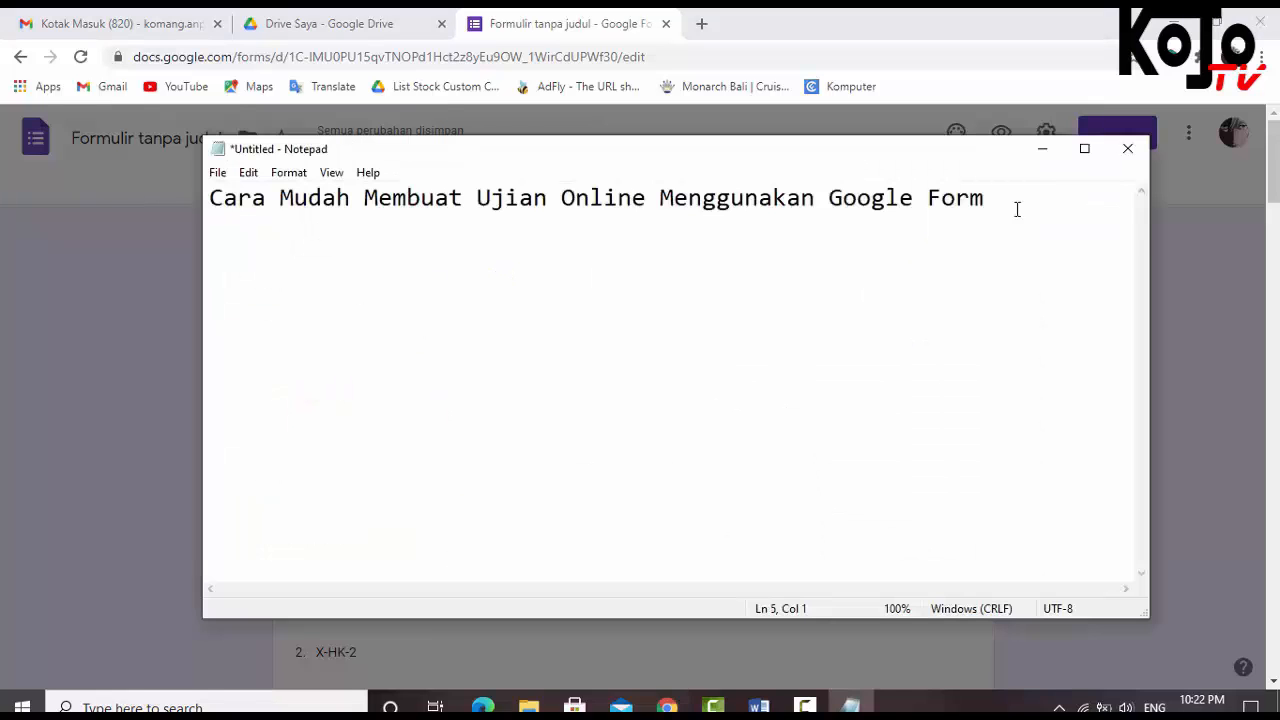
key("BackSpace")
type("LINK UJI")
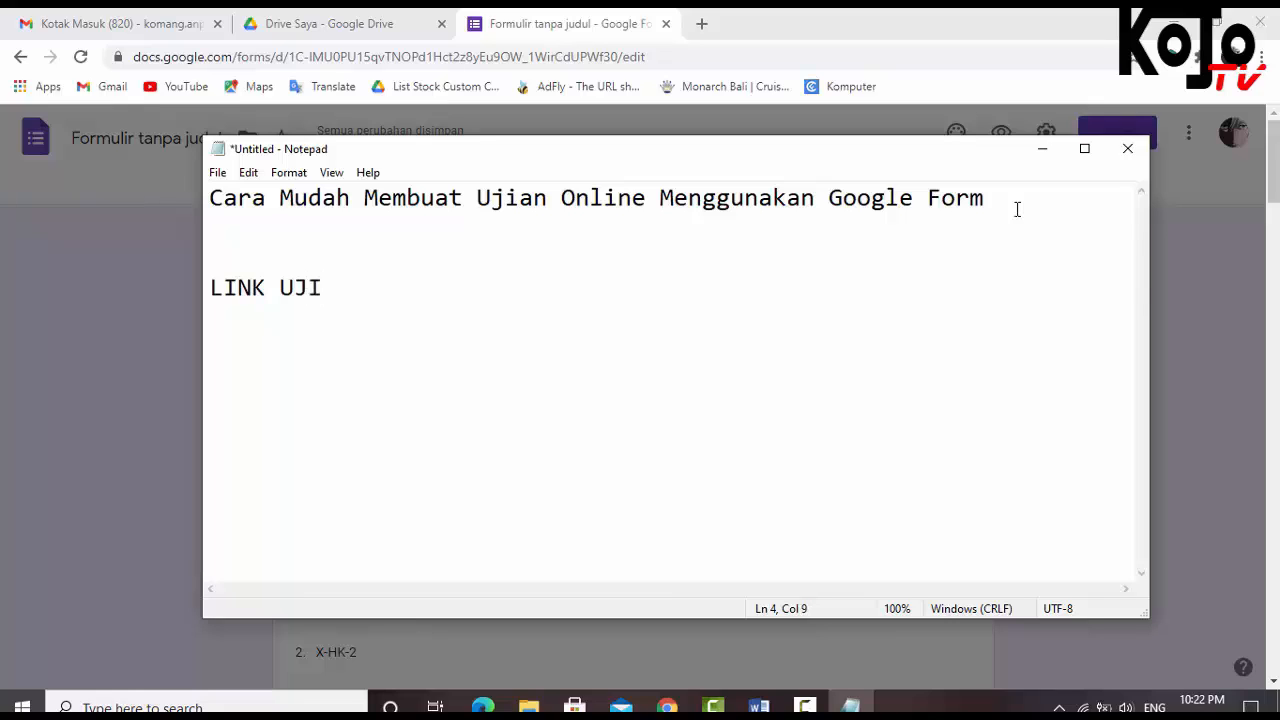
type("AN :")
type("https://forms.gle/npem8GpUJv77CqQj7")
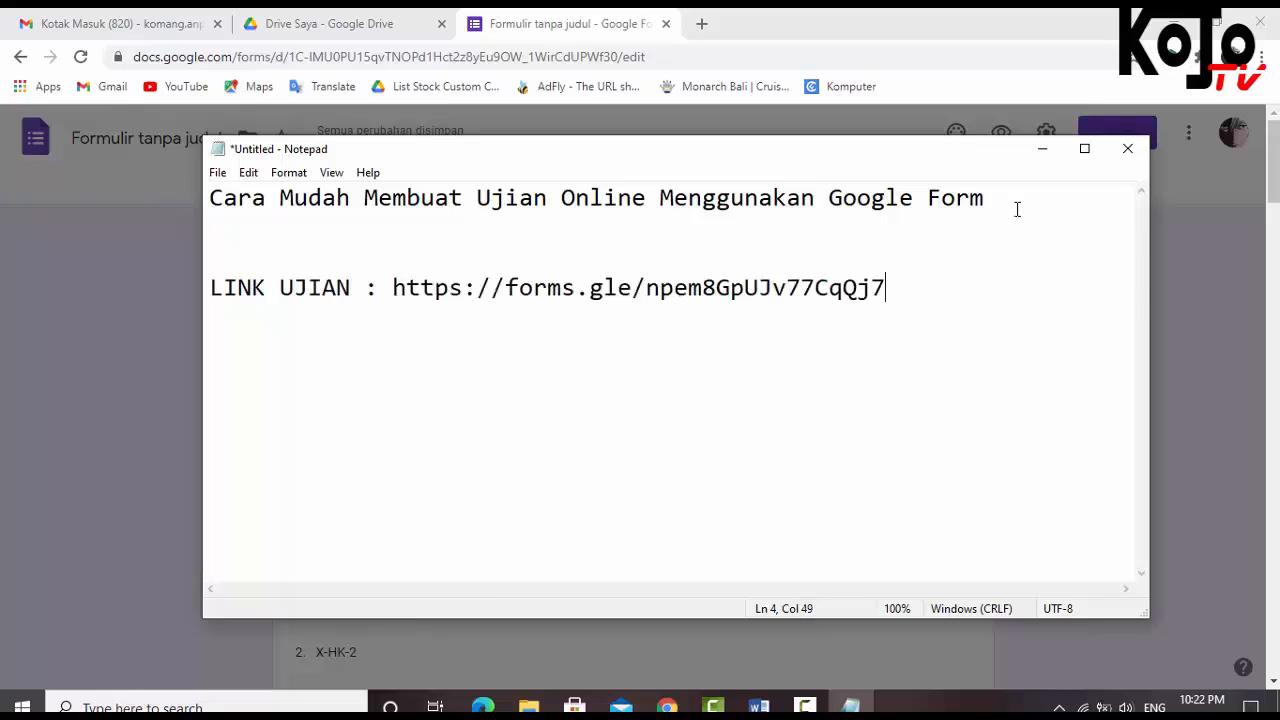
left_click_drag(394, 288, 887, 287)
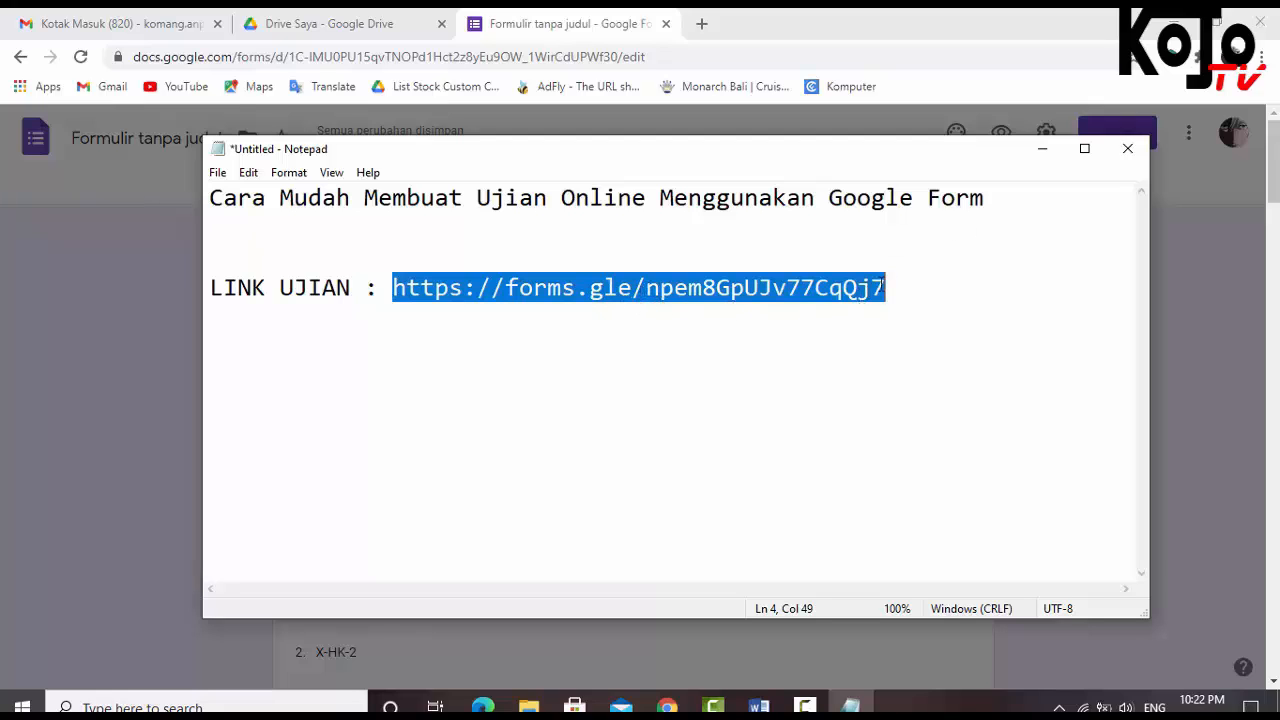
left_click(1042, 149)
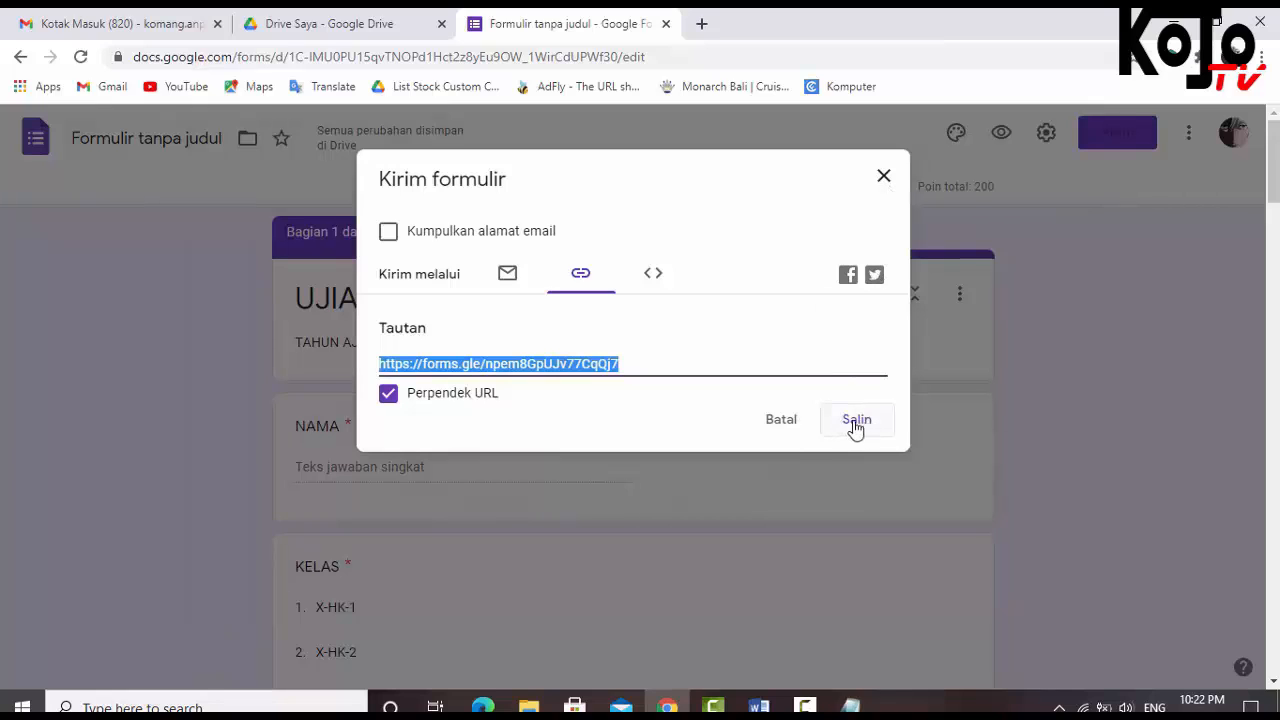
Close the send dialog and reopen the form Formulir tanpa judul from Google Drive, dismissing the quiz tour offer
left_click(883, 177)
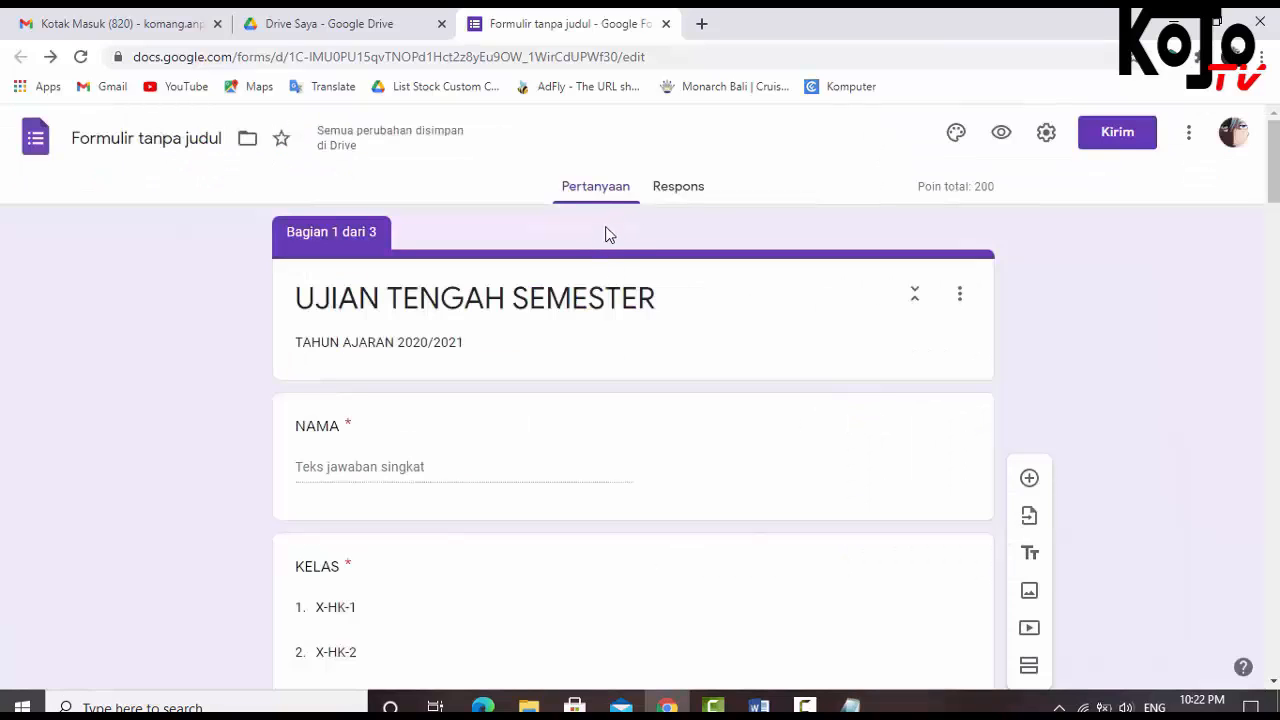
scroll(594, 318, "down", 2)
scroll(594, 314, "up", 2)
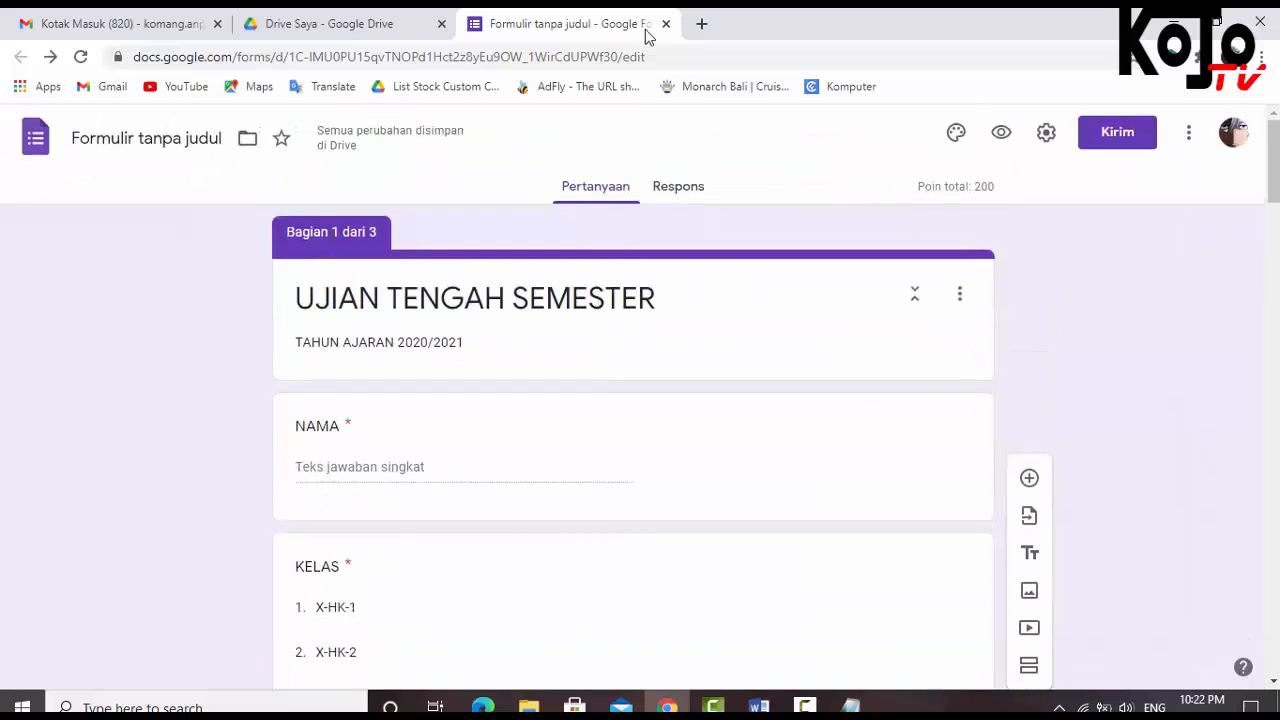
left_click(330, 23)
double_click(352, 462)
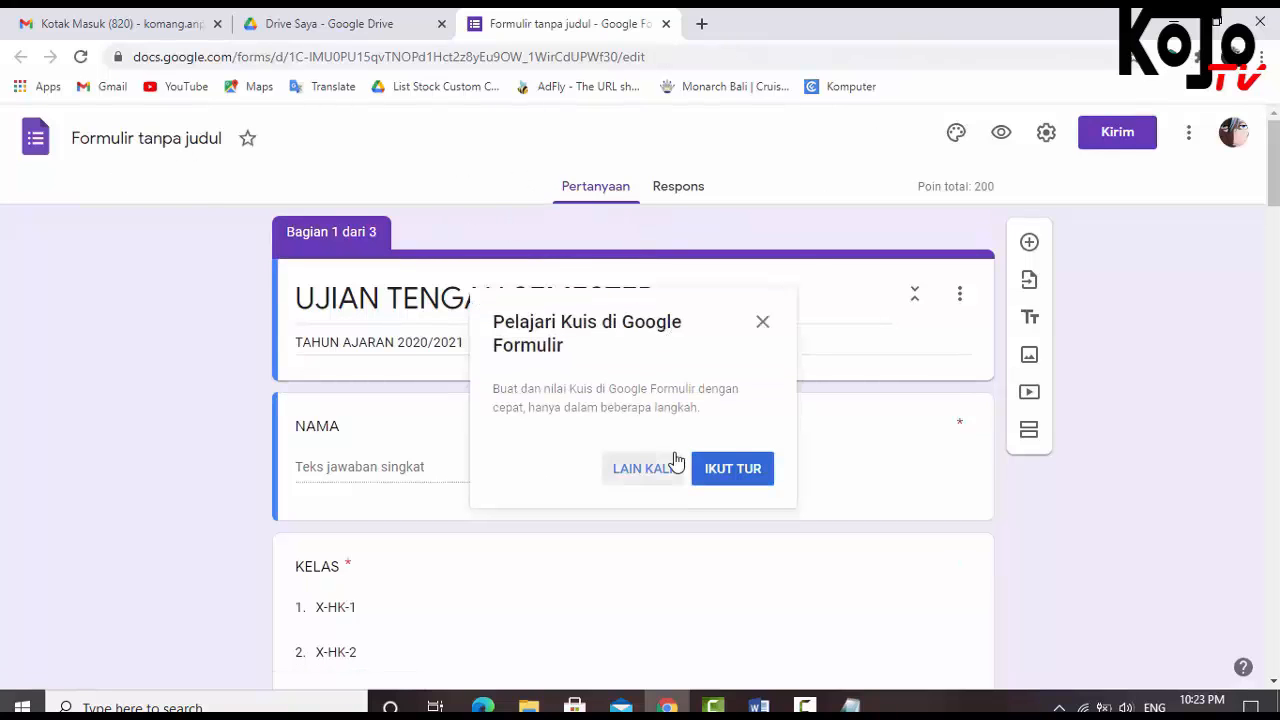
left_click(762, 324)
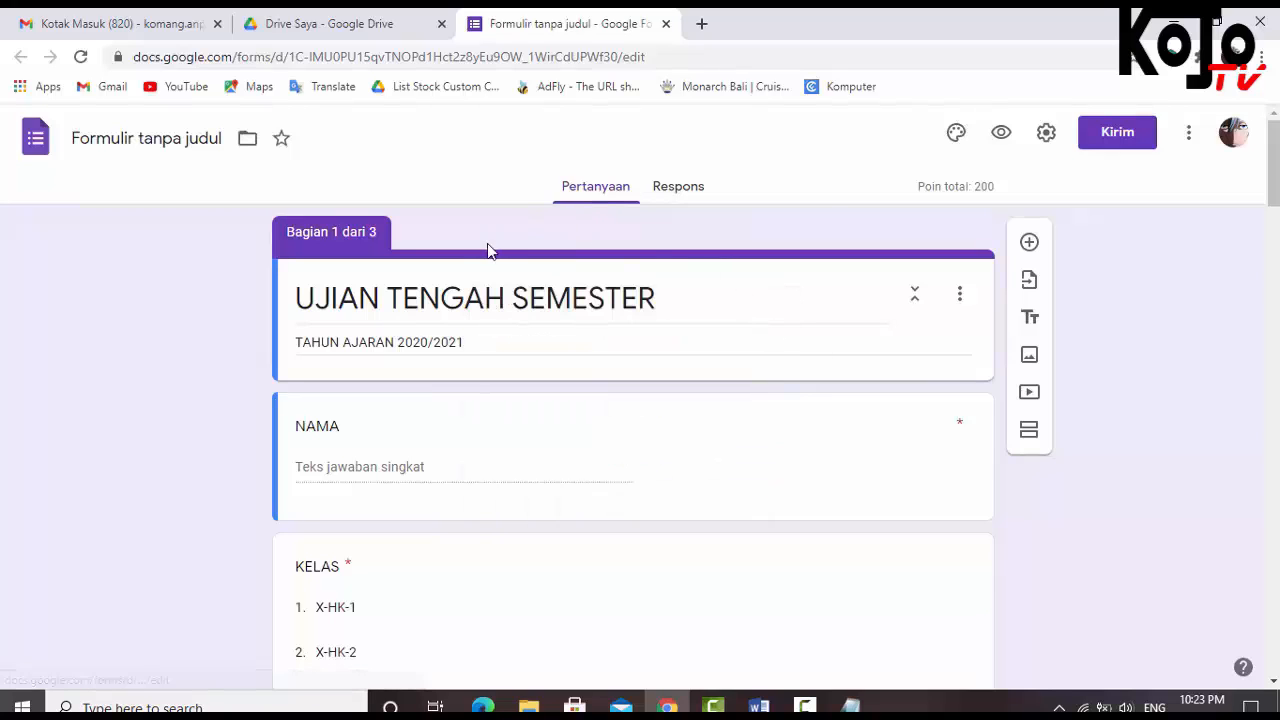
Copy the form's title and rename the file Formulir tanpa judul in Google Drive as UJIAN TENGAH SEMESTER
triple_click(483, 298)
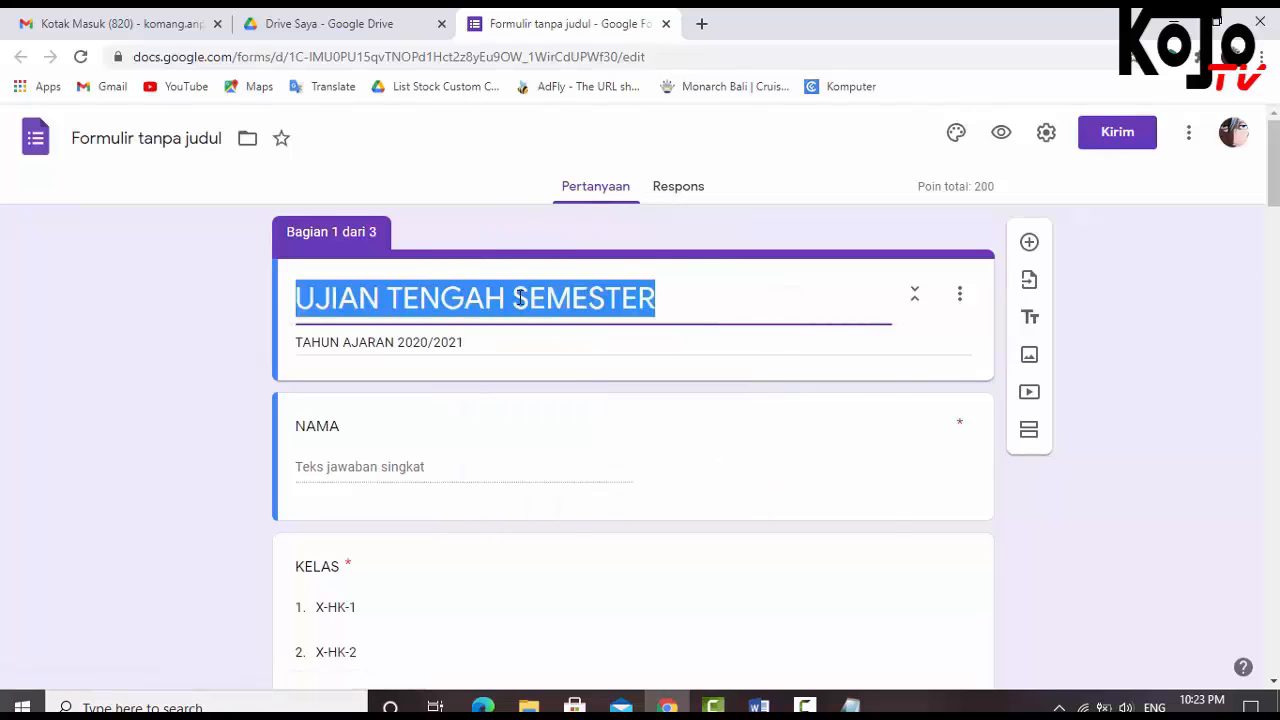
right_click(520, 298)
left_click(565, 365)
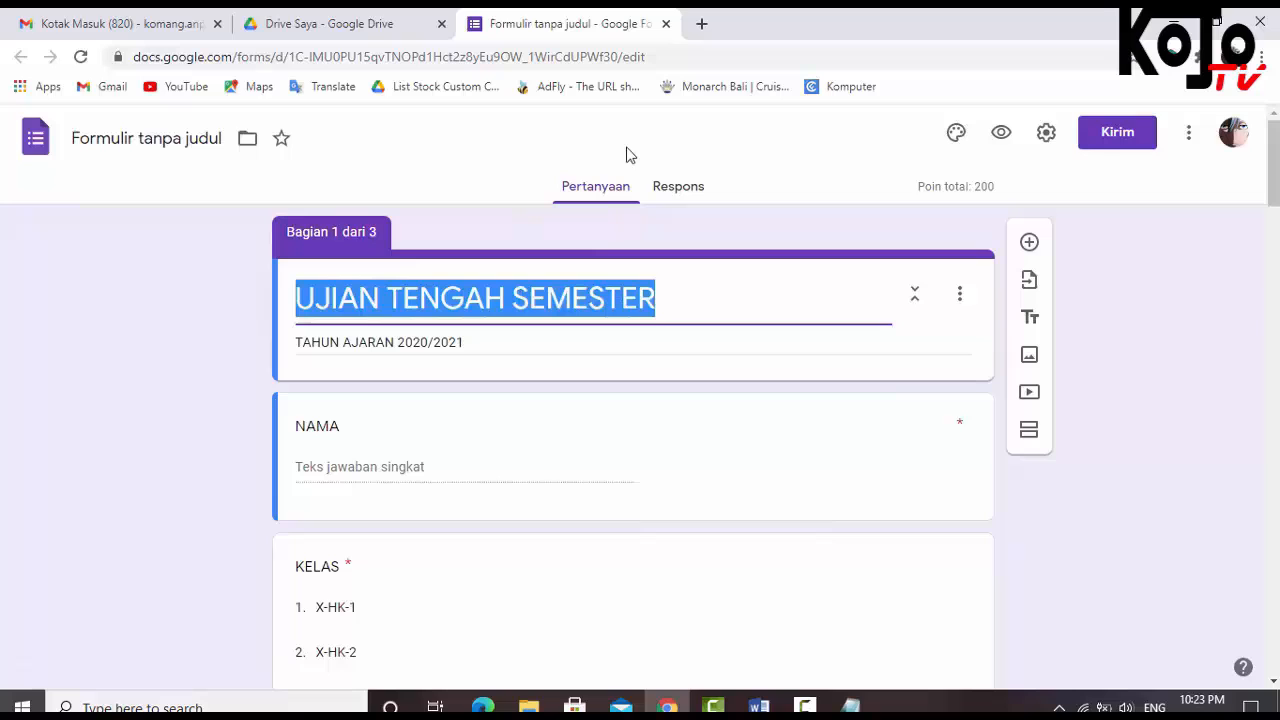
left_click(666, 23)
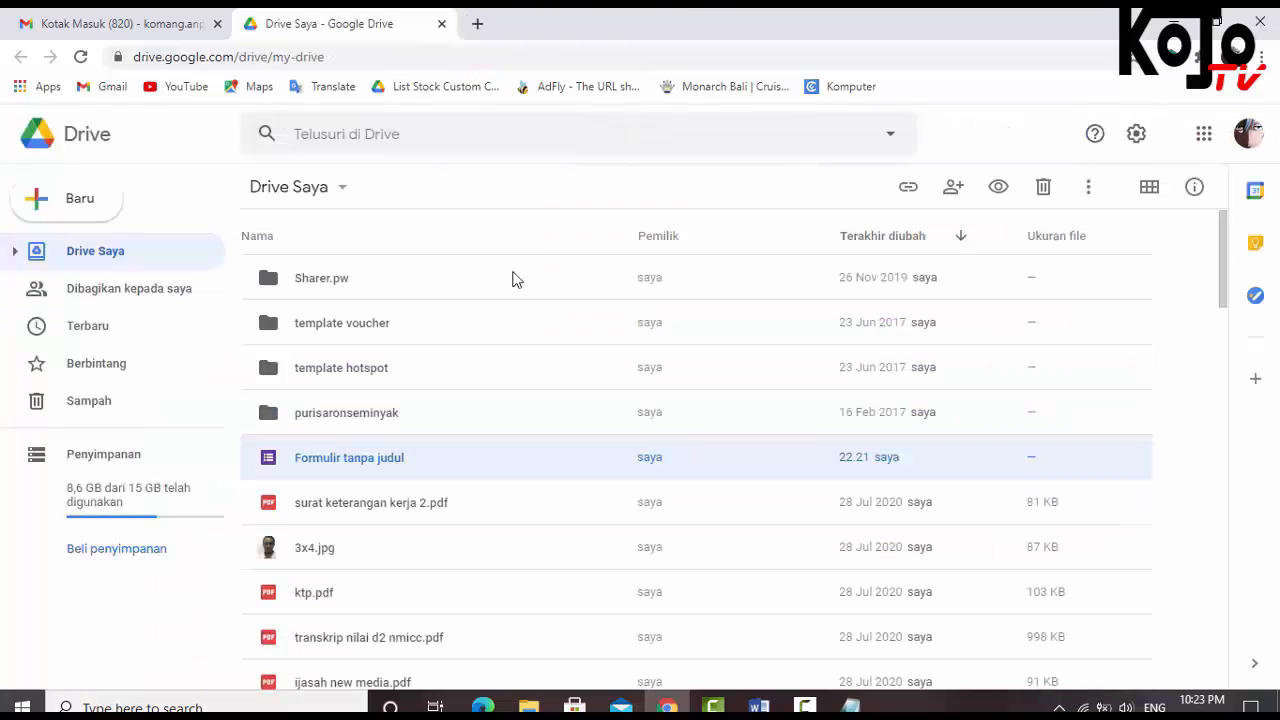
right_click(334, 460)
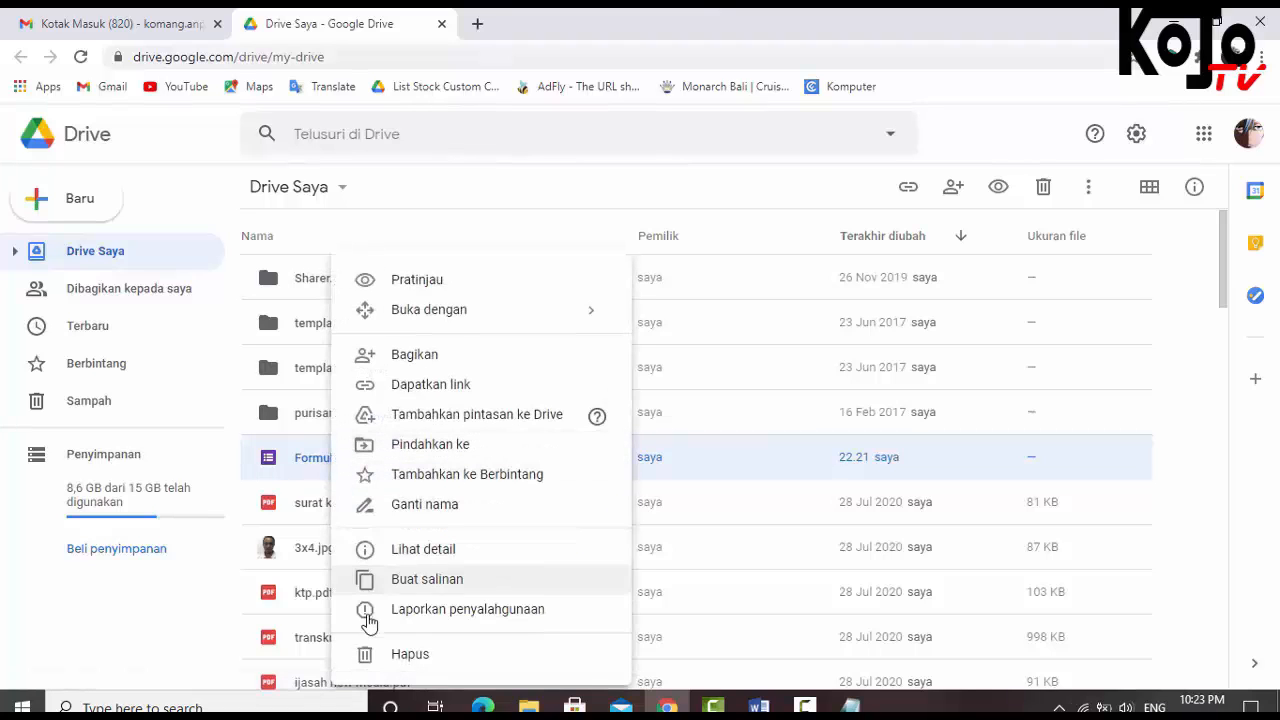
left_click(420, 506)
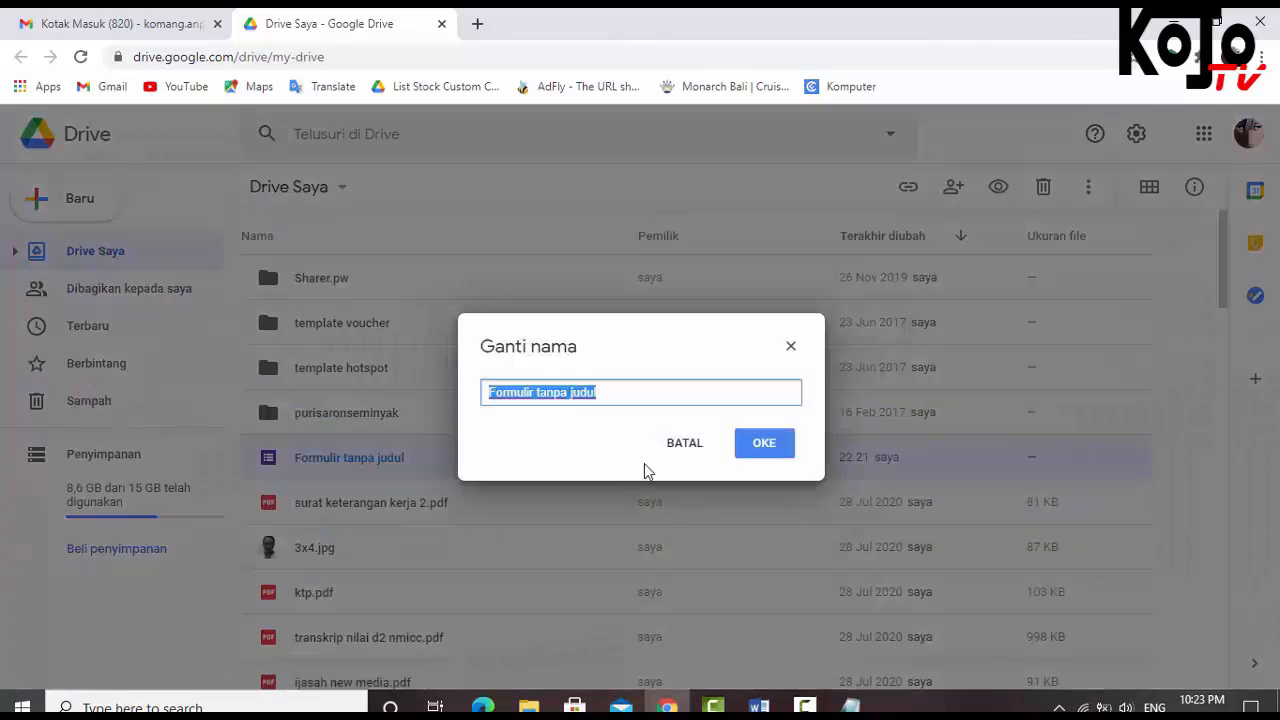
key("ctrl+v")
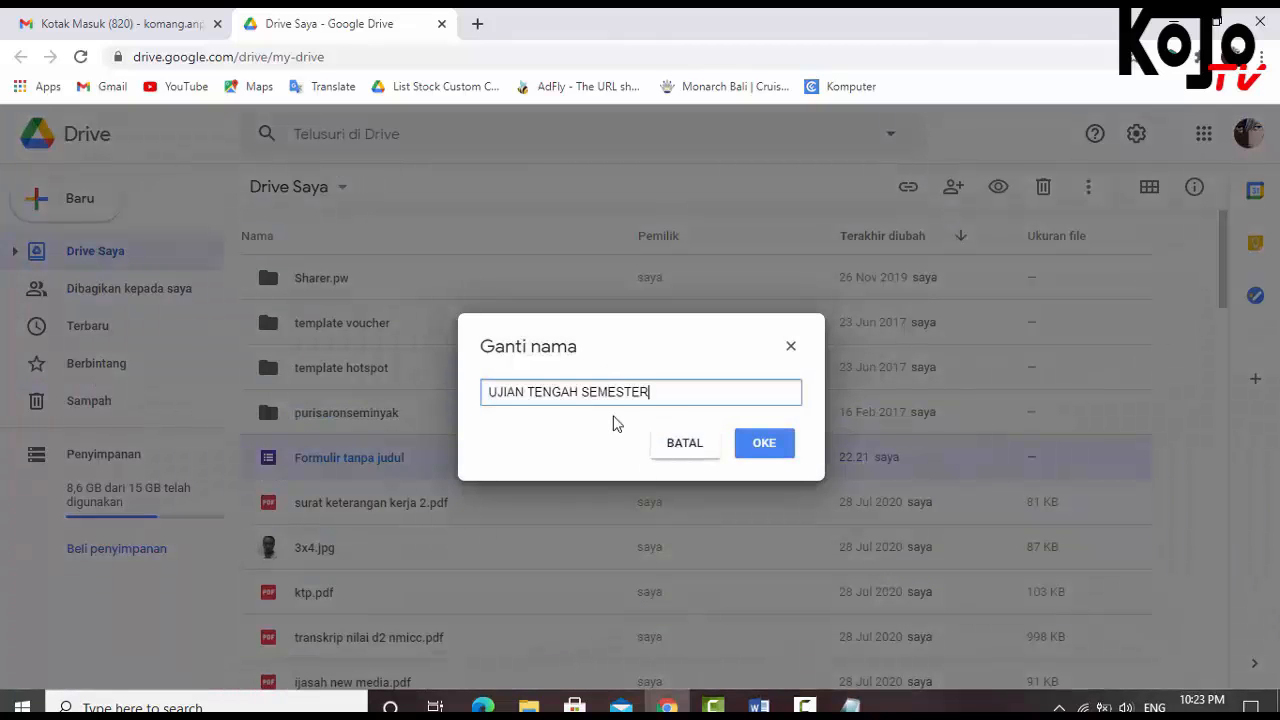
left_click(768, 448)
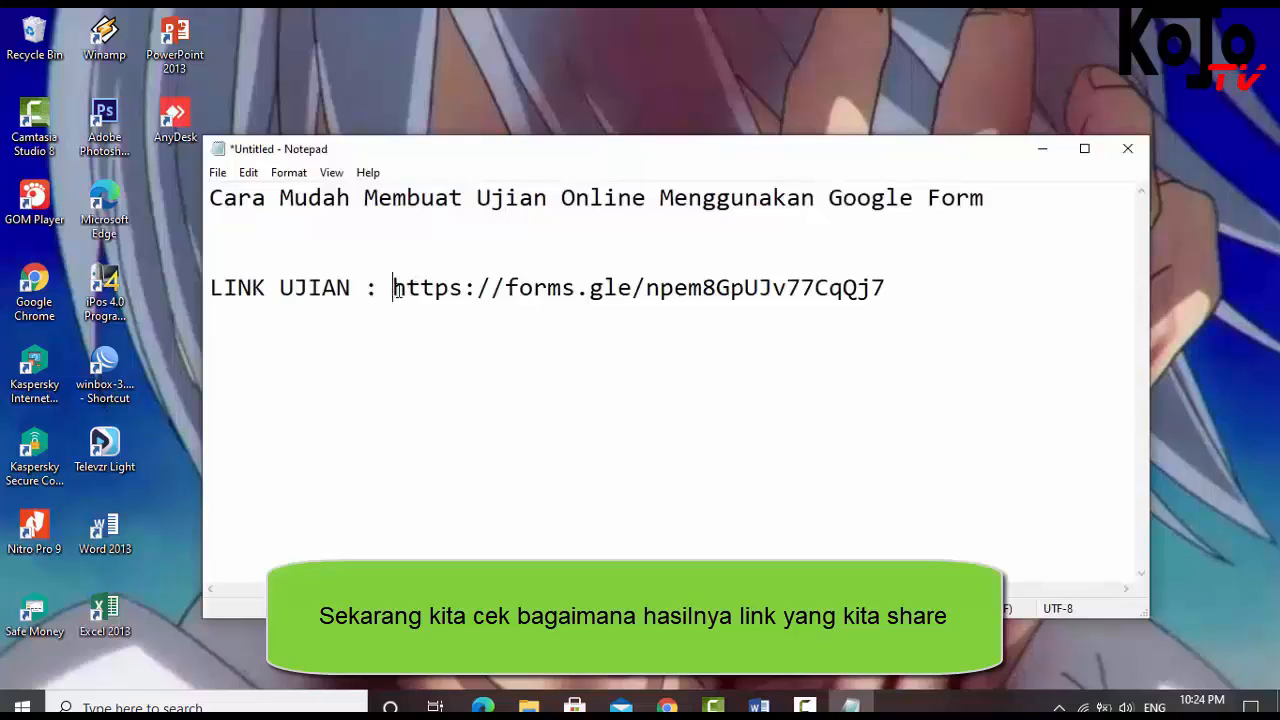
Copy the exam link from the Notepad note and open it in Microsoft Edge
left_click_drag(393, 288, 888, 288)
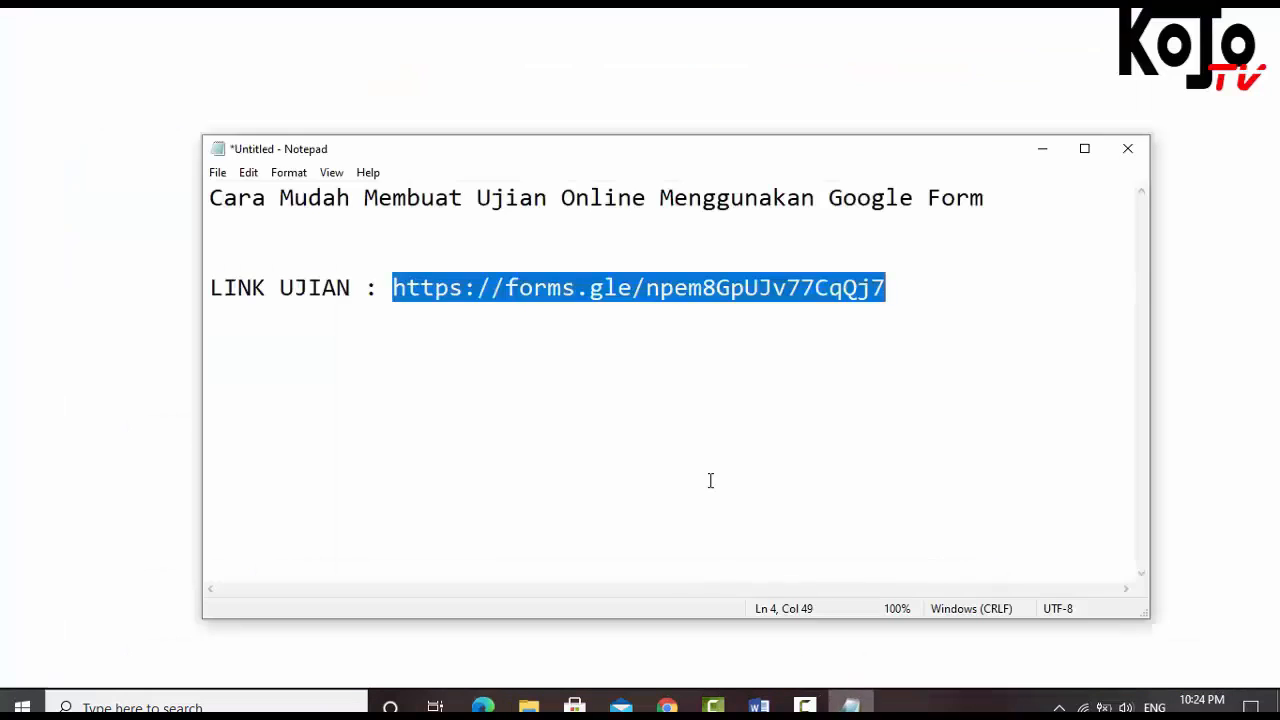
right_click(580, 287)
left_click(615, 342)
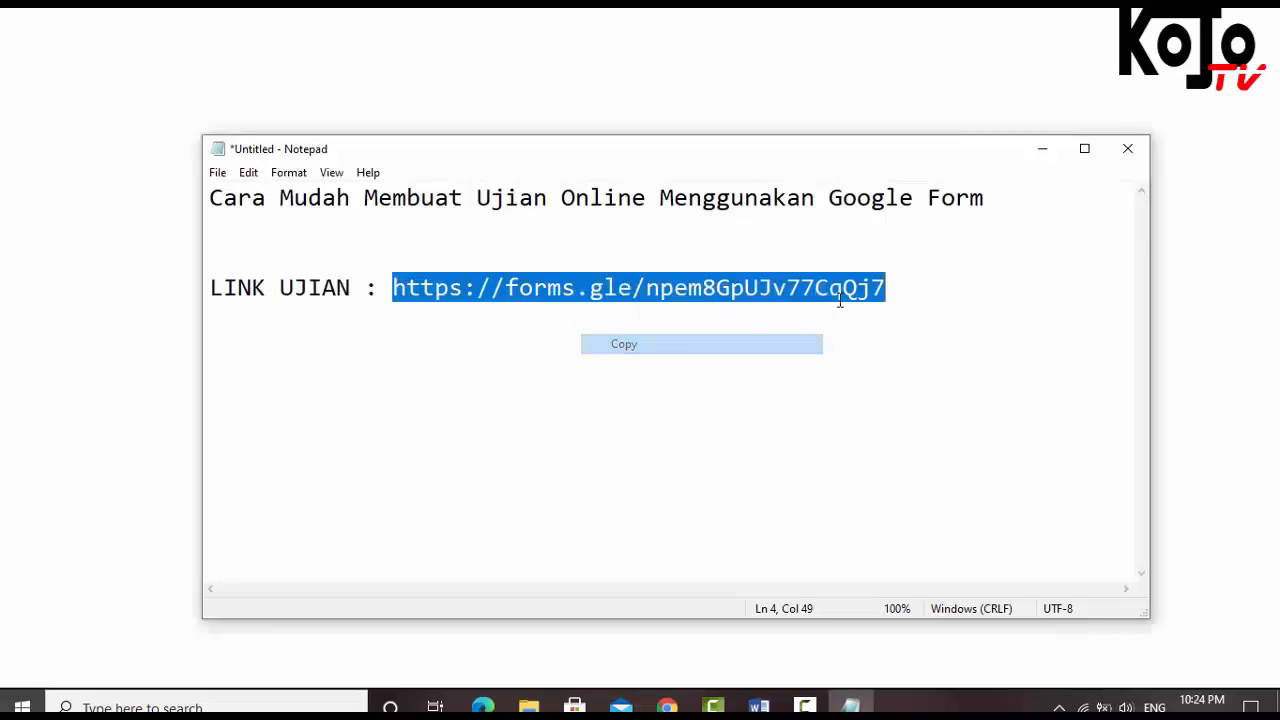
left_click(1042, 150)
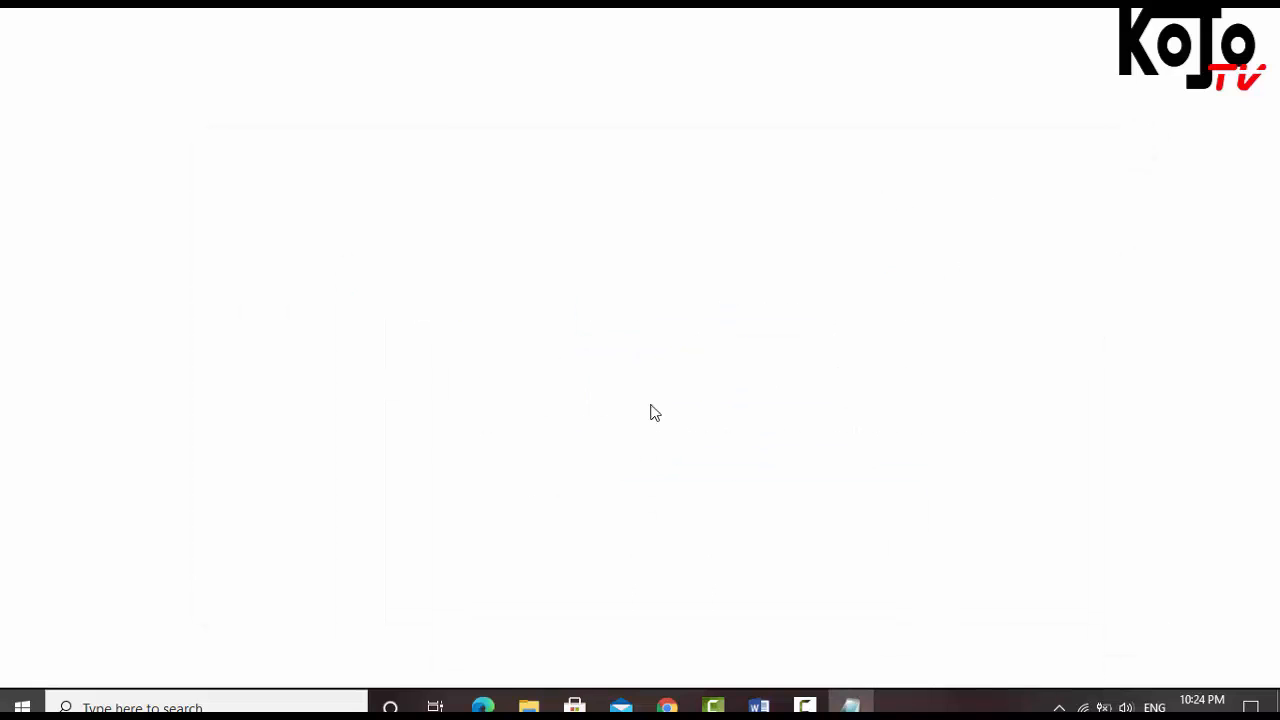
left_click(482, 707)
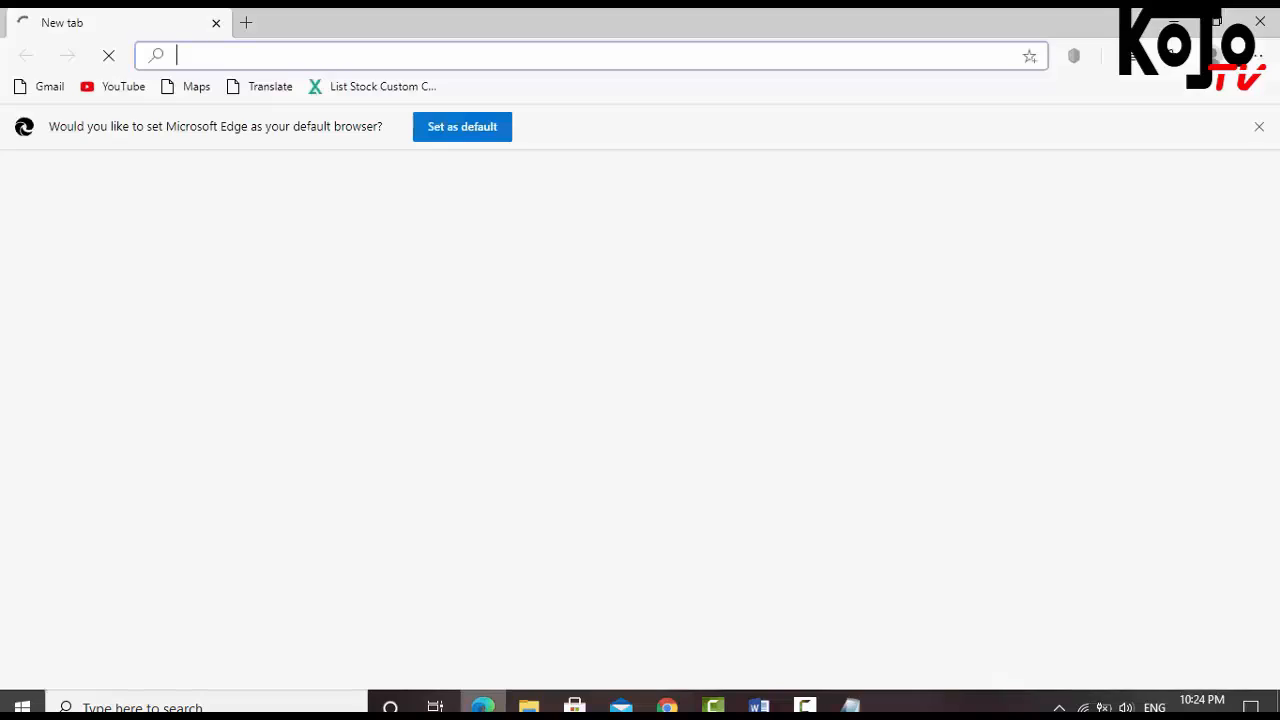
left_click(1260, 128)
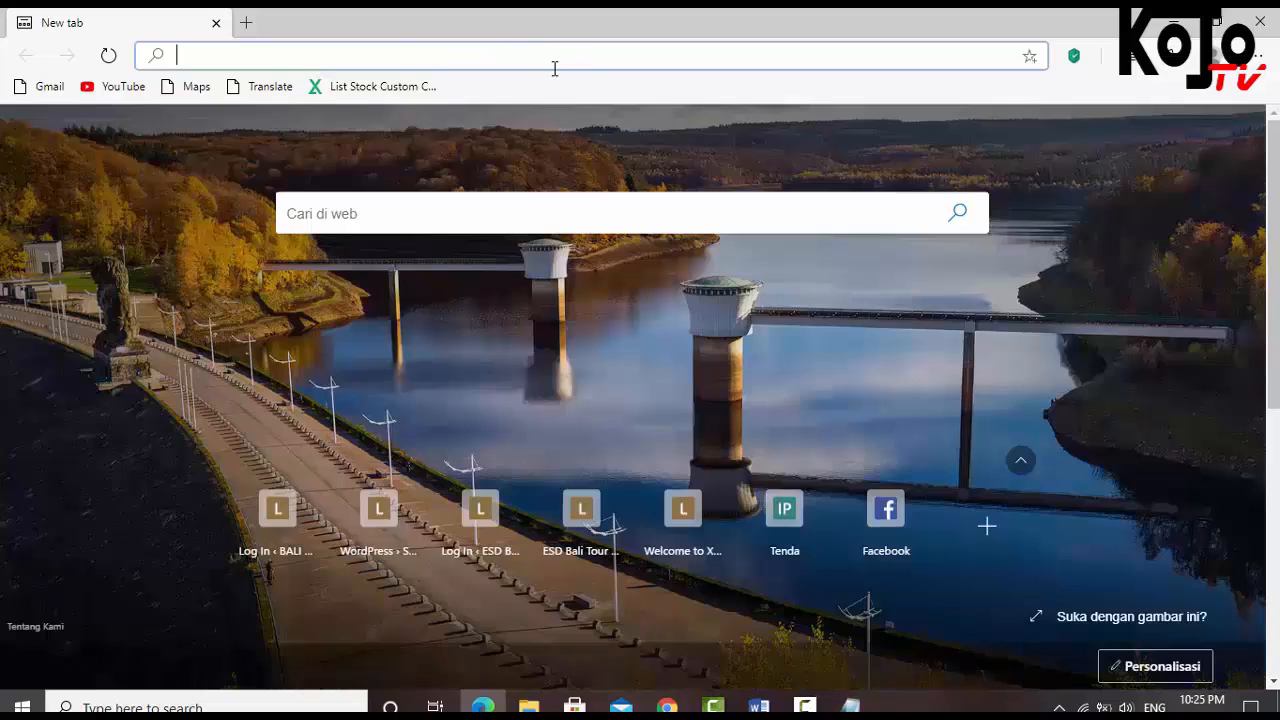
key("ctrl+v")
key("Return")
left_click(482, 60)
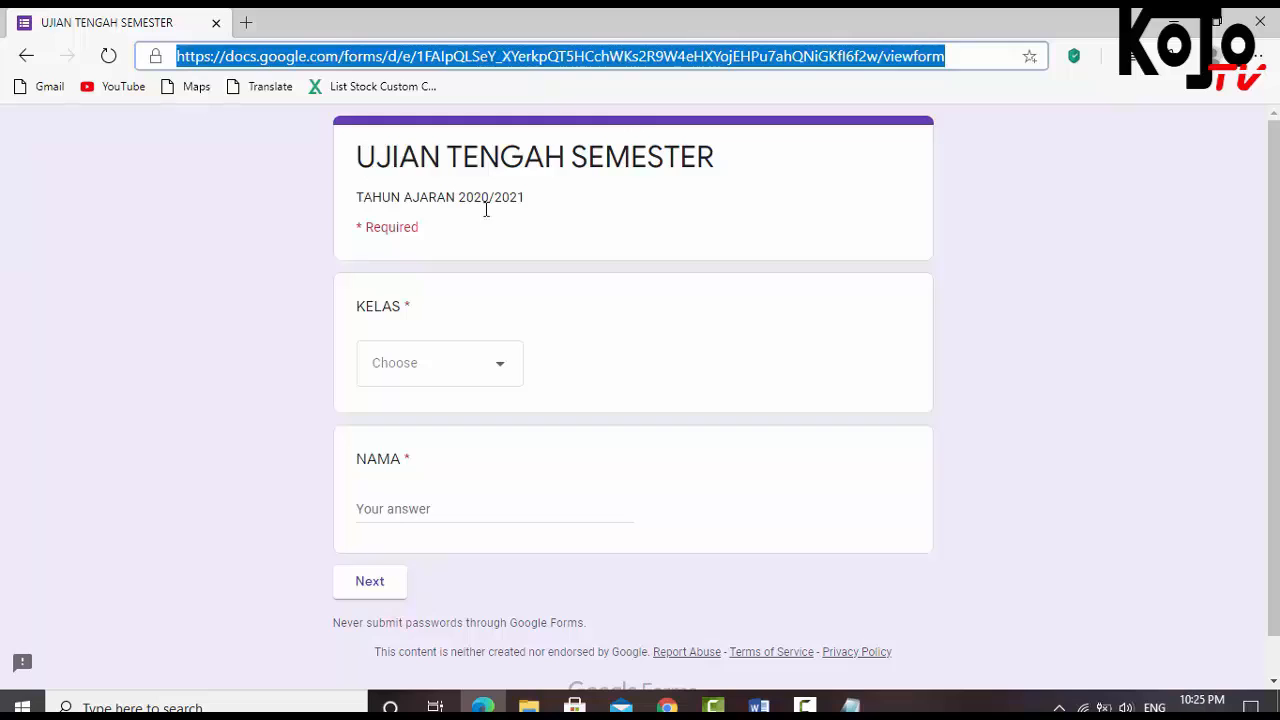
Choose class X-HK-1, enter the student's name in the NAMA field and continue to the exam questions
left_click(491, 368)
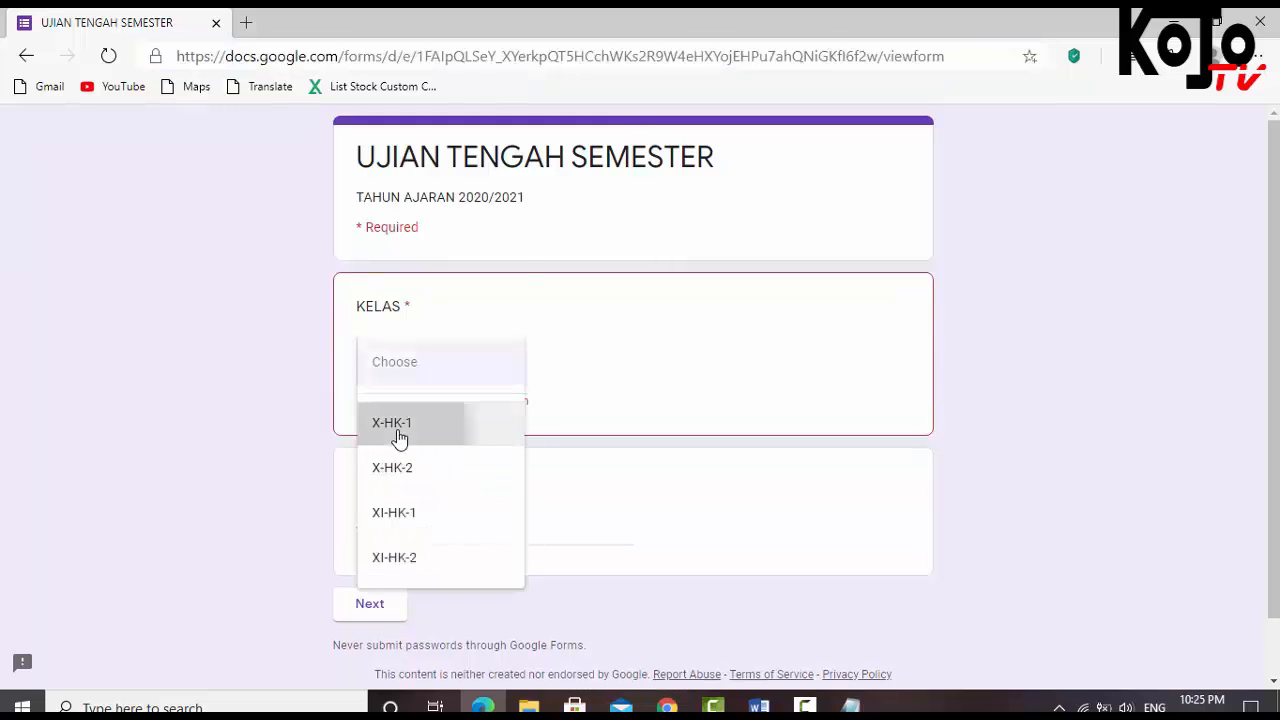
left_click(399, 438)
left_click(432, 516)
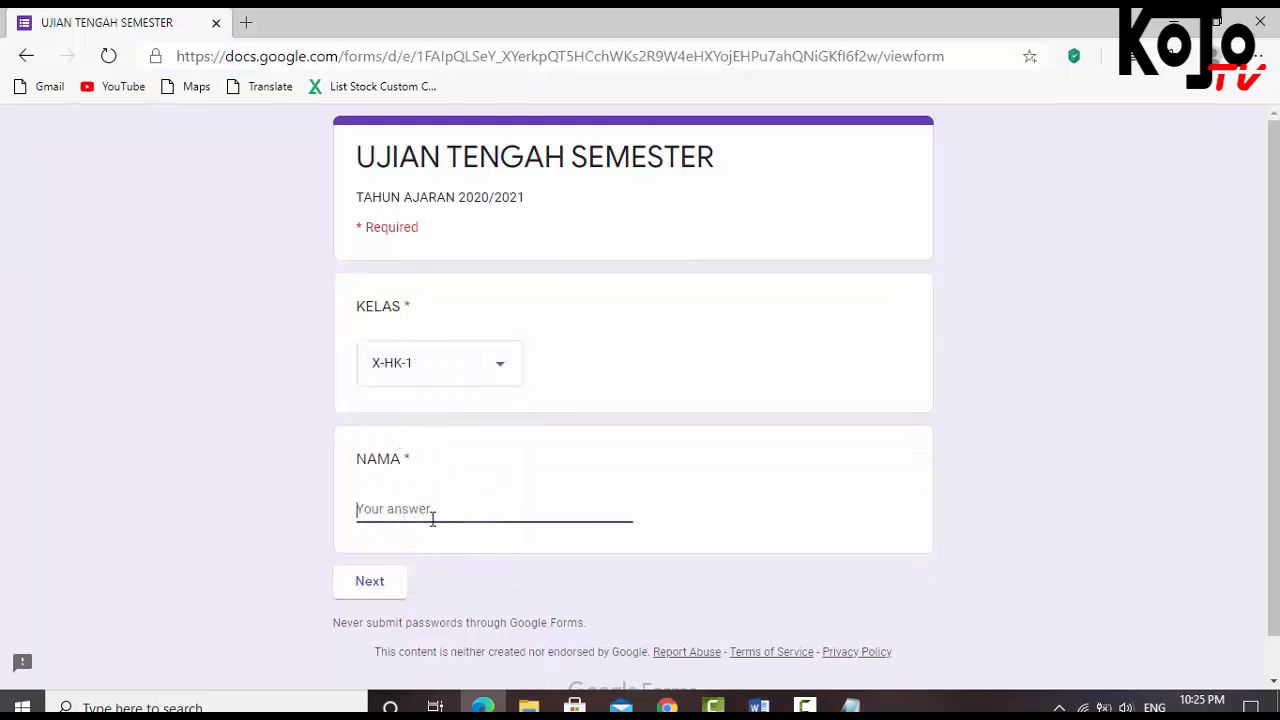
type("NGURAH")
left_click(369, 586)
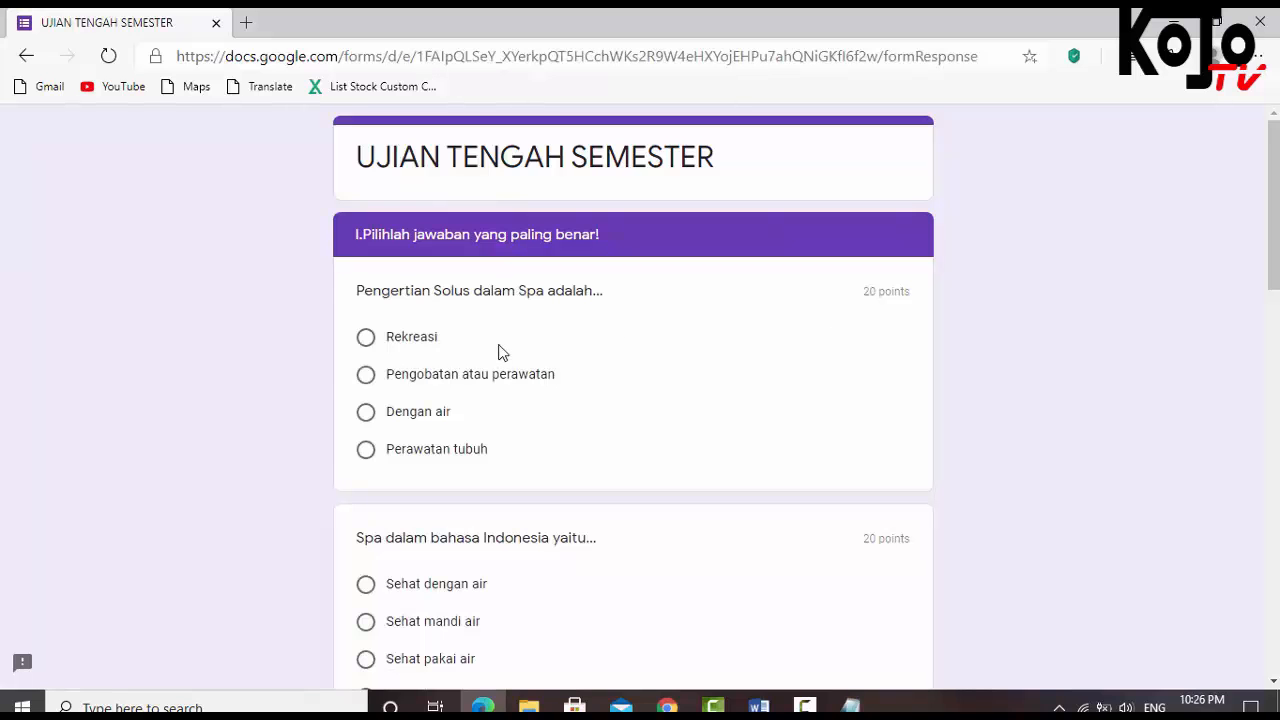
Look through all the multiple-choice questions in section I of the exam
scroll(531, 320, "down", 10)
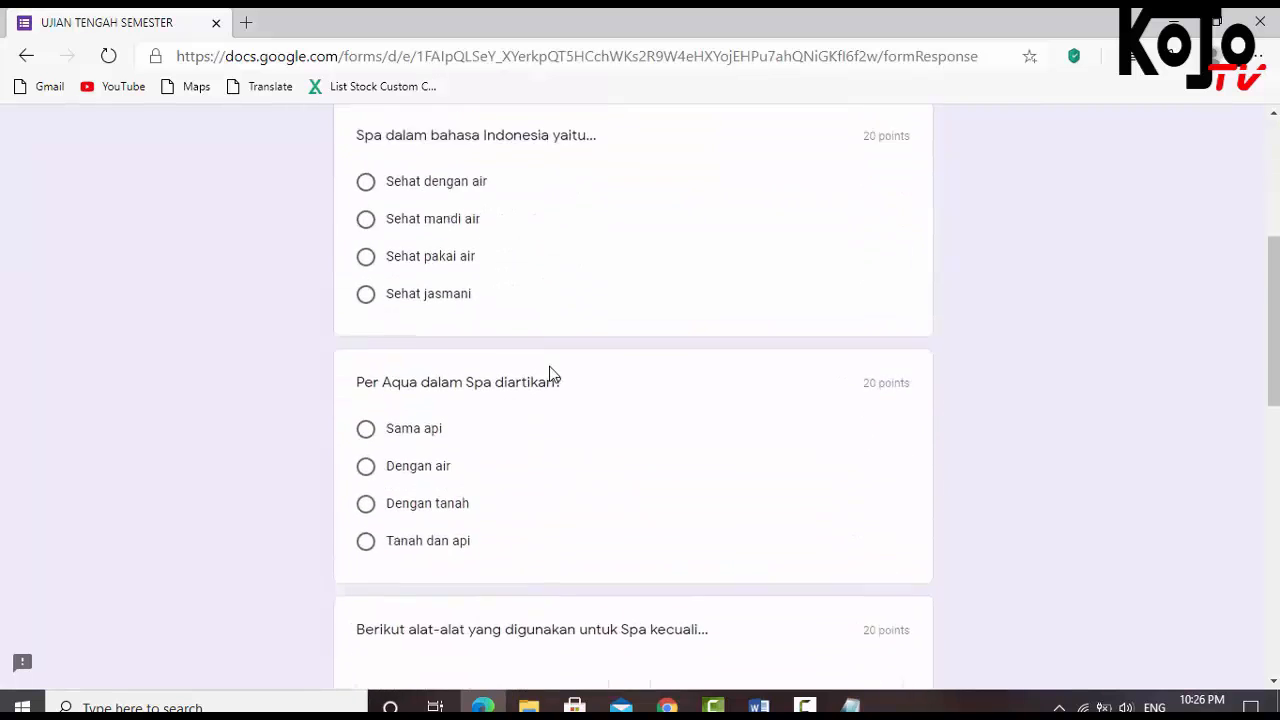
scroll(549, 375, "up", 2)
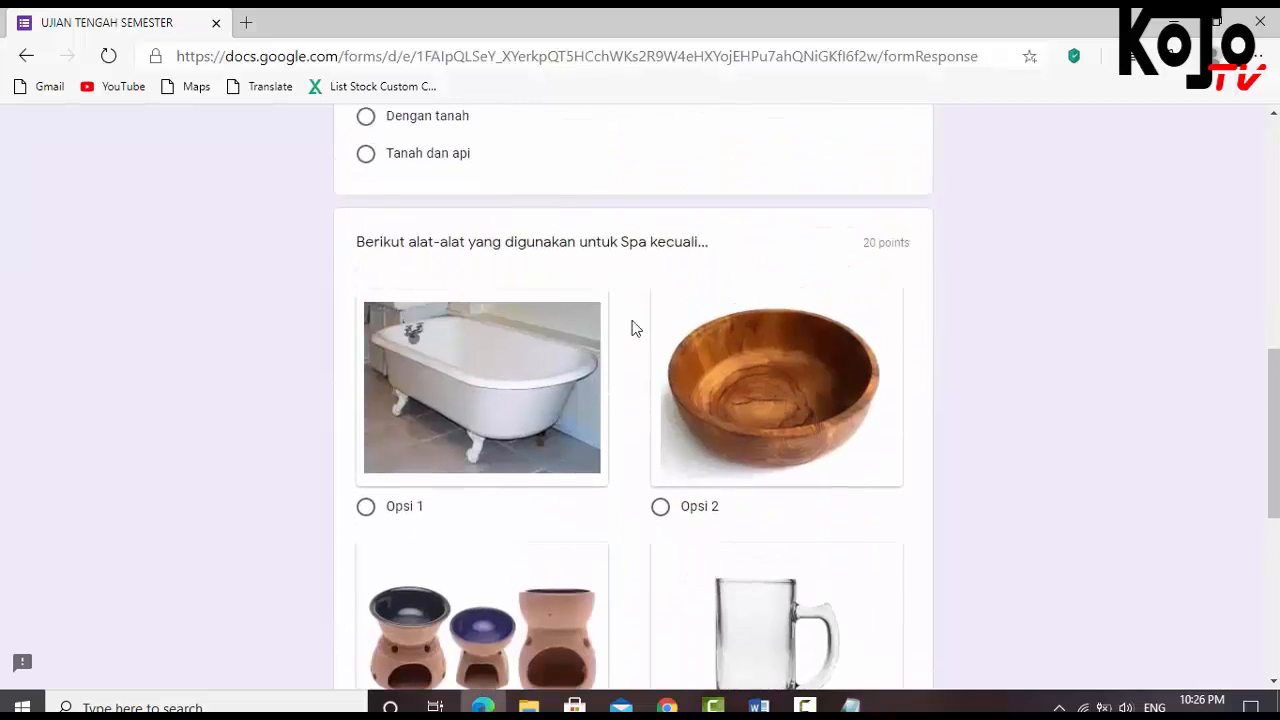
scroll(596, 310, "down", 4)
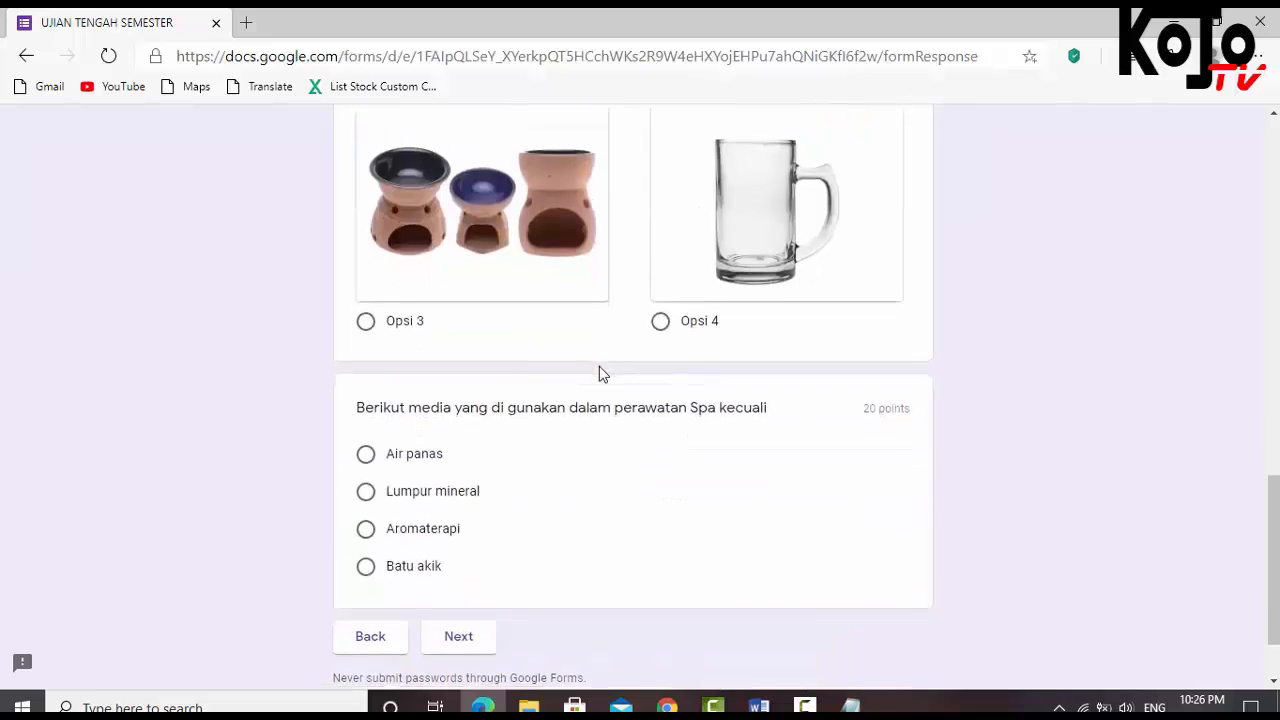
scroll(600, 371, "down", 1)
scroll(600, 371, "up", 5)
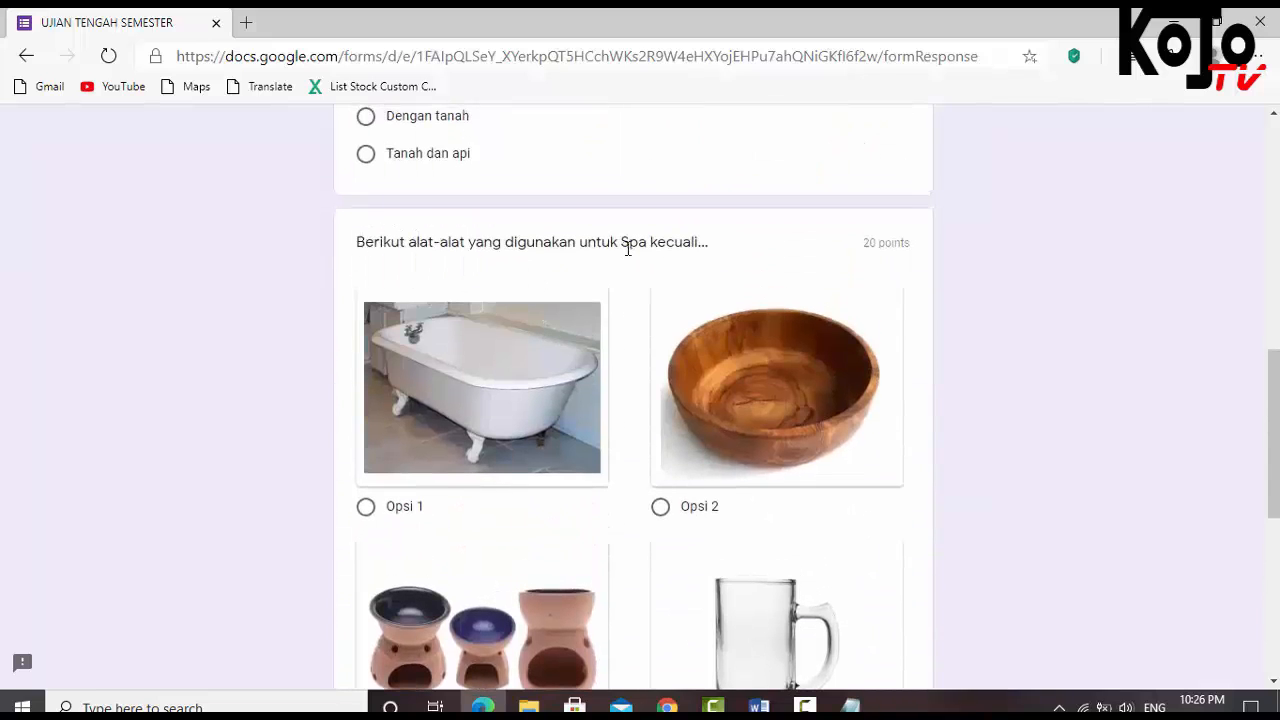
scroll(628, 250, "down", 2)
scroll(626, 280, "up", 10)
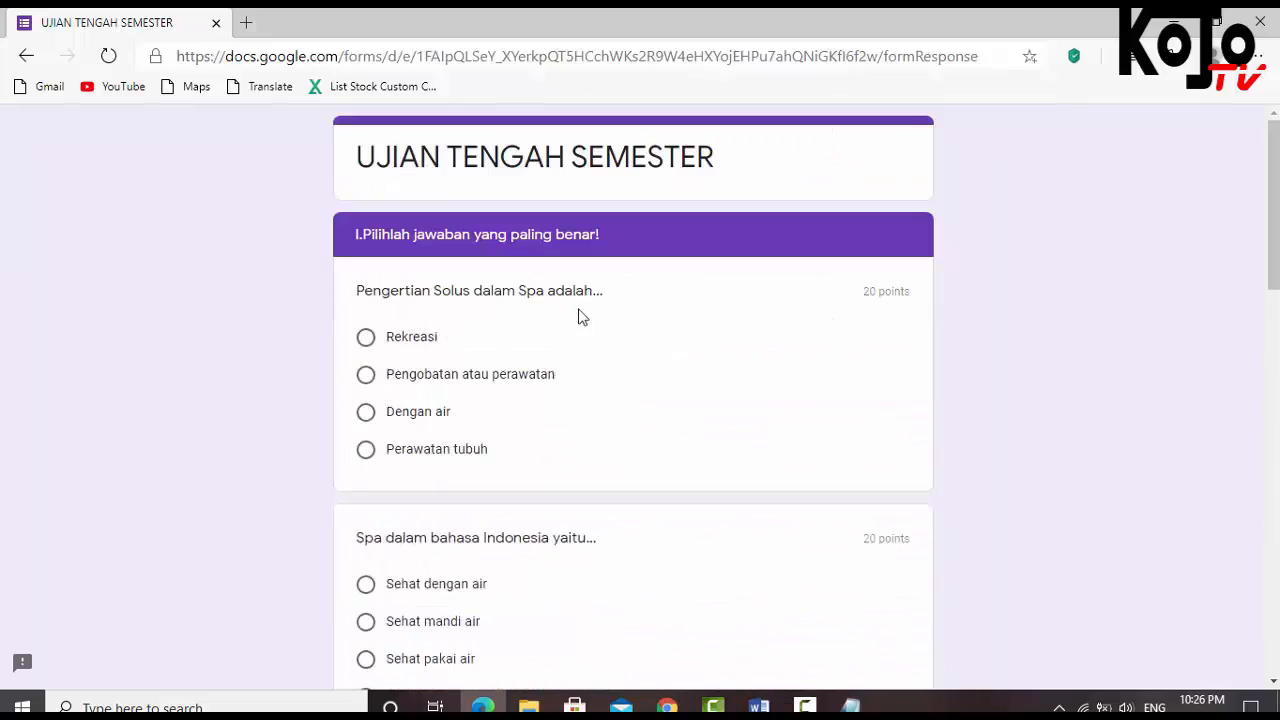
Answer the first three multiple-choice questions with Pengobatan atau perawatan, Sehat mandi air and Sama api
left_click(366, 377)
scroll(440, 440, "down", 2)
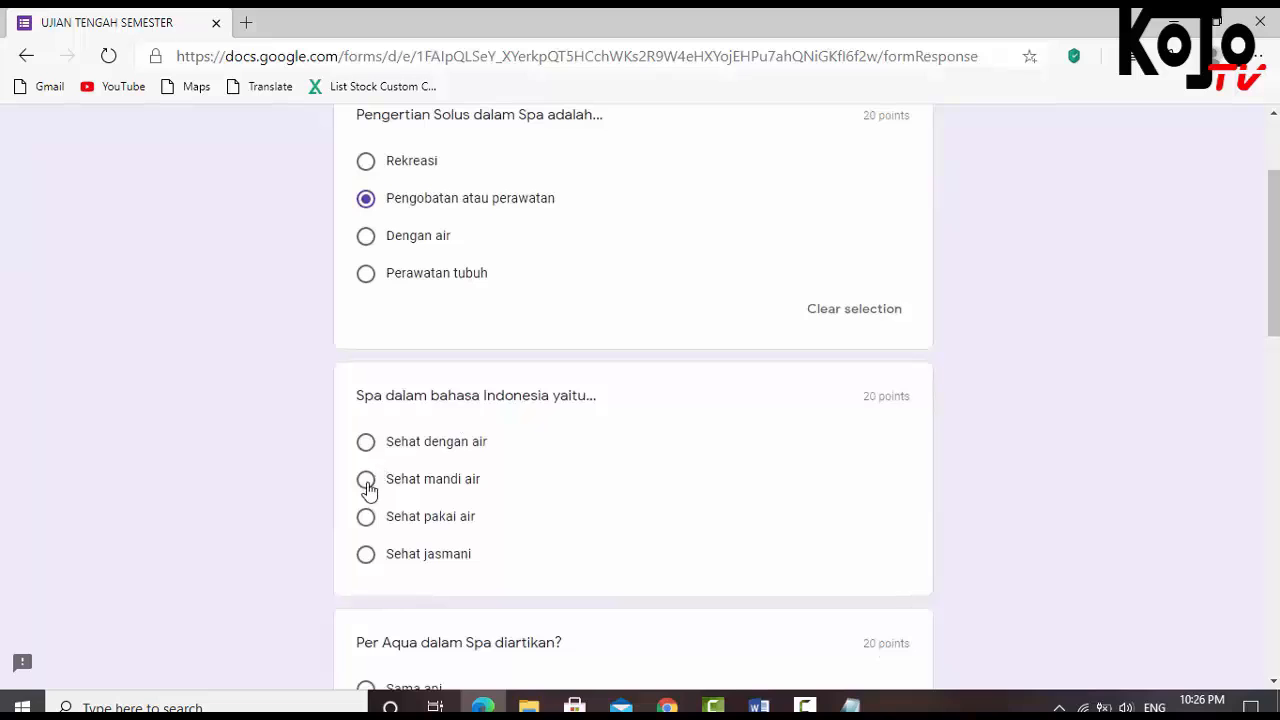
left_click(366, 481)
scroll(480, 500, "down", 3)
left_click(367, 458)
Choose Opsi 2 for the Spa tools picture question and Air panas for the Spa media question
scroll(523, 506, "down", 4)
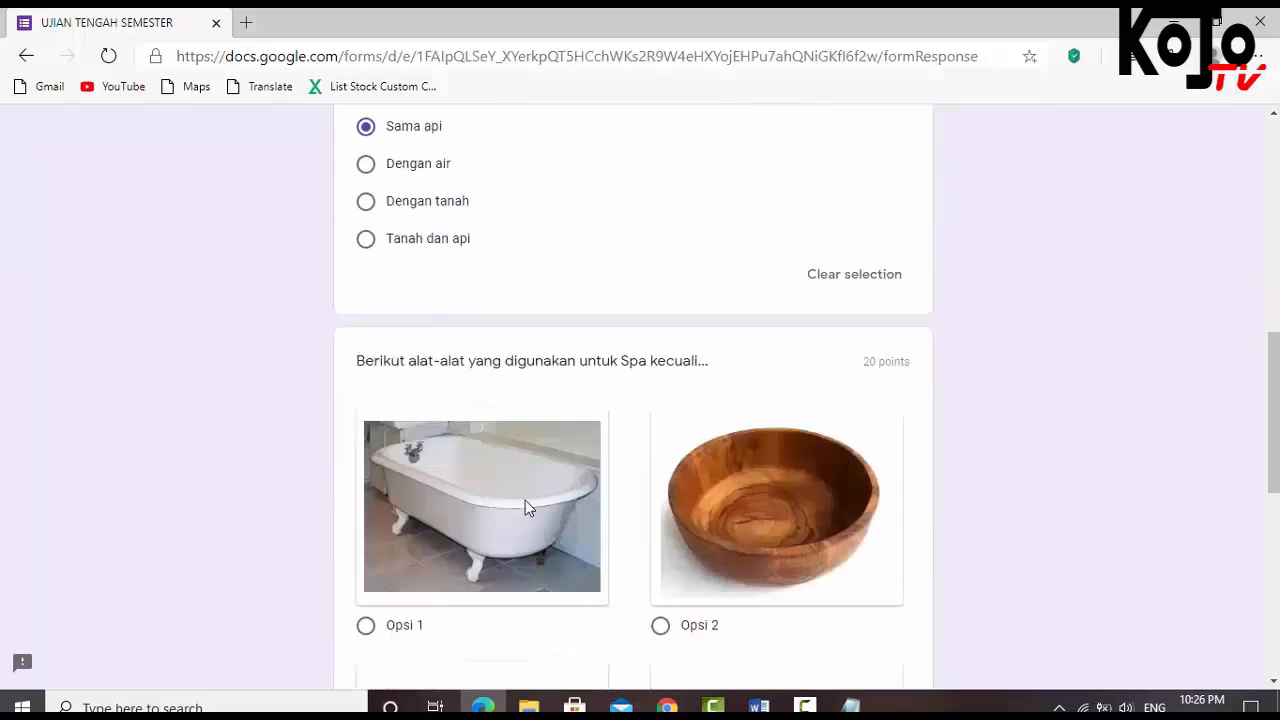
scroll(406, 553, "down", 2)
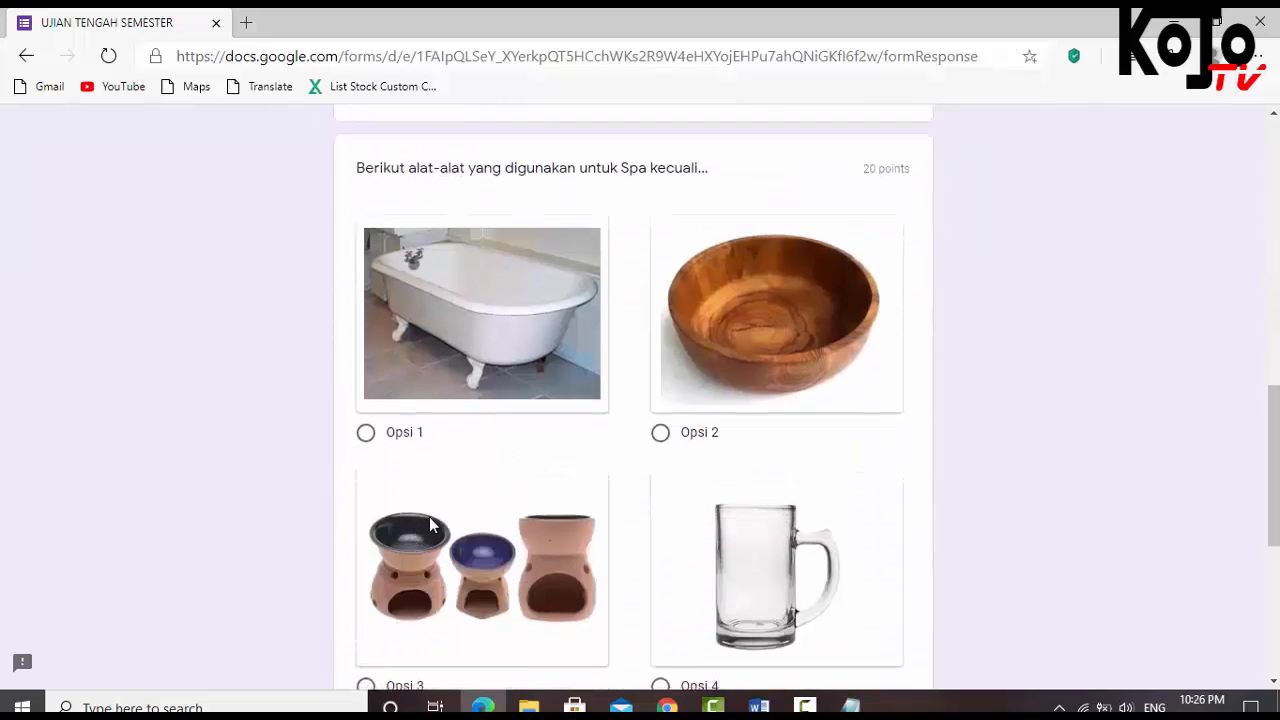
left_click(660, 432)
scroll(500, 483, "down", 3)
scroll(420, 515, "down", 2)
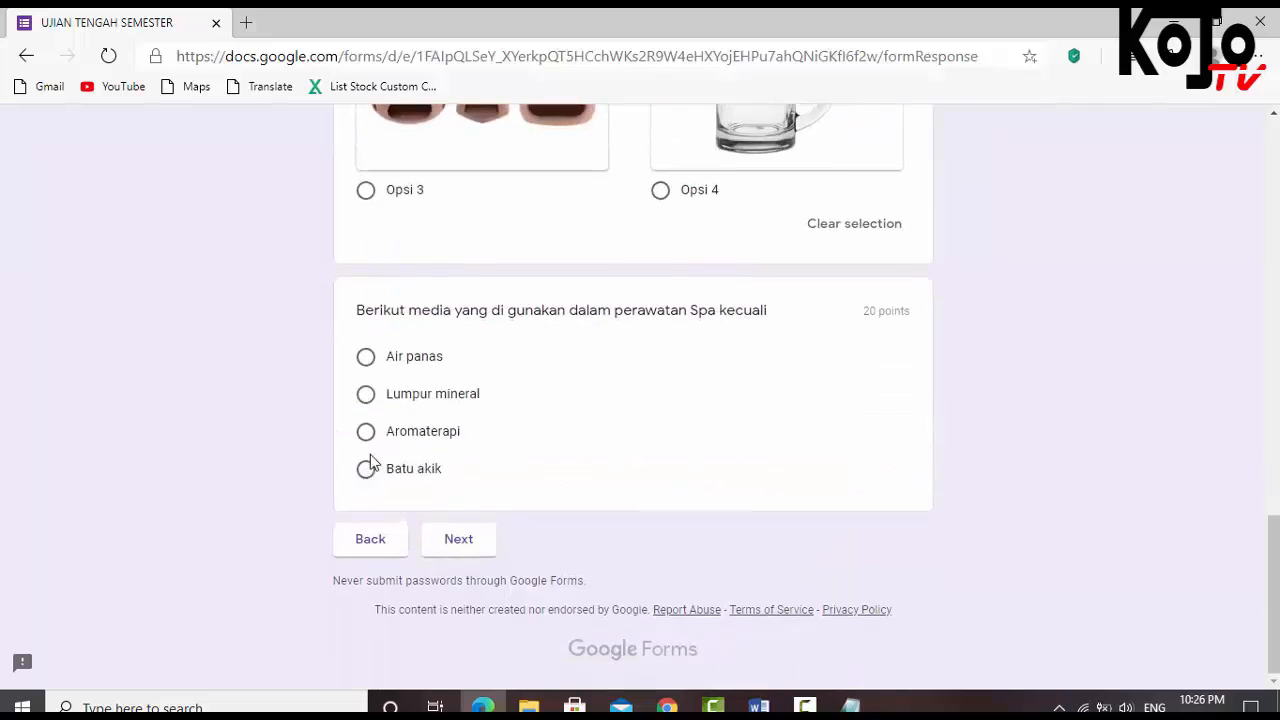
left_click(366, 357)
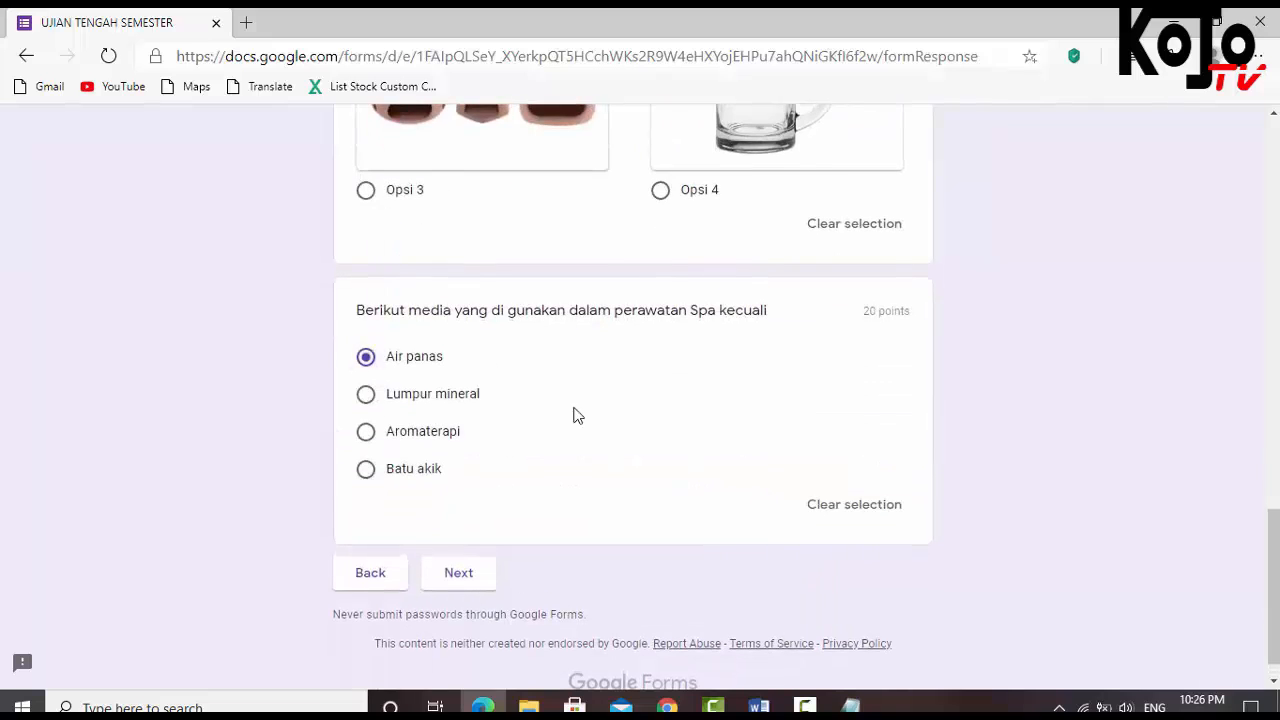
Change the Spa tools picture question's answer to Opsi 4 and continue to section II
scroll(600, 400, "up", 2)
left_click(662, 367)
scroll(670, 372, "up", 3)
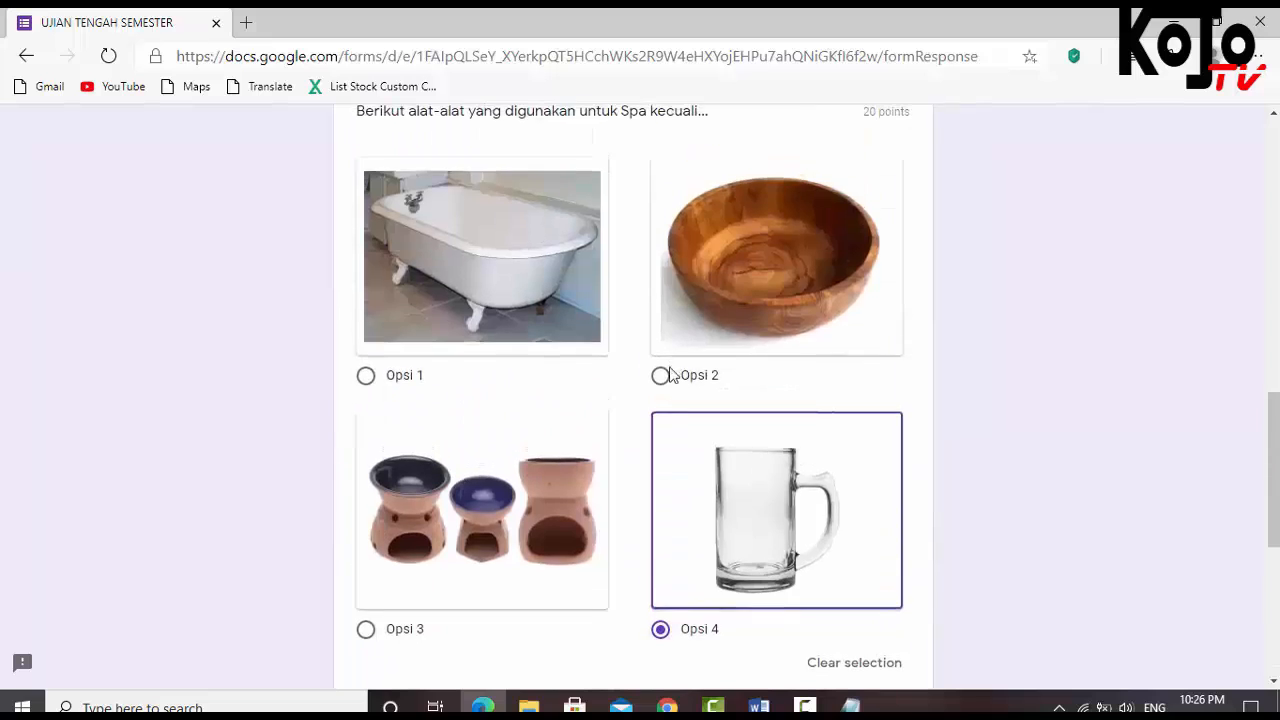
scroll(666, 466, "down", 5)
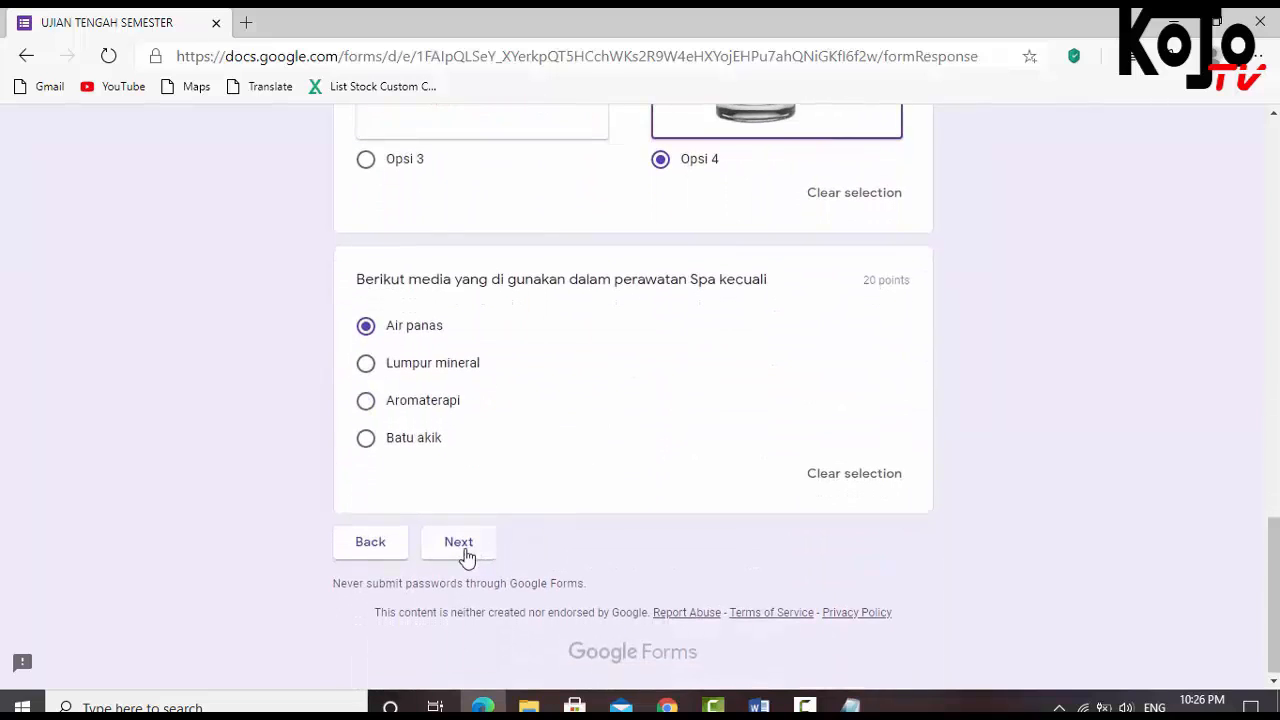
left_click(464, 550)
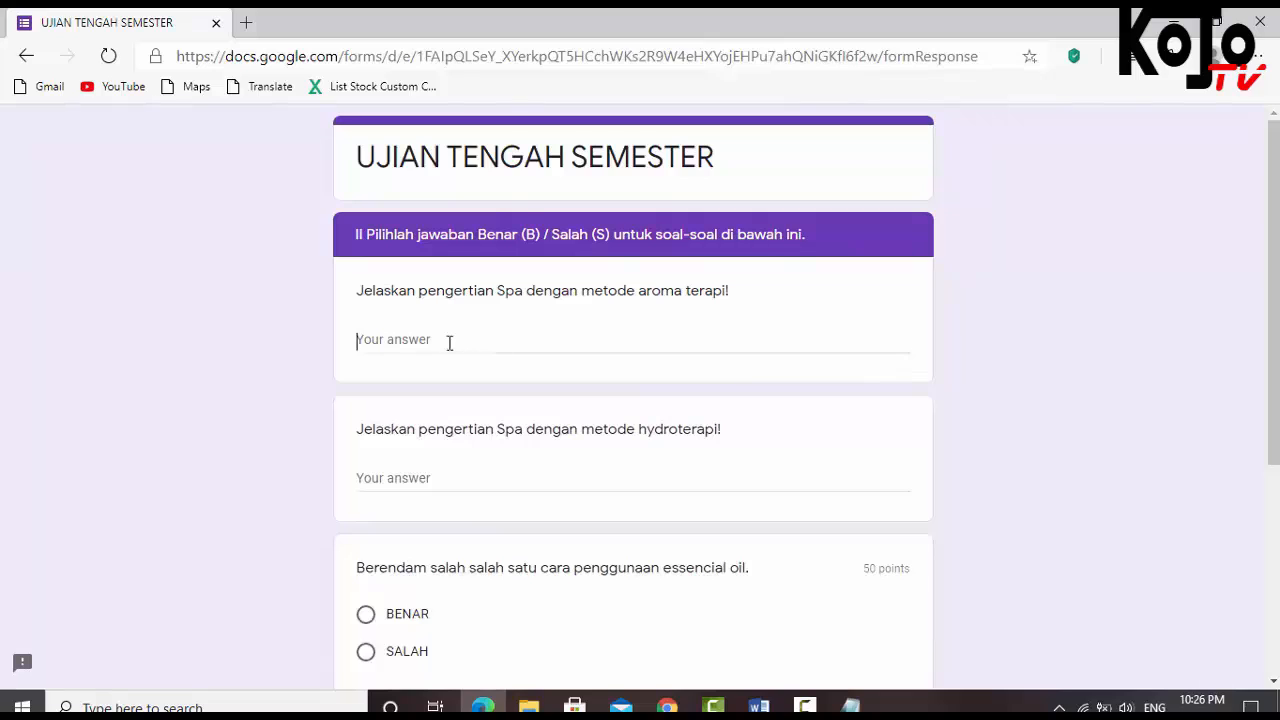
Fill both essay answers with rows of repeated letters, mark the essencial oil statement SALAH and the Anglo statement BENAR, and submit the exam
type("a")
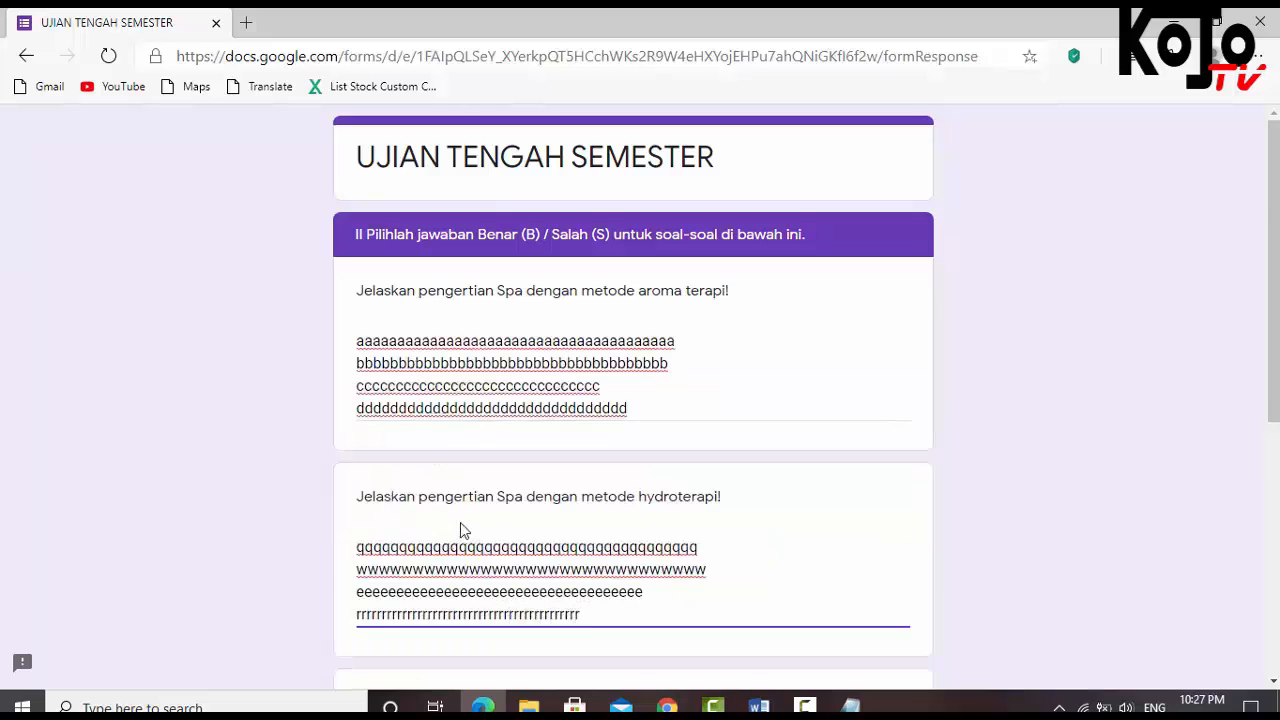
scroll(460, 522, "down", 2)
scroll(499, 454, "down", 2)
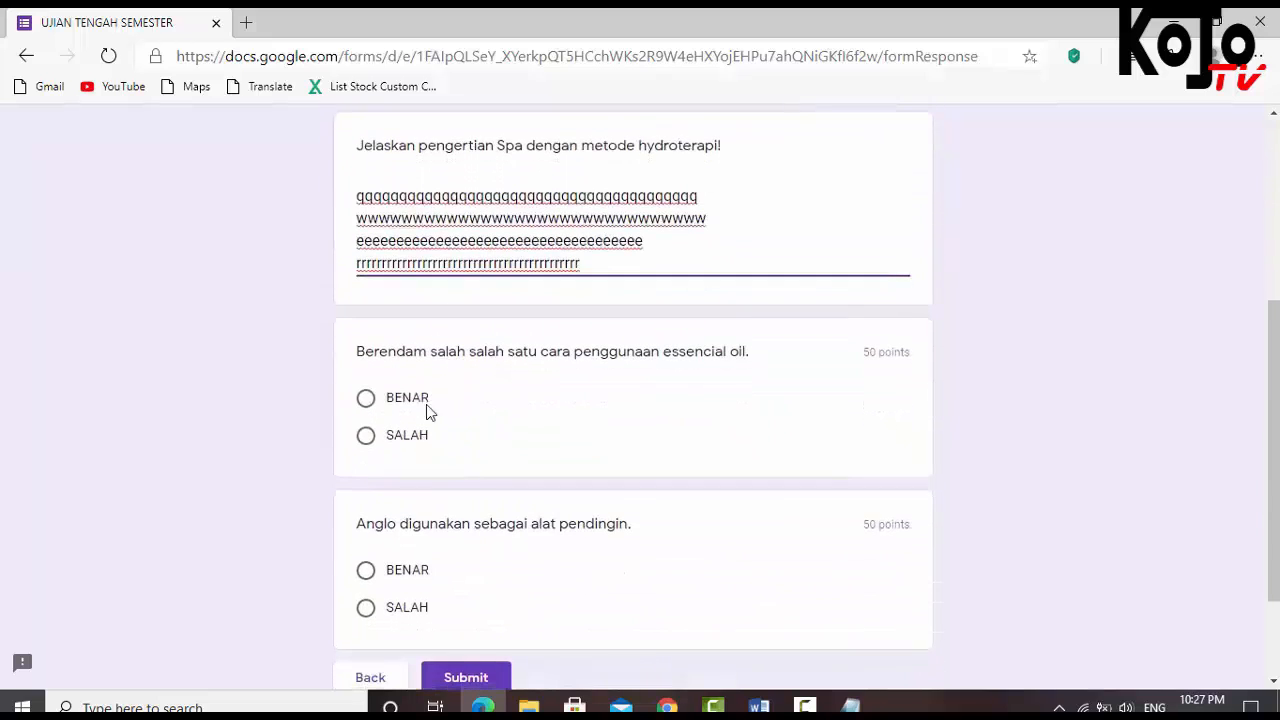
left_click(369, 437)
left_click(366, 603)
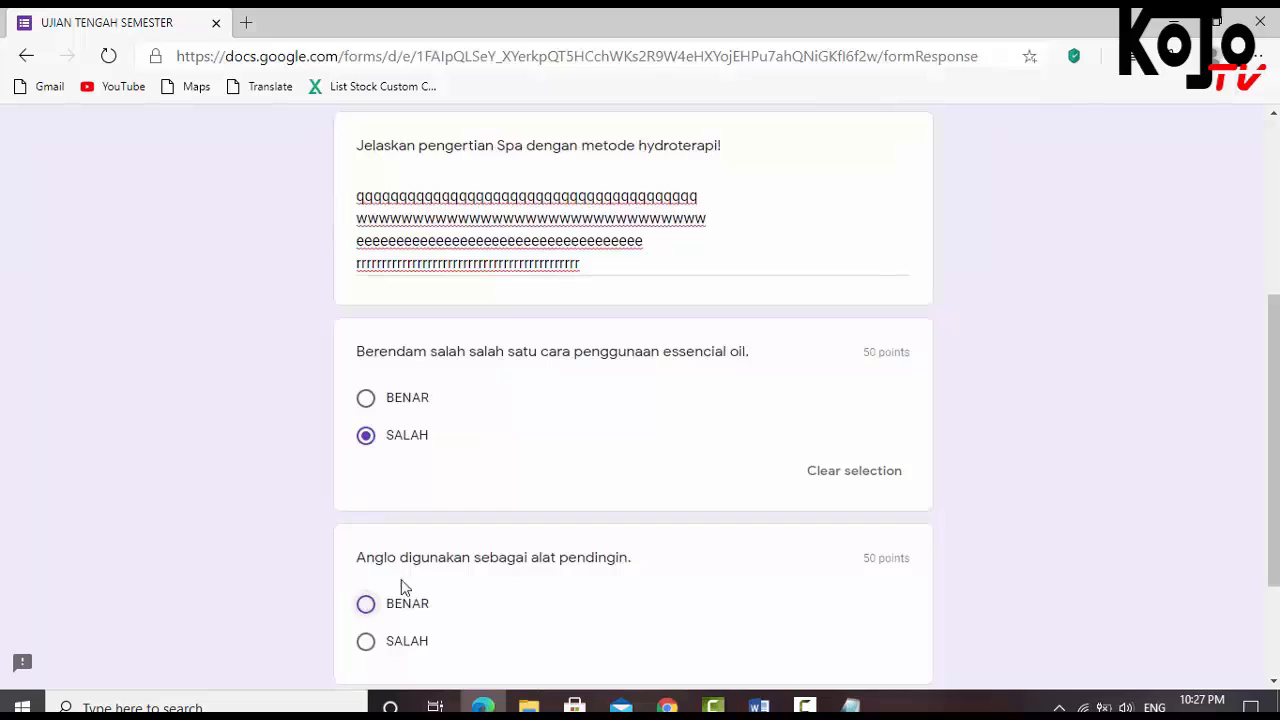
scroll(480, 560, "down", 2)
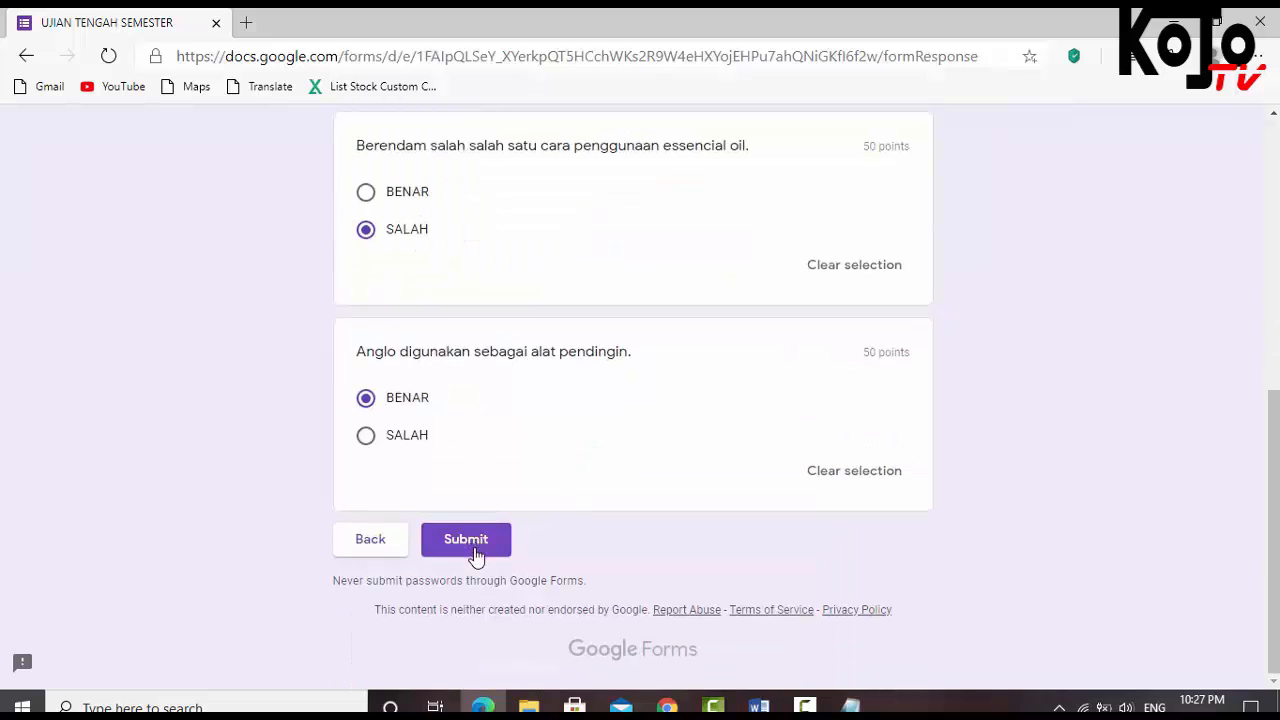
left_click(468, 541)
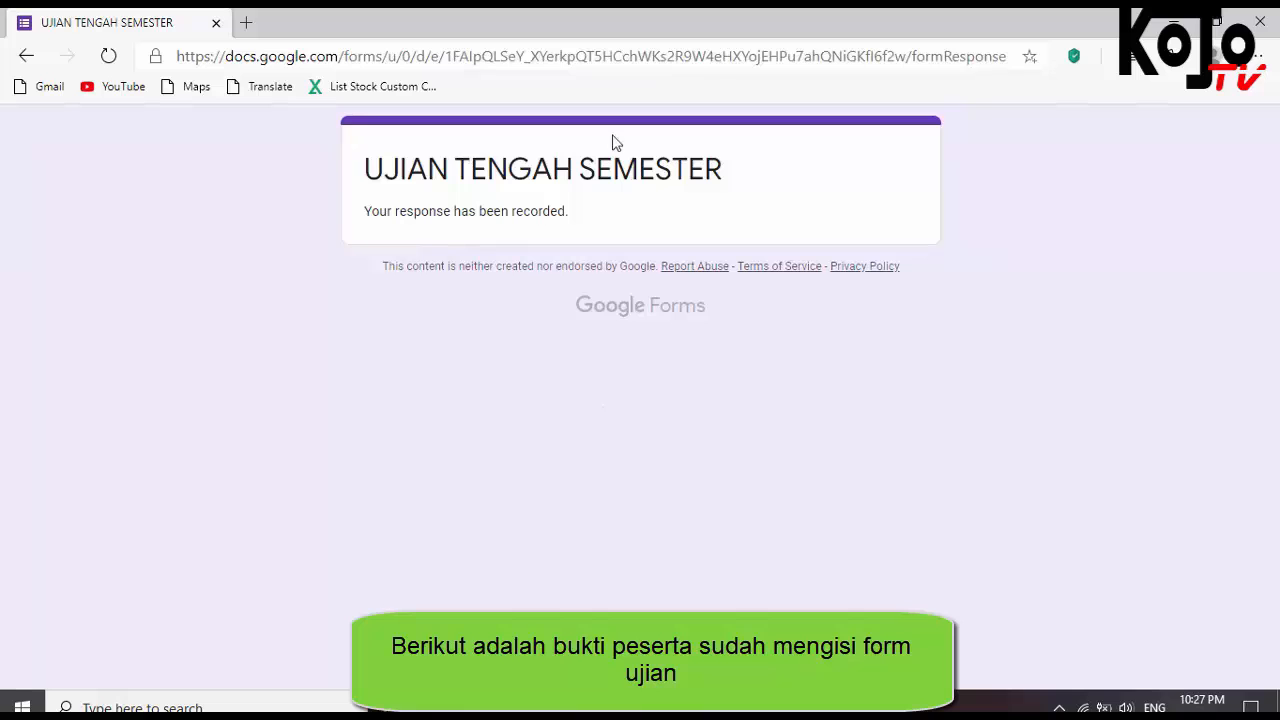
Close the student's exam window, reload Google Drive in Chrome and open the form UJIAN TENGAH SEMESTER
left_click(1256, 28)
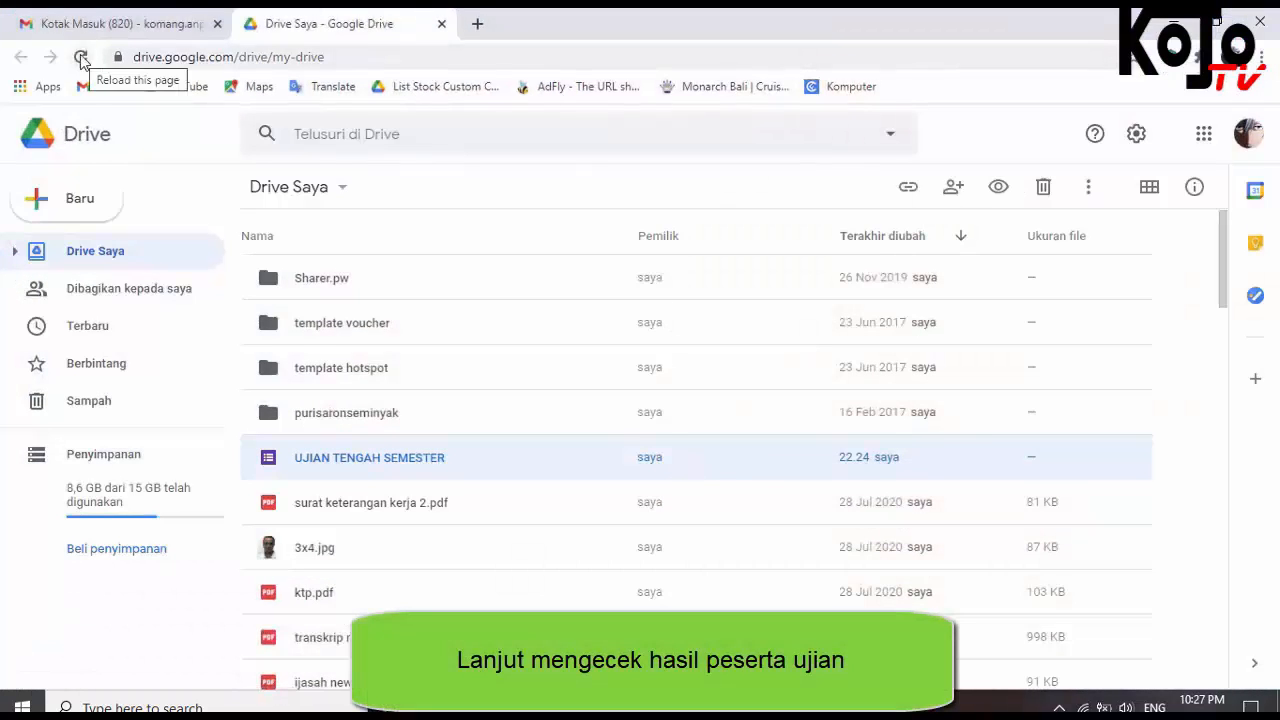
left_click(82, 58)
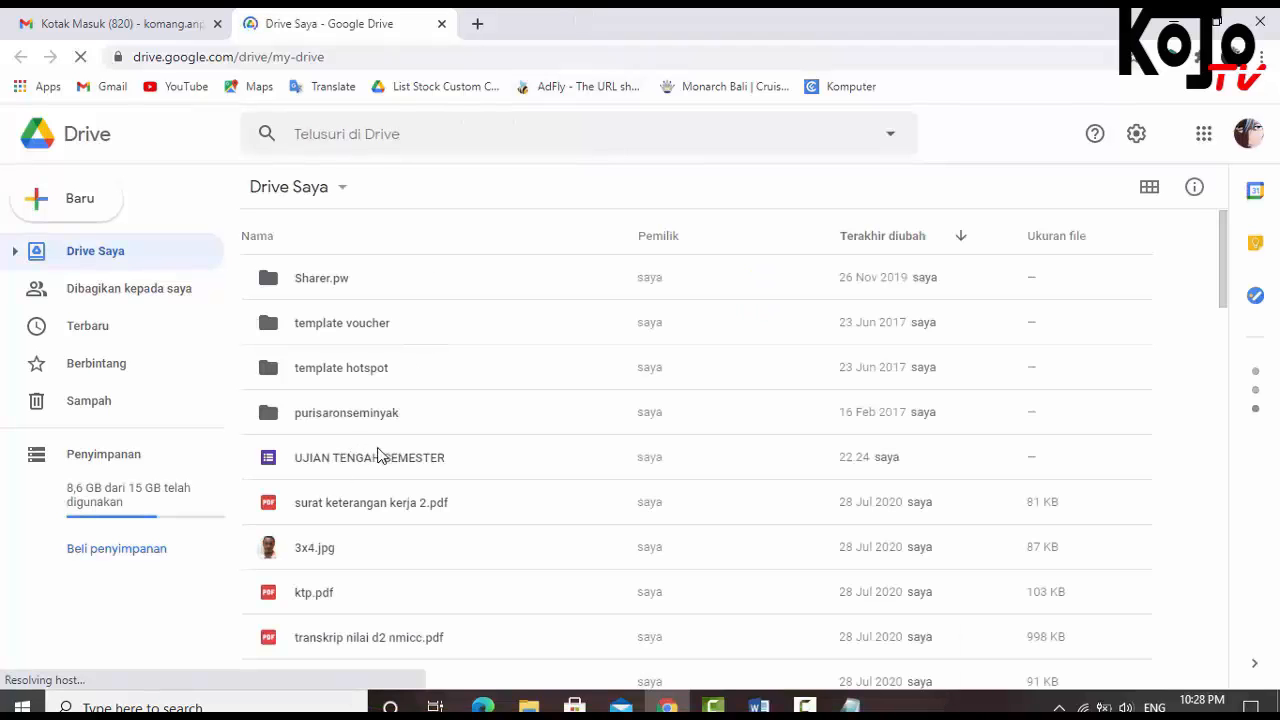
double_click(351, 458)
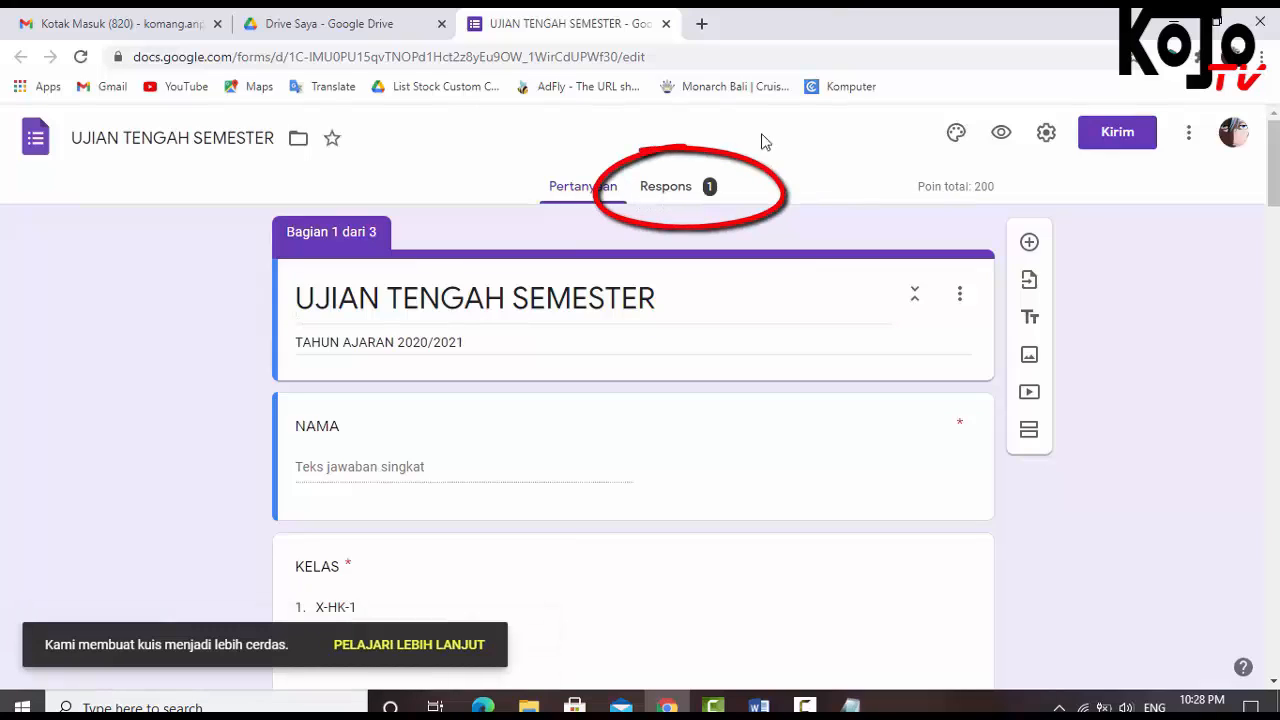
Open the form's responses and examine the summary's score insights and frequently missed questions
left_click(674, 199)
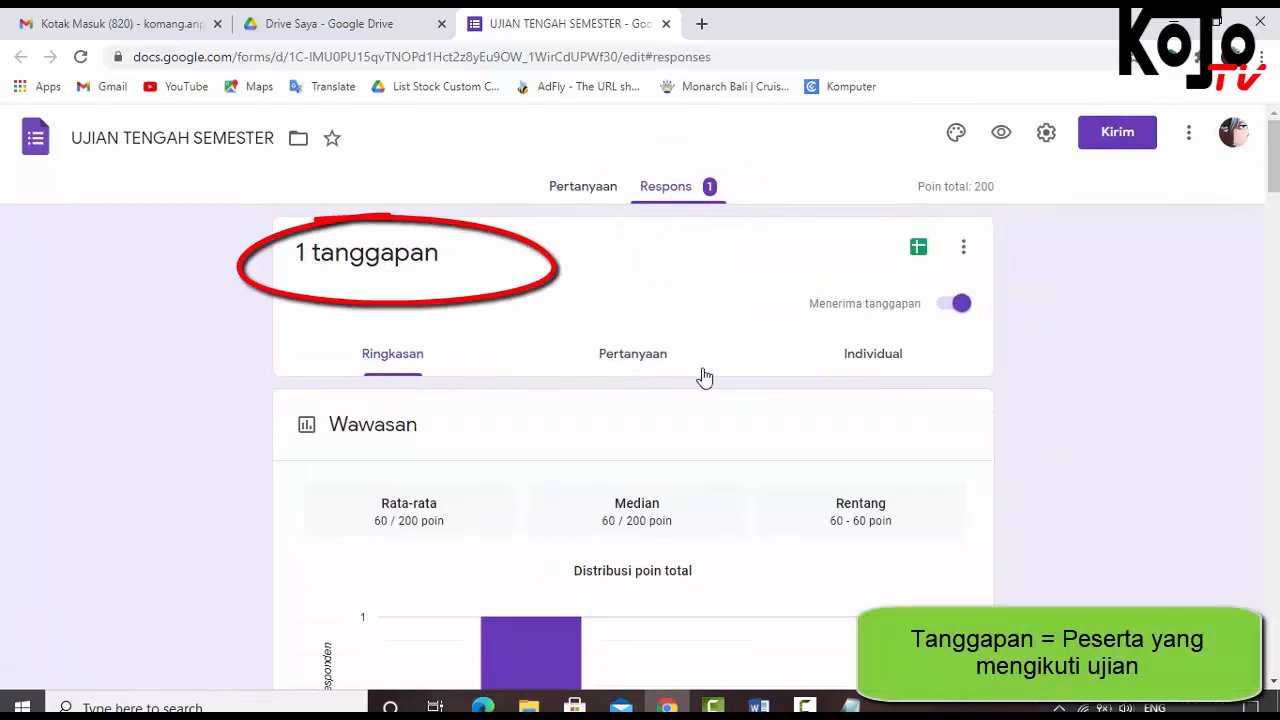
scroll(698, 390, "down", 6)
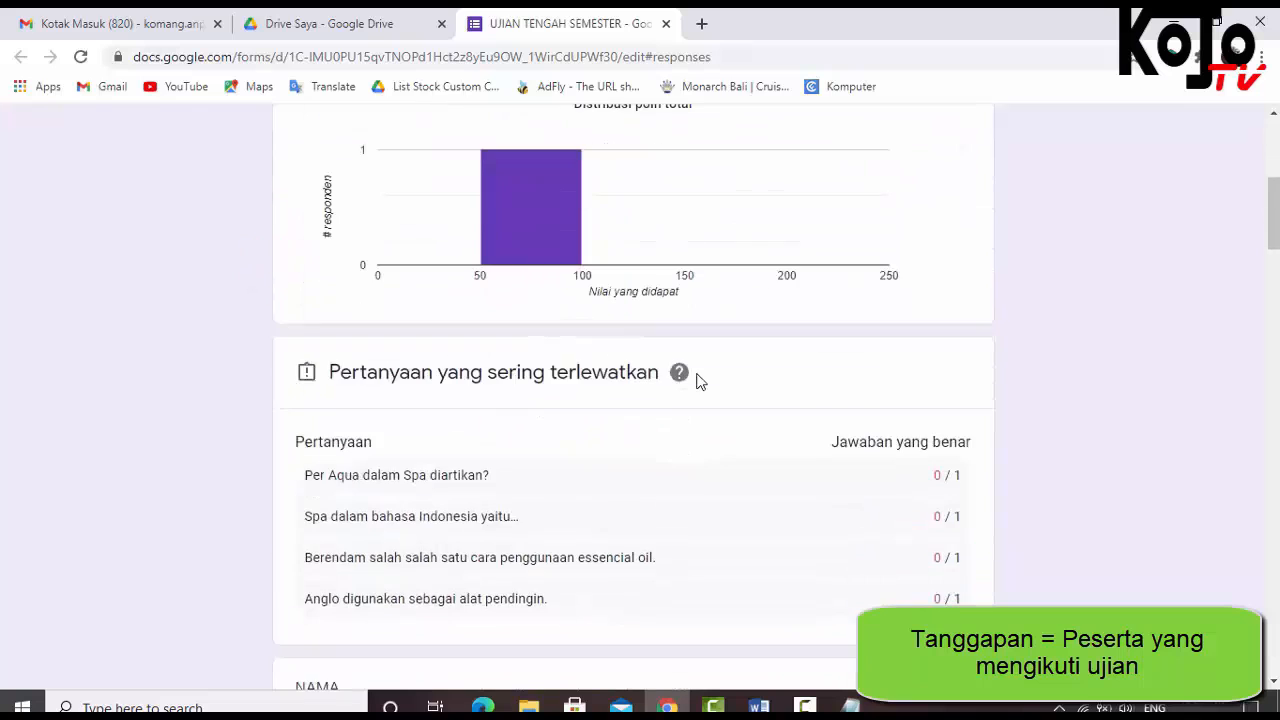
left_click_drag(1274, 246, 1275, 142)
scroll(423, 446, "down", 1)
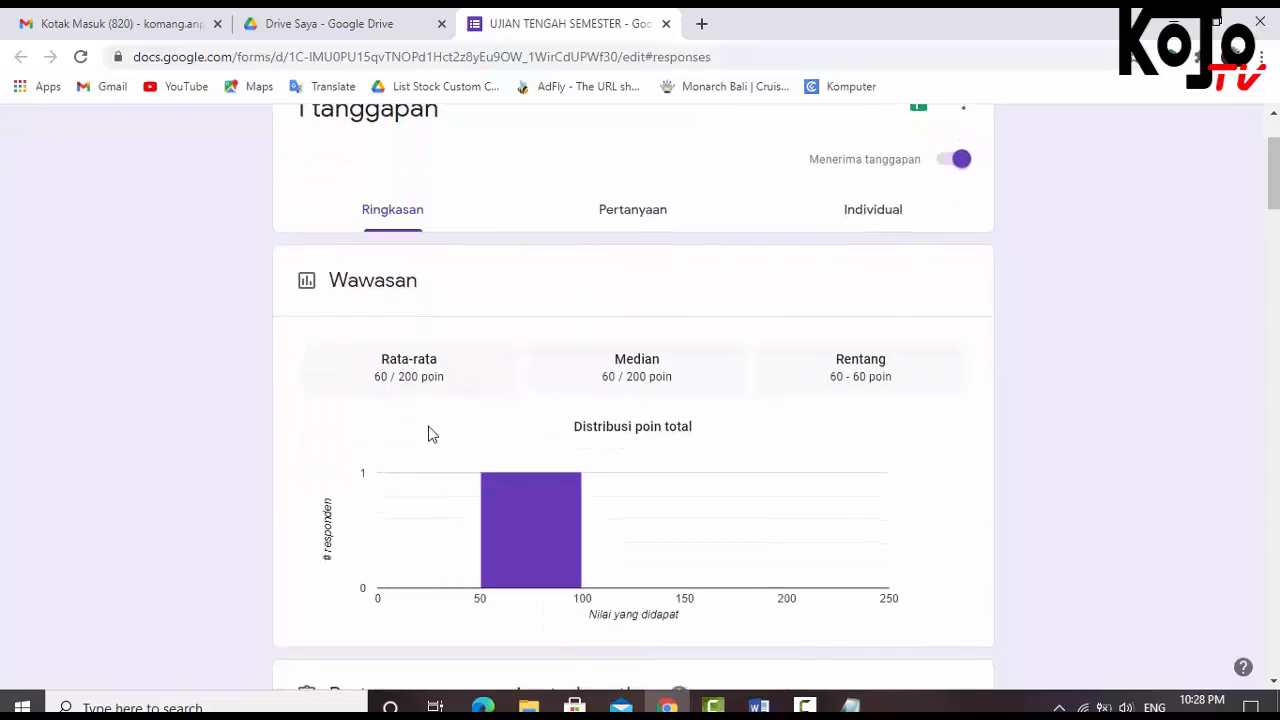
scroll(428, 434, "up", 1)
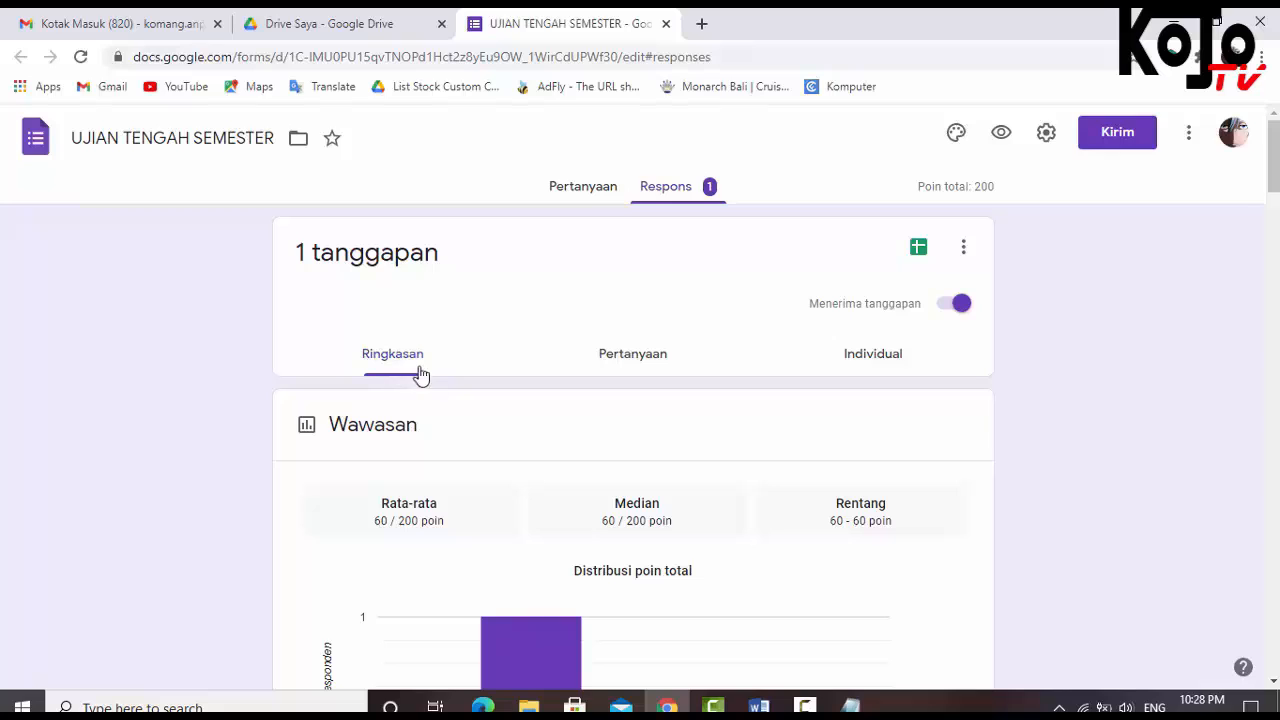
Show the individual response and review the student's total score, name, class and first graded answer
left_click(885, 363)
scroll(460, 343, "down", 1)
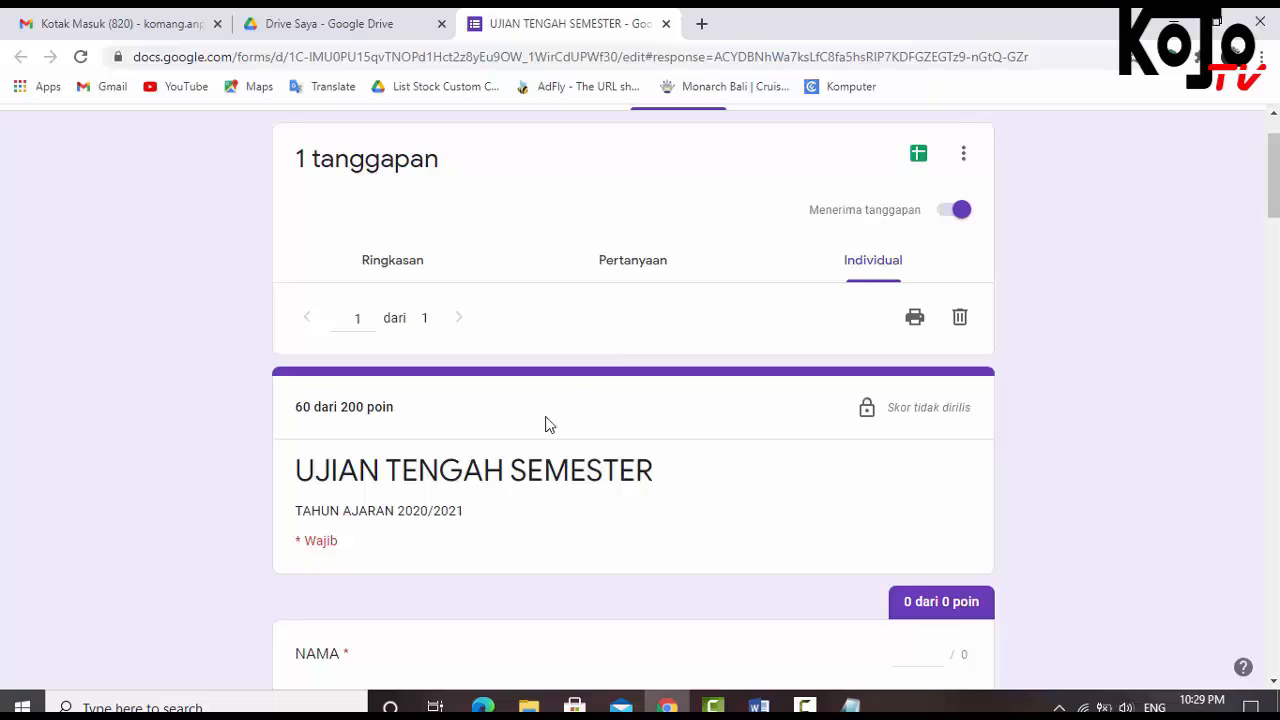
scroll(499, 455, "down", 1)
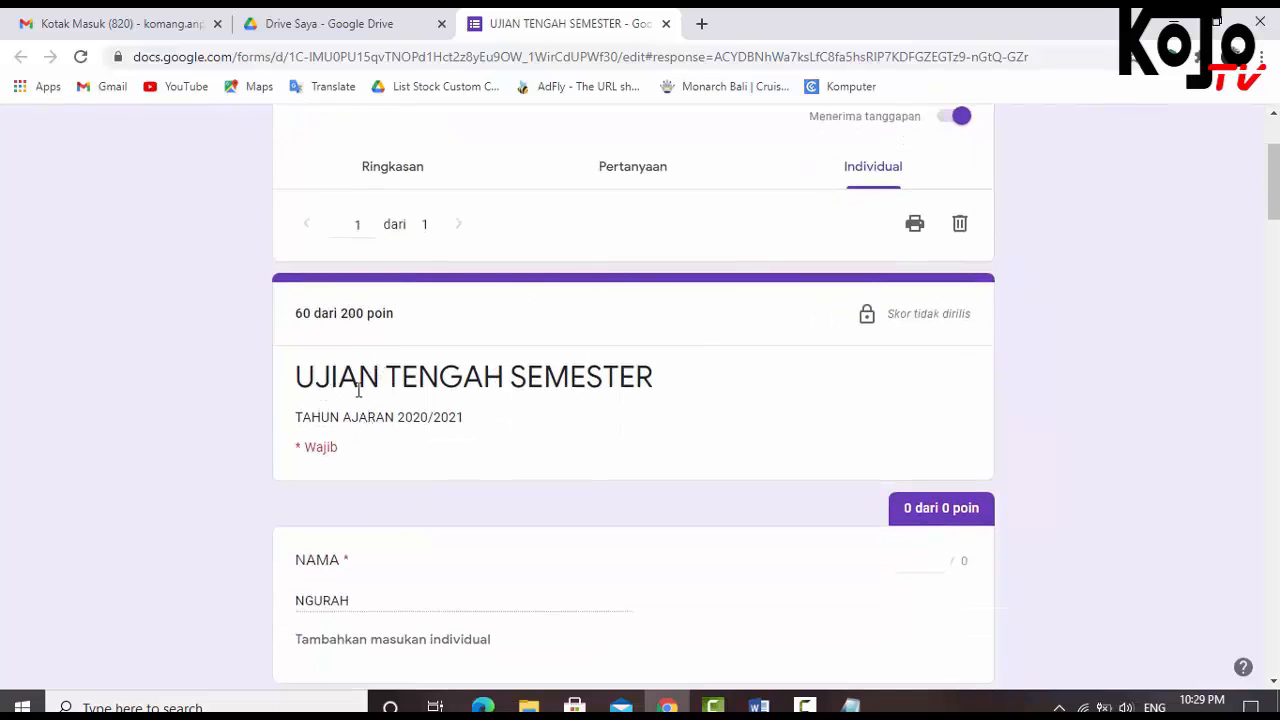
scroll(486, 414, "down", 4)
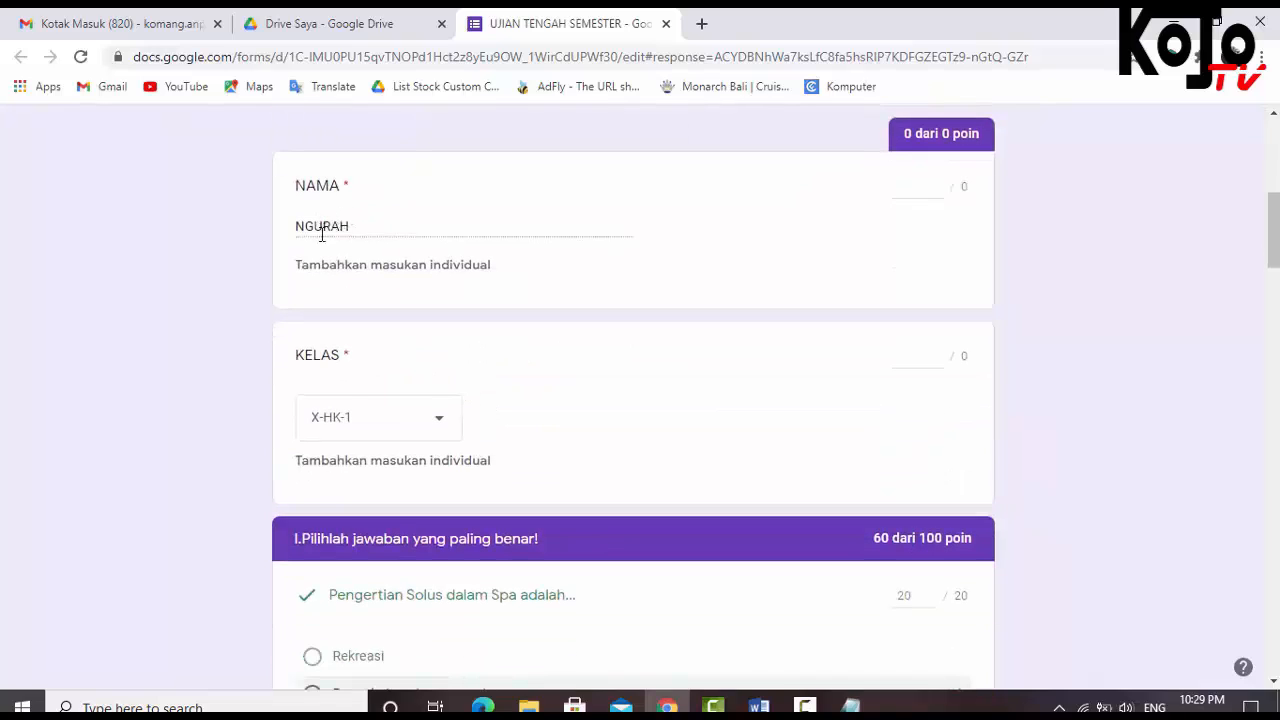
scroll(378, 405, "down", 1)
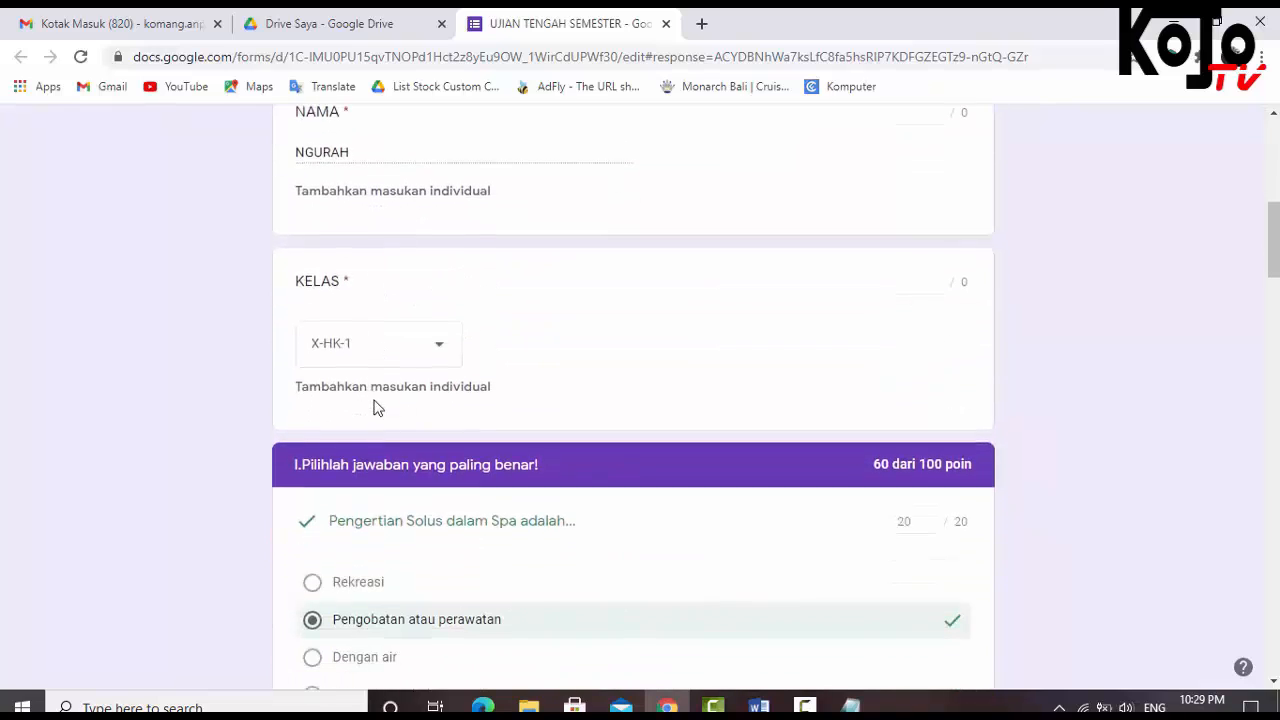
scroll(858, 365, "down", 2)
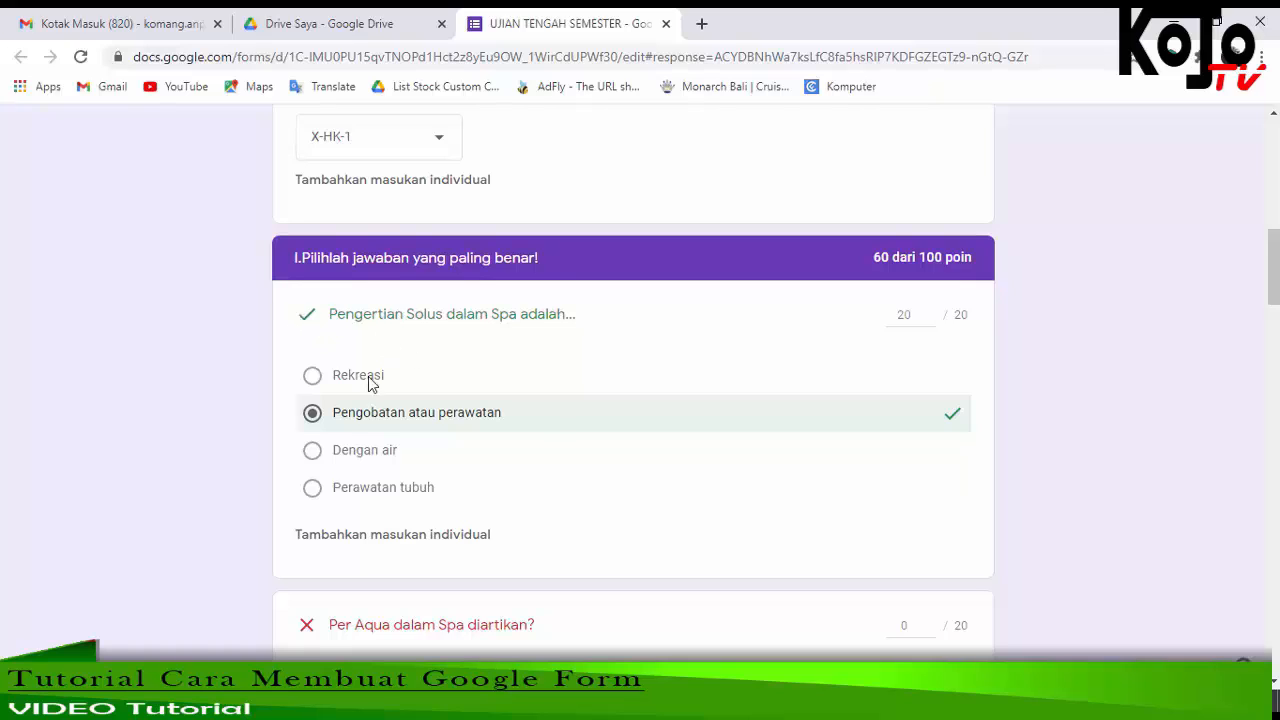
Open the score of the question Pengertian Solus dalam Spa adalah for editing and discard the pending edit
left_click(931, 318)
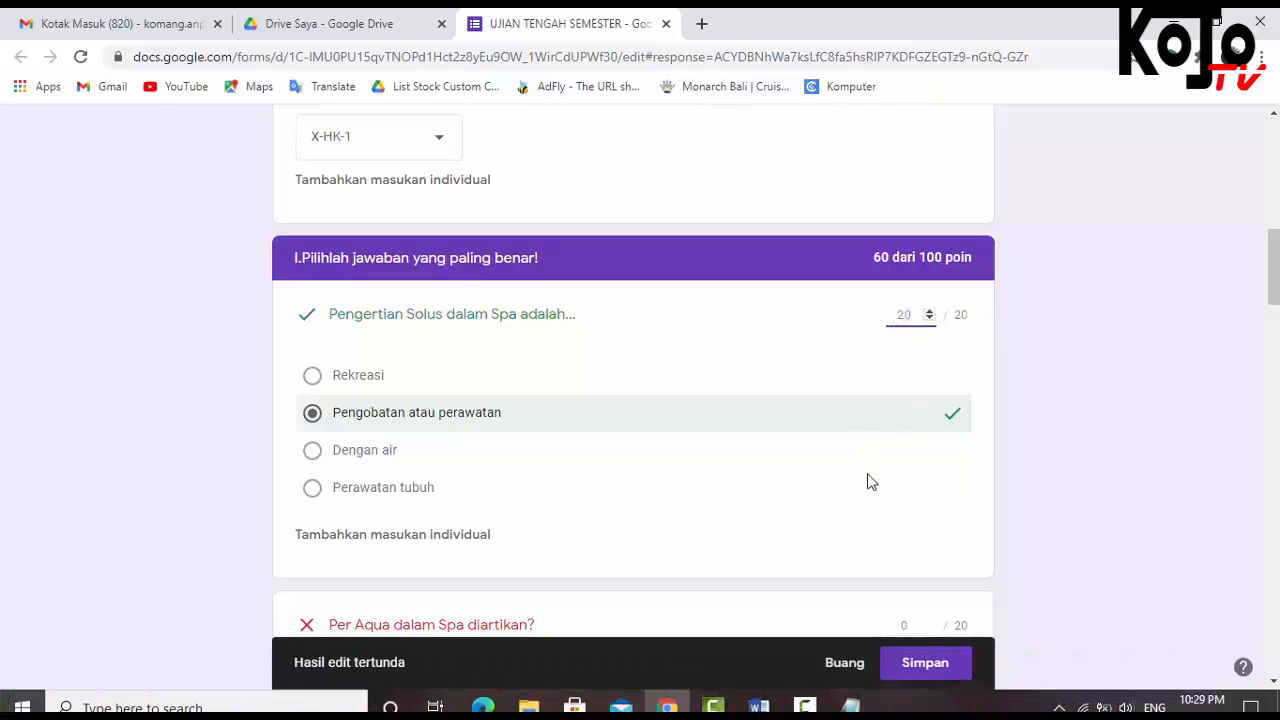
left_click(845, 668)
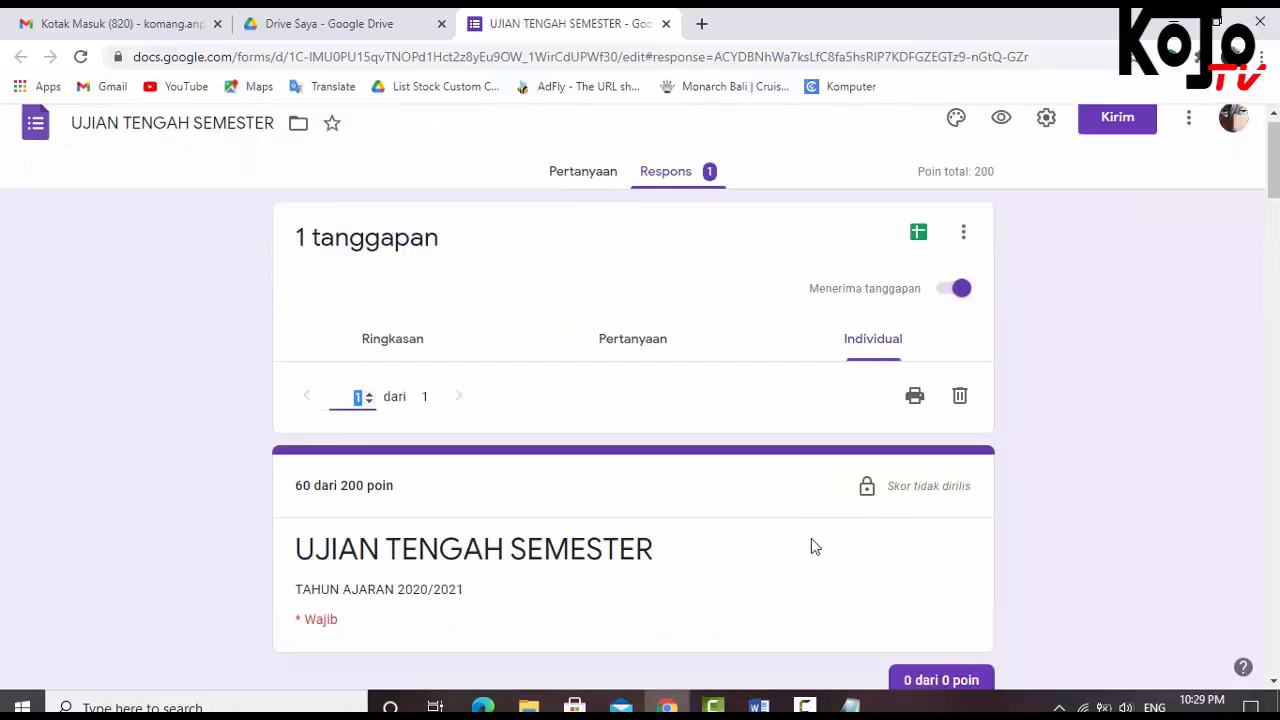
Examine the grading of the questions Pengertian Solus dalam Spa adalah and Per Aqua dalam Spa diartikan
scroll(836, 500, "down", 3)
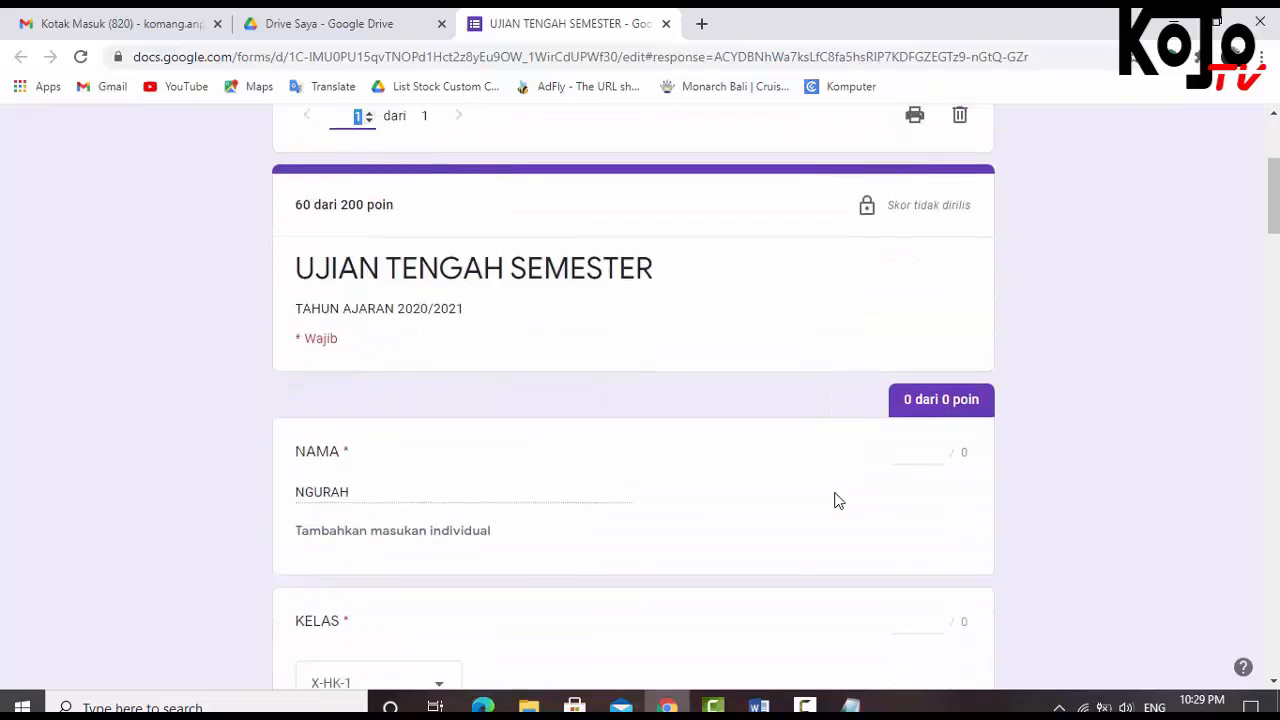
scroll(838, 505, "down", 6)
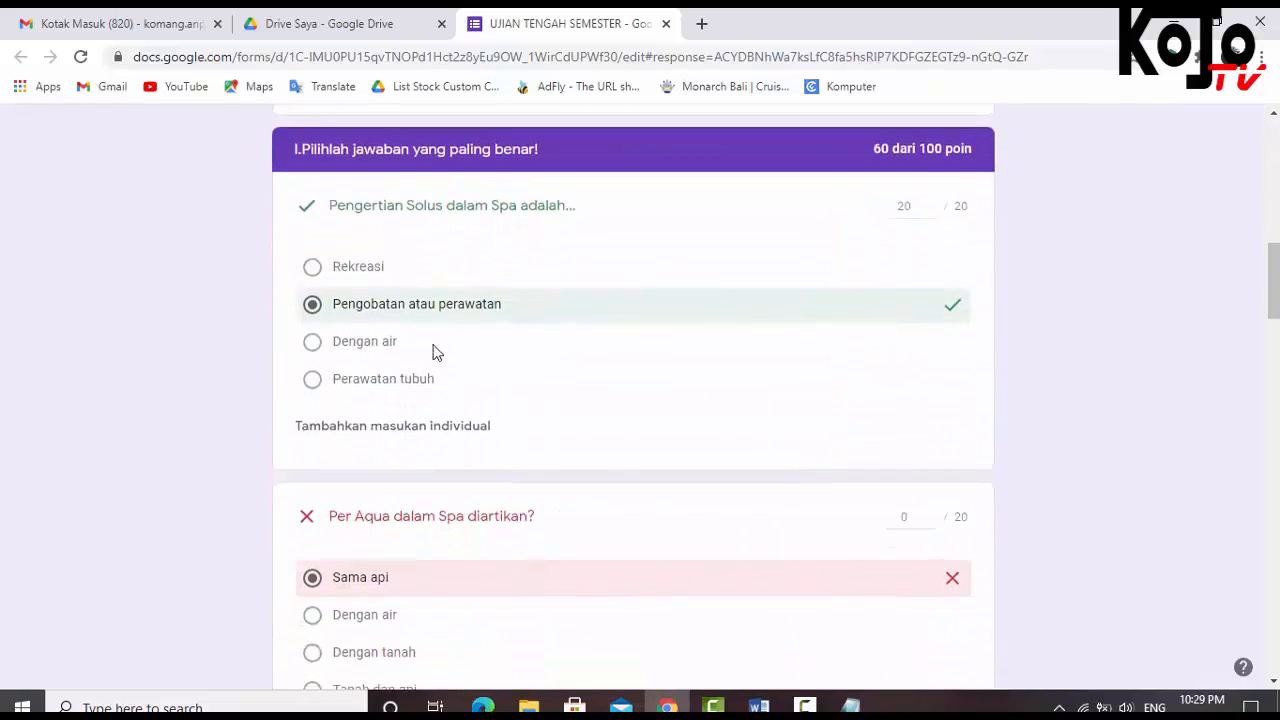
scroll(434, 355, "down", 1)
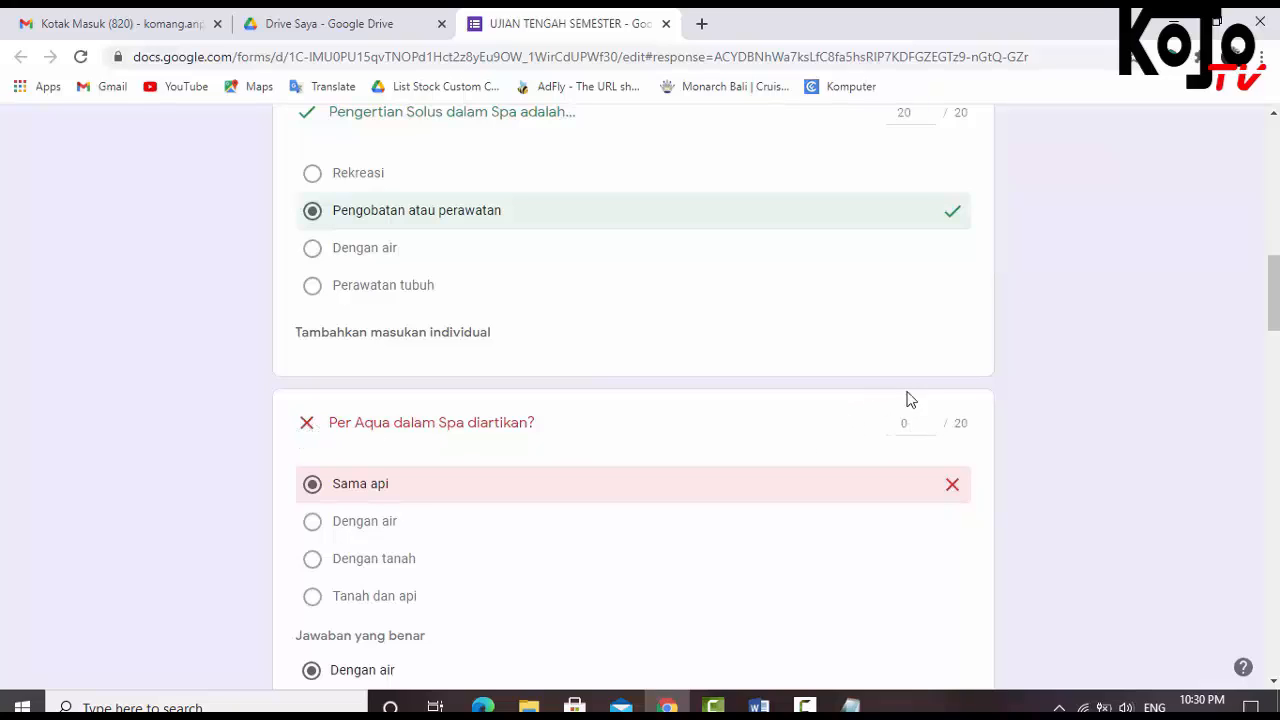
Check the points earned in the multiple-choice section Pilihlah jawaban yang paling benar and the grading of its first questions
scroll(874, 509, "down", 1)
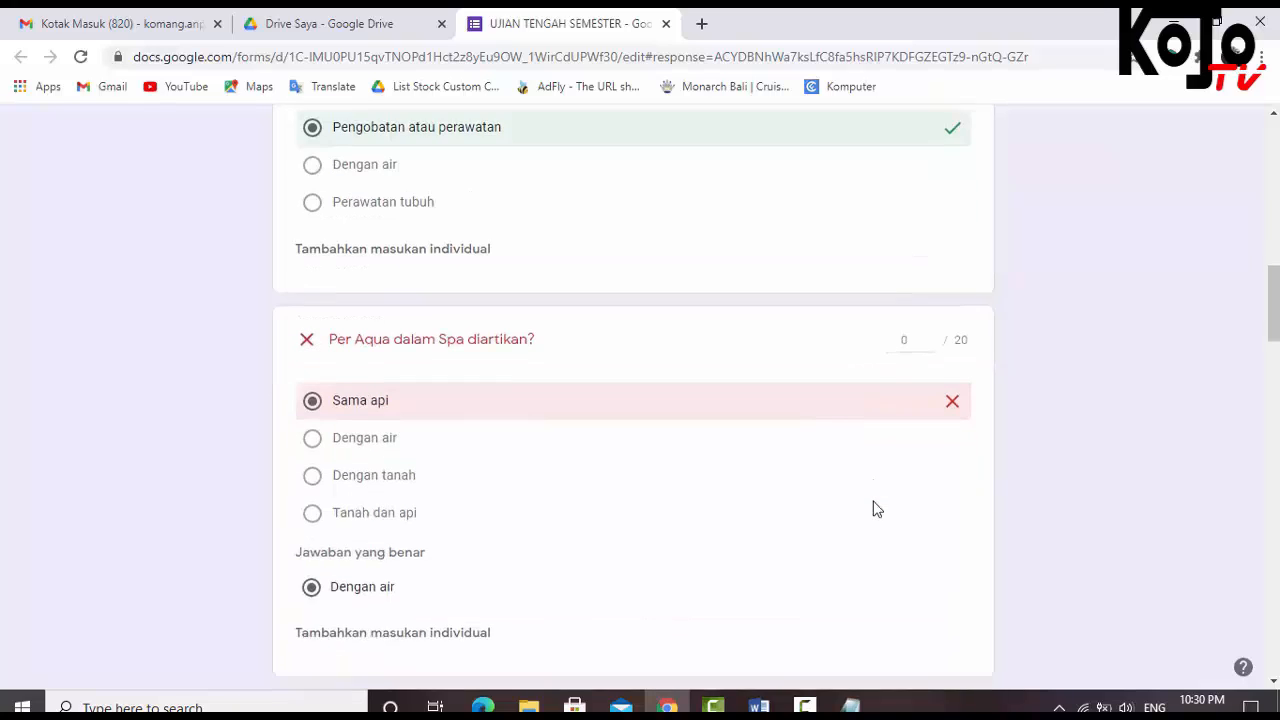
scroll(872, 509, "up", 3)
scroll(872, 509, "down", 1)
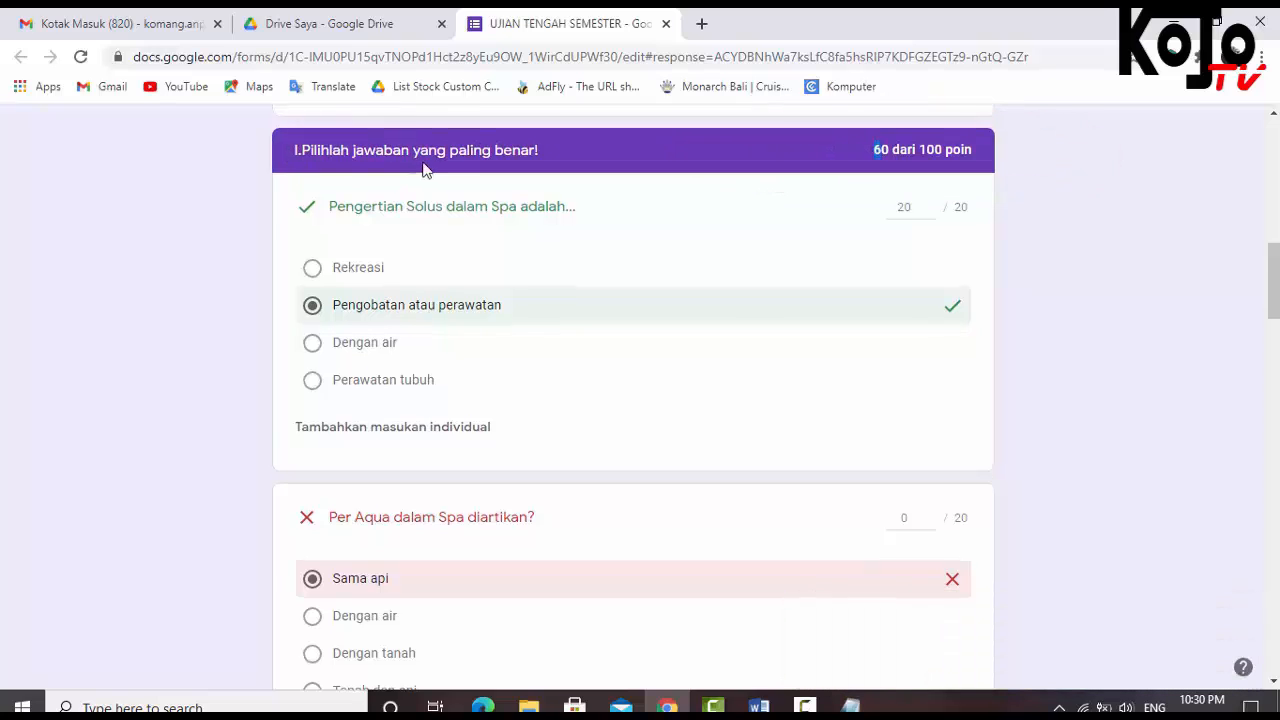
scroll(567, 237, "up", 1)
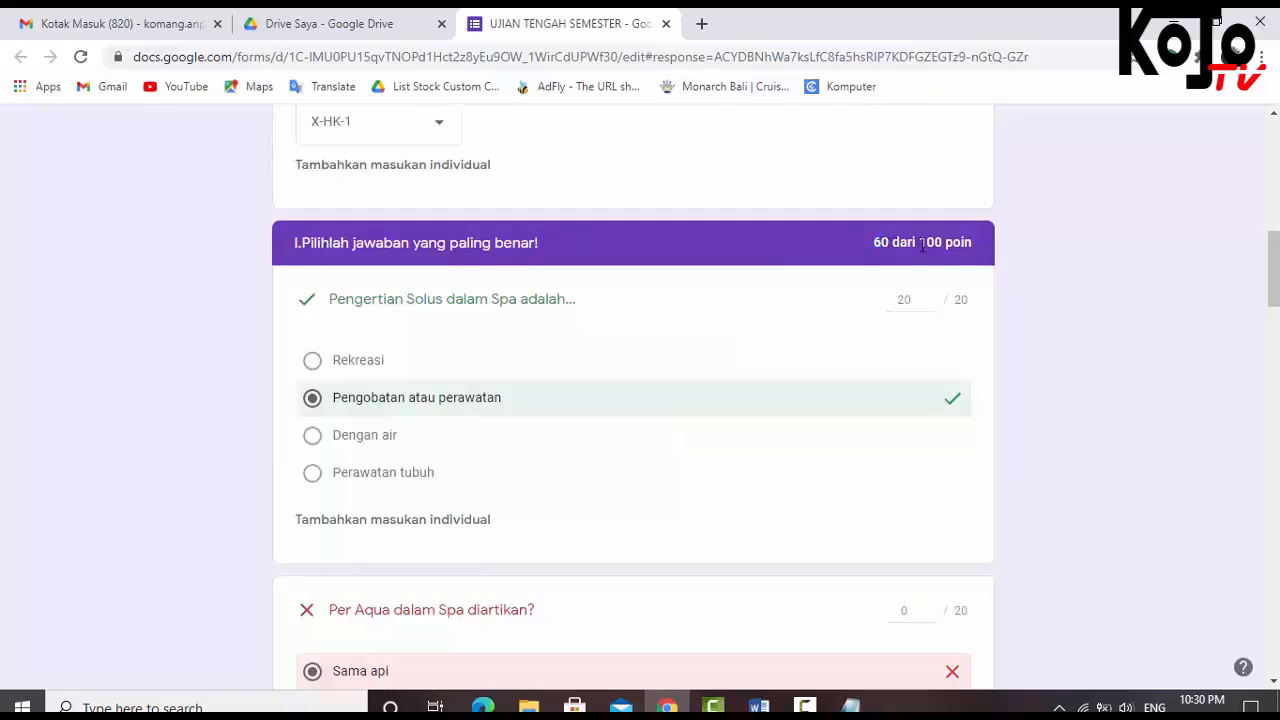
mouse_move(920, 245)
left_mouse_down()
mouse_move(968, 243)
mouse_move(908, 243)
left_mouse_up()
left_click(875, 243)
left_click(866, 252)
Examine the grading of the remaining multiple-choice and true/false answers through to the ungraded essay questions
scroll(874, 250, "down", 8)
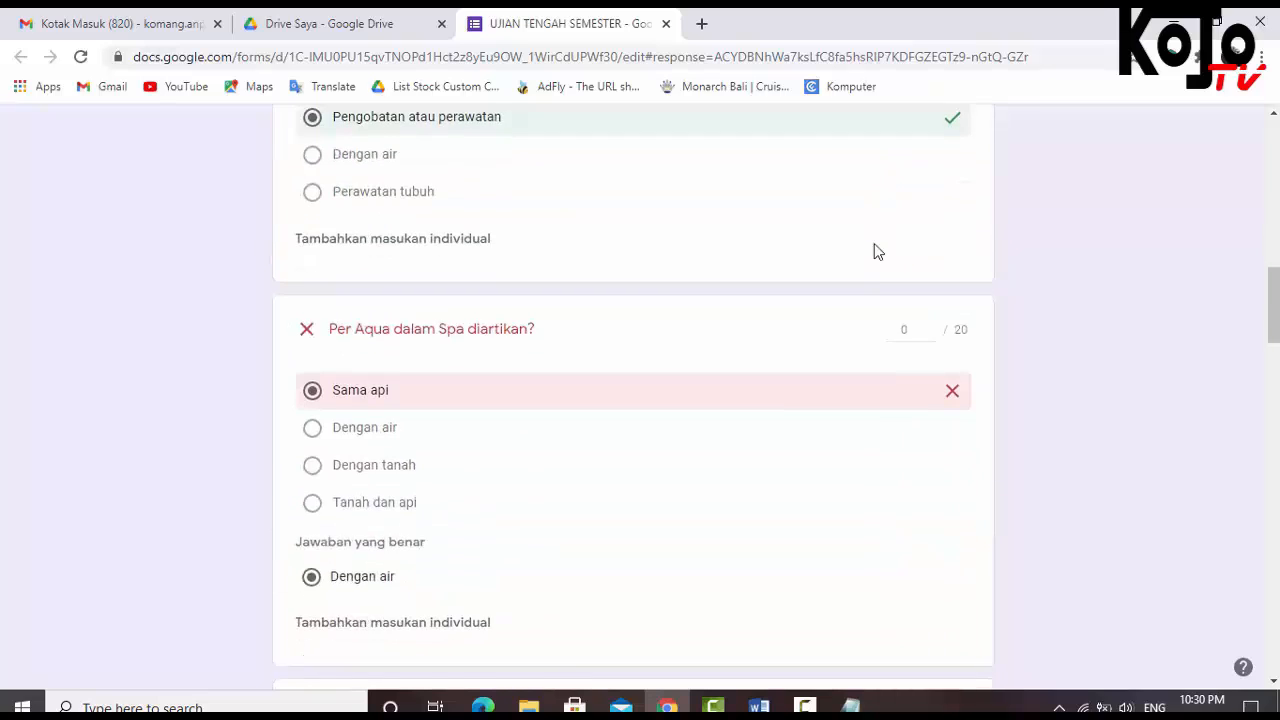
scroll(830, 270, "down", 4)
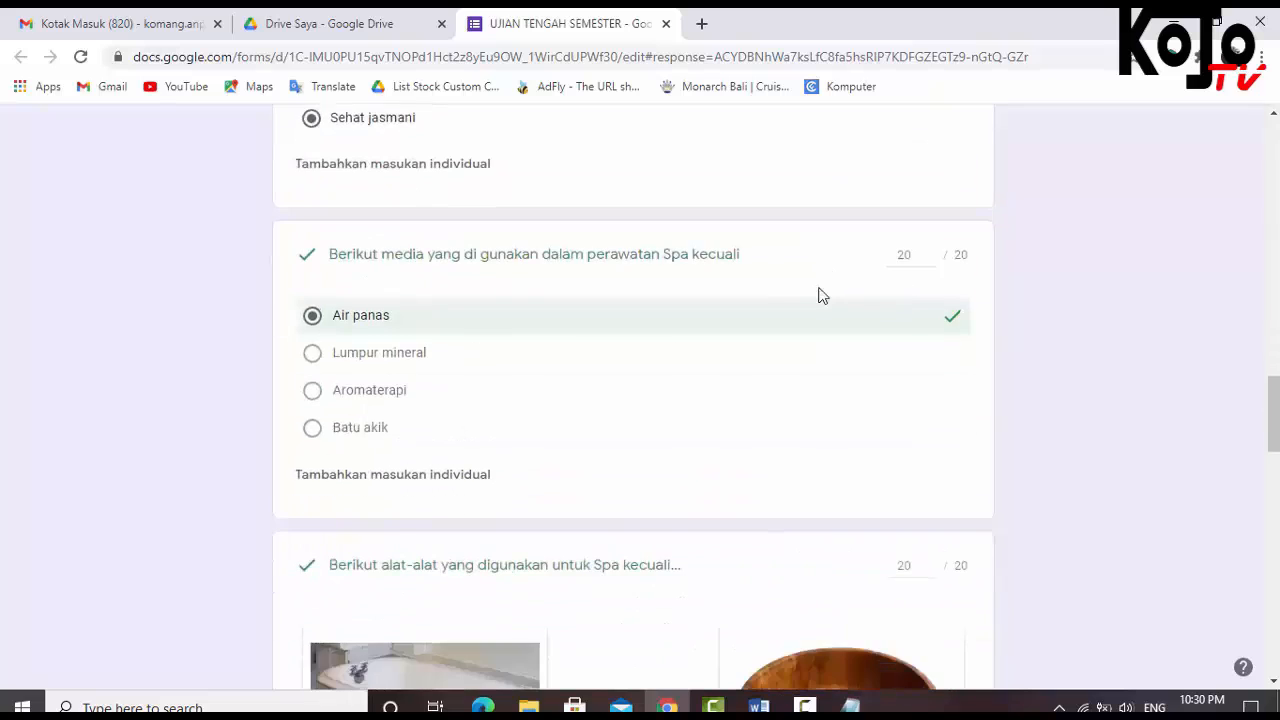
scroll(771, 337, "down", 4)
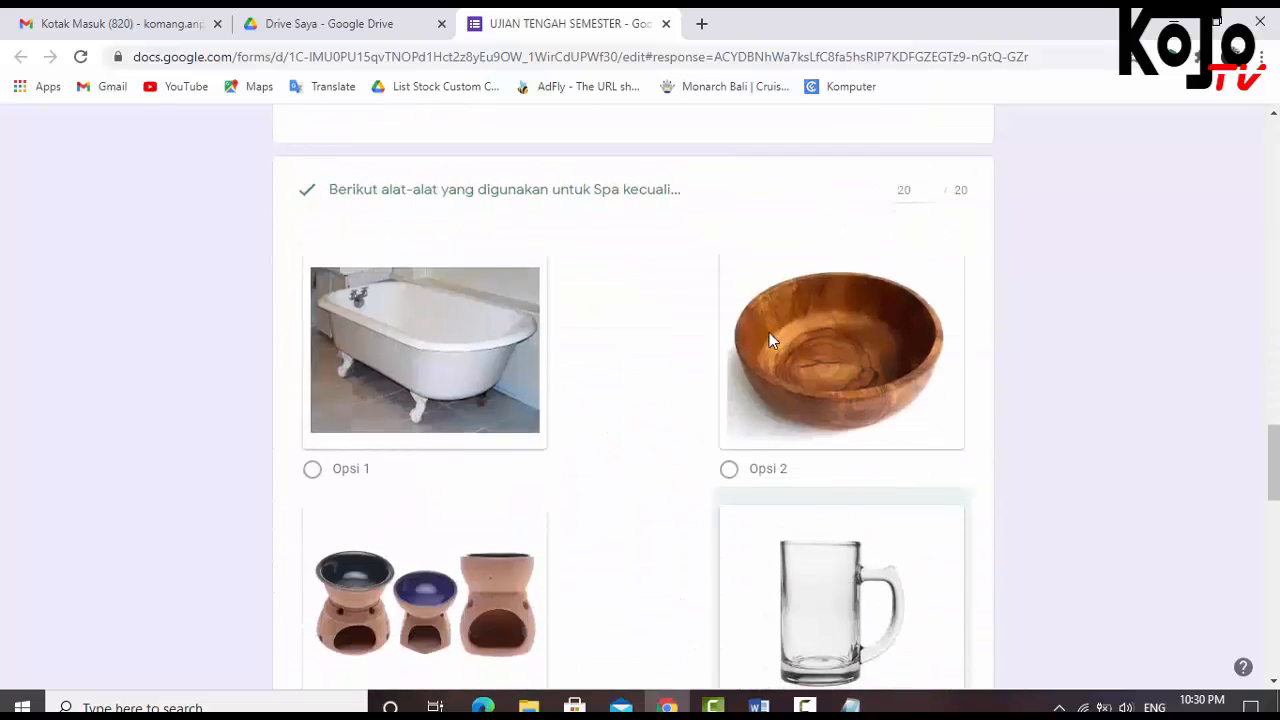
scroll(770, 340, "down", 7)
scroll(767, 344, "down", 5)
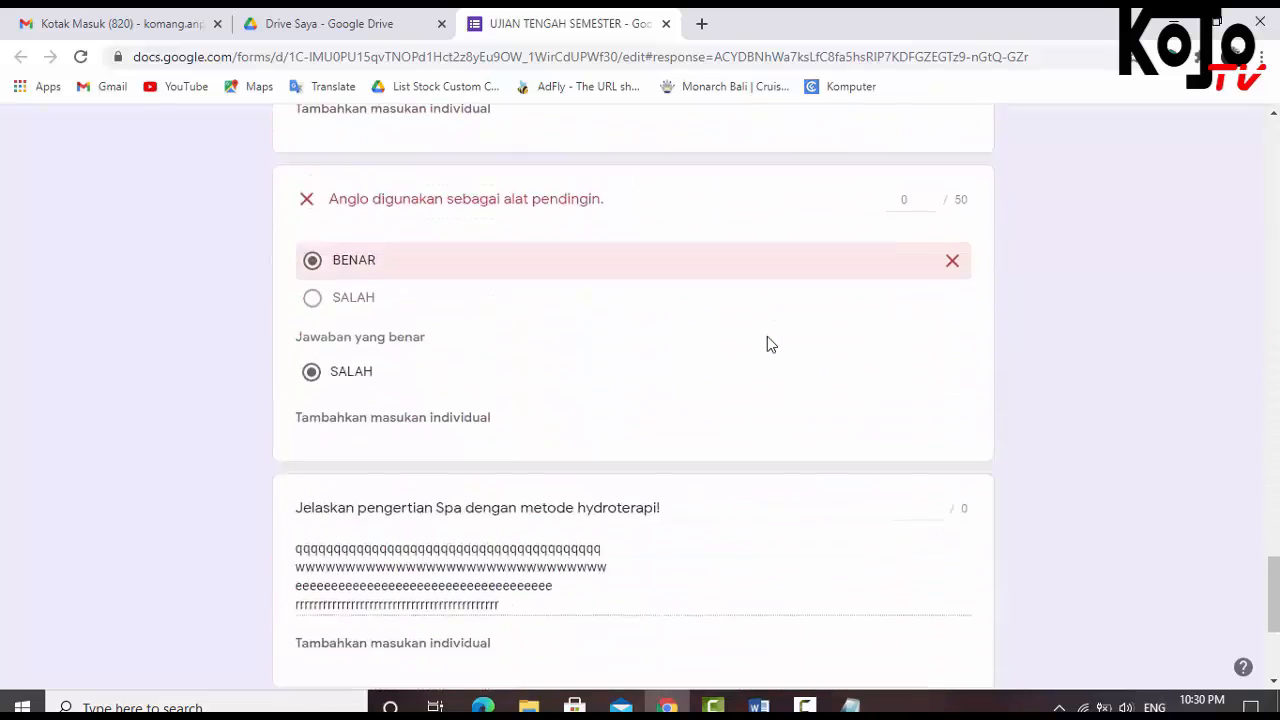
scroll(767, 344, "up", 2)
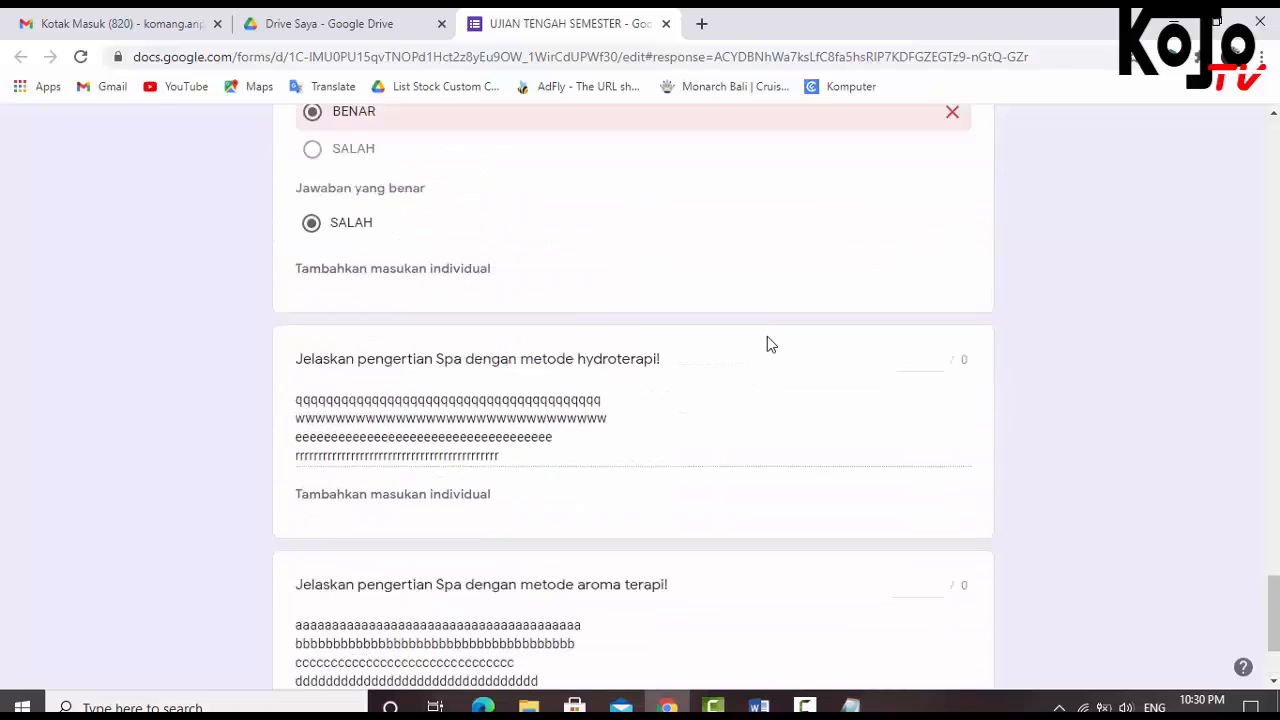
Give the essay answer to Jelaskan pengertian Spa dengan metode hydroterapi a score of 40 and save the grade
scroll(767, 344, "down", 1)
left_click_drag(300, 284, 684, 290)
left_click(841, 298)
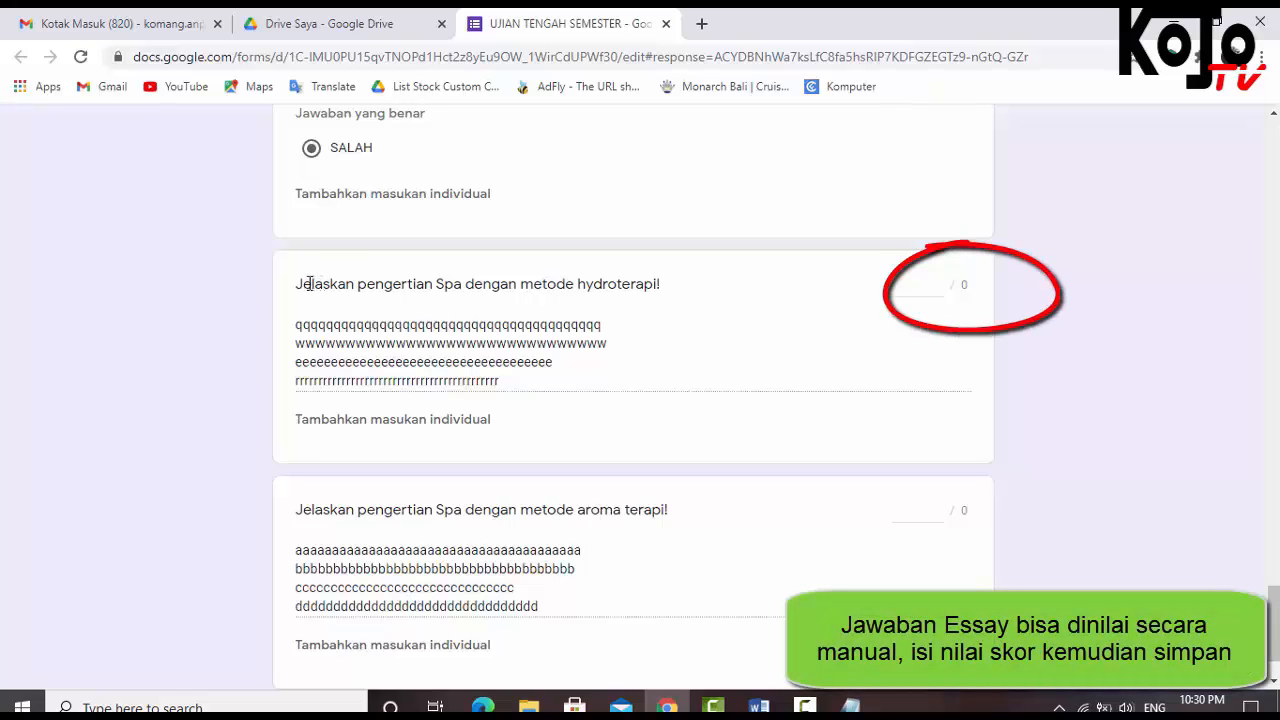
left_click_drag(310, 284, 384, 285)
left_click(613, 317)
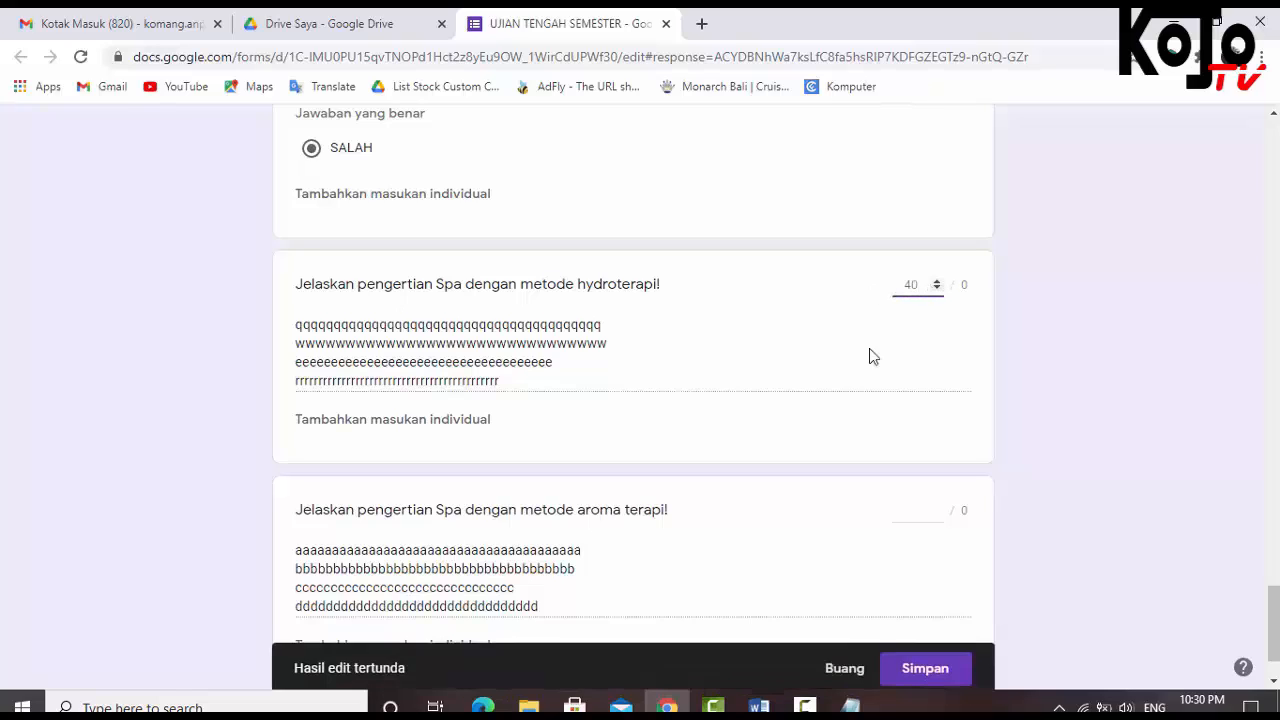
left_click(938, 662)
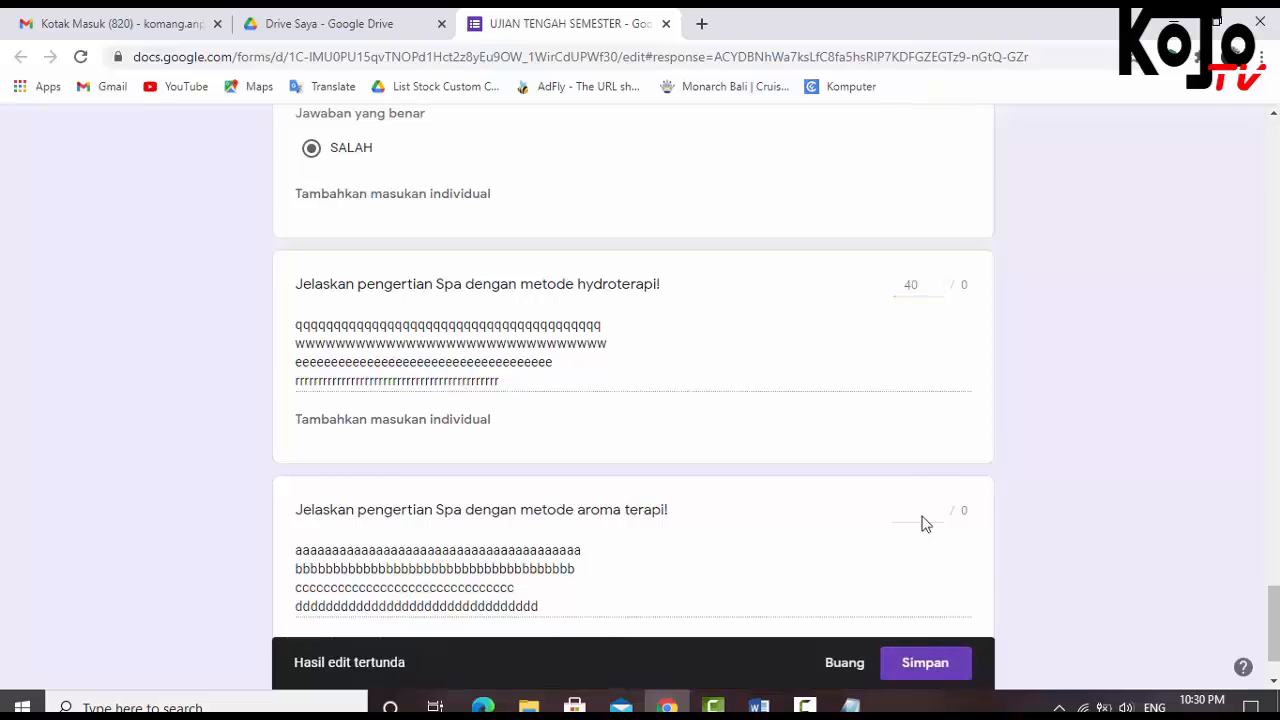
Enter a score for the essay answer to Jelaskan pengertian Spa dengan metode aroma terapi and save the grade
scroll(890, 554, "down", 6)
scroll(893, 555, "down", 20)
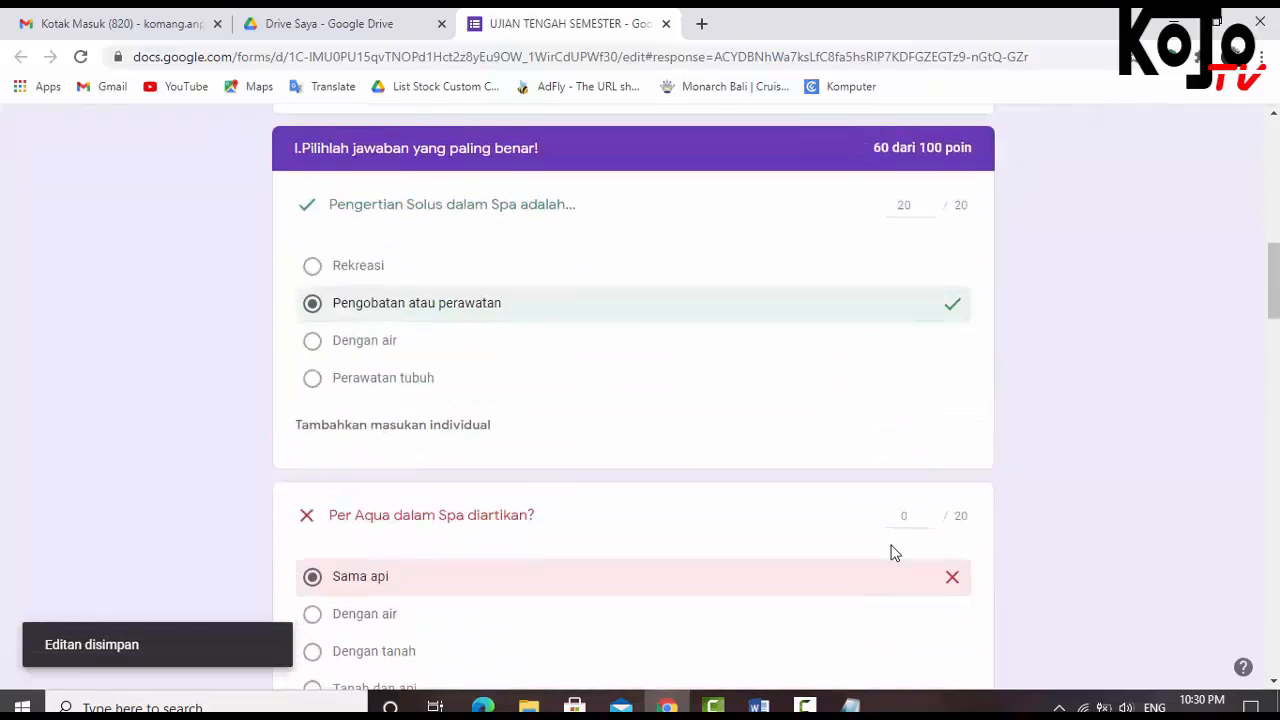
scroll(893, 558, "down", 5)
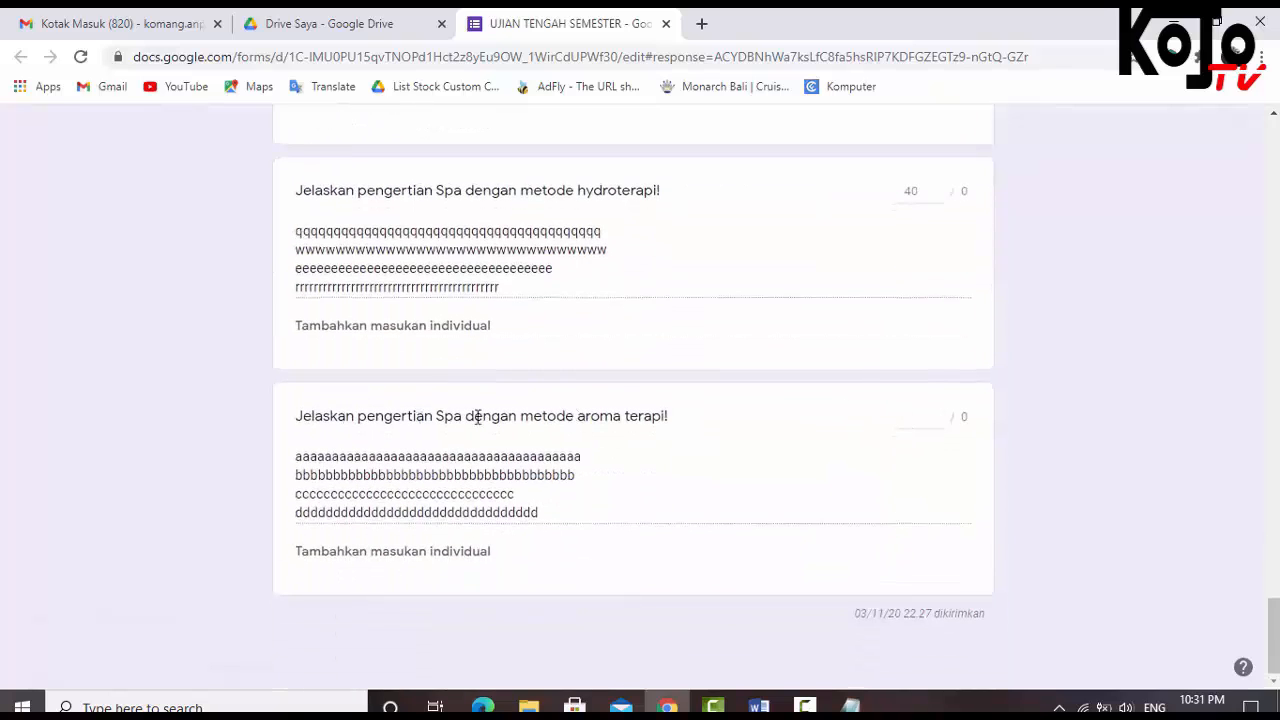
left_click(918, 415)
left_click(927, 670)
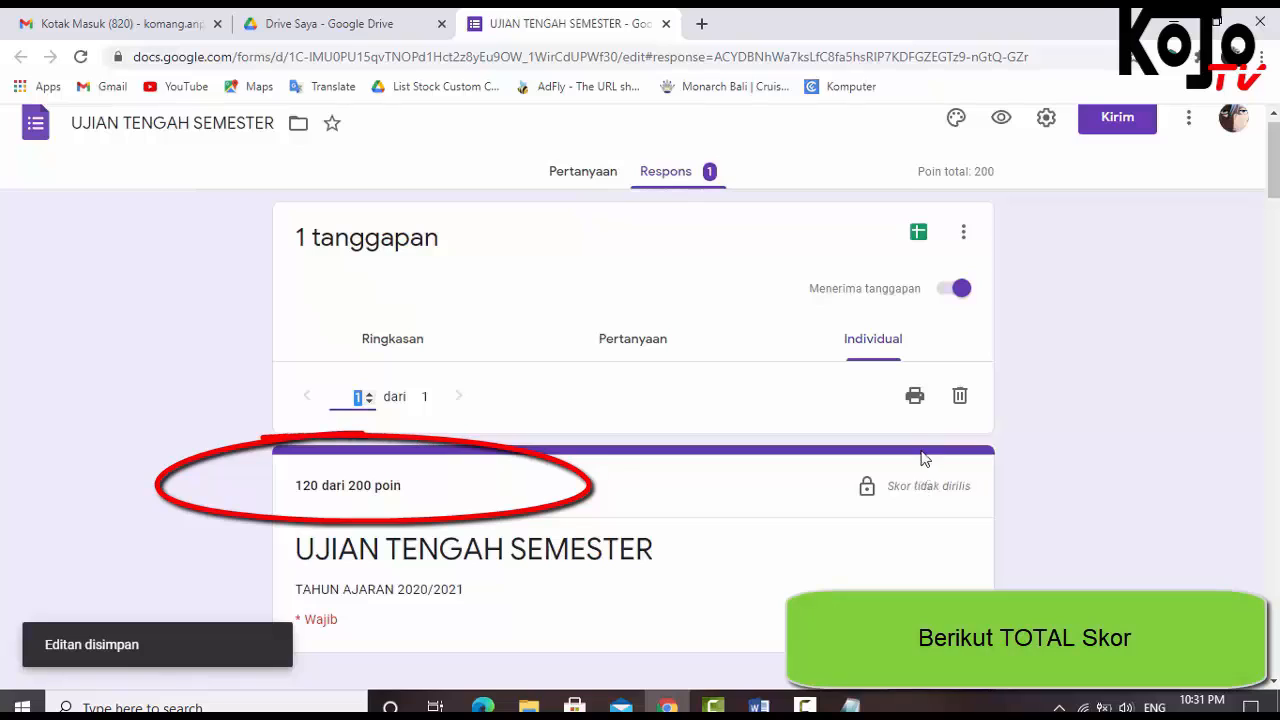
Review the individual response's total score above the form title after the essay grading
scroll(915, 450, "down", 1)
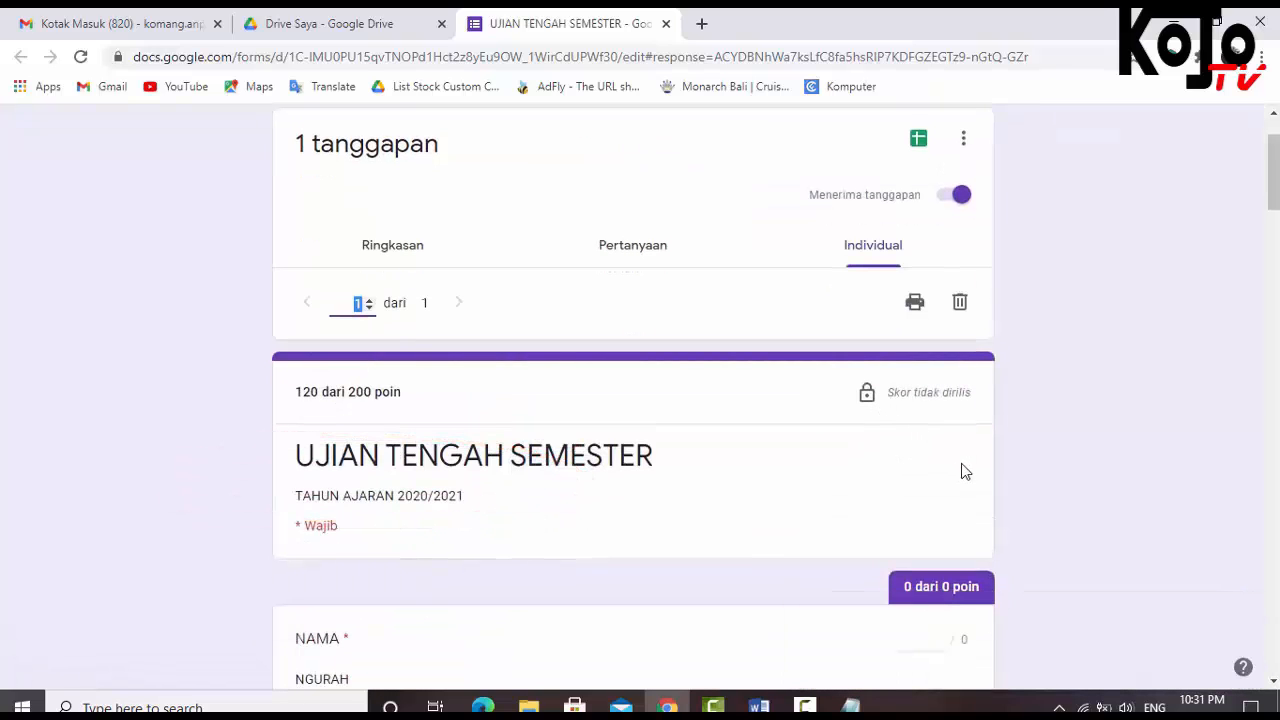
scroll(961, 468, "down", 1)
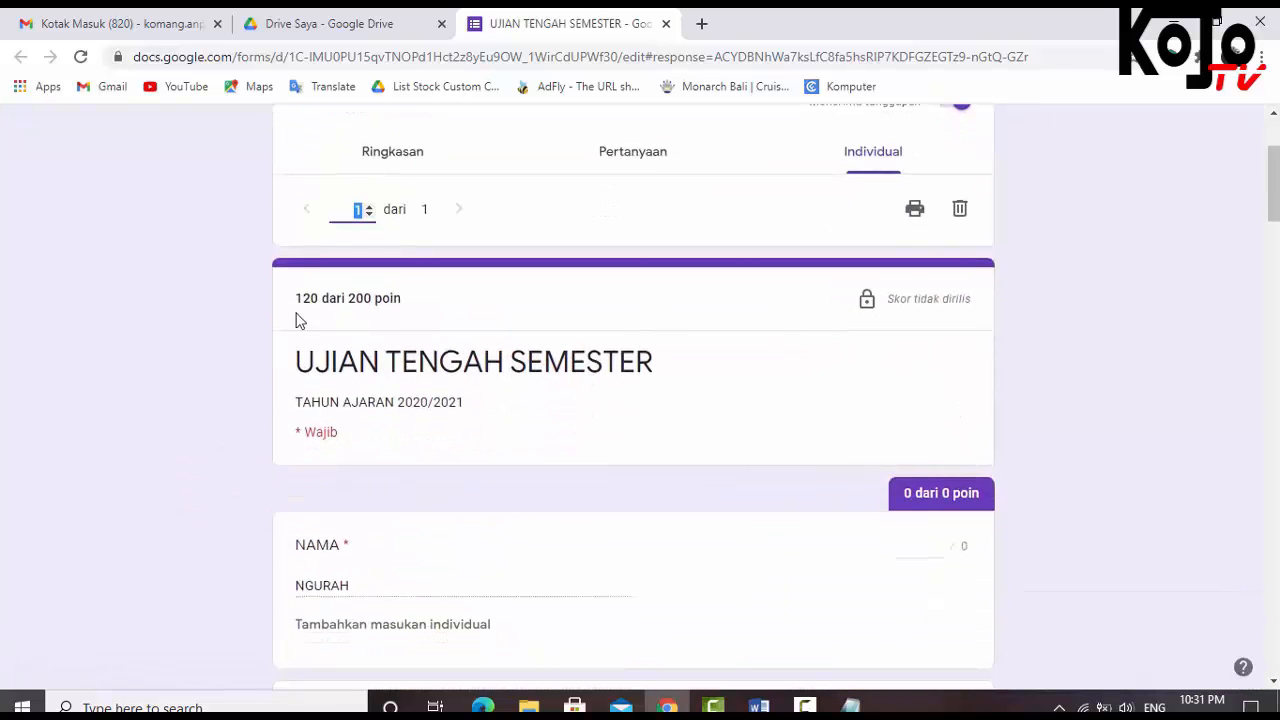
left_click(433, 305)
left_click_drag(406, 302, 296, 299)
scroll(812, 438, "down", 1)
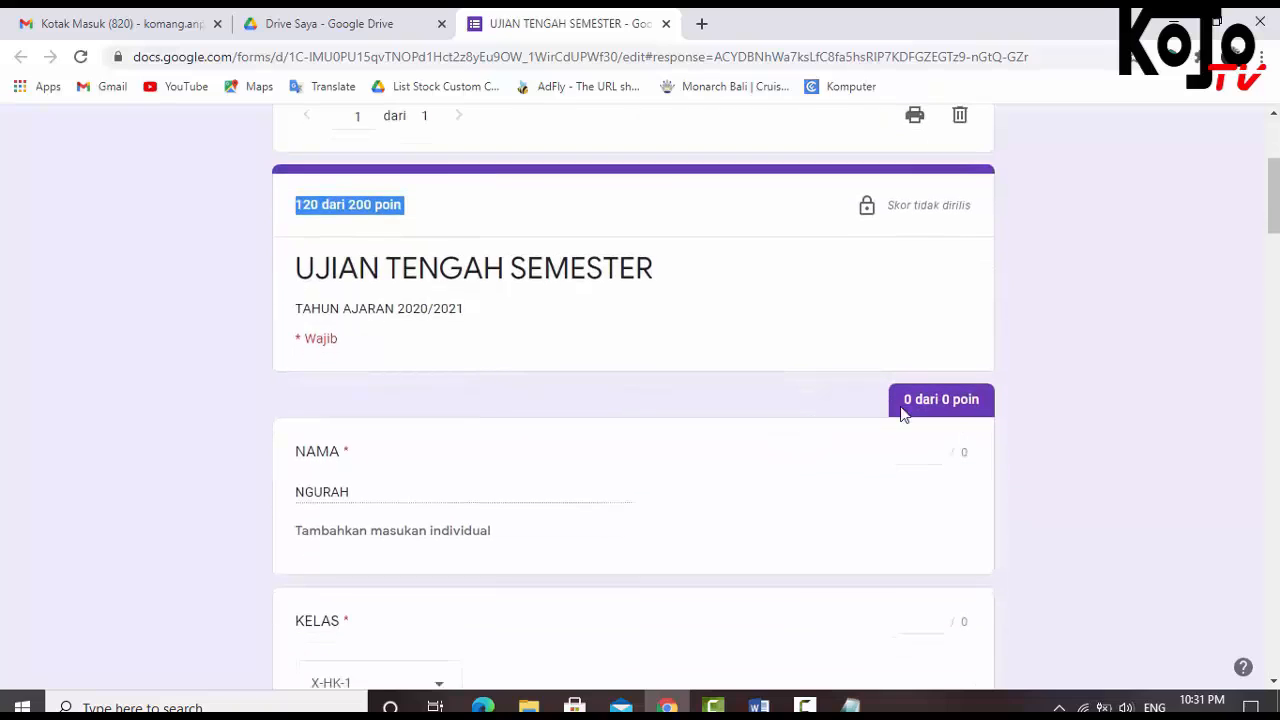
left_click_drag(1275, 208, 1275, 170)
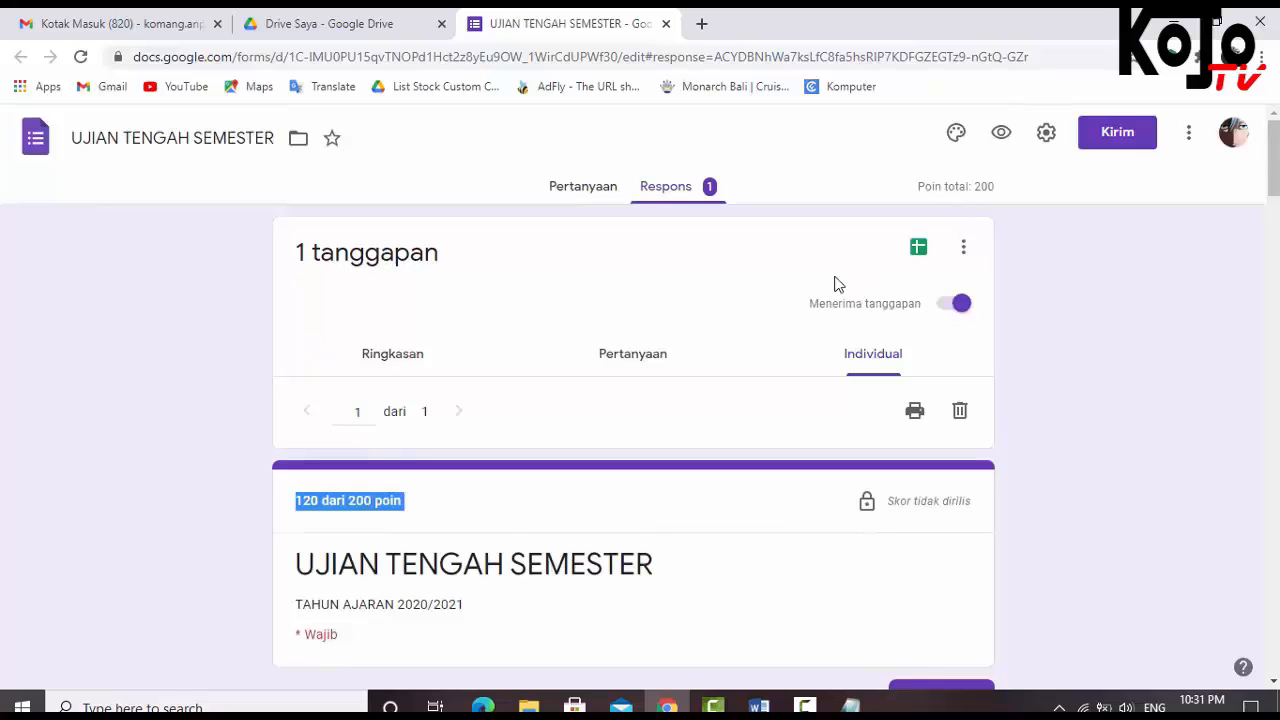
left_click(1128, 462)
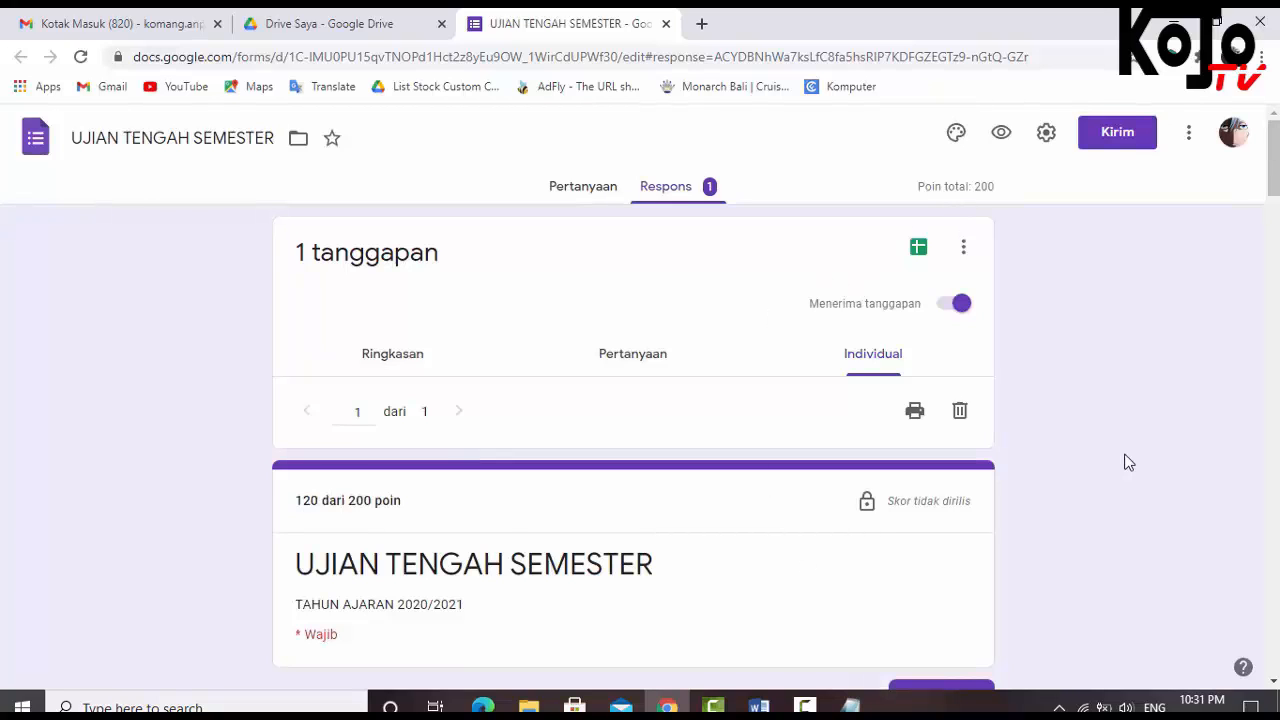